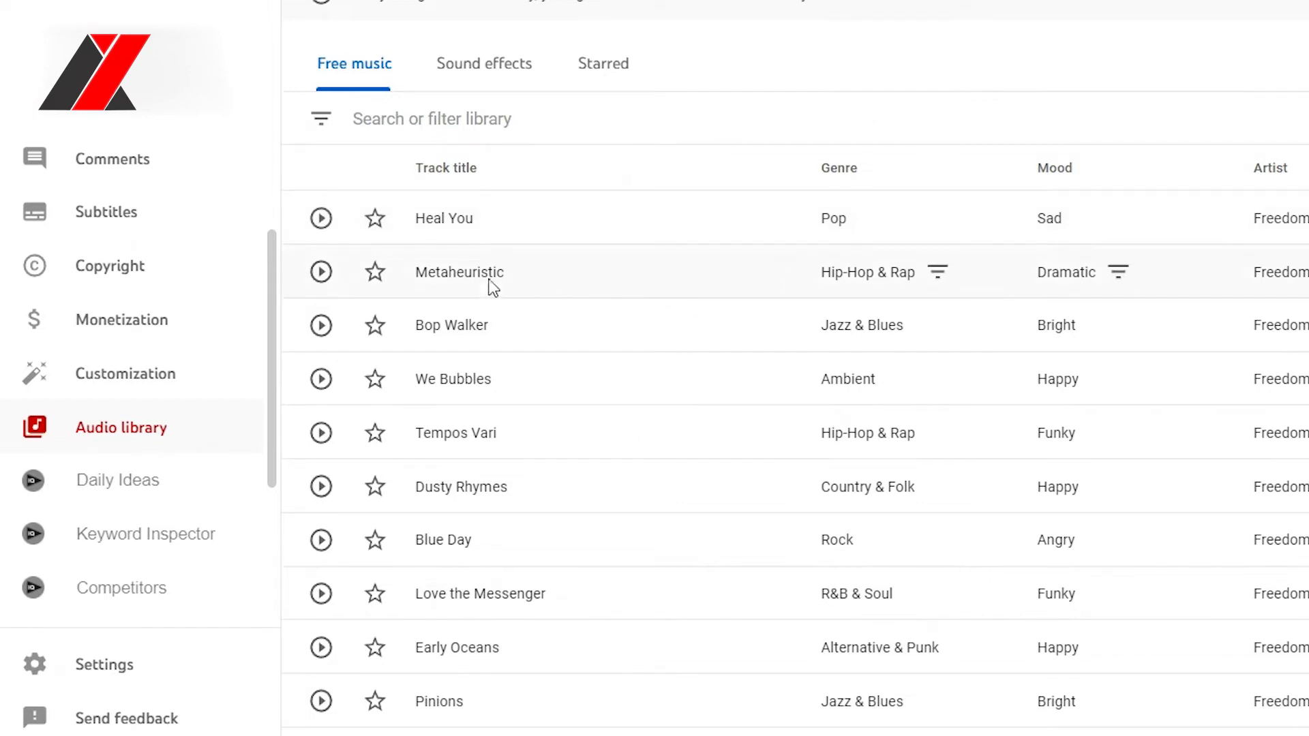
Preview the track Heal You and filter the free music by the Cinematic genre
{"action": "left_click", "coordinate": [326, 218]}
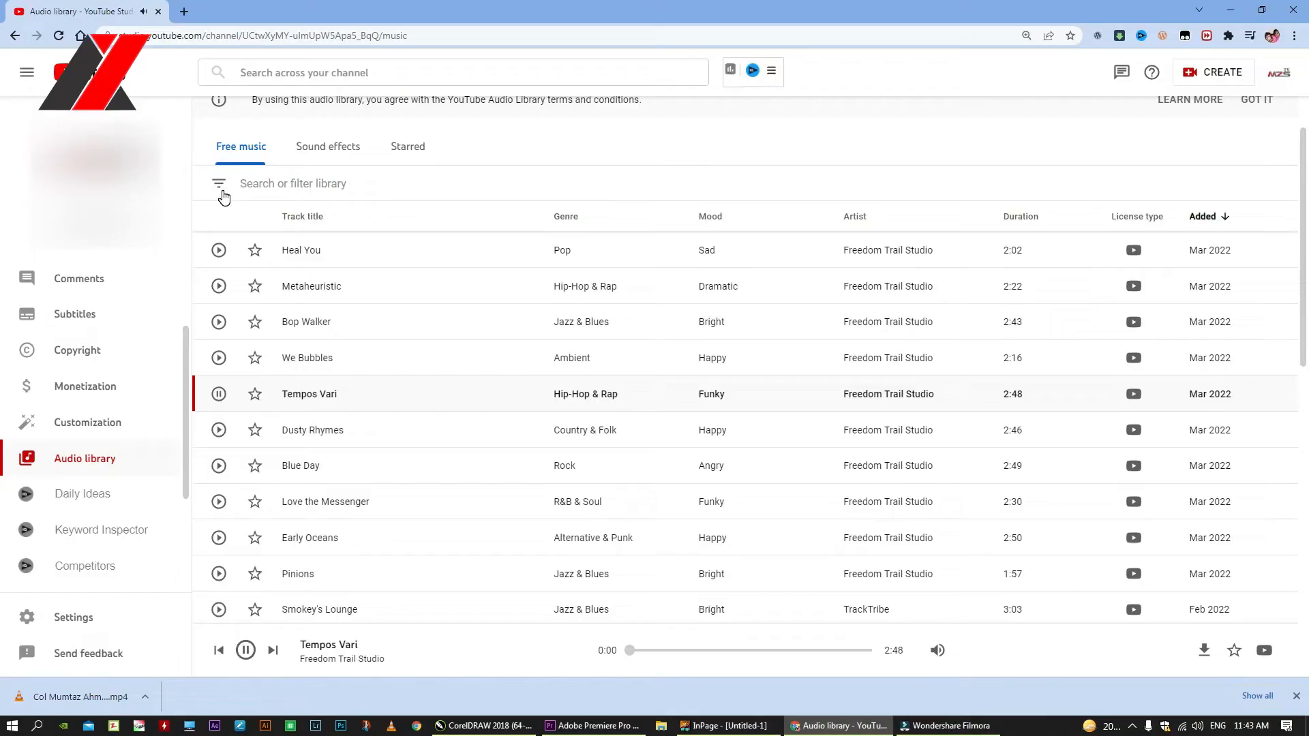
{"action": "left_click", "coordinate": [221, 189]}
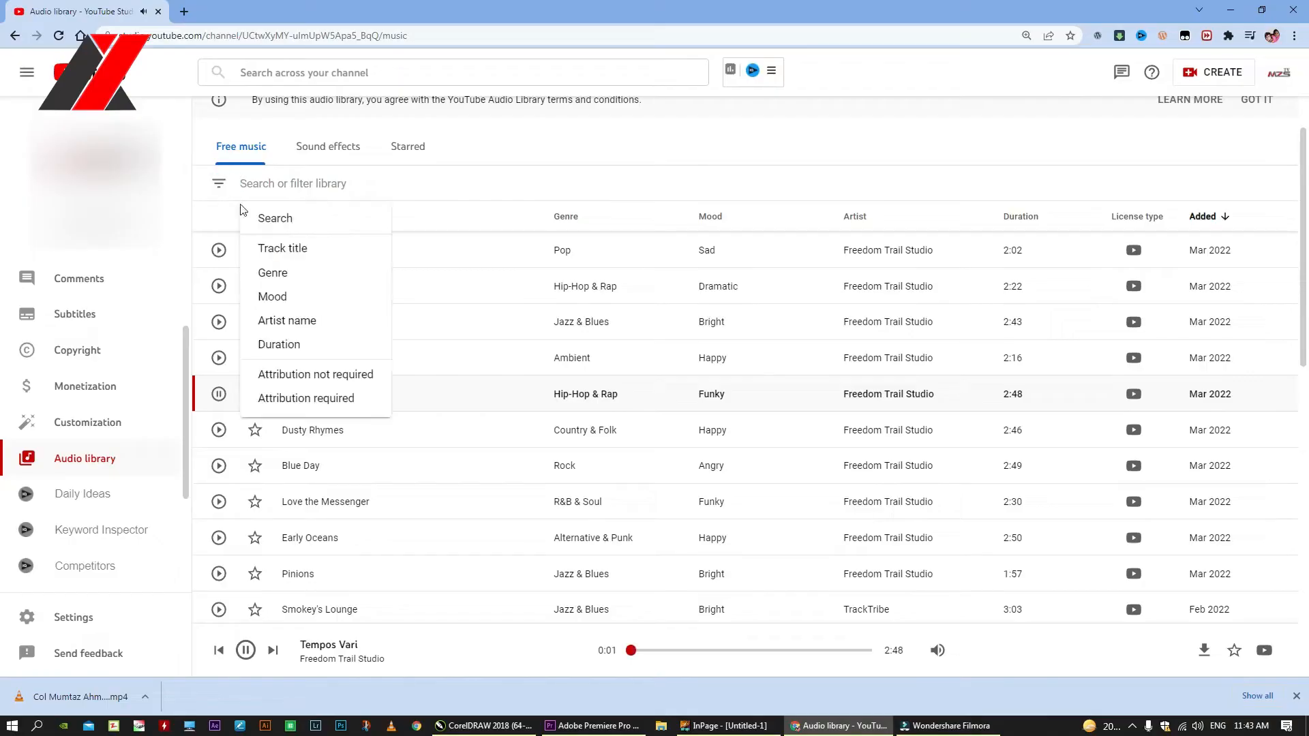
{"action": "left_click", "coordinate": [285, 274]}
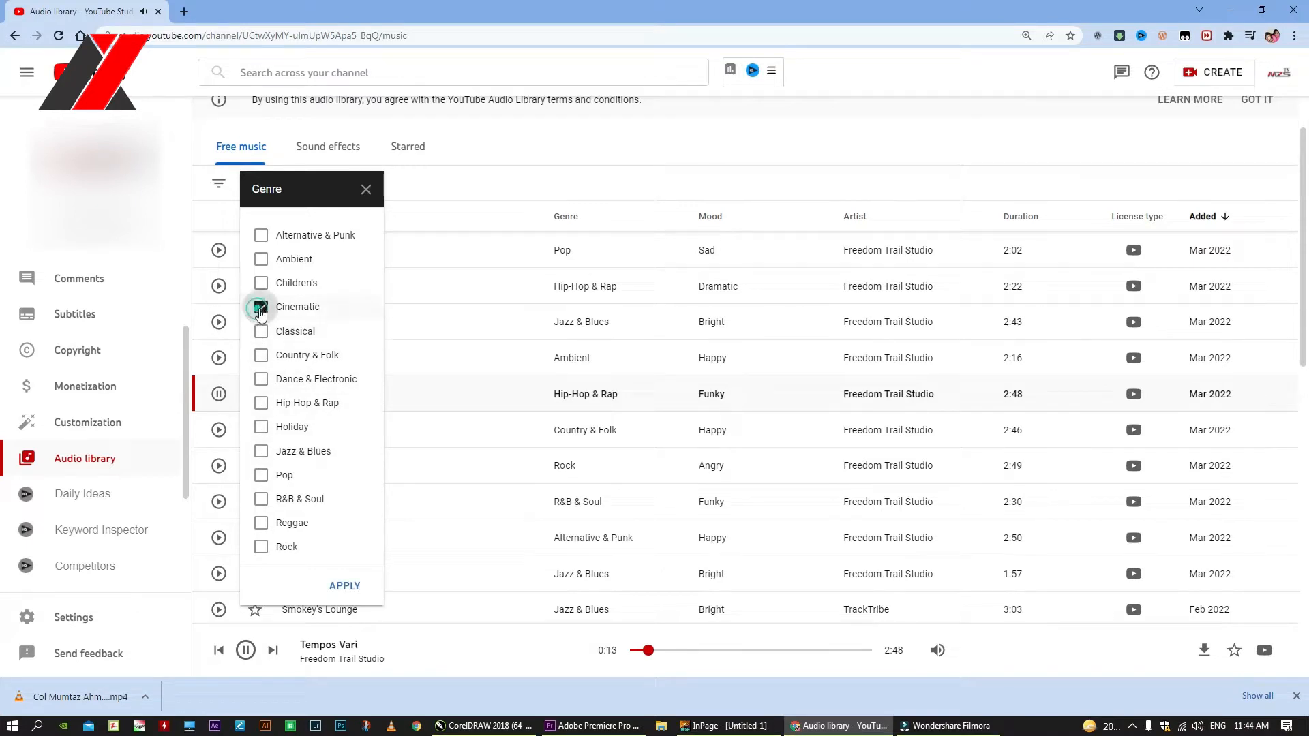
{"action": "left_click", "coordinate": [355, 593]}
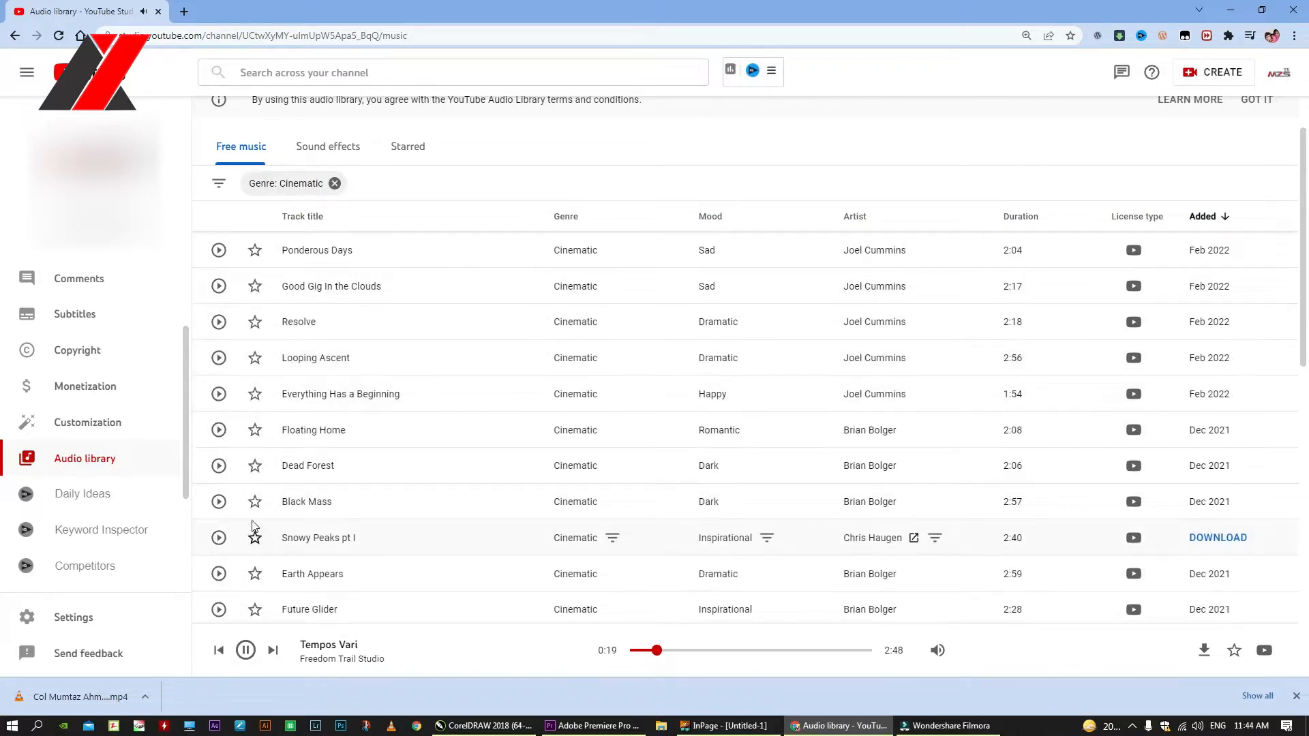
Preview Resolve and Looping Ascent, and add a mood filter for Calm and Bright to the track list
{"action": "left_click", "coordinate": [218, 322]}
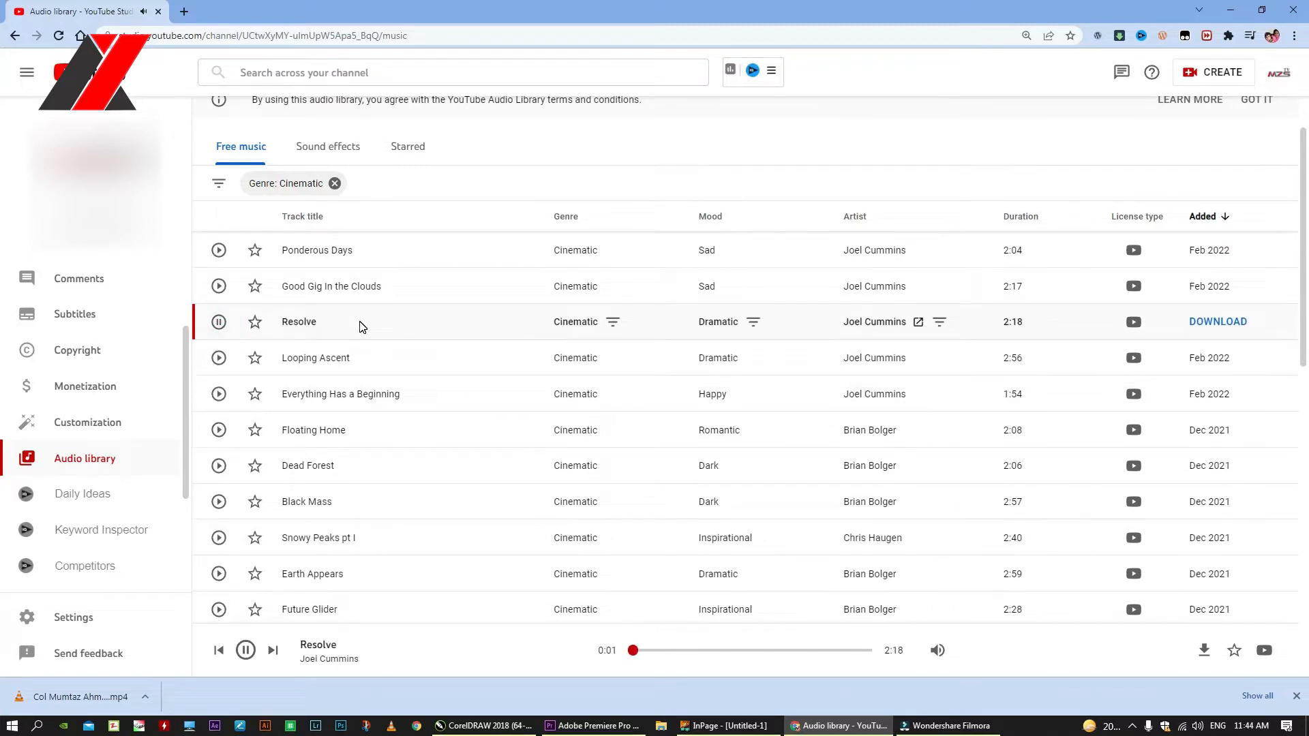
{"action": "left_click", "coordinate": [218, 358]}
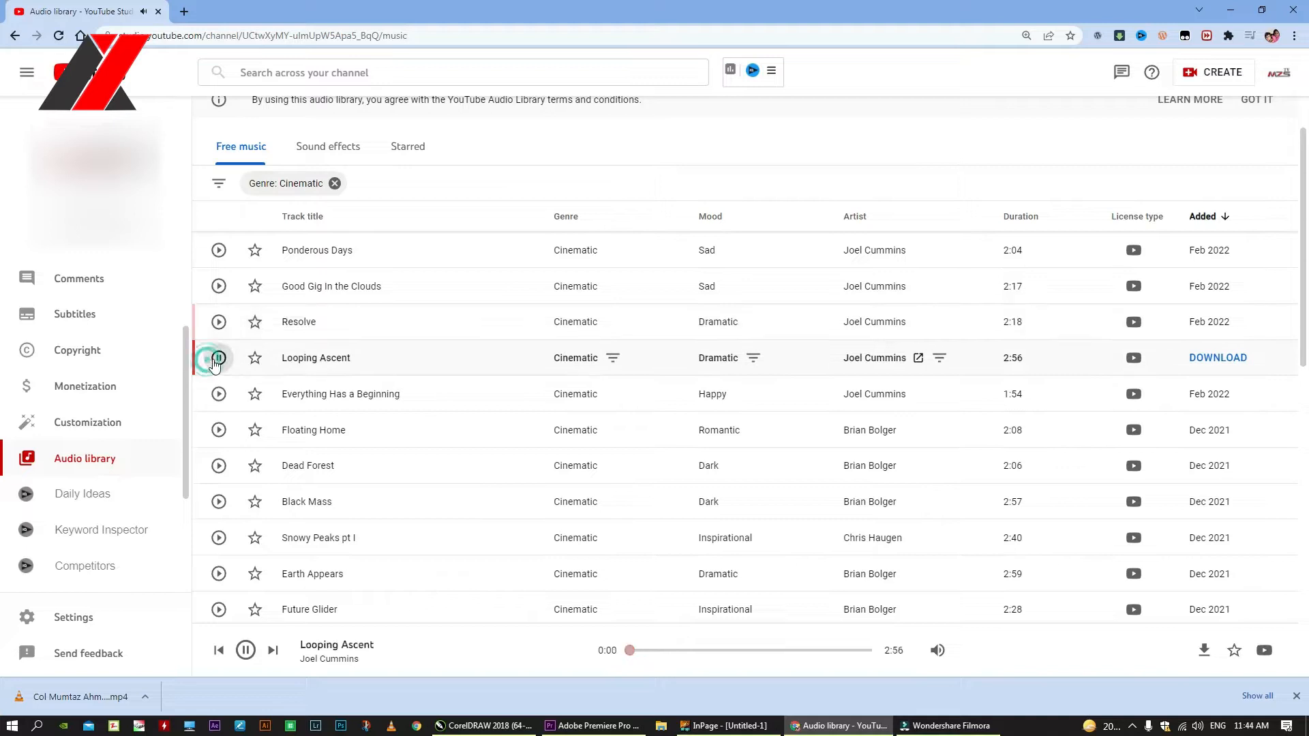
{"action": "left_click", "coordinate": [221, 184]}
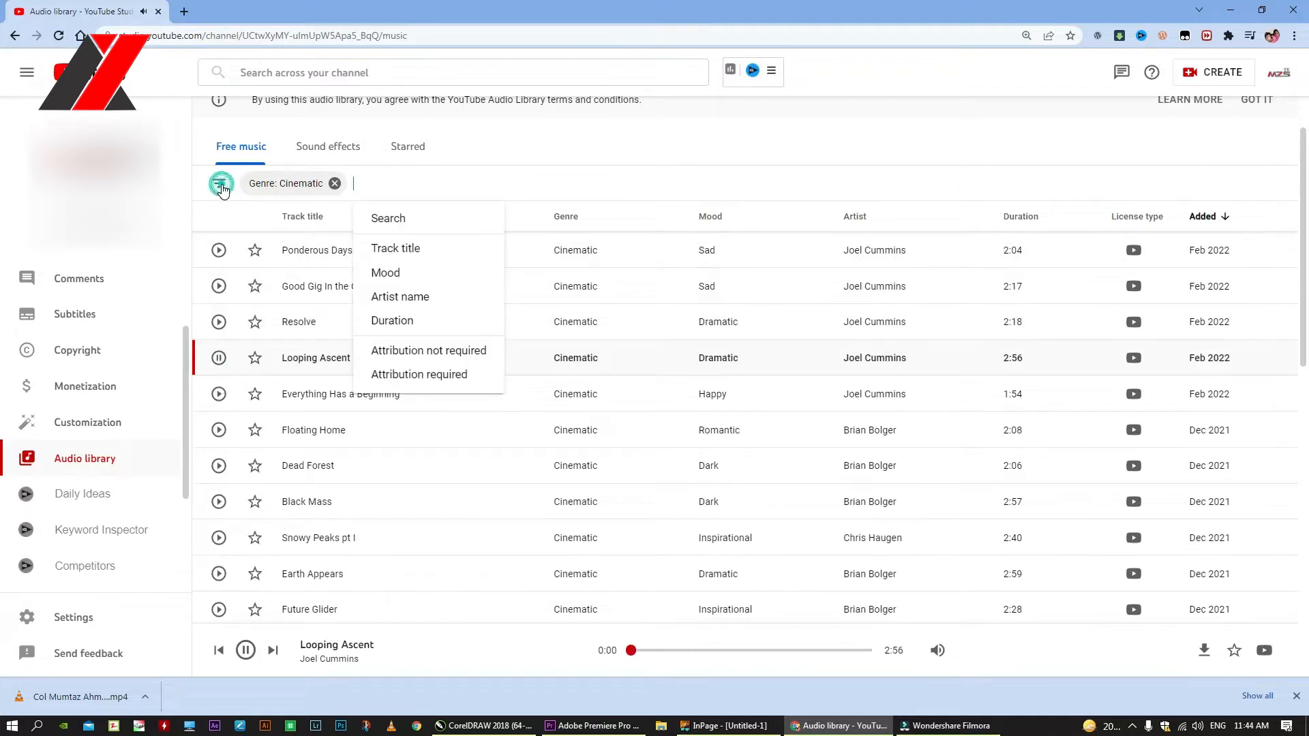
{"action": "left_click", "coordinate": [394, 275]}
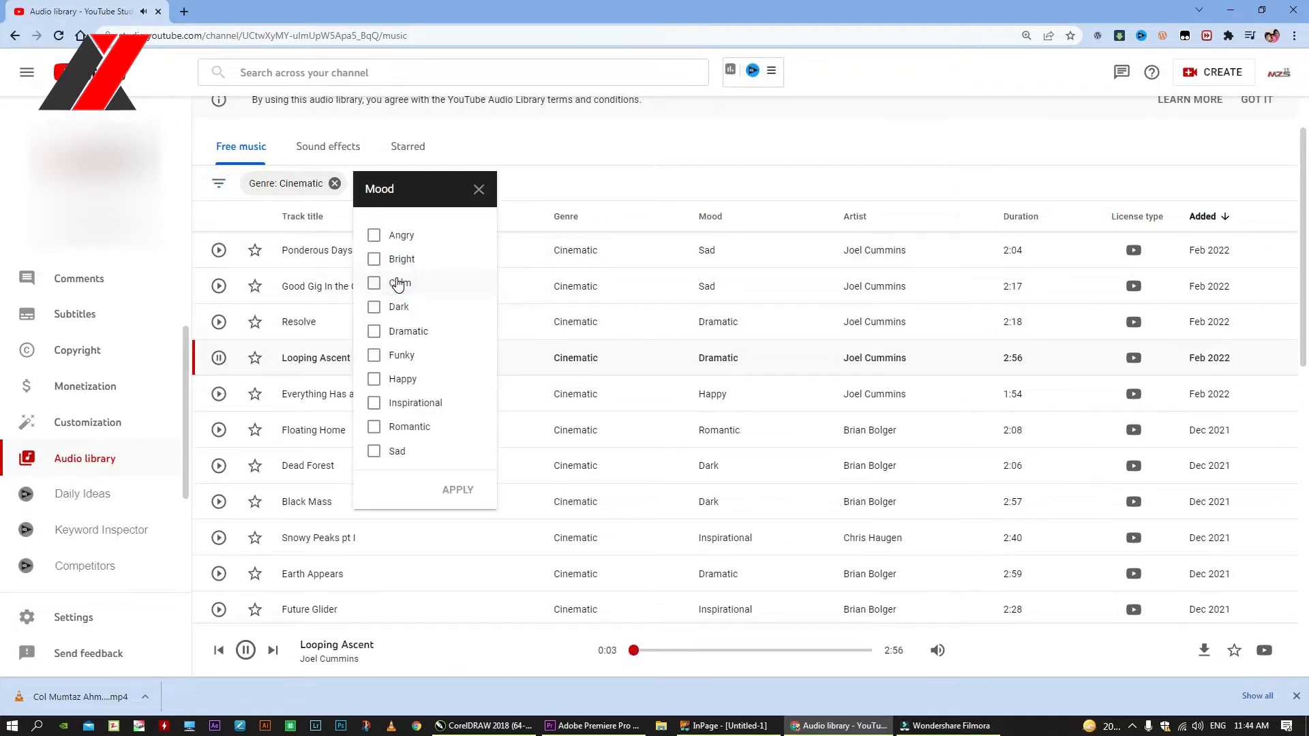
{"action": "left_click", "coordinate": [374, 283]}
{"action": "left_click", "coordinate": [373, 259]}
{"action": "left_click", "coordinate": [458, 490]}
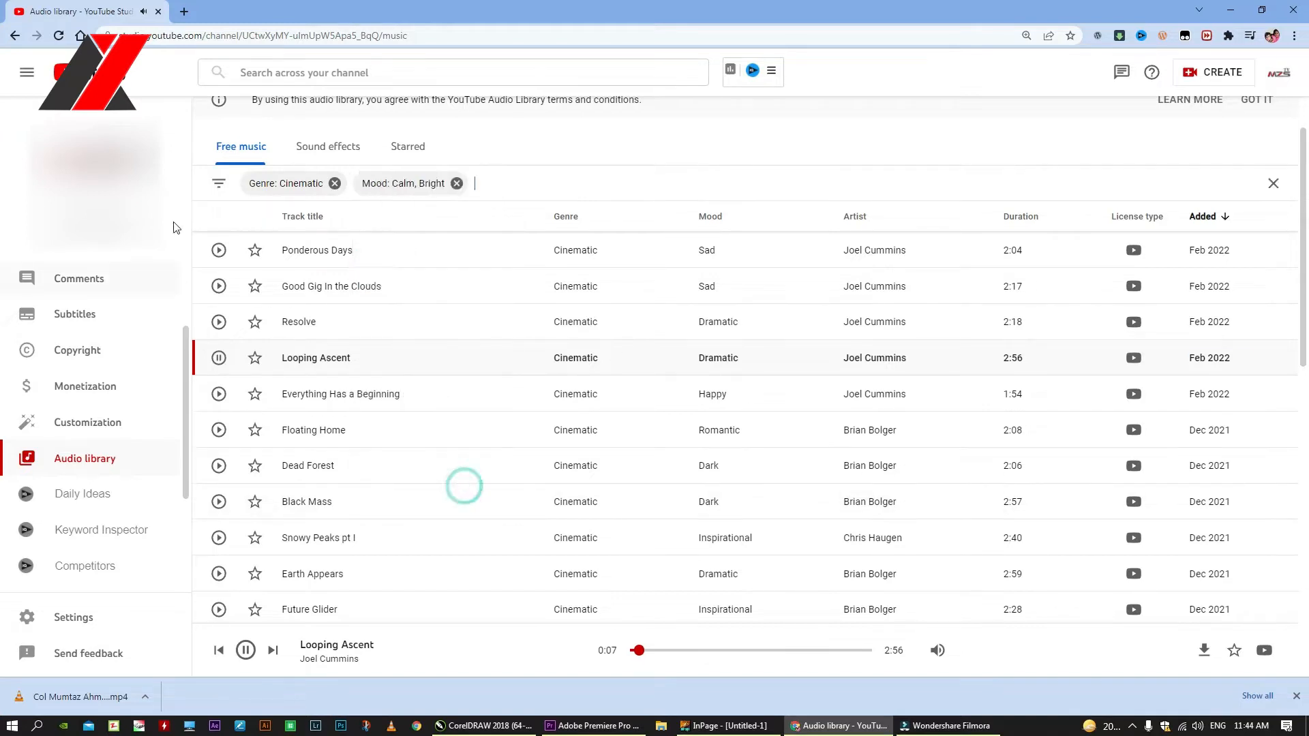
Preview the filtered tracks Nineties Pad, Walk into Paradise, Meeka, Slingshot and Seaside Piazza
{"action": "left_click", "coordinate": [219, 285]}
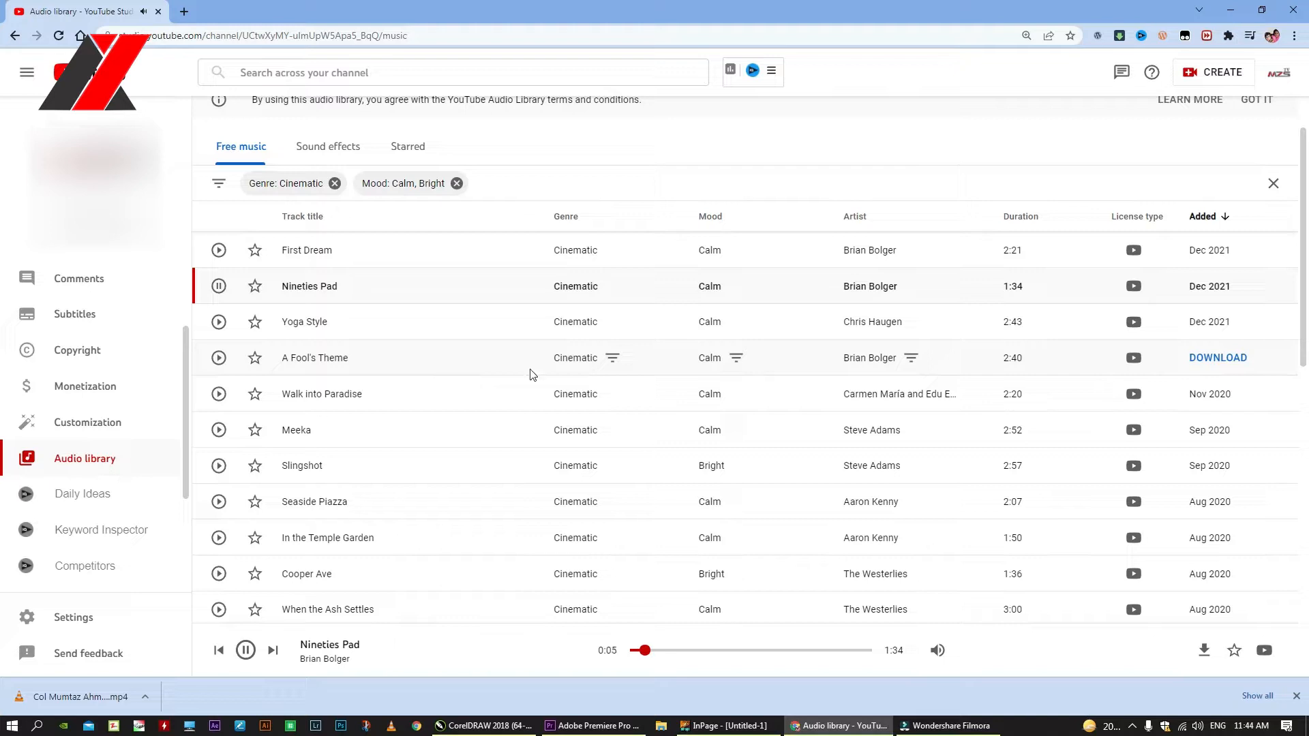
{"action": "left_click", "coordinate": [219, 394]}
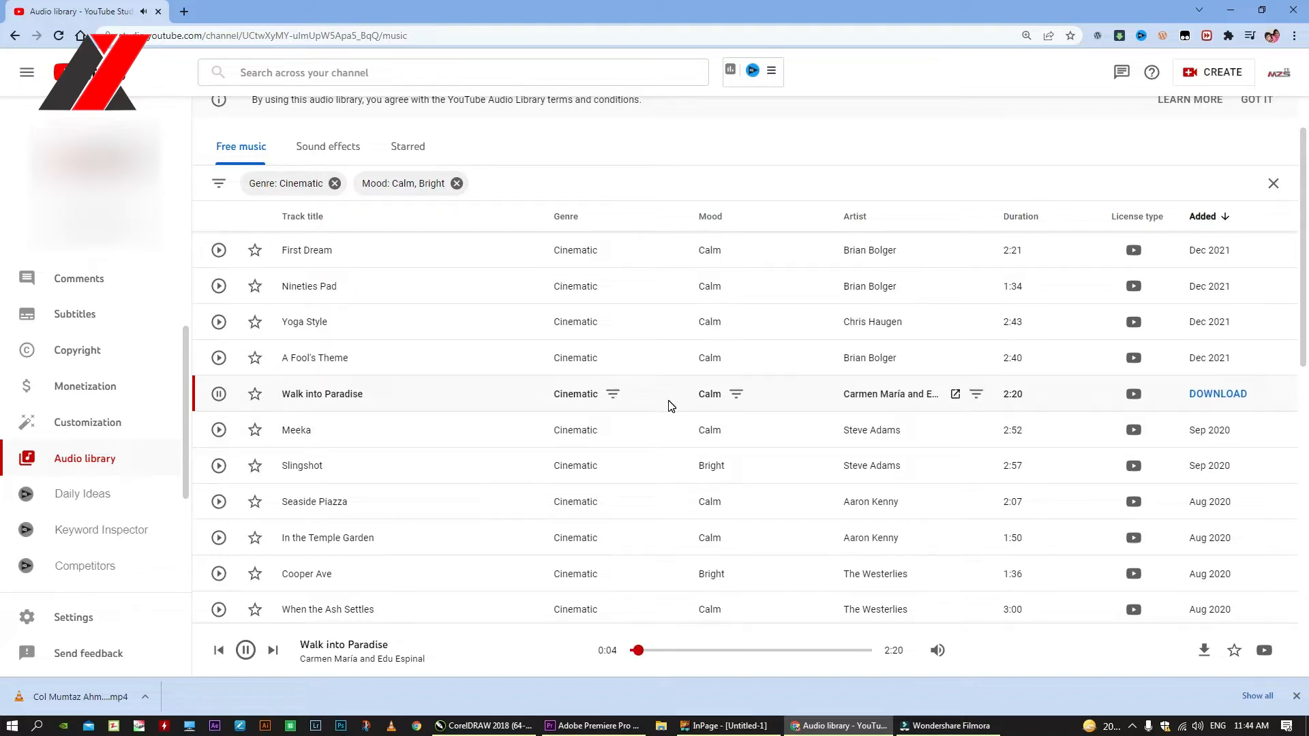
{"action": "left_click", "coordinate": [219, 430]}
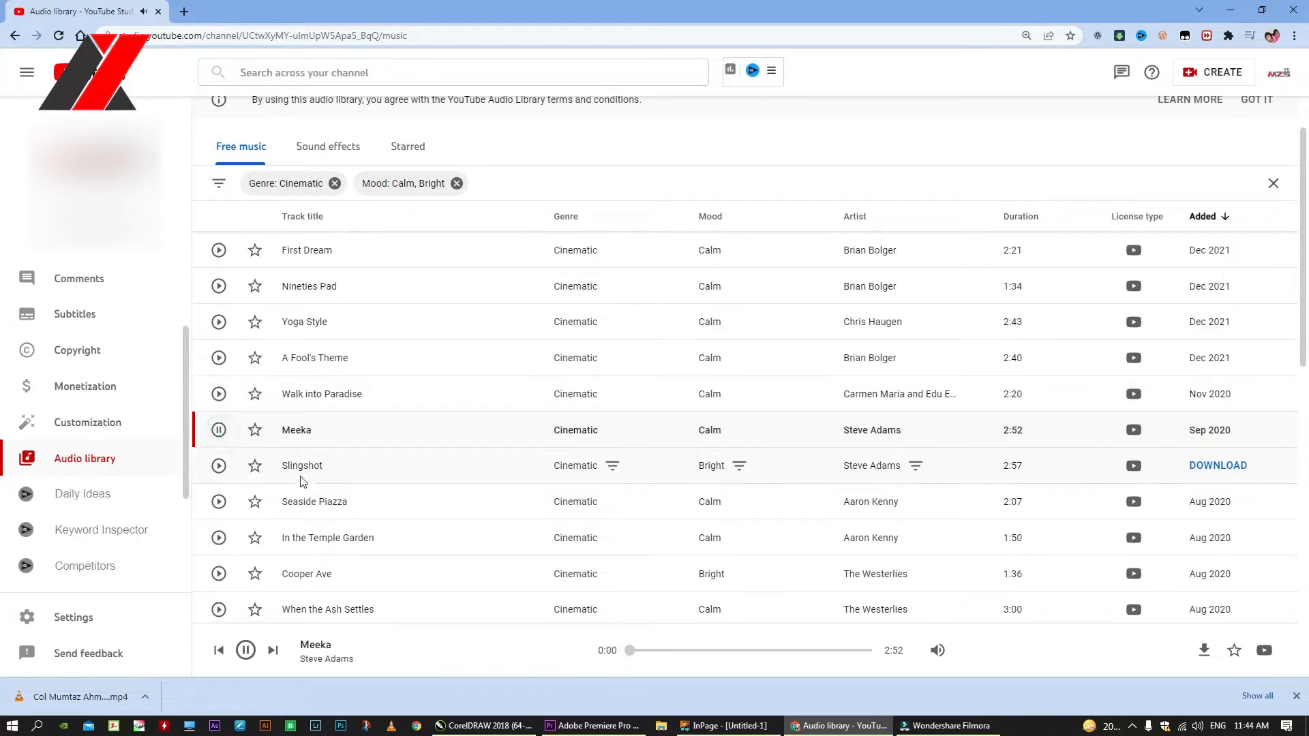
{"action": "left_click", "coordinate": [222, 468]}
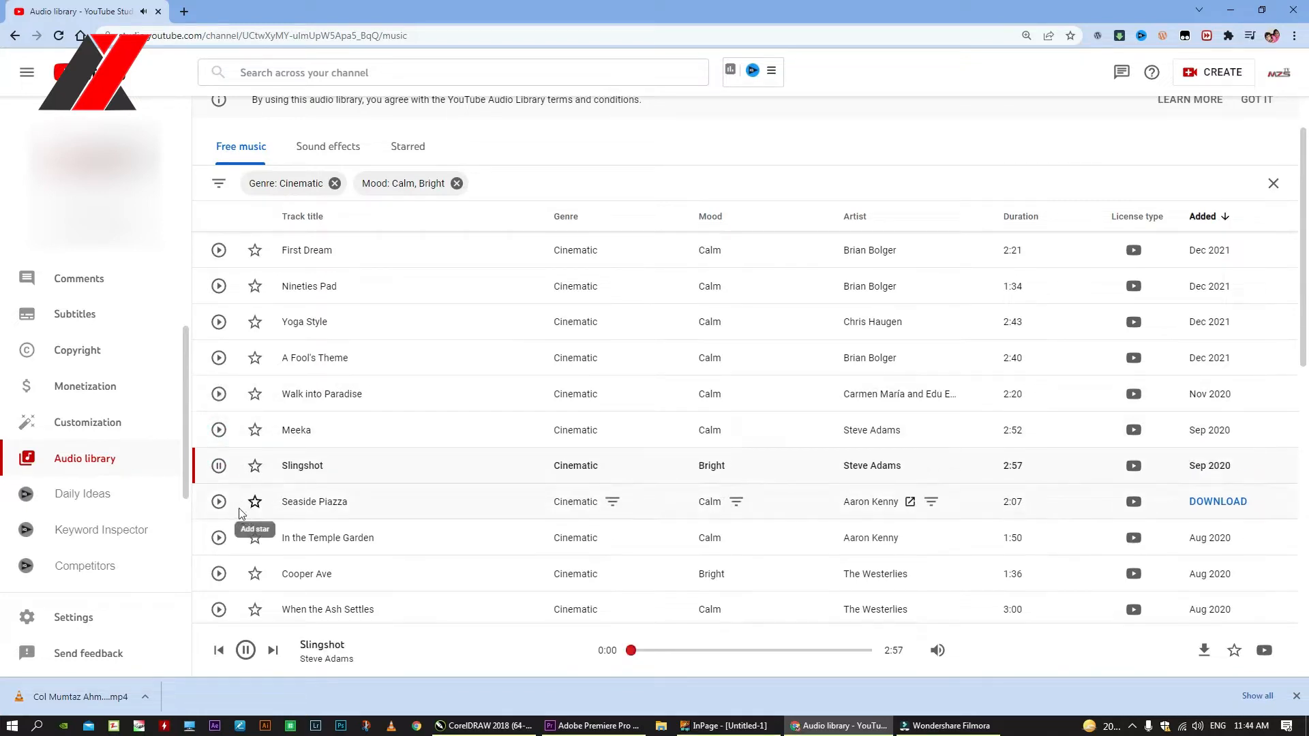
{"action": "left_click", "coordinate": [218, 502]}
Preview When the Ash Settles and Bohemian Beach, and look through the rest of the filtered tracks
{"action": "scroll", "coordinate": [240, 556], "scroll_direction": "down", "scroll_amount": 2}
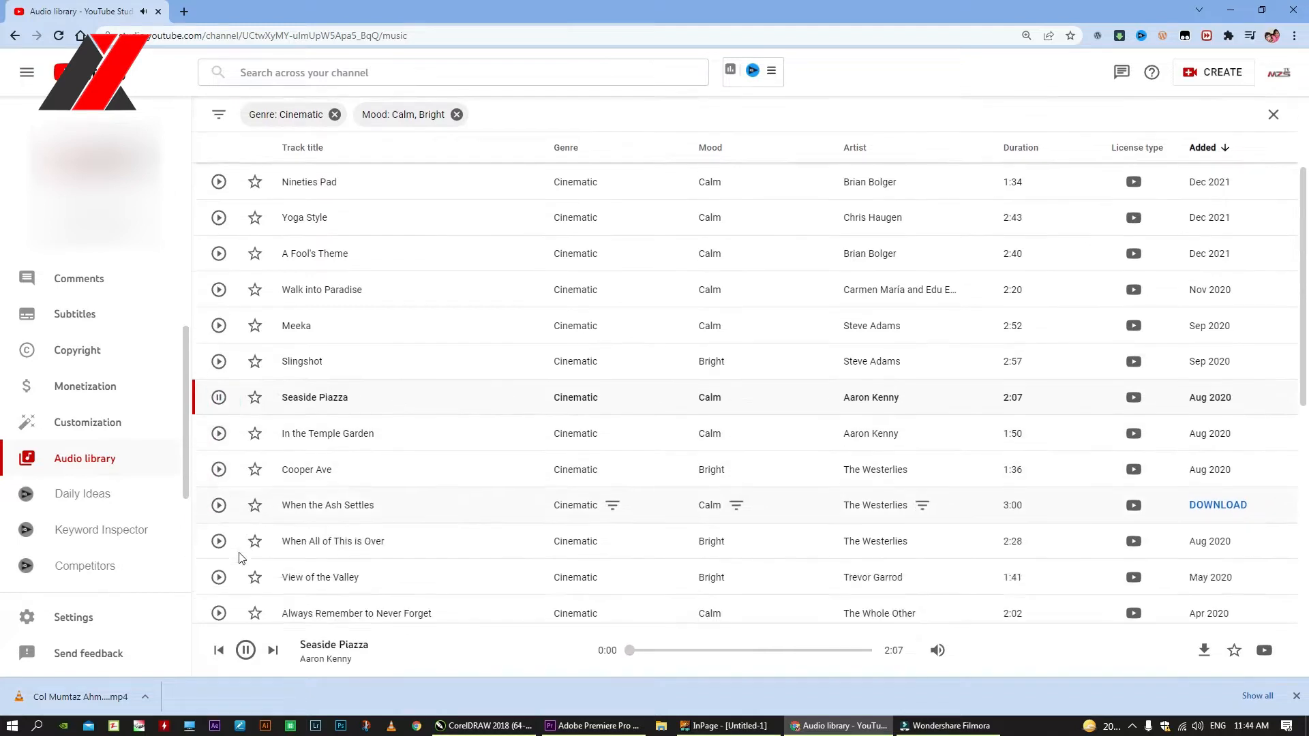
{"action": "scroll", "coordinate": [242, 555], "scroll_direction": "down", "scroll_amount": 1}
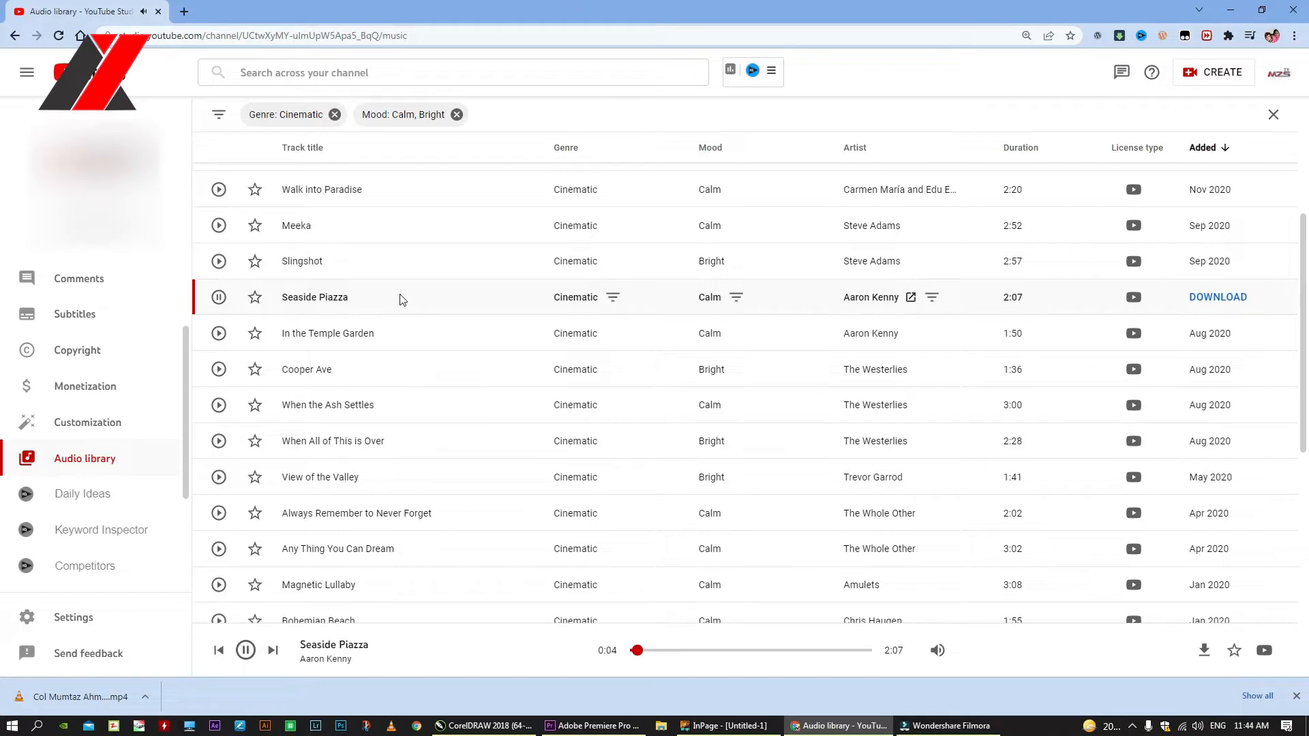
{"action": "left_click", "coordinate": [218, 405]}
{"action": "scroll", "coordinate": [234, 498], "scroll_direction": "down", "scroll_amount": 1}
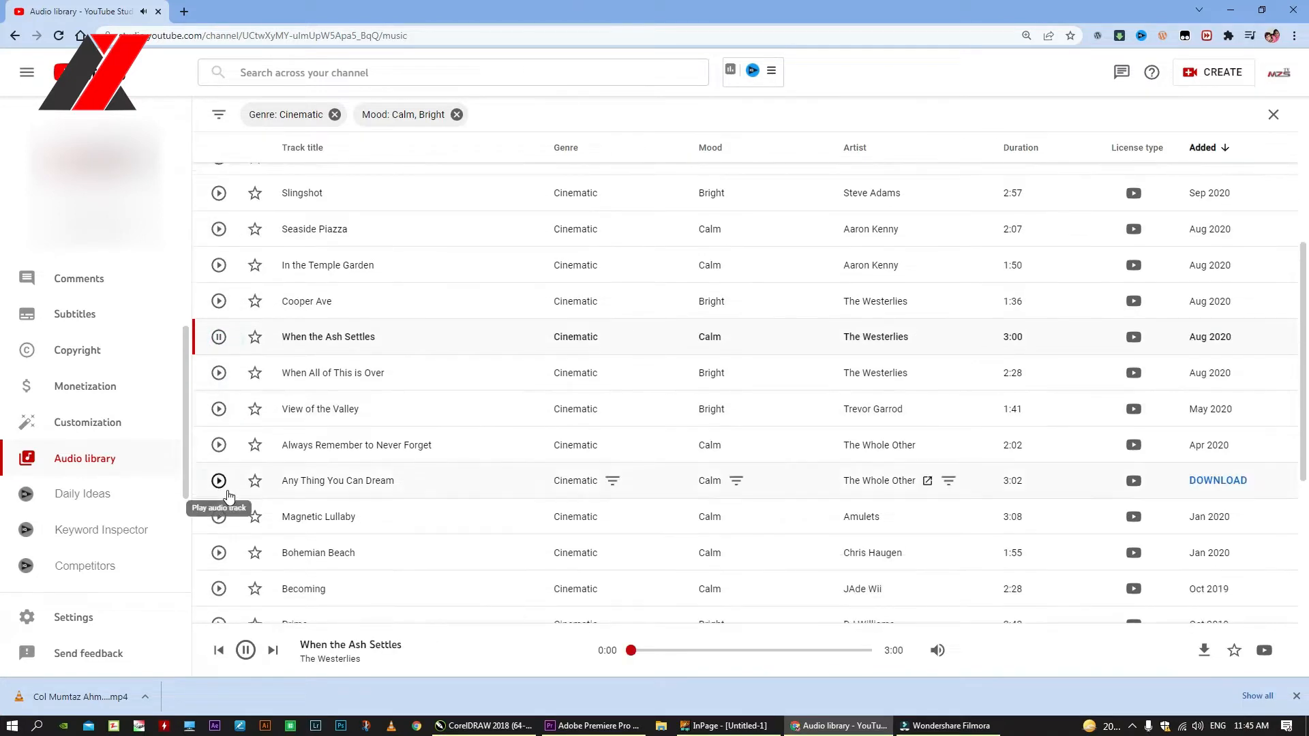
{"action": "left_click", "coordinate": [216, 553]}
{"action": "scroll", "coordinate": [336, 544], "scroll_direction": "down", "scroll_amount": 2}
{"action": "scroll", "coordinate": [506, 482], "scroll_direction": "down", "scroll_amount": 5}
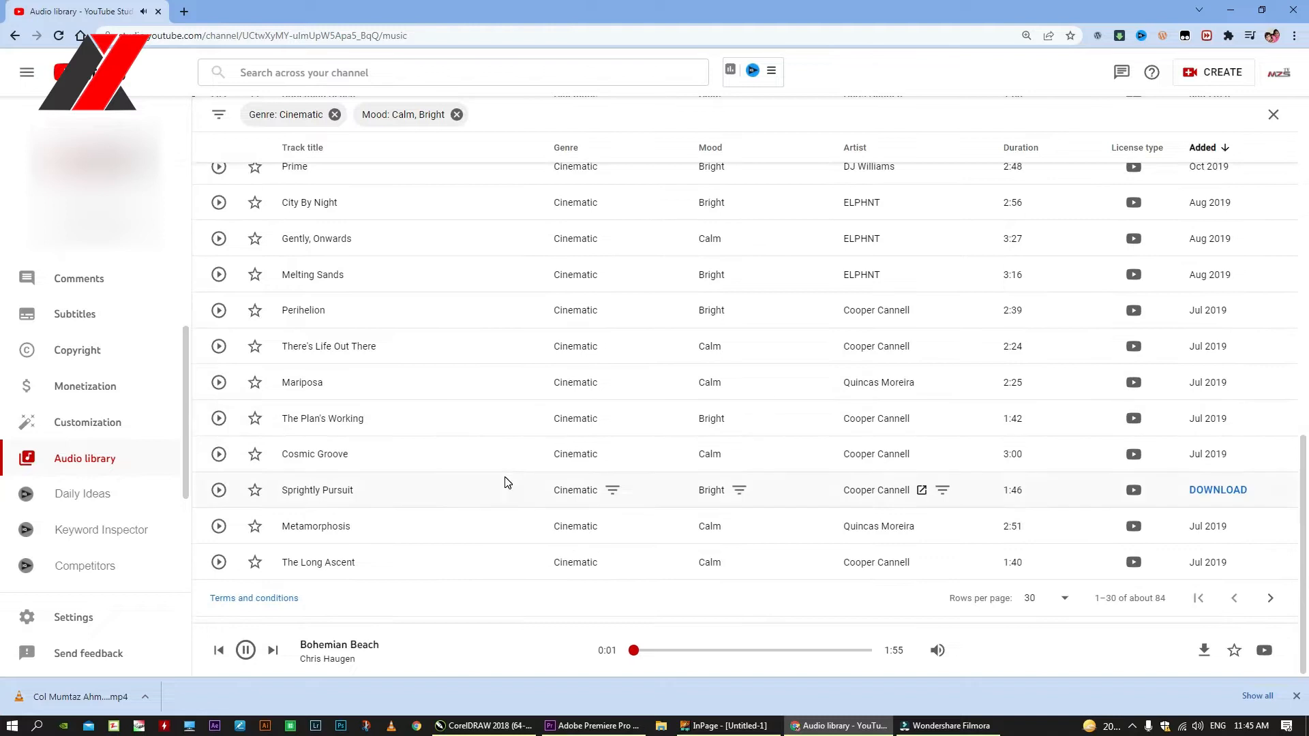
Download Bohemian Beach as an MP3 file to the Downloads folder
{"action": "scroll", "coordinate": [430, 289], "scroll_direction": "up", "scroll_amount": 1}
{"action": "scroll", "coordinate": [429, 289], "scroll_direction": "up", "scroll_amount": 2}
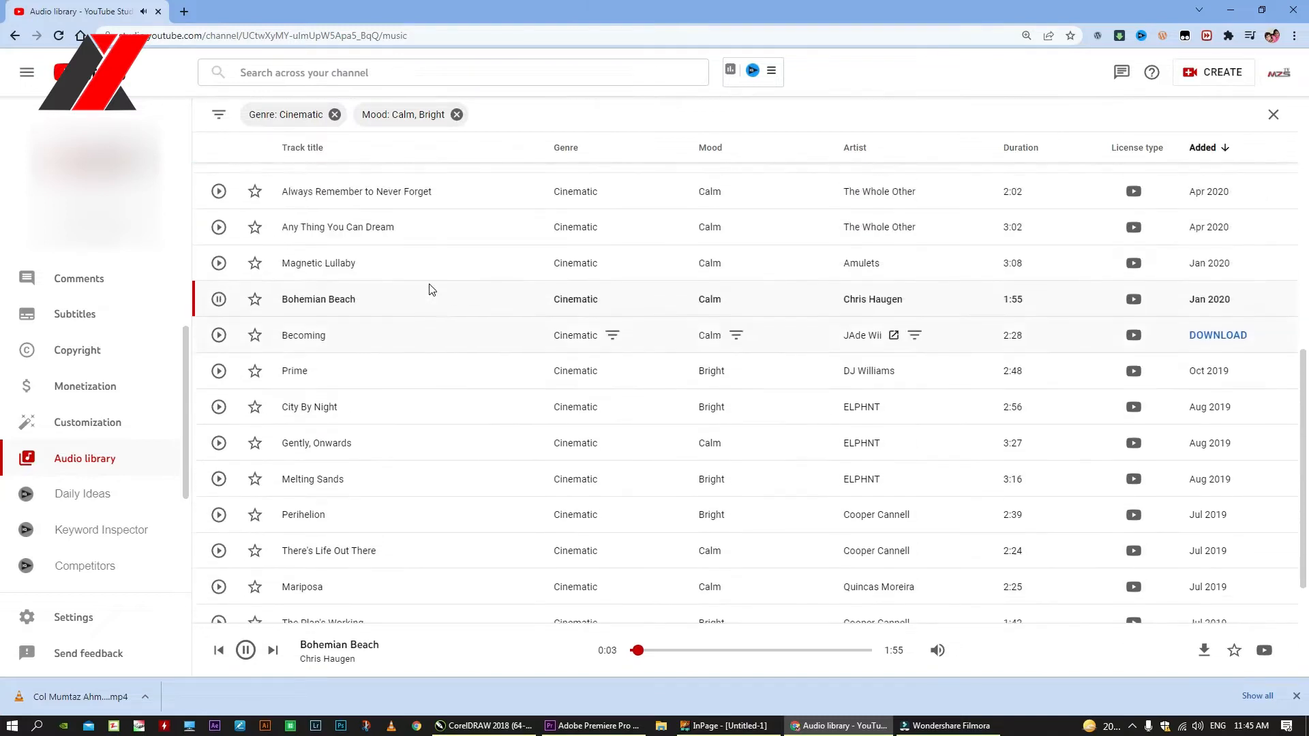
{"action": "left_click", "coordinate": [1225, 306]}
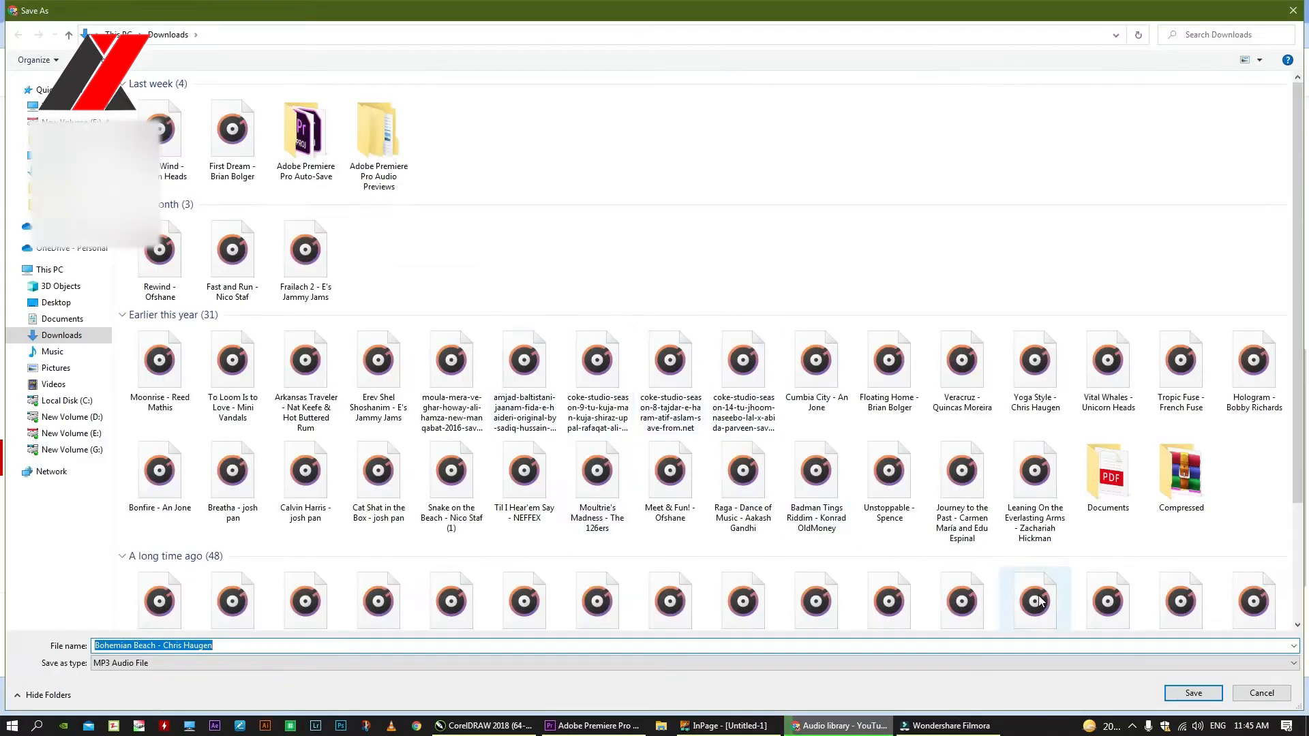
{"action": "key", "text": "Return"}
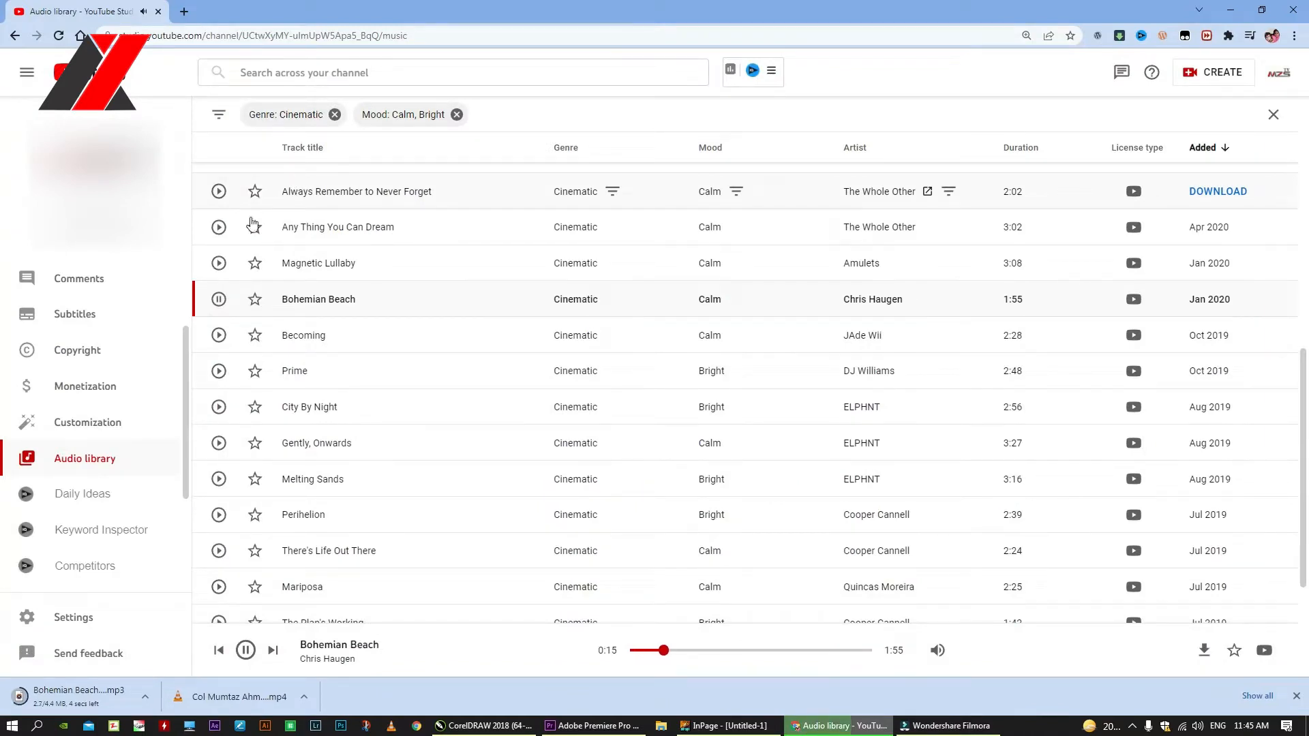
Show the downloaded Bohemian Beach file in its folder and import it into the Murree trail project in Premiere Pro
{"action": "left_click", "coordinate": [142, 704]}
{"action": "left_click", "coordinate": [174, 653]}
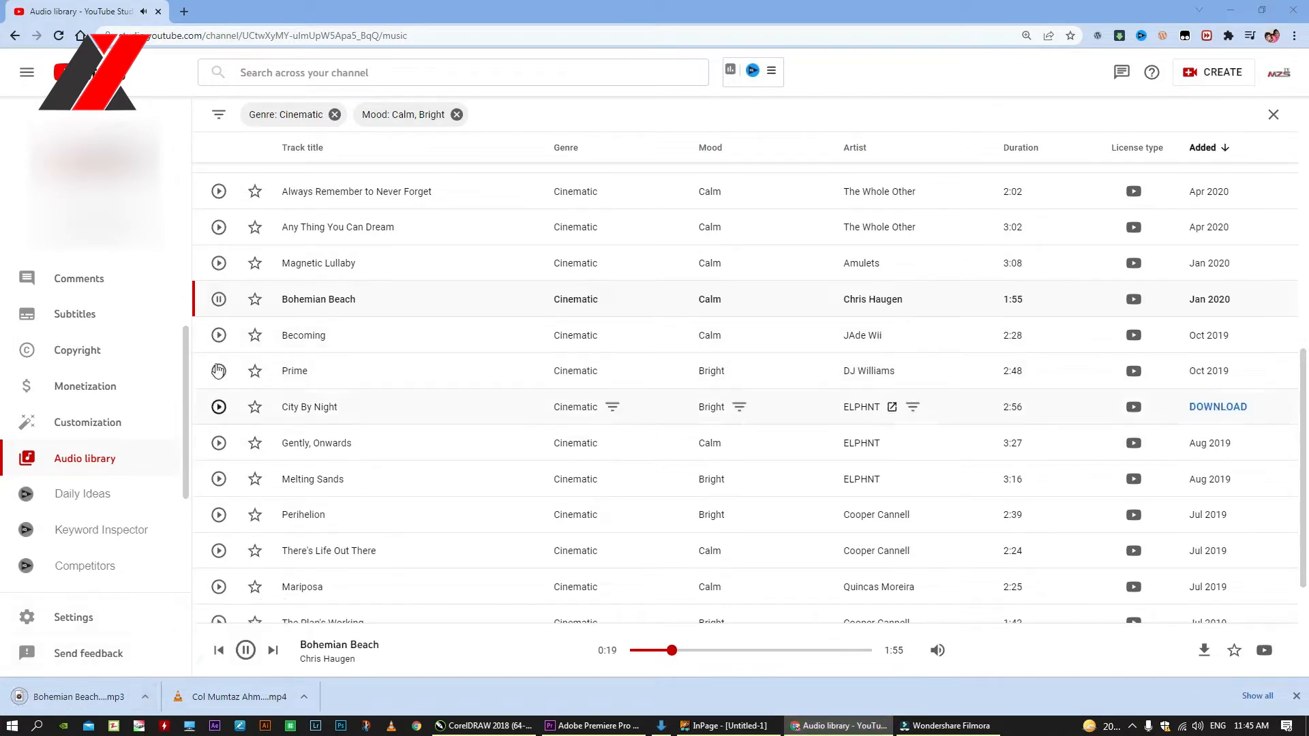
{"action": "left_click_drag", "start_coordinate": [293, 263], "coordinate": [247, 624]}
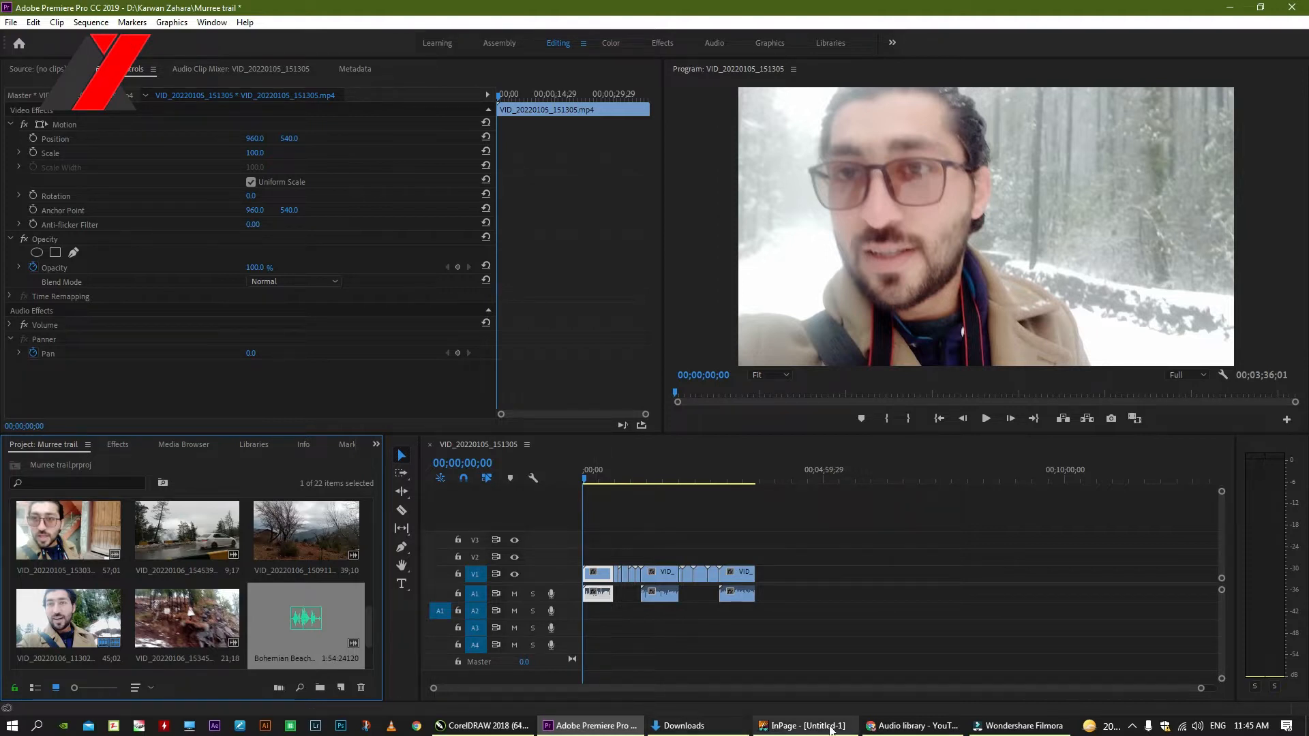
Switch back to the YouTube audio library and pause the Bohemian Beach preview
{"action": "left_click", "coordinate": [910, 725]}
{"action": "left_click", "coordinate": [218, 300]}
{"action": "left_click", "coordinate": [681, 726]}
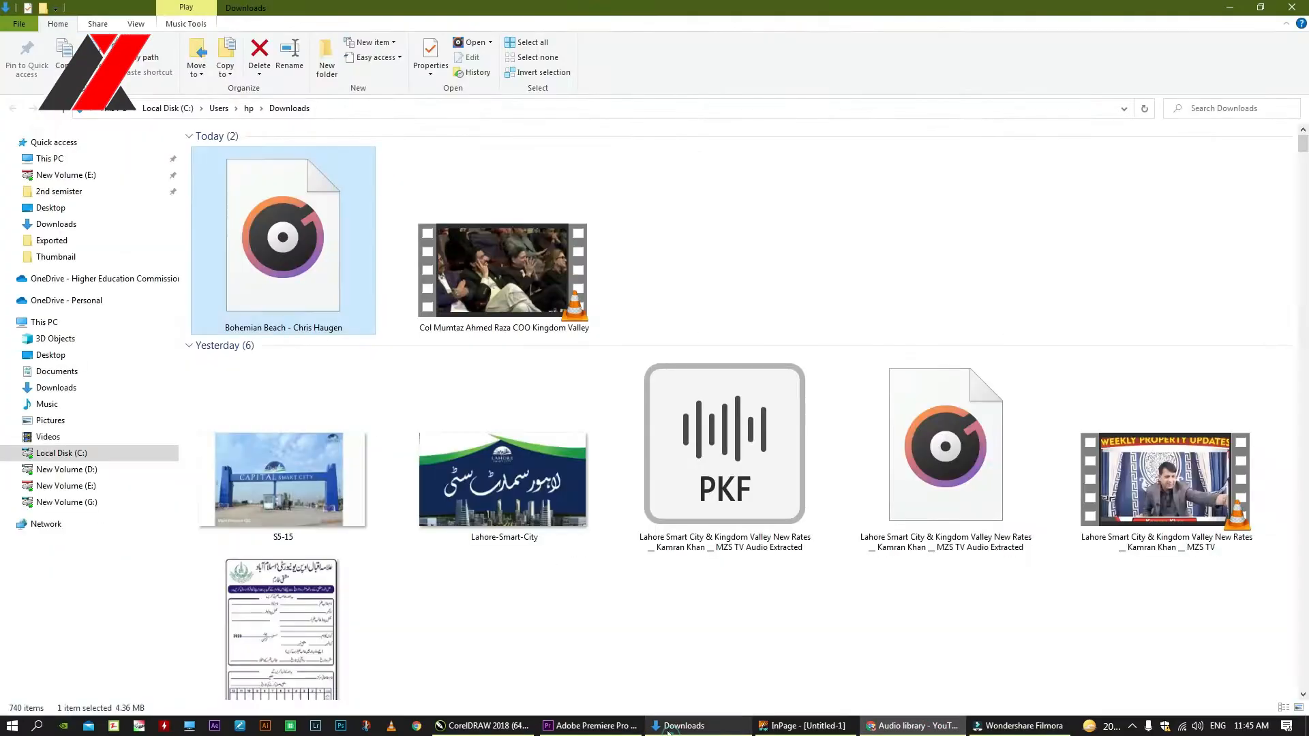
Switch to Premiere Pro and place Bohemian Beach on audio track A2, starting where the first video clip ends
{"action": "left_click", "coordinate": [592, 725]}
{"action": "left_click_drag", "start_coordinate": [285, 625], "coordinate": [887, 612]}
{"action": "key", "text": "="}
{"action": "key", "text": "="}
{"action": "key", "text": "="}
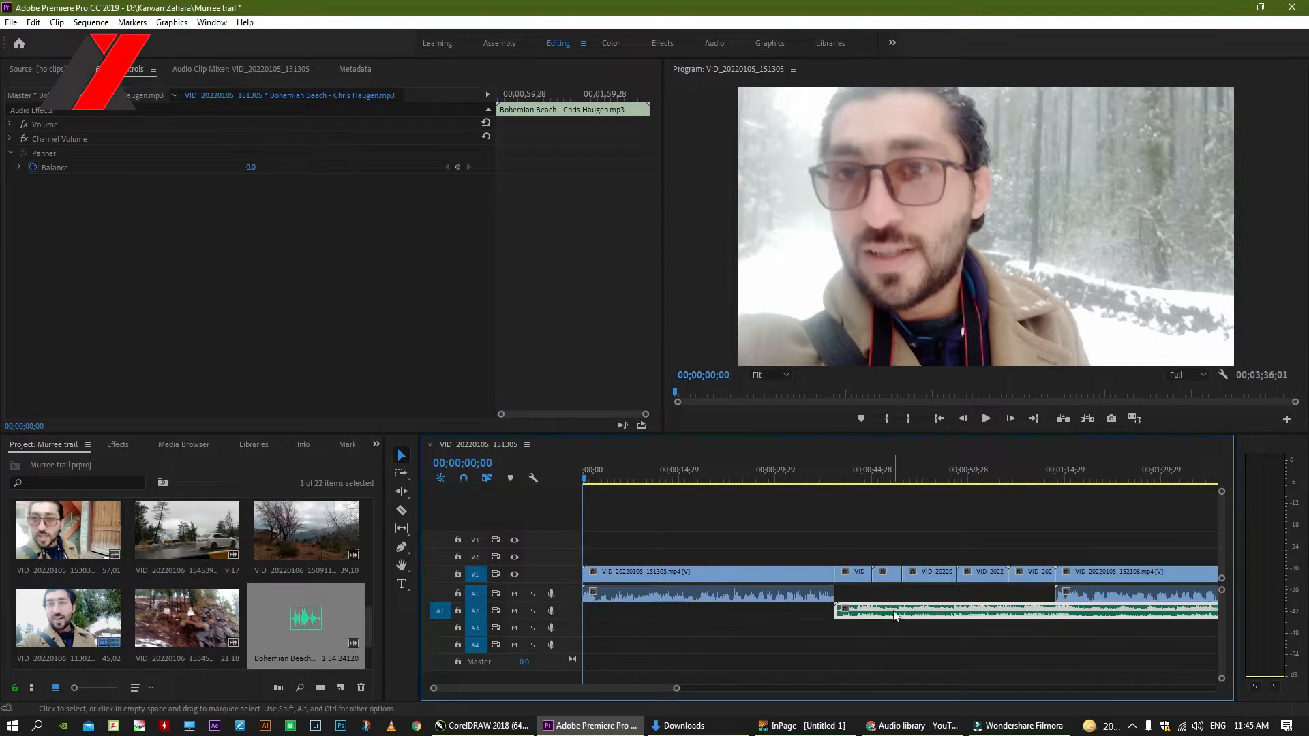
Check the end of the first clip and play the sequence from the start to judge the voice level
{"action": "left_click", "coordinate": [836, 472]}
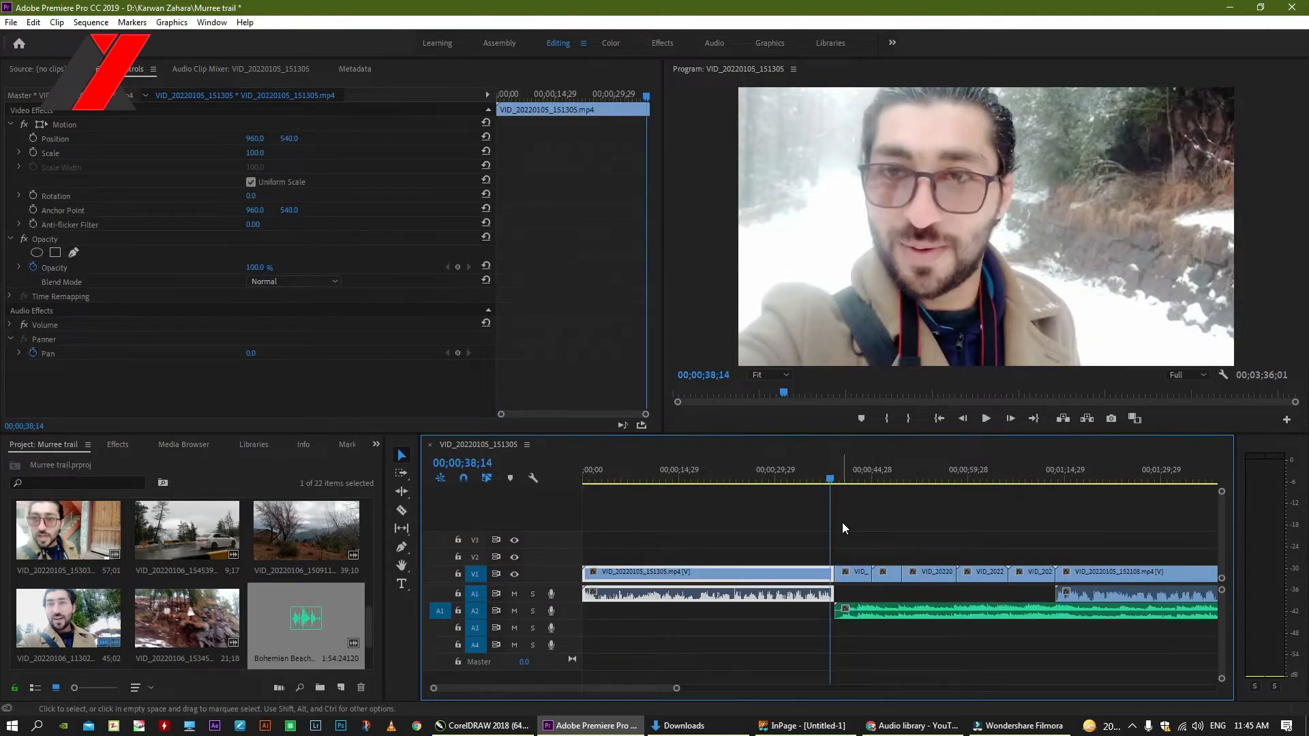
{"action": "key", "text": "="}
{"action": "key", "text": "-"}
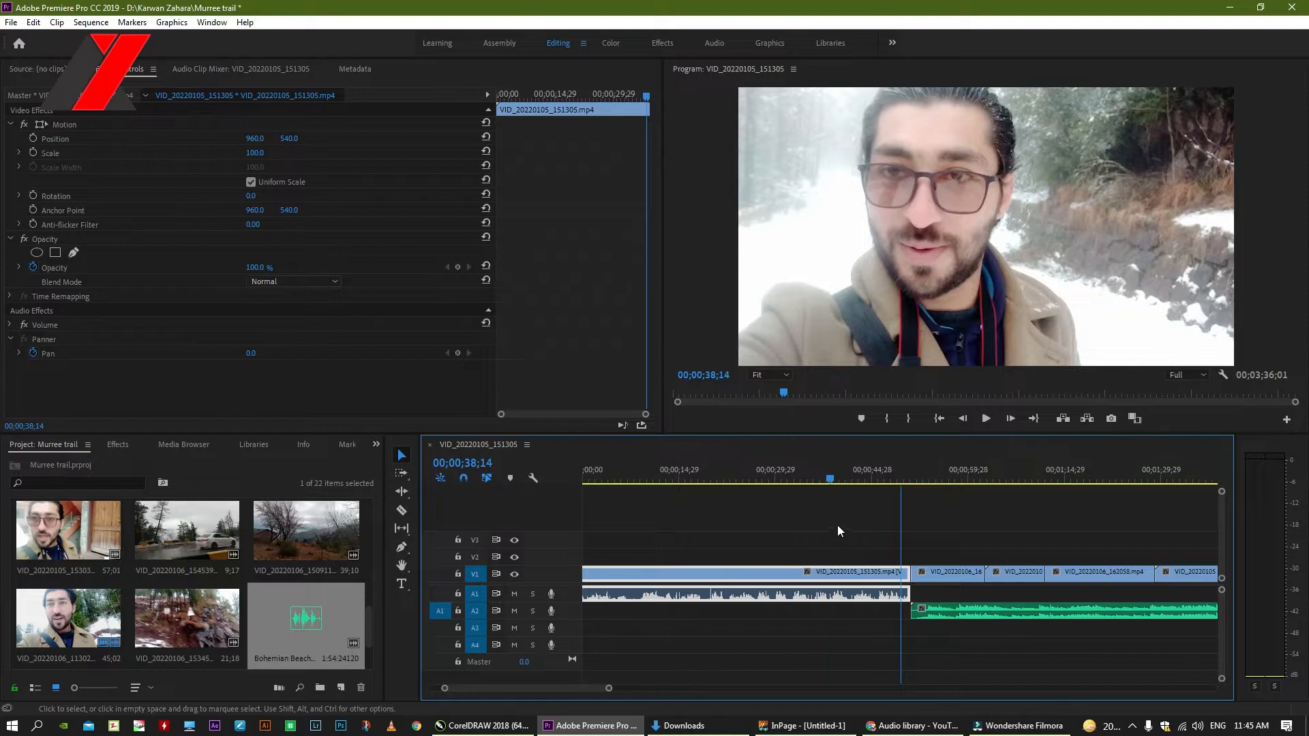
{"action": "key", "text": "Home"}
{"action": "key", "text": "space"}
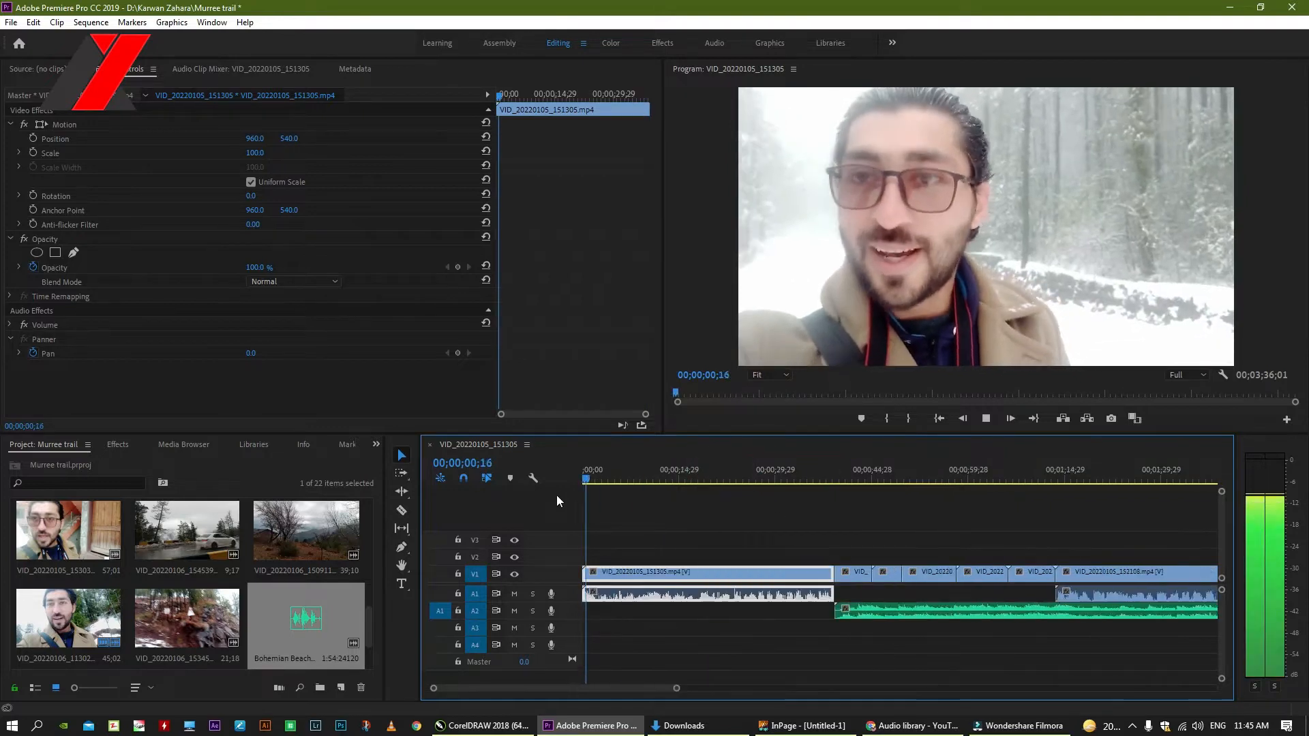
Adjust the first clip's audio gain by 4 dB
{"action": "key", "text": "="}
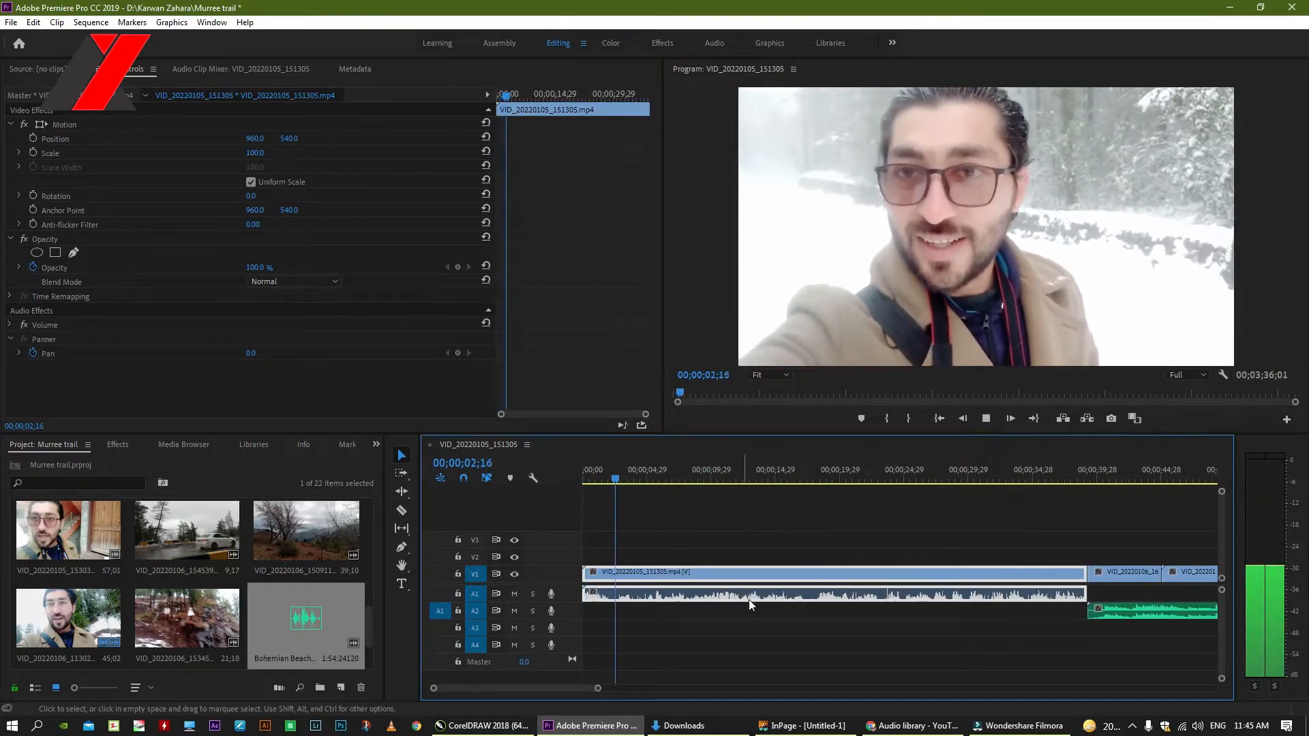
{"action": "right_click", "coordinate": [799, 595]}
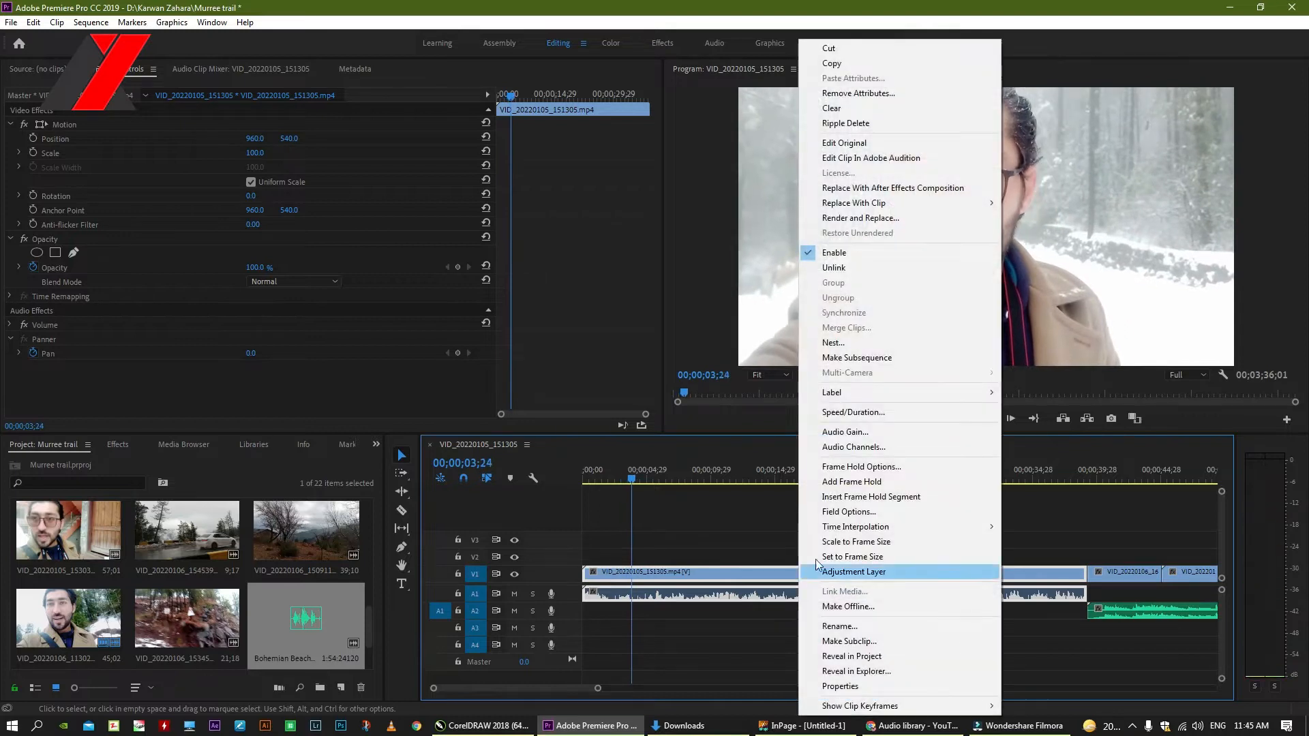
{"action": "left_click", "coordinate": [825, 432]}
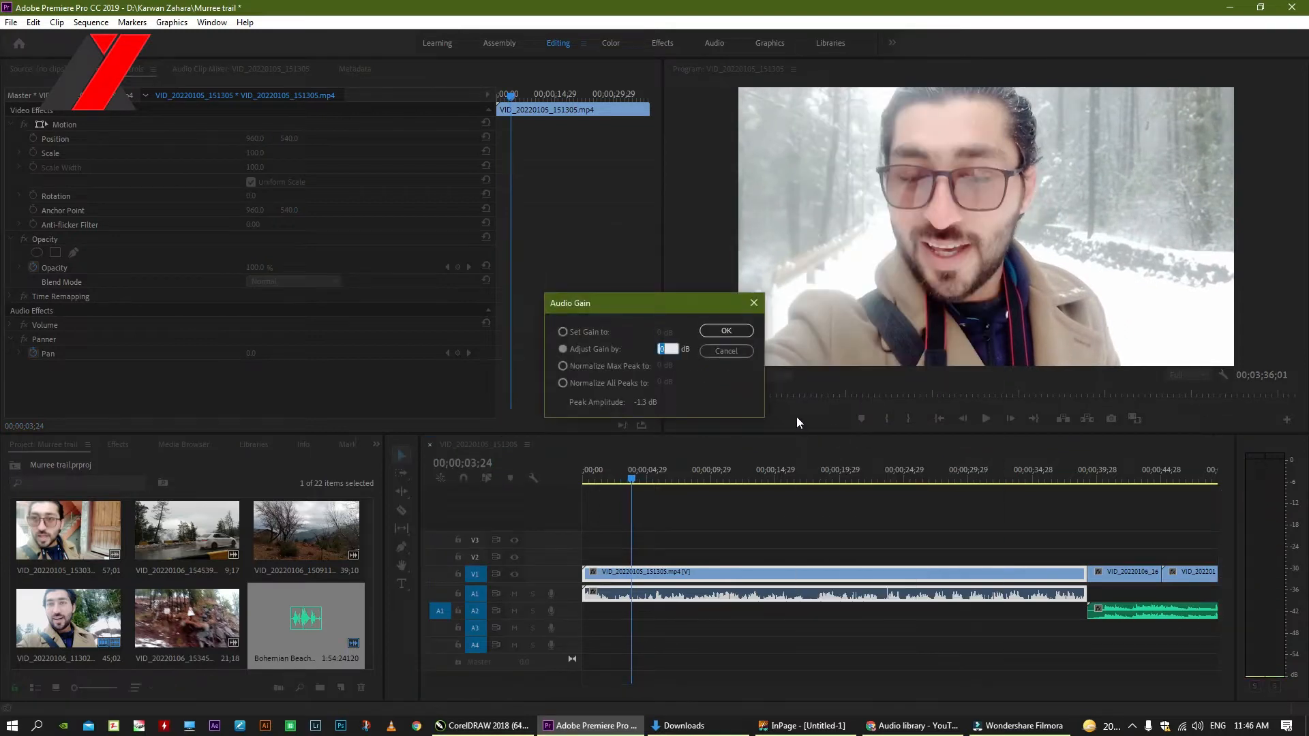
{"action": "type", "text": "5"}
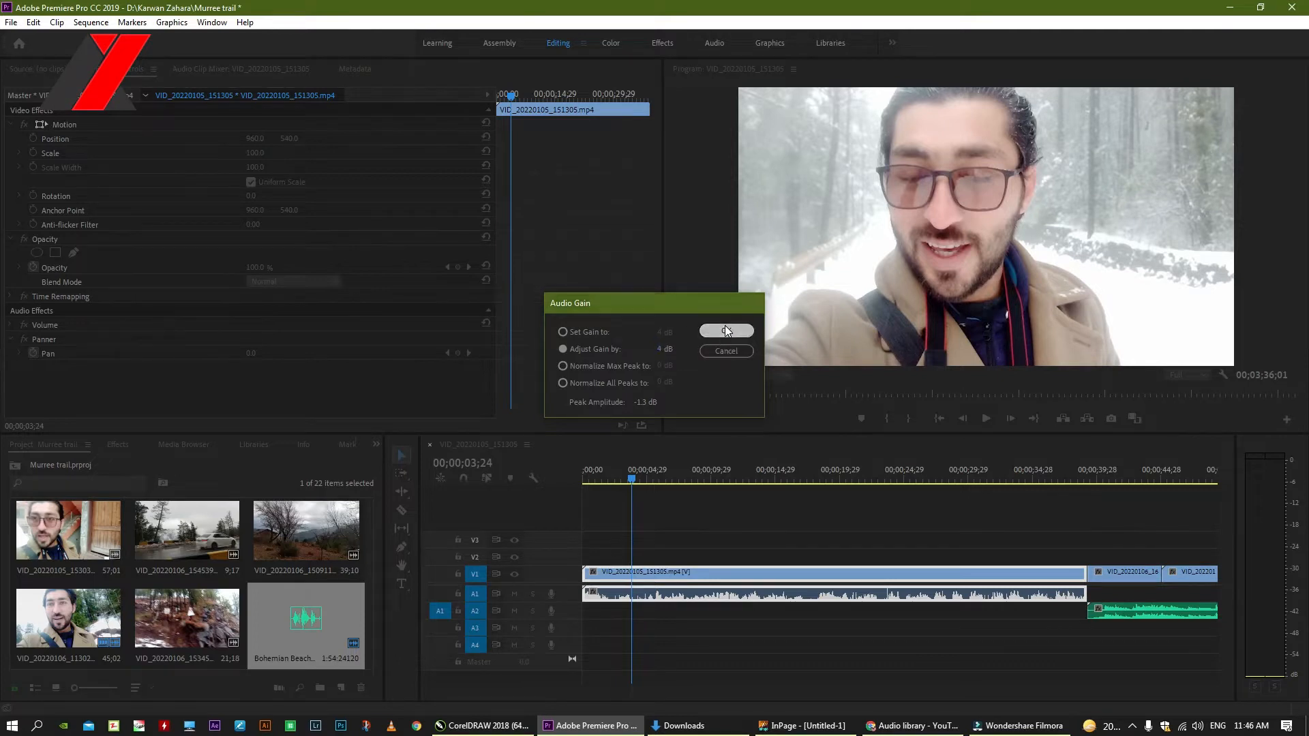
{"action": "left_click", "coordinate": [726, 330]}
Play the sequence from the start to hear the first clip's adjusted voice level
{"action": "key", "text": "Home"}
{"action": "key", "text": "space"}
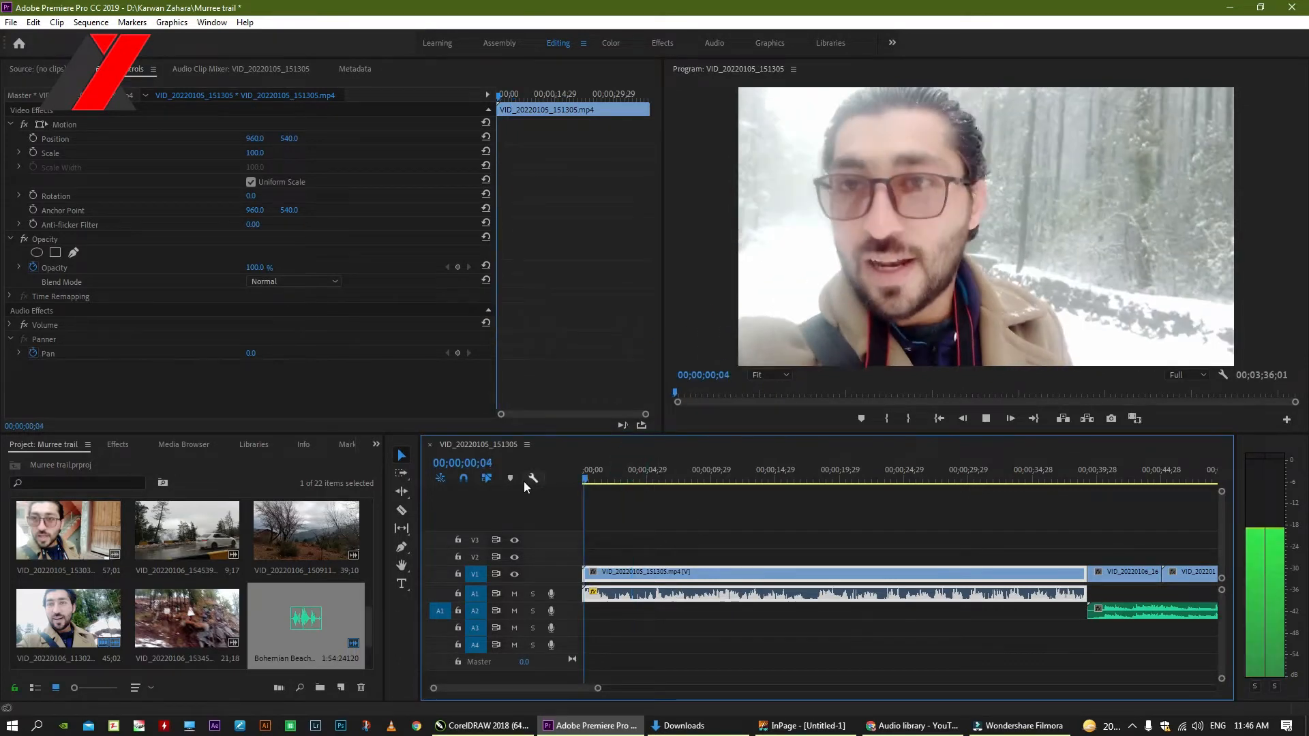
{"action": "key", "text": "minus"}
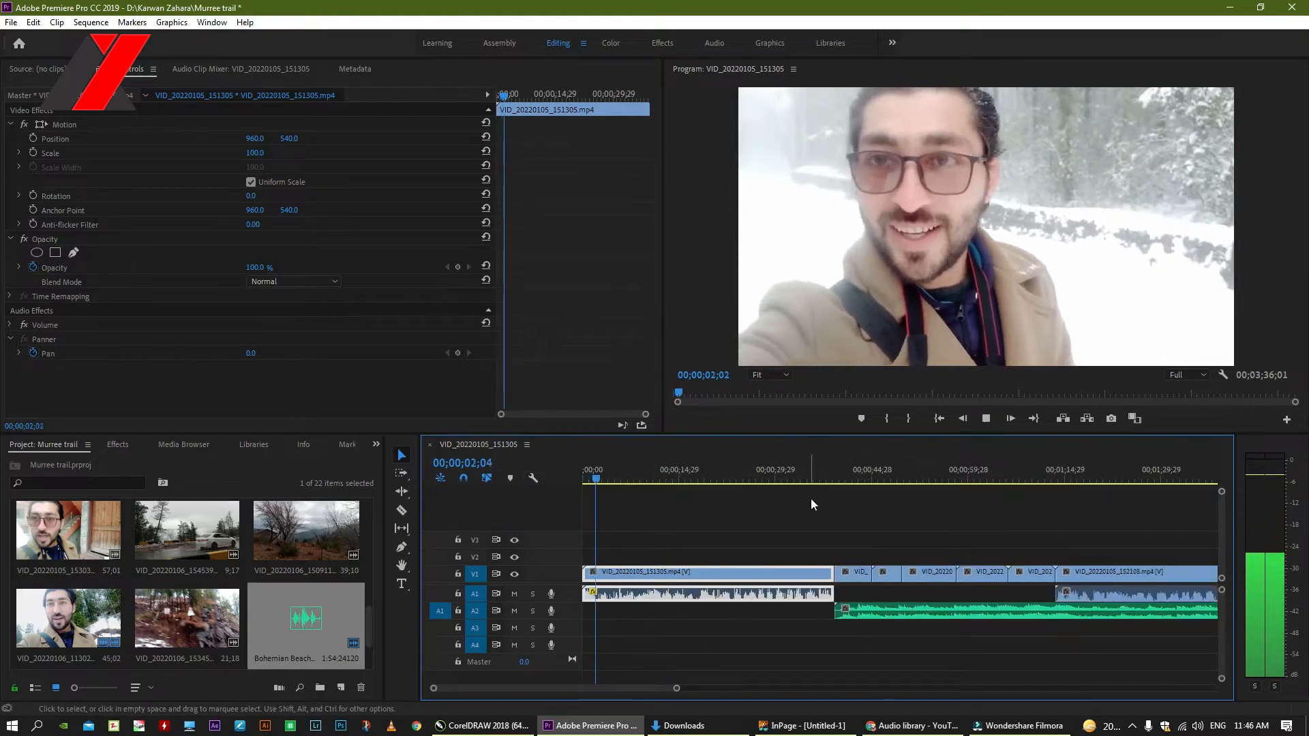
Play from about 00;00;35;23 to hear the transition from the first clip's voice into the background music
{"action": "left_click", "coordinate": [812, 477]}
{"action": "key", "text": "equal"}
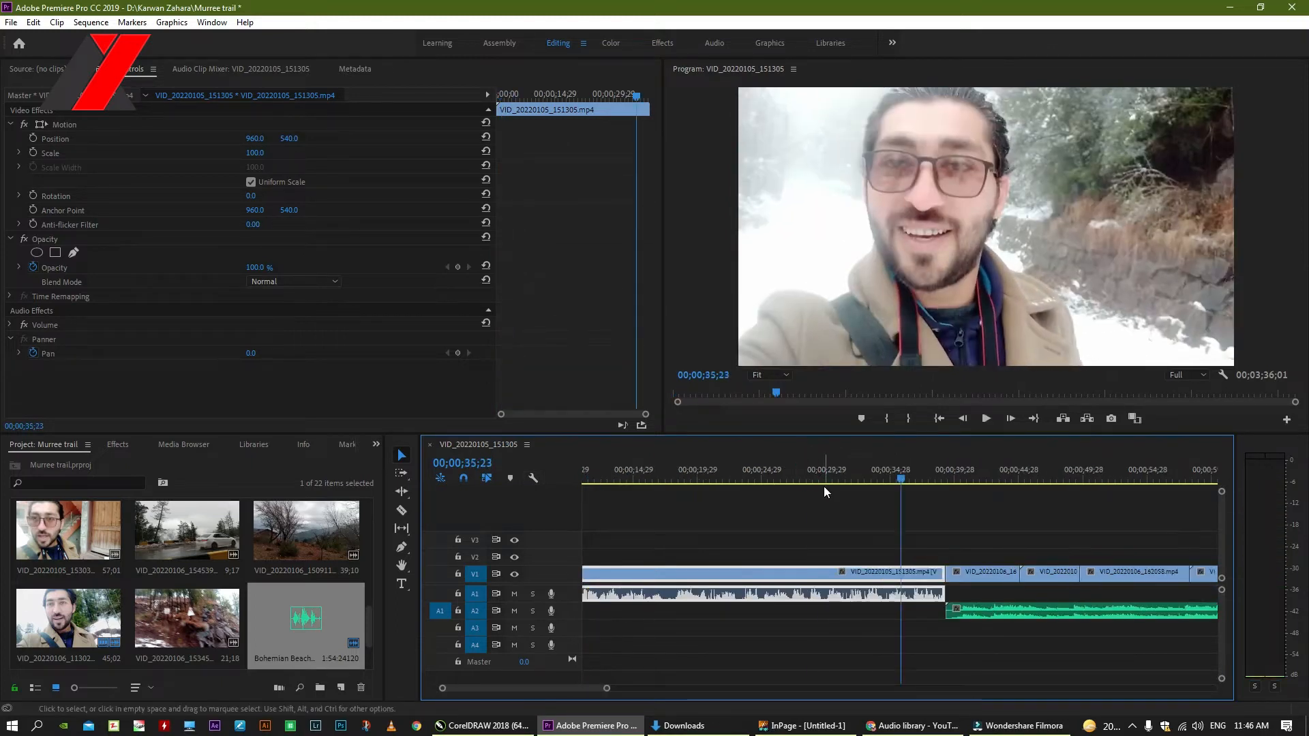
{"action": "key", "text": "space"}
{"action": "key", "text": "minus"}
{"action": "key", "text": "minus"}
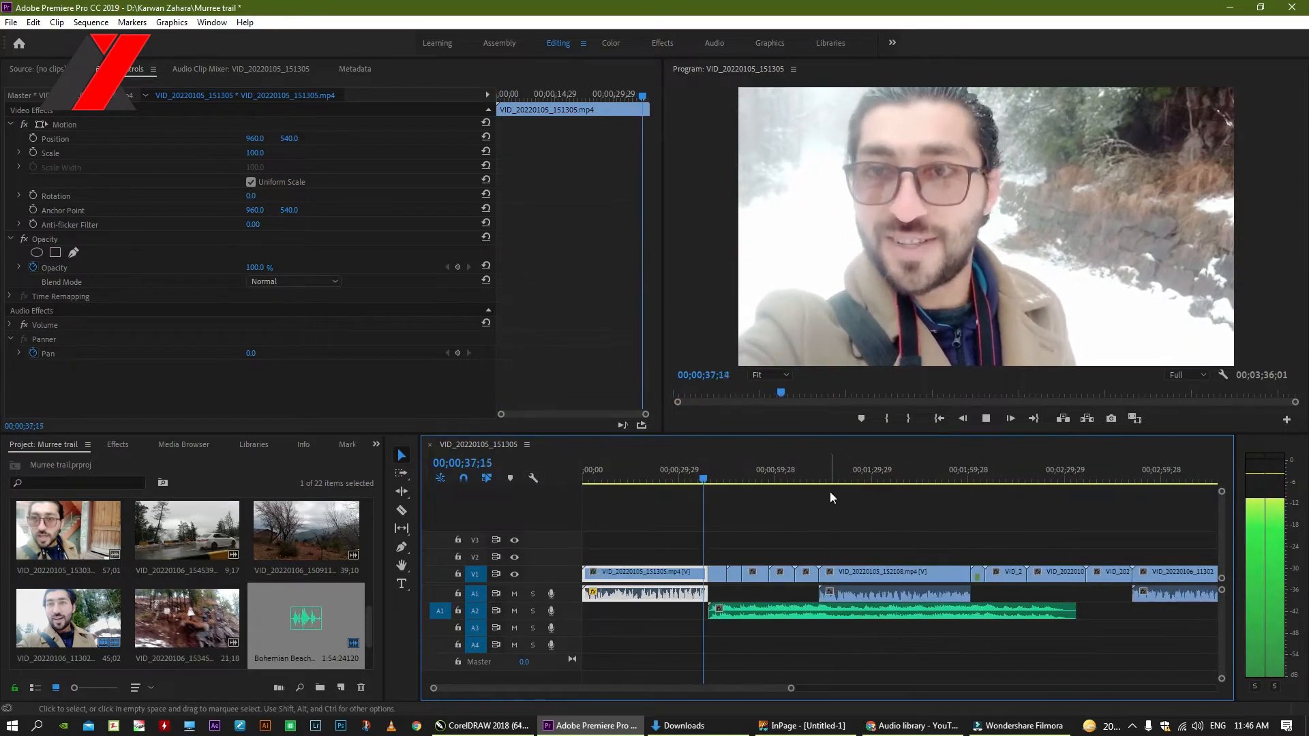
Shift the background music clip on A2 about one second earlier so it overlaps the end of the first clip's voice, and play the transition
{"action": "key", "text": "equal"}
{"action": "key", "text": "equal"}
{"action": "left_click", "coordinate": [954, 612]}
{"action": "left_click_drag", "start_coordinate": [954, 613], "coordinate": [938, 612]}
{"action": "left_click", "coordinate": [879, 478]}
{"action": "key", "text": "space"}
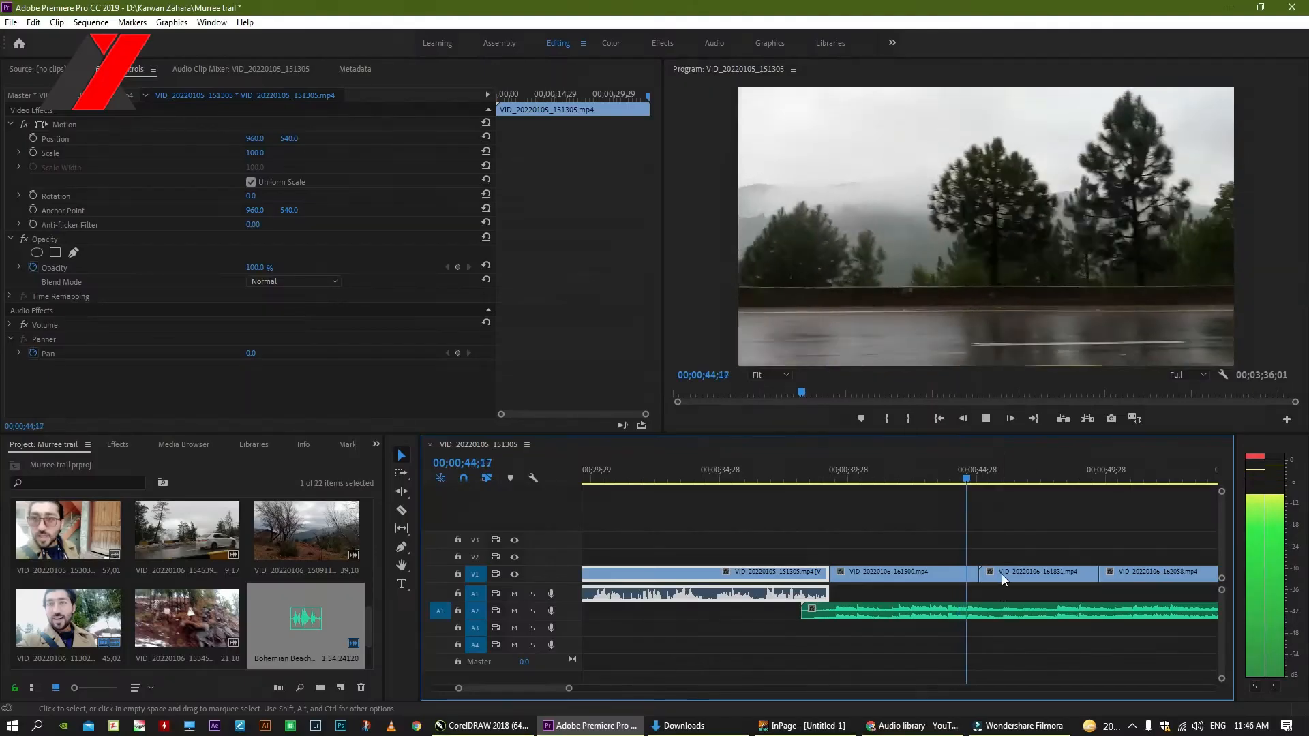
Trim the end of VID_20220106_161831.mp4 to 00;00;48;02 and ripple delete the gap after it
{"action": "left_click", "coordinate": [1002, 574]}
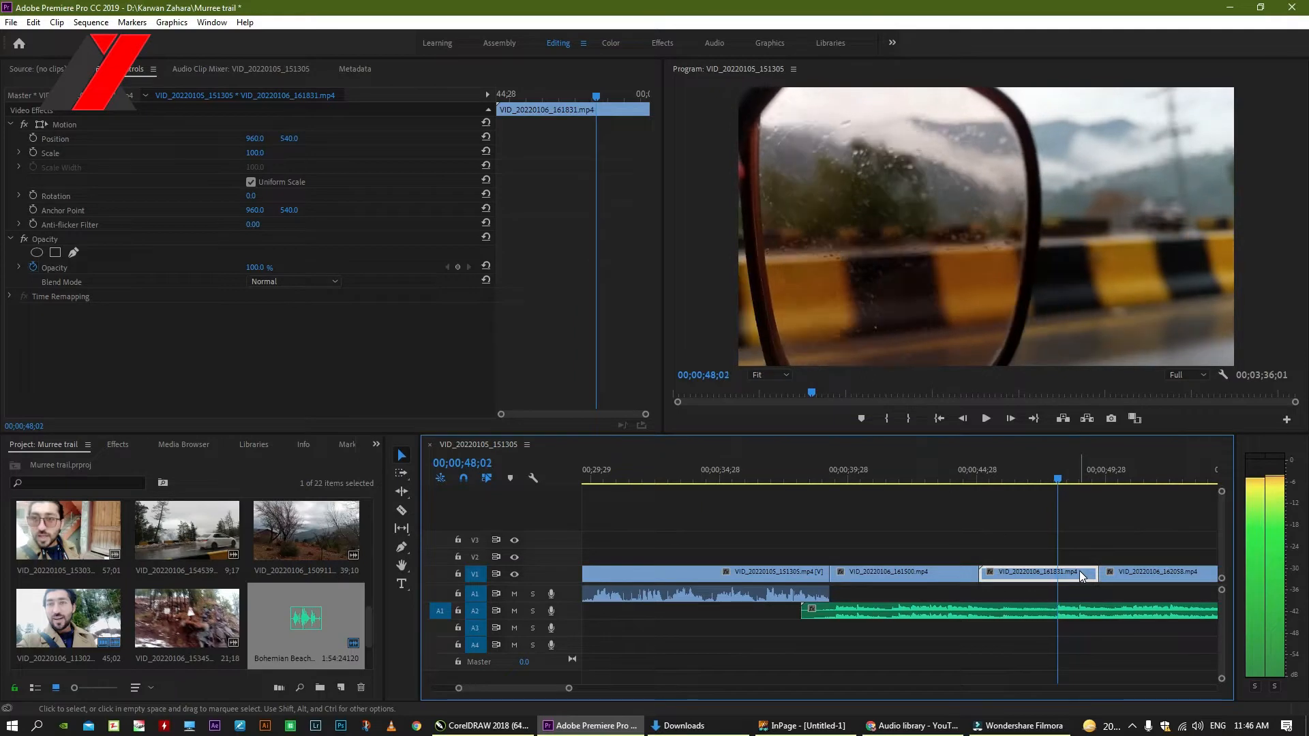
{"action": "left_click_drag", "start_coordinate": [1096, 571], "coordinate": [1057, 572]}
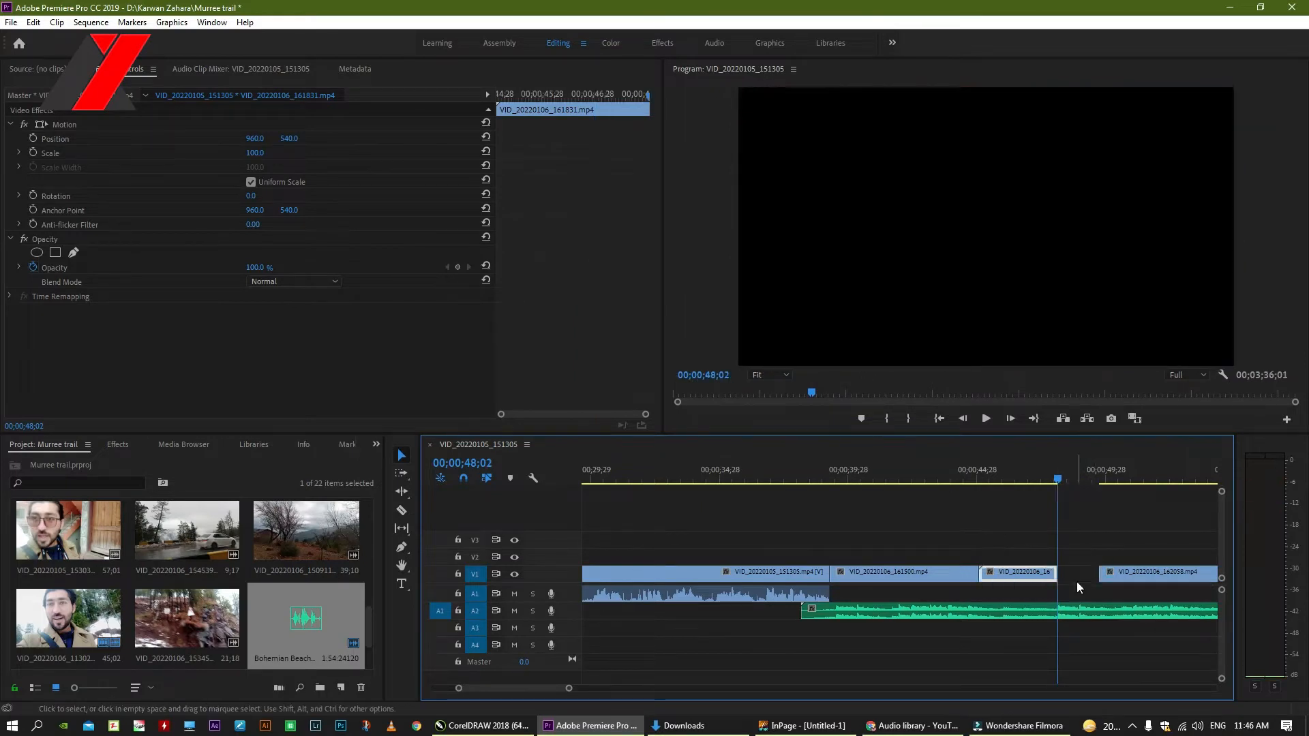
{"action": "left_click", "coordinate": [1076, 578]}
{"action": "key", "text": "Delete"}
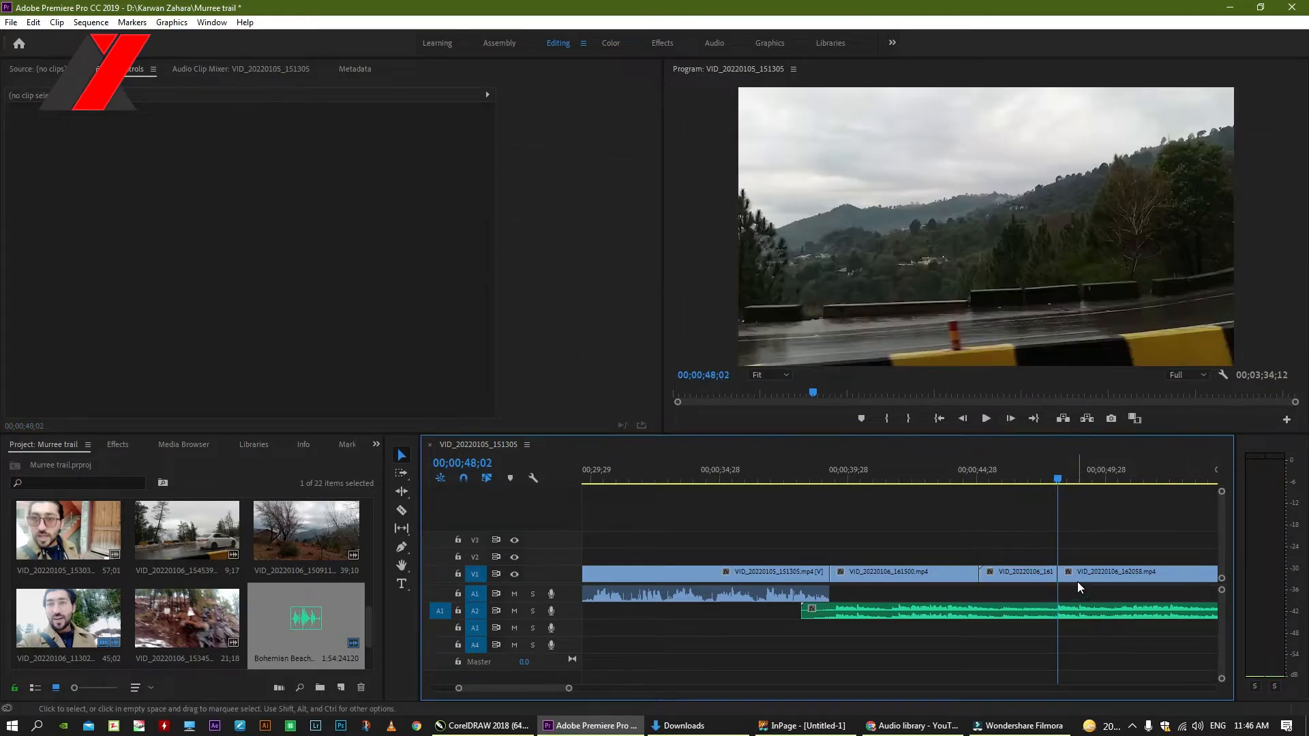
Play across the cut at 00;00;48;02 up to the start of VID_20220105_151818.mp4 to check the timing against the music
{"action": "left_click", "coordinate": [1044, 476]}
{"action": "key", "text": "space"}
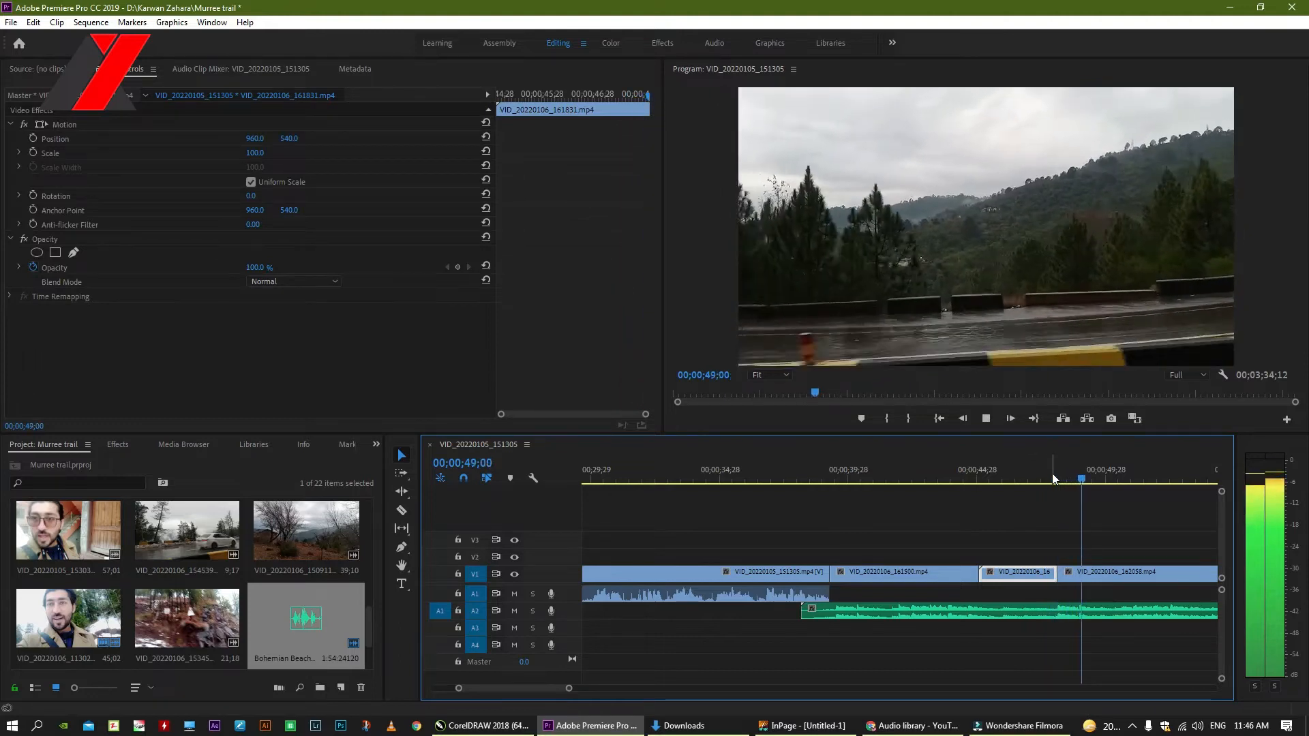
{"action": "key", "text": "minus"}
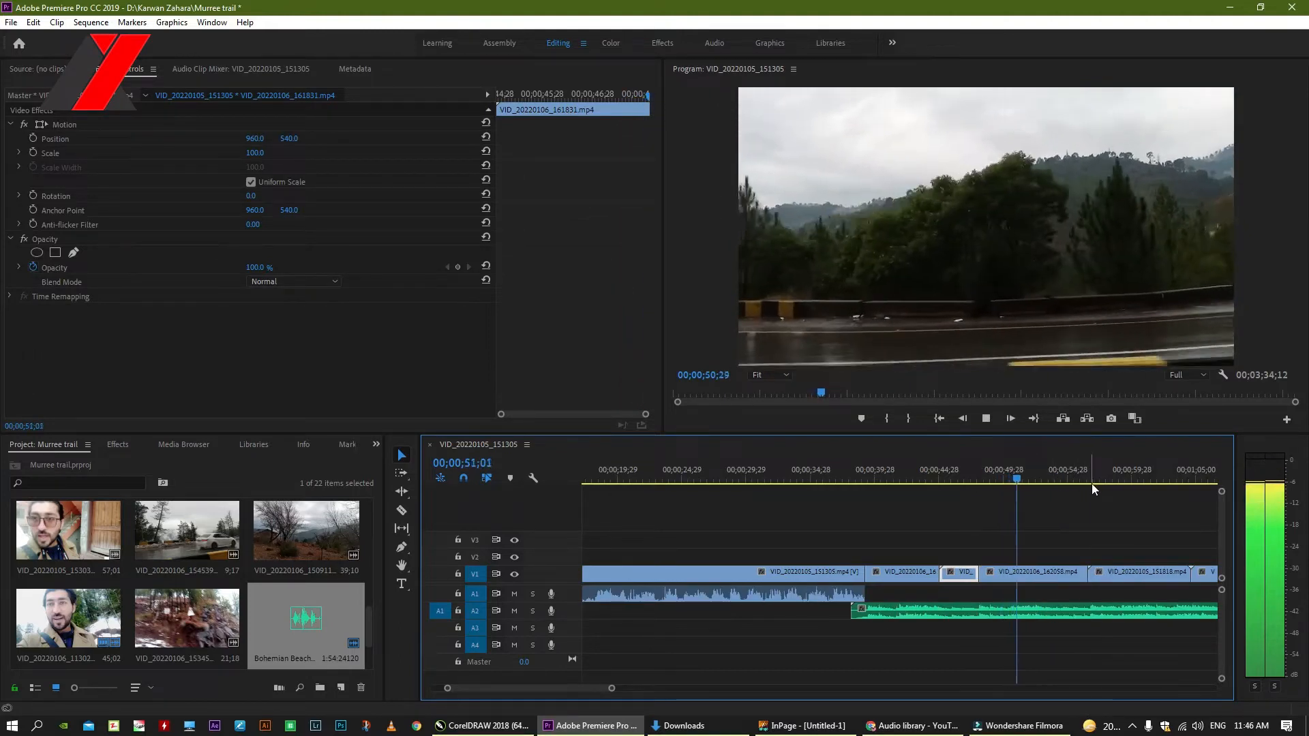
{"action": "key", "text": "equal"}
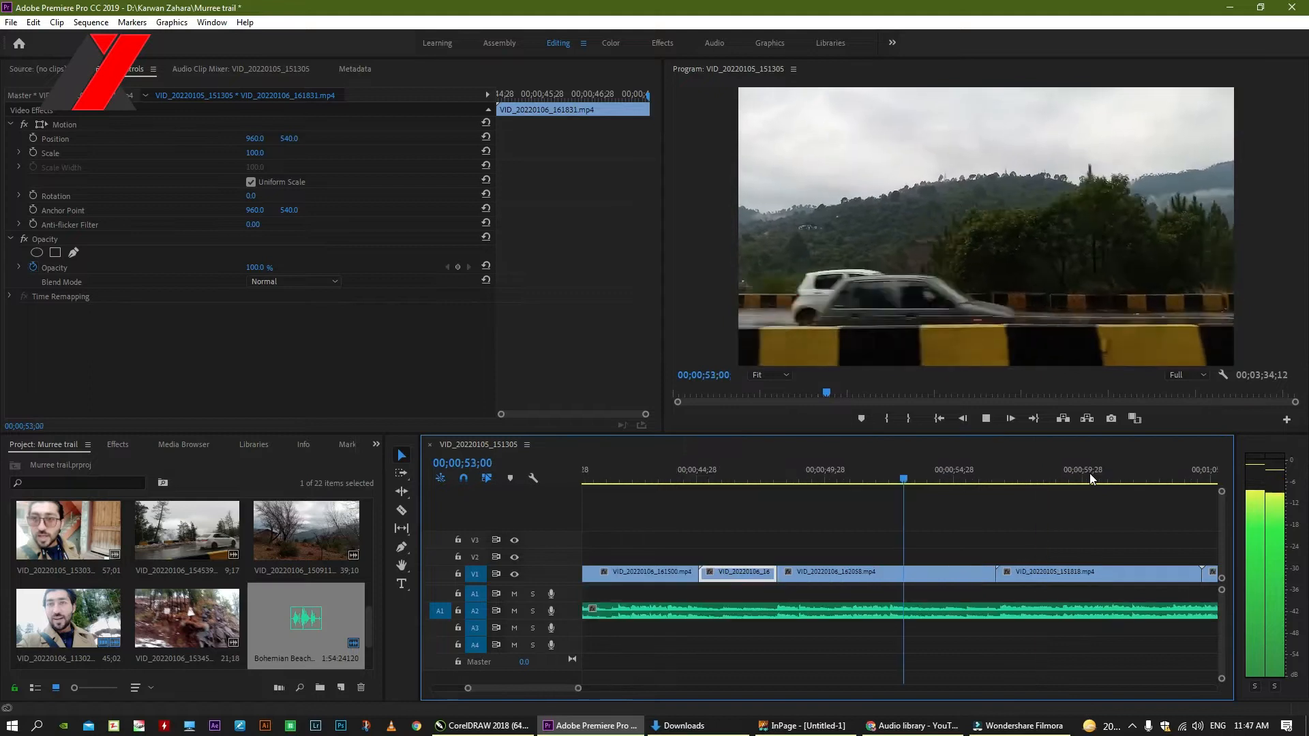
{"action": "left_click", "coordinate": [982, 571]}
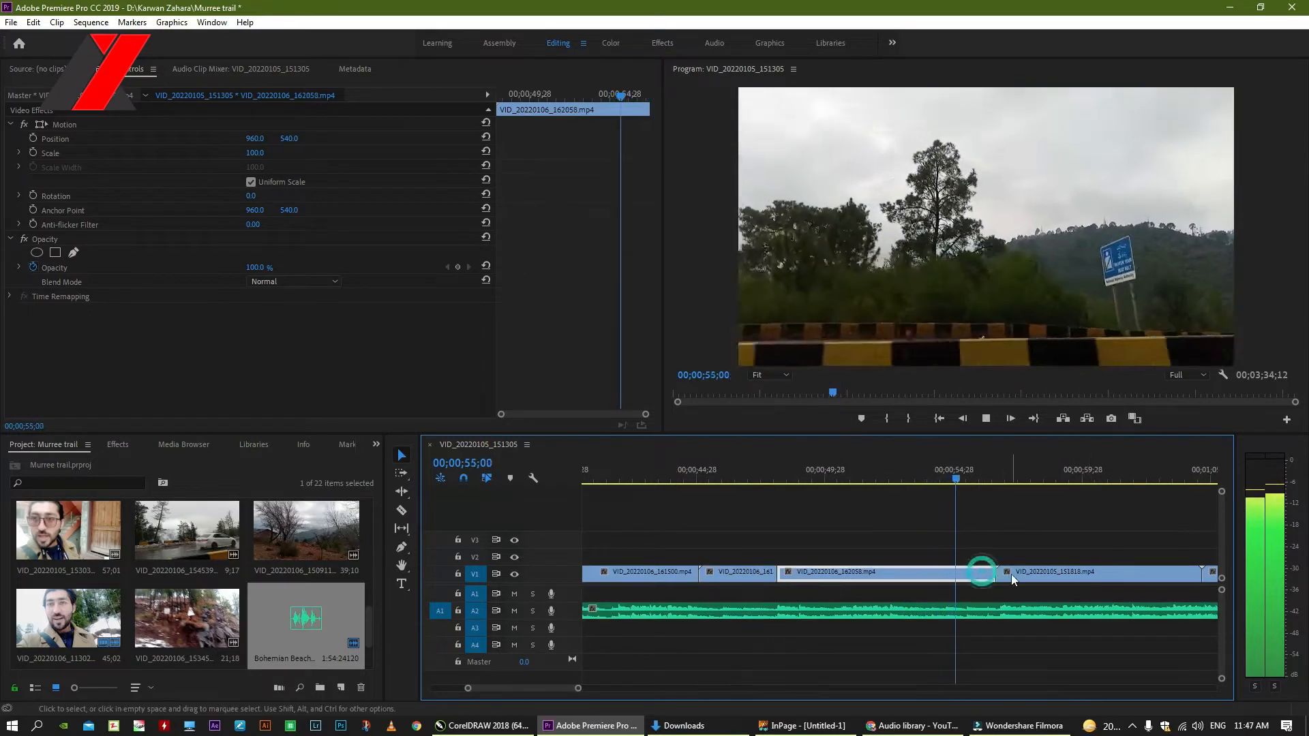
{"action": "left_click", "coordinate": [1030, 566]}
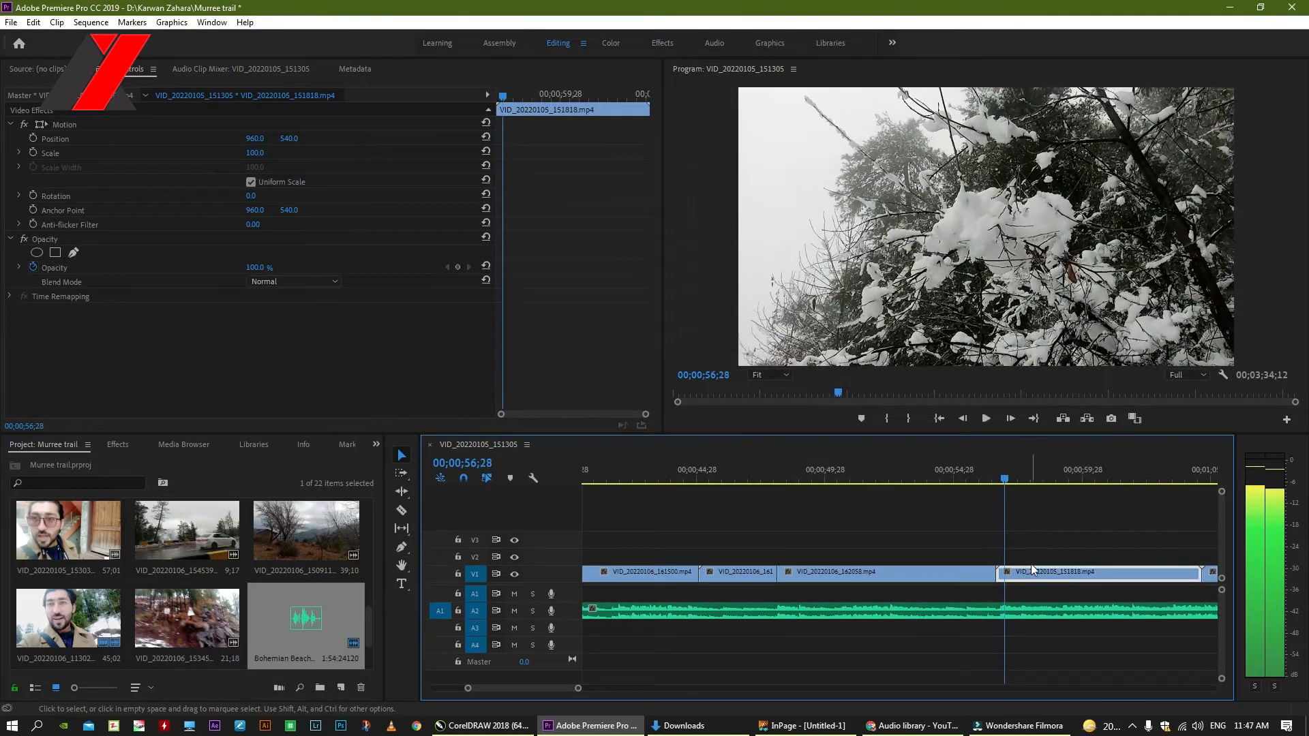
Trim the start of VID_20220105_151818.mp4 to 00;00;56;22 and close the gap with the preceding clip VID_20220106_162058.mp4
{"action": "key", "text": "Left"}
{"action": "key", "text": "Left"}
{"action": "key", "text": "Left"}
{"action": "key", "text": "Left"}
{"action": "key", "text": "Left"}
{"action": "key", "text": "Left"}
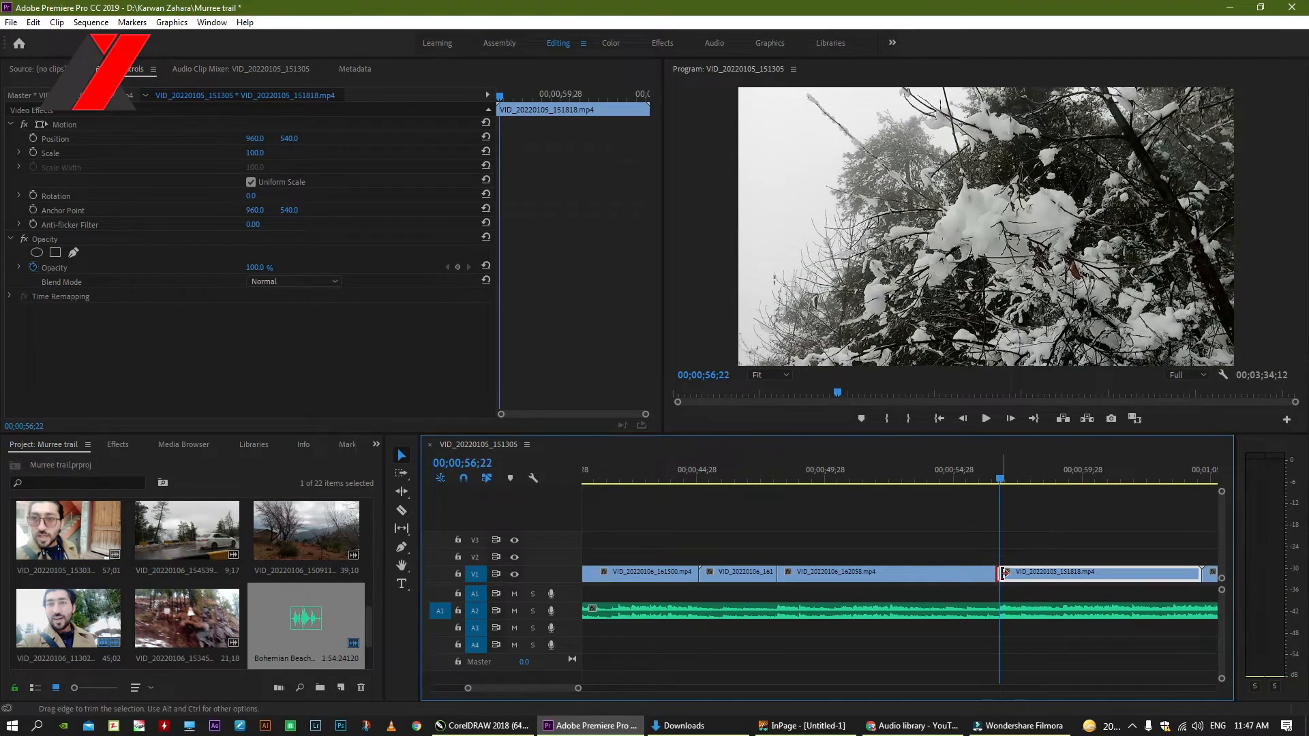
{"action": "left_click", "coordinate": [1004, 573]}
{"action": "left_click", "coordinate": [1013, 578]}
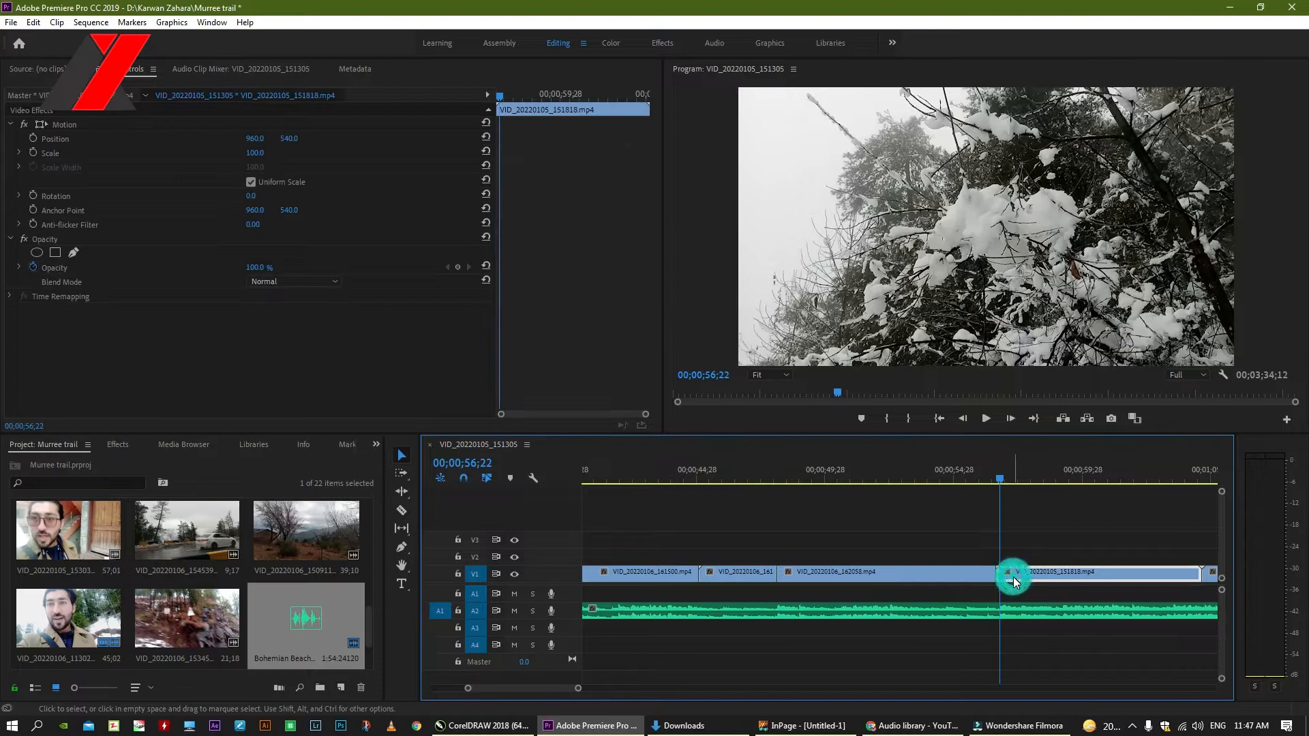
{"action": "key", "text": "equal"}
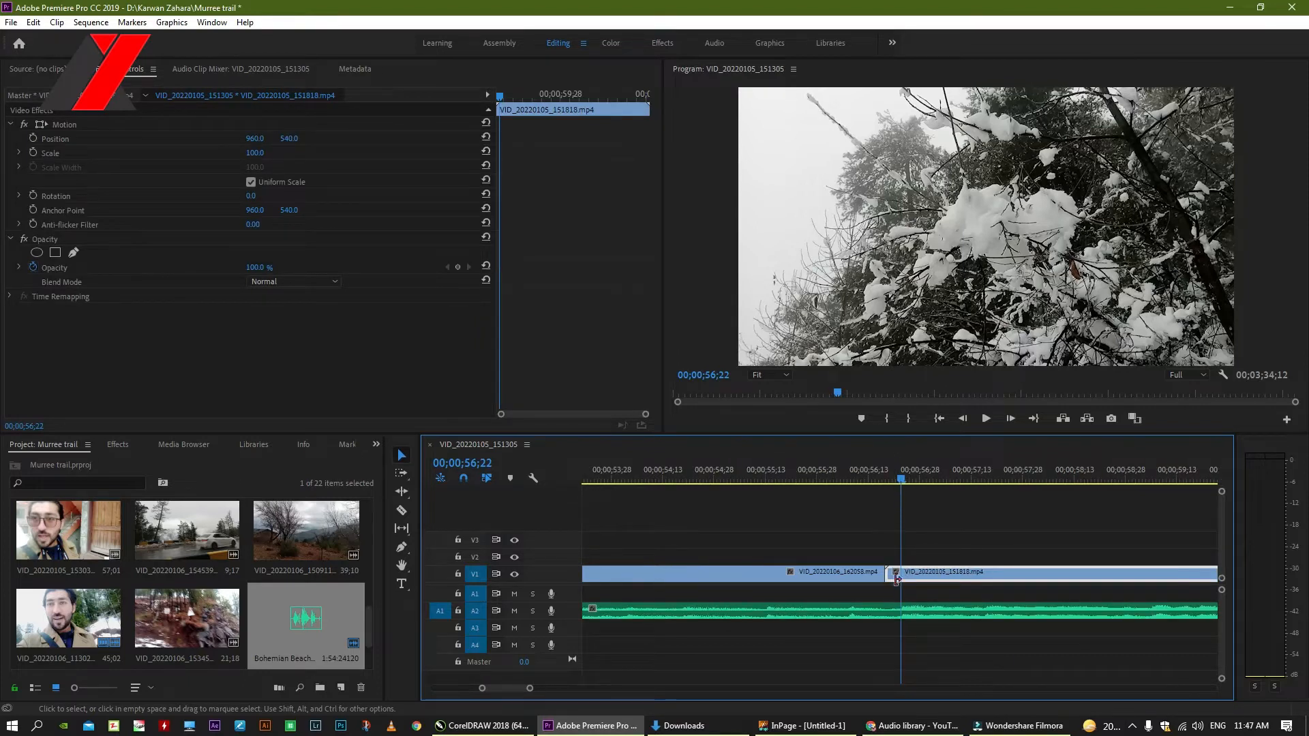
{"action": "left_click_drag", "start_coordinate": [898, 577], "coordinate": [902, 578]}
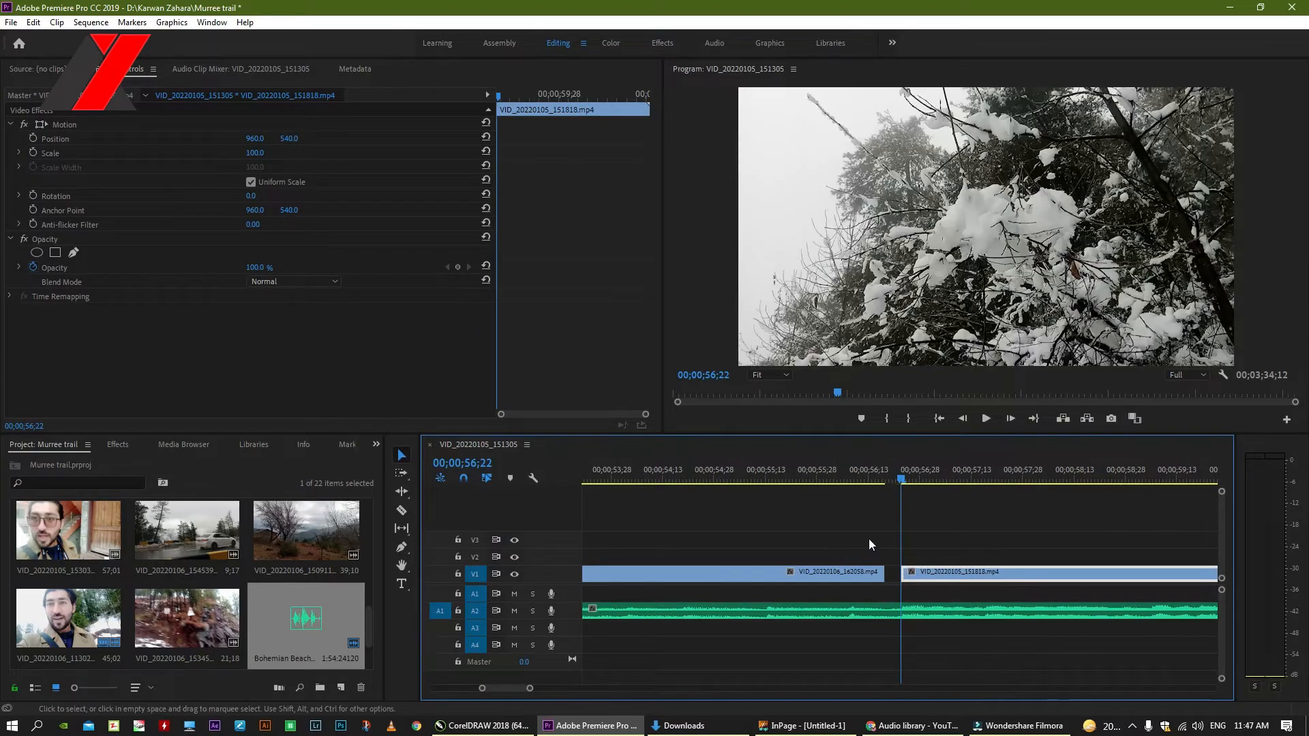
{"action": "left_click", "coordinate": [880, 578]}
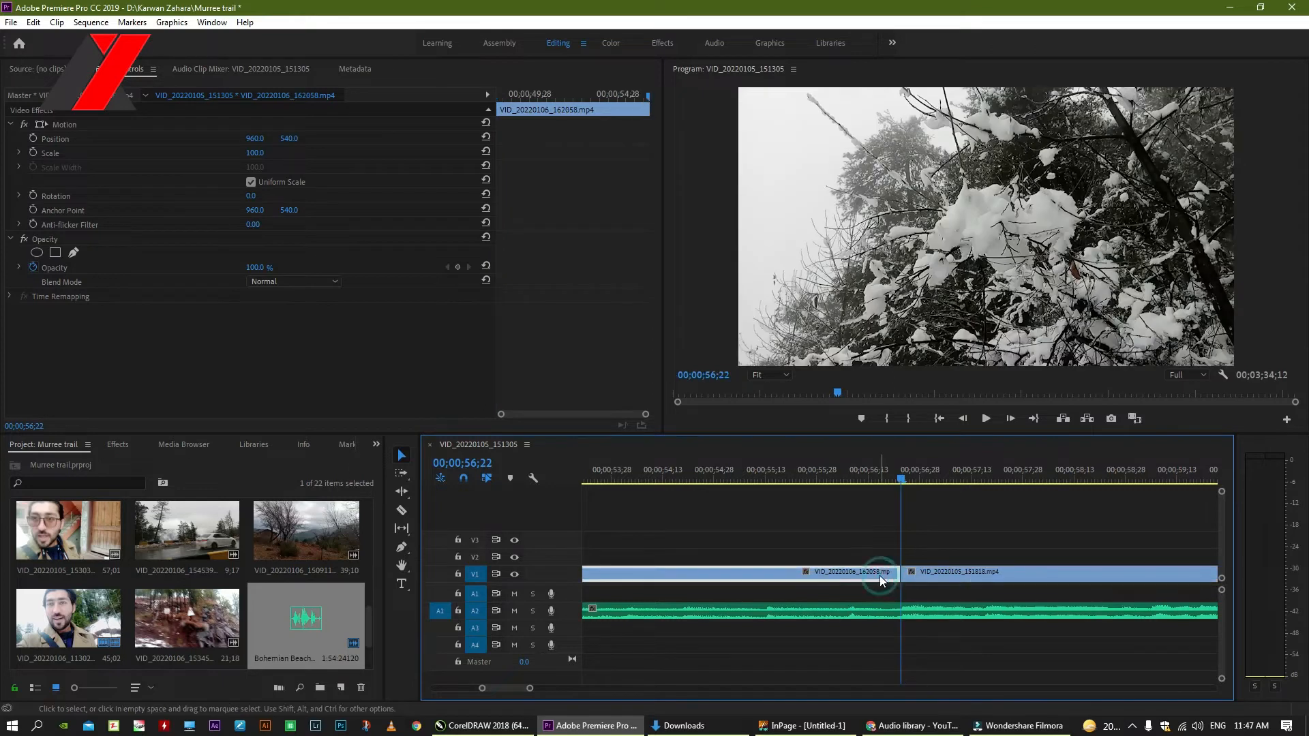
Play from about 00;00;56;10 through VID_20220105_151818.mp4 to find where its end should be cut to the music
{"action": "key", "text": "minus"}
{"action": "key", "text": "space"}
{"action": "left_click", "coordinate": [889, 474]}
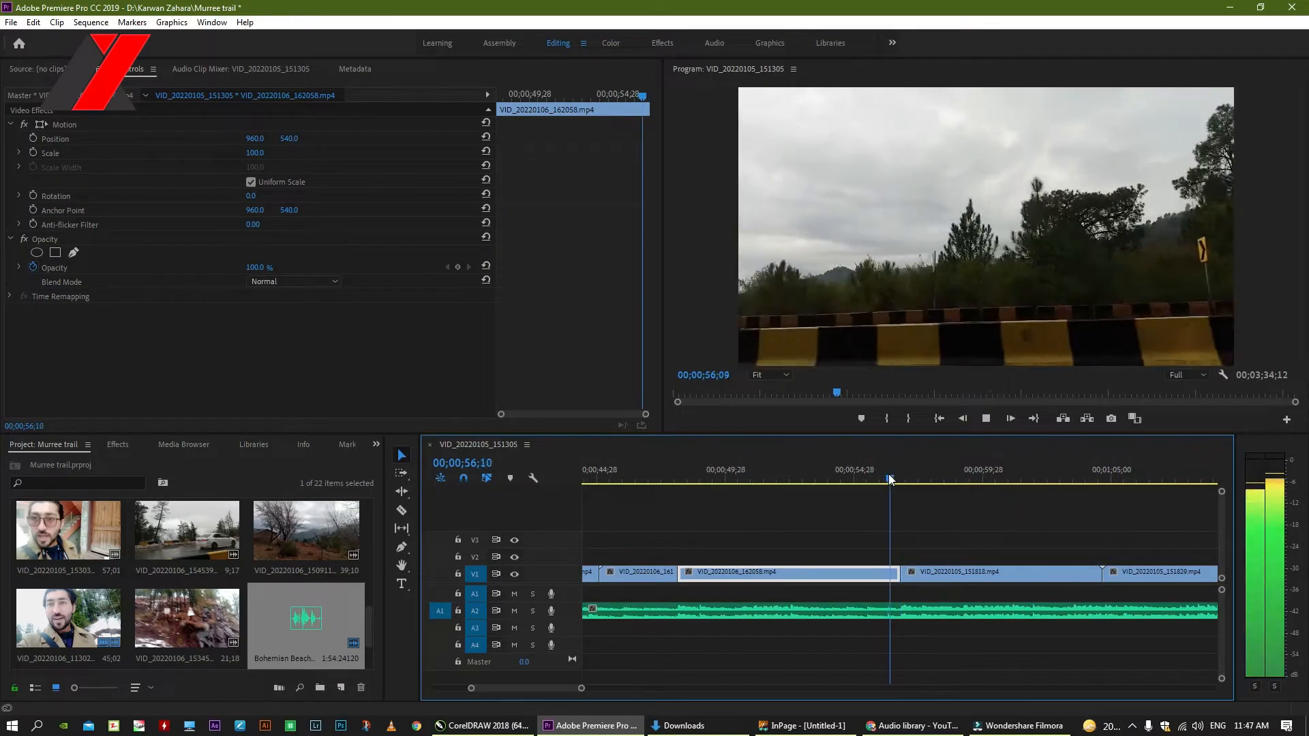
{"action": "key", "text": "minus"}
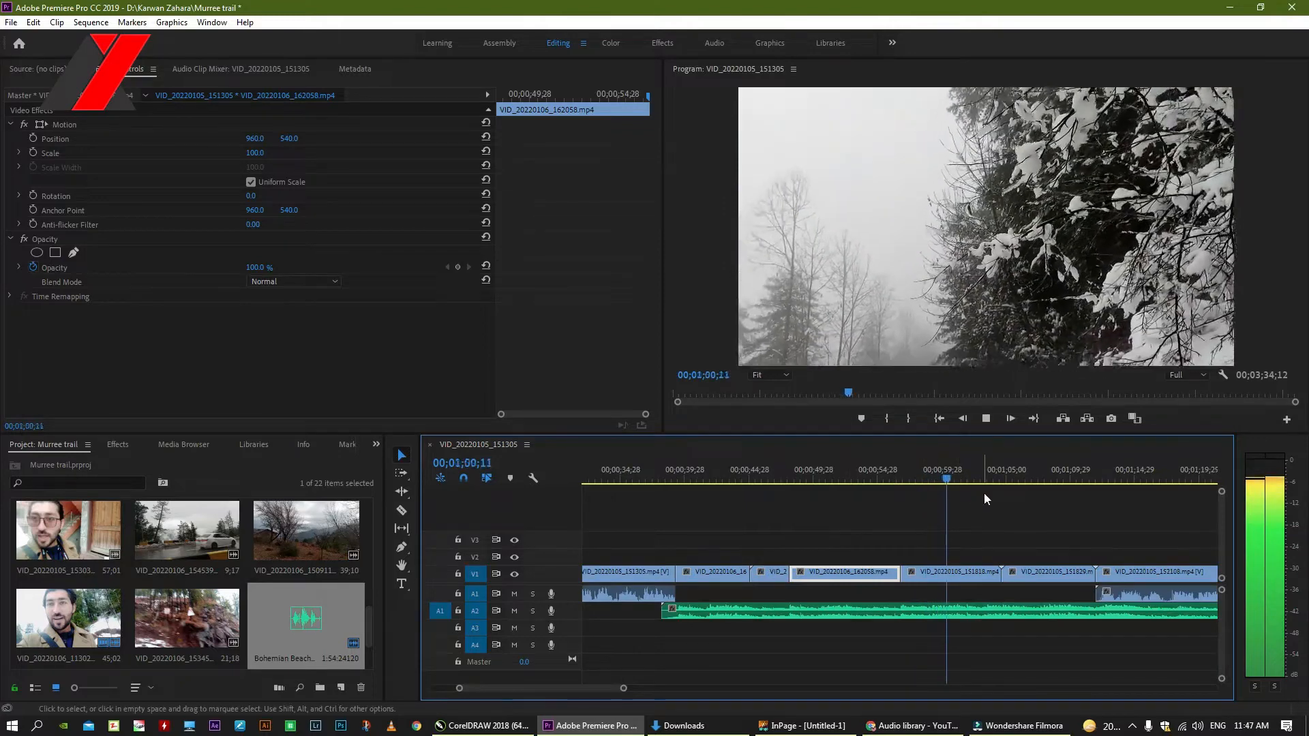
{"action": "key", "text": "equal"}
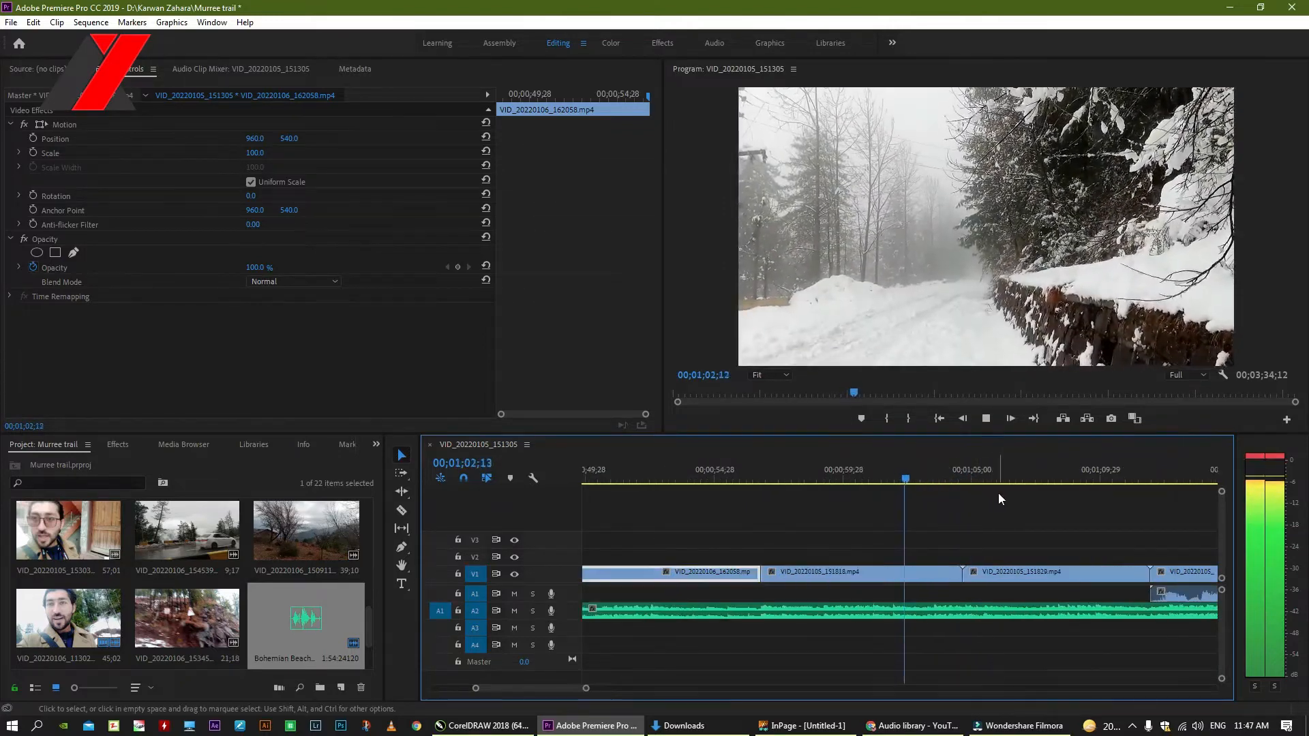
{"action": "key", "text": "space"}
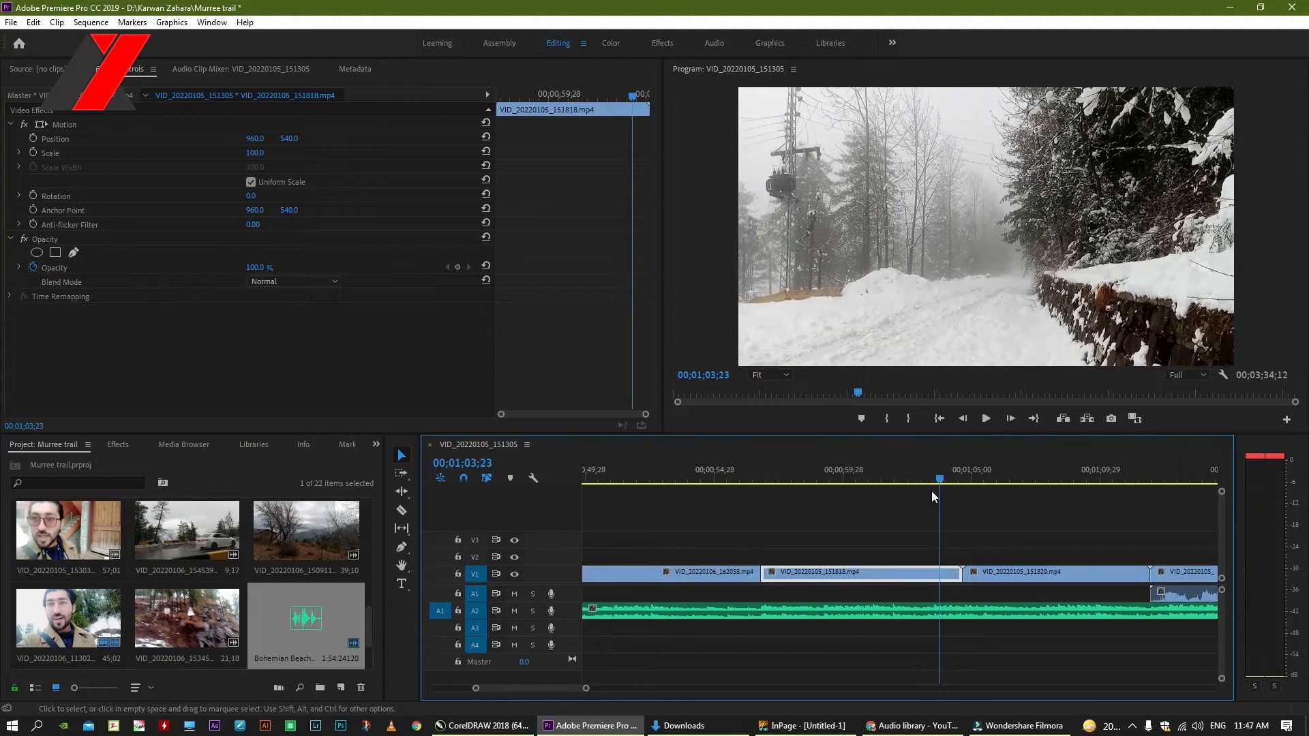
Trim the end of VID_20220105_151818.mp4 to 00;01;03;15 and ripple delete the gap before VID_20220105_151829.mp4
{"action": "left_click", "coordinate": [923, 483]}
{"action": "left_click_drag", "start_coordinate": [923, 483], "coordinate": [933, 488]}
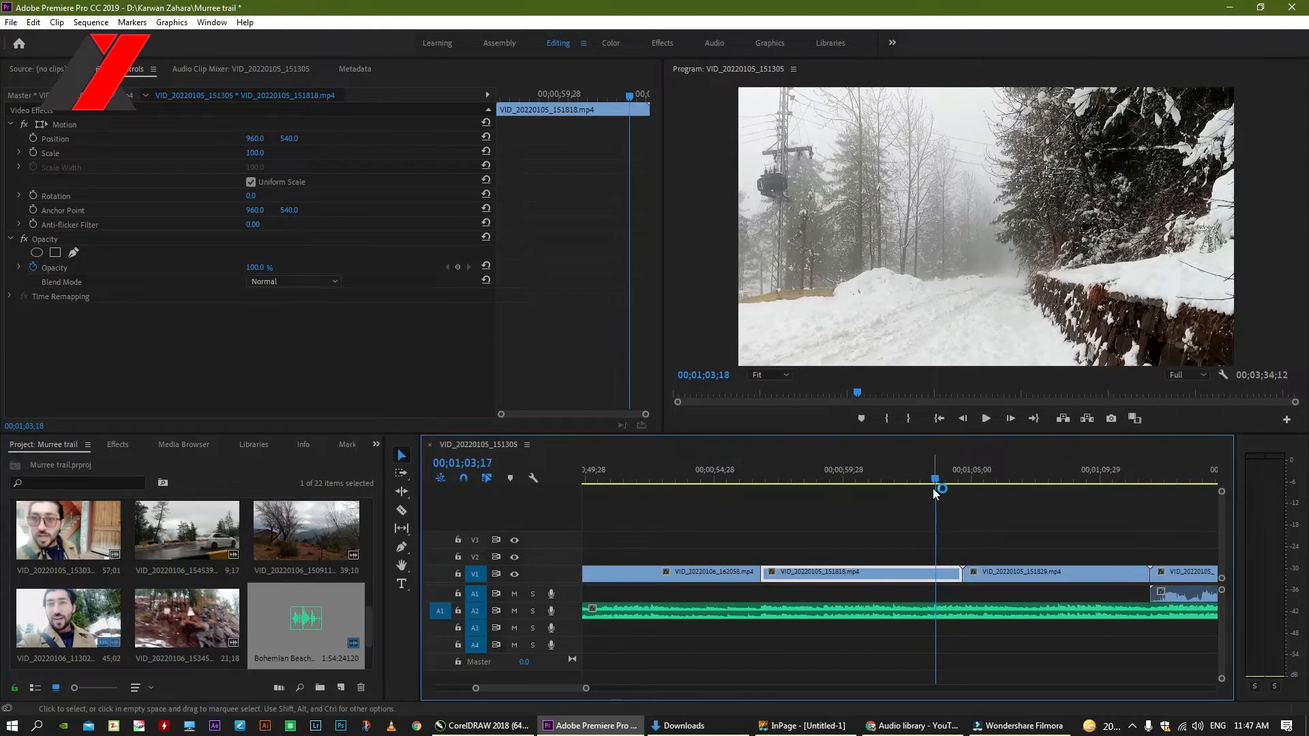
{"action": "left_click_drag", "start_coordinate": [944, 575], "coordinate": [933, 575]}
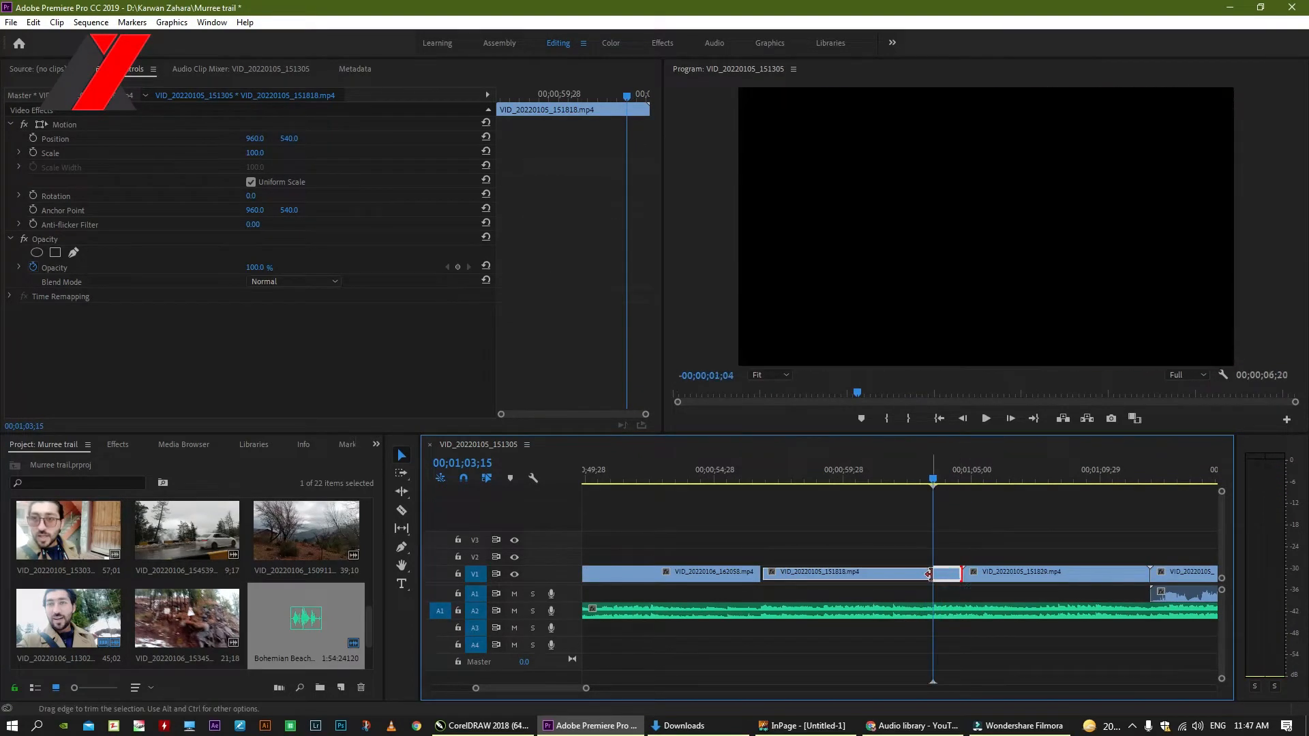
{"action": "left_click", "coordinate": [953, 579]}
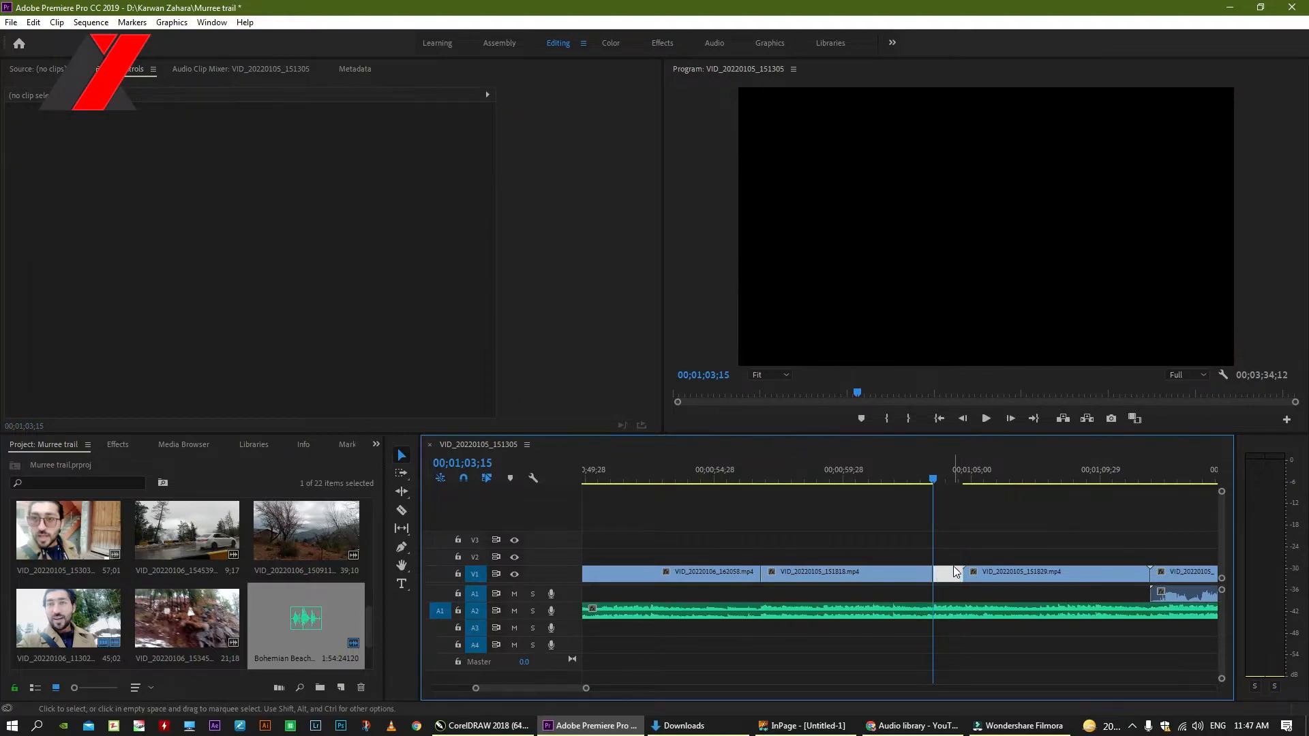
{"action": "key", "text": "Delete"}
Play across the cut at 00;01;03;15 and on through VID_20220105_151829.mp4 to check it with the music
{"action": "left_click", "coordinate": [921, 473]}
{"action": "key", "text": "space"}
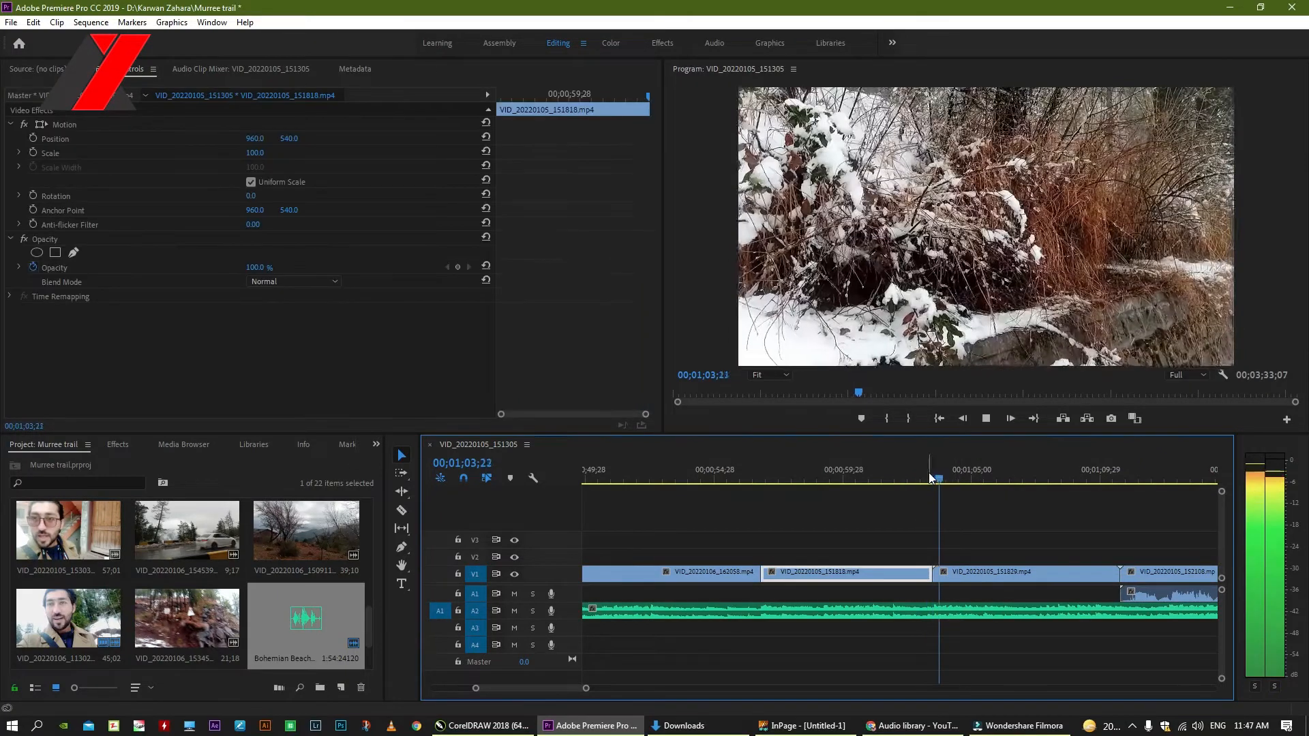
{"action": "left_click", "coordinate": [1054, 571]}
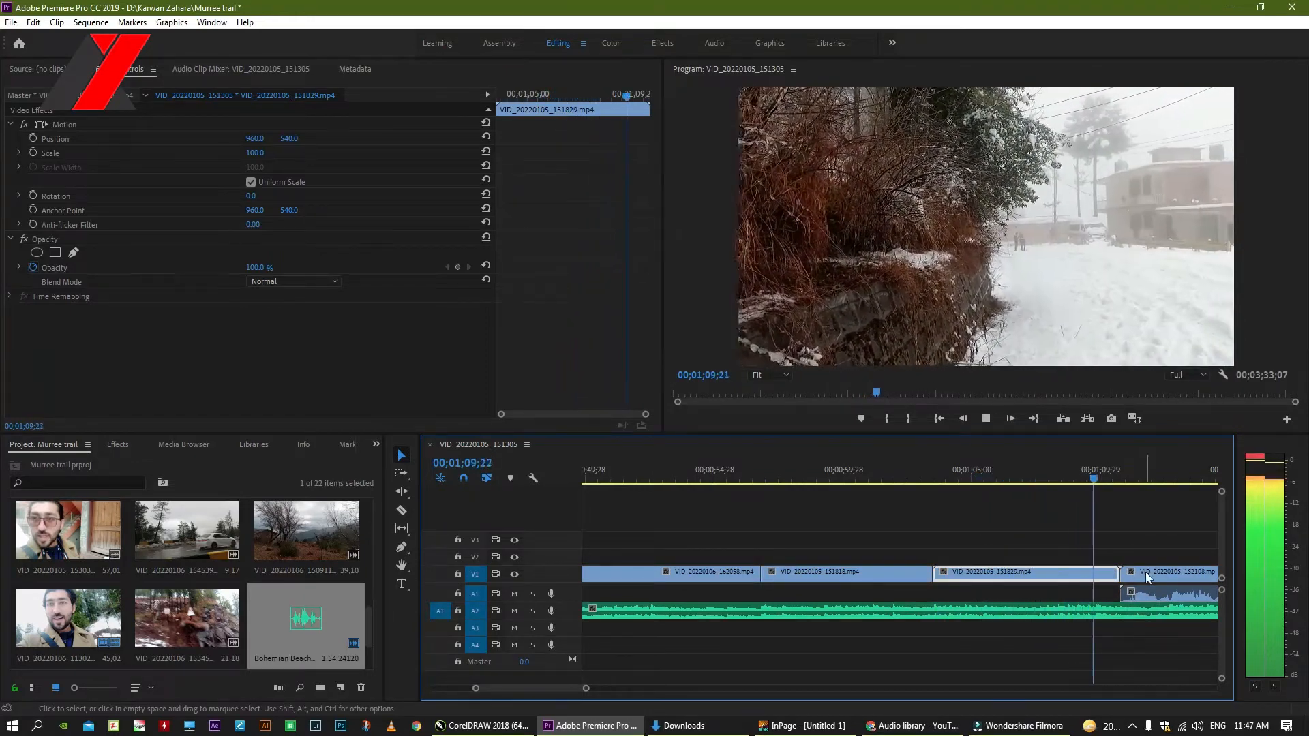
Move VID_20220105_152108.mp4 up to V2 so it starts at 00;01;09;28, overlapping the end of VID_20220105_151829.mp4
{"action": "left_click_drag", "start_coordinate": [1145, 571], "coordinate": [1138, 562]}
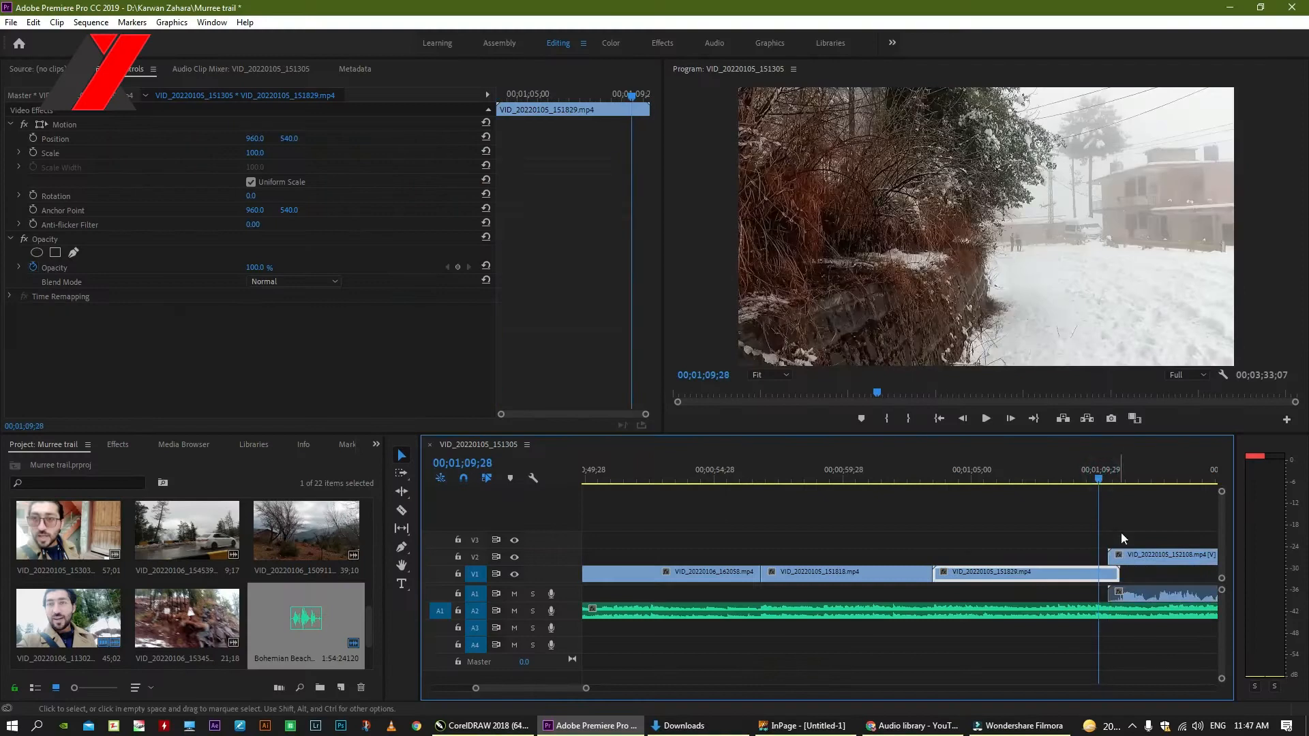
{"action": "left_click_drag", "start_coordinate": [1126, 556], "coordinate": [1118, 559]}
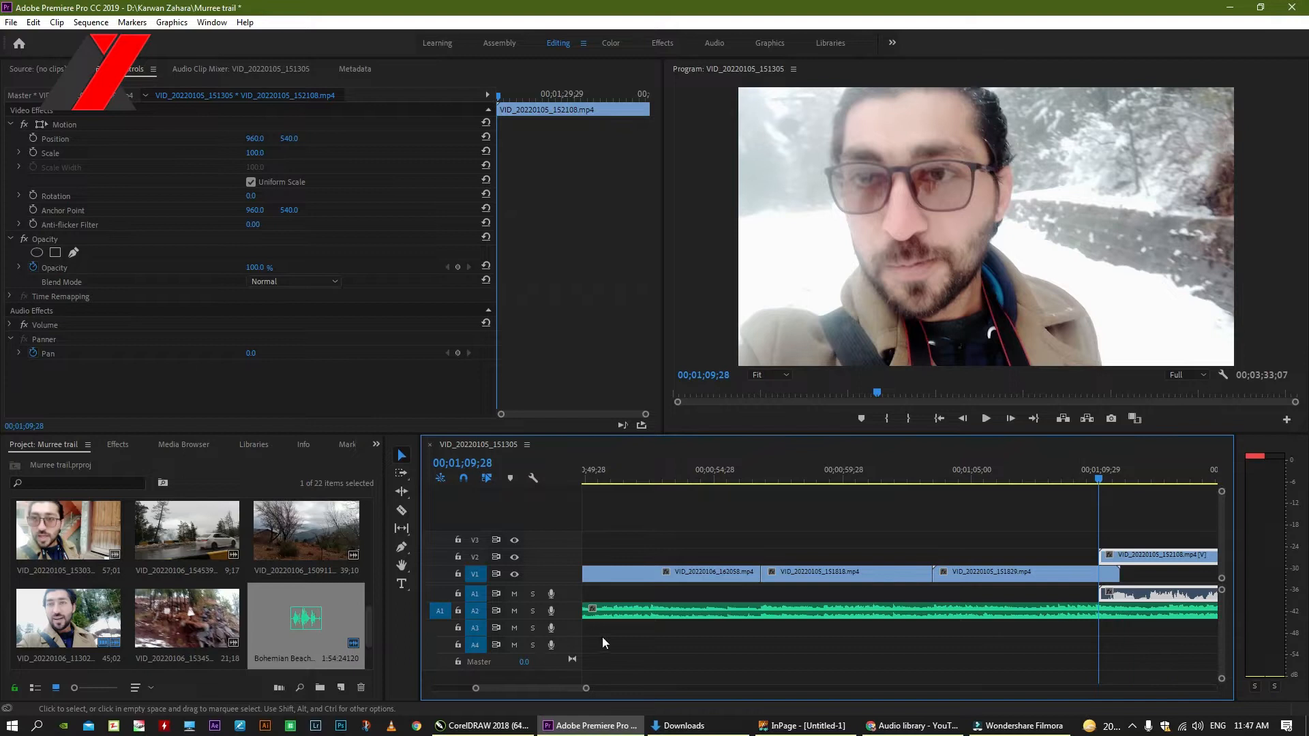
Enlarge the A2 track and use the Pen tool to add volume keyframes around 00;01;09;28, lowering the music where the voice starts
{"action": "left_click_drag", "start_coordinate": [566, 617], "coordinate": [568, 636]}
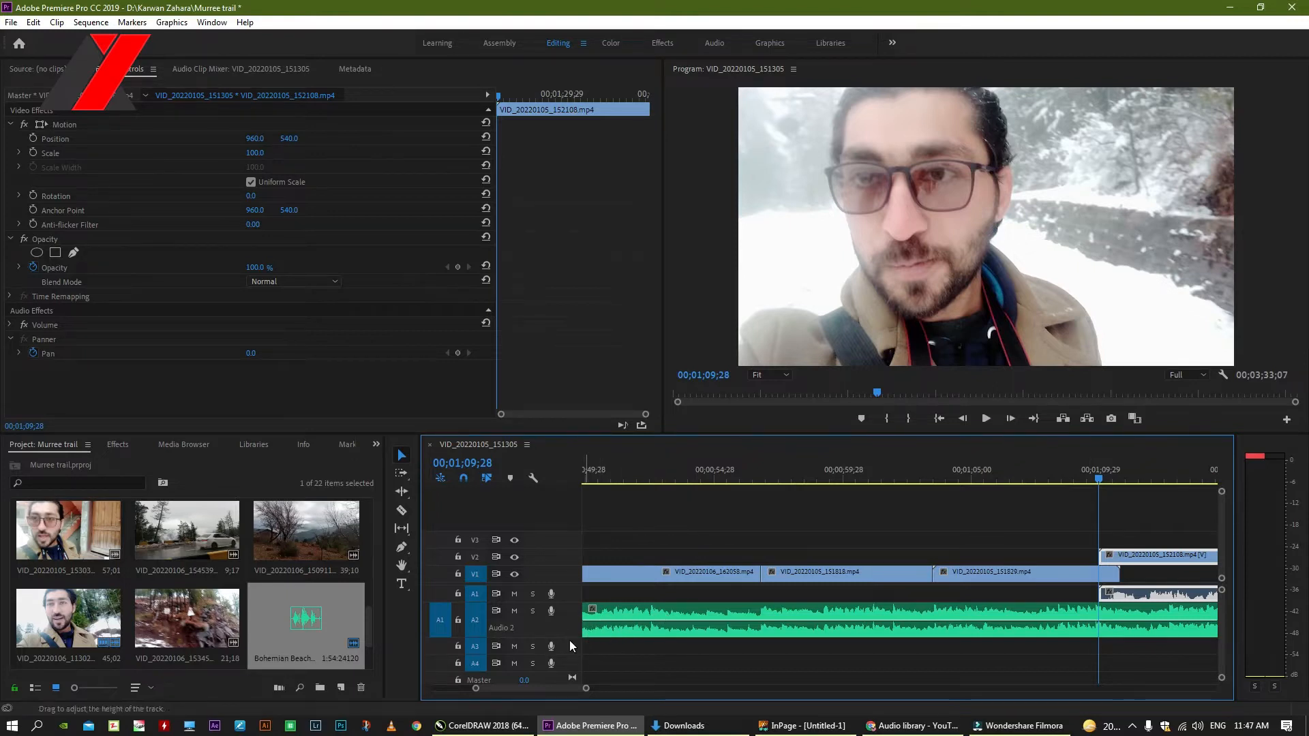
{"action": "left_click_drag", "start_coordinate": [574, 637], "coordinate": [577, 646]}
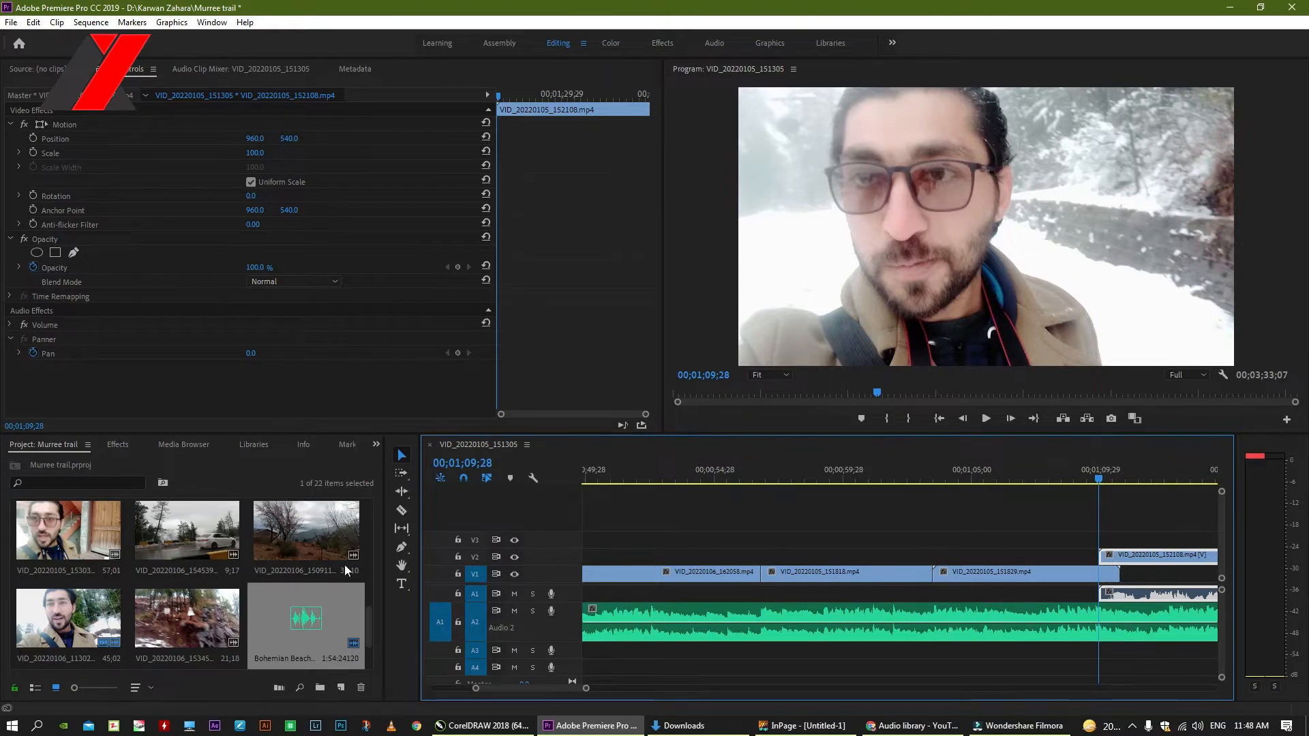
{"action": "left_click", "coordinate": [403, 548]}
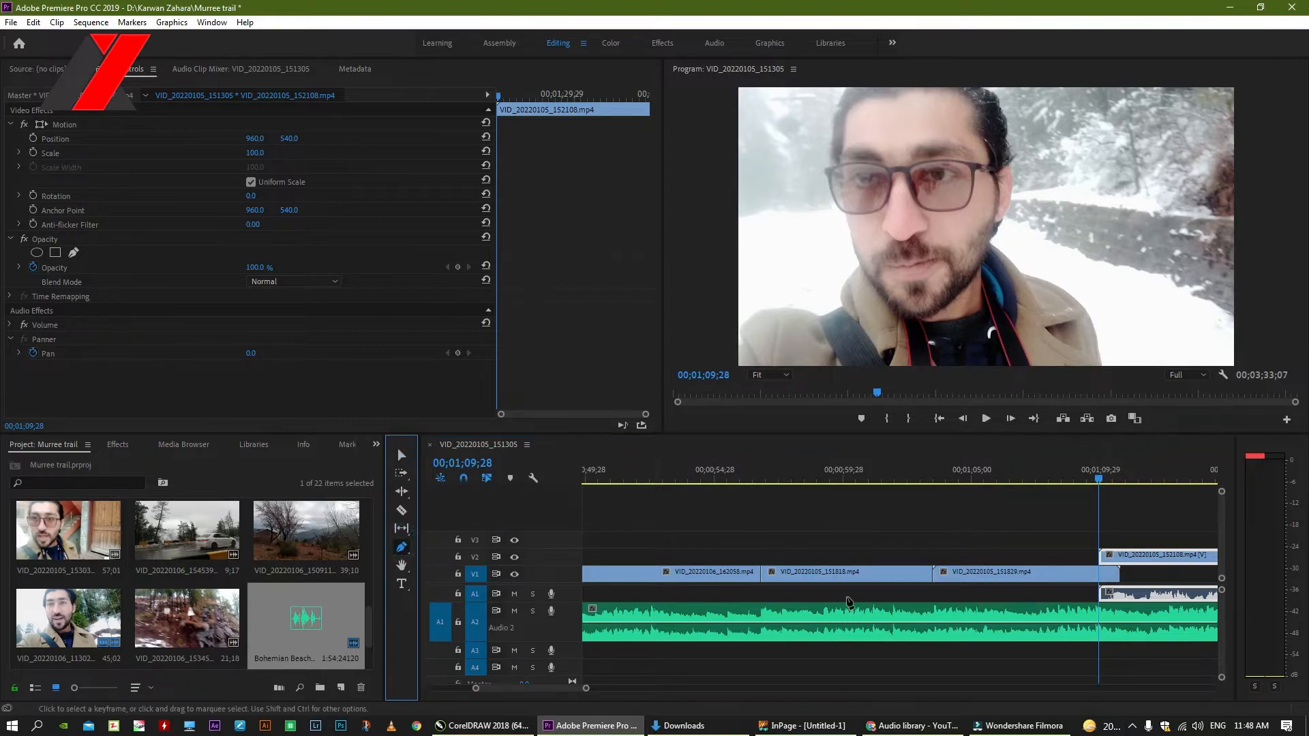
{"action": "left_click", "coordinate": [1099, 628]}
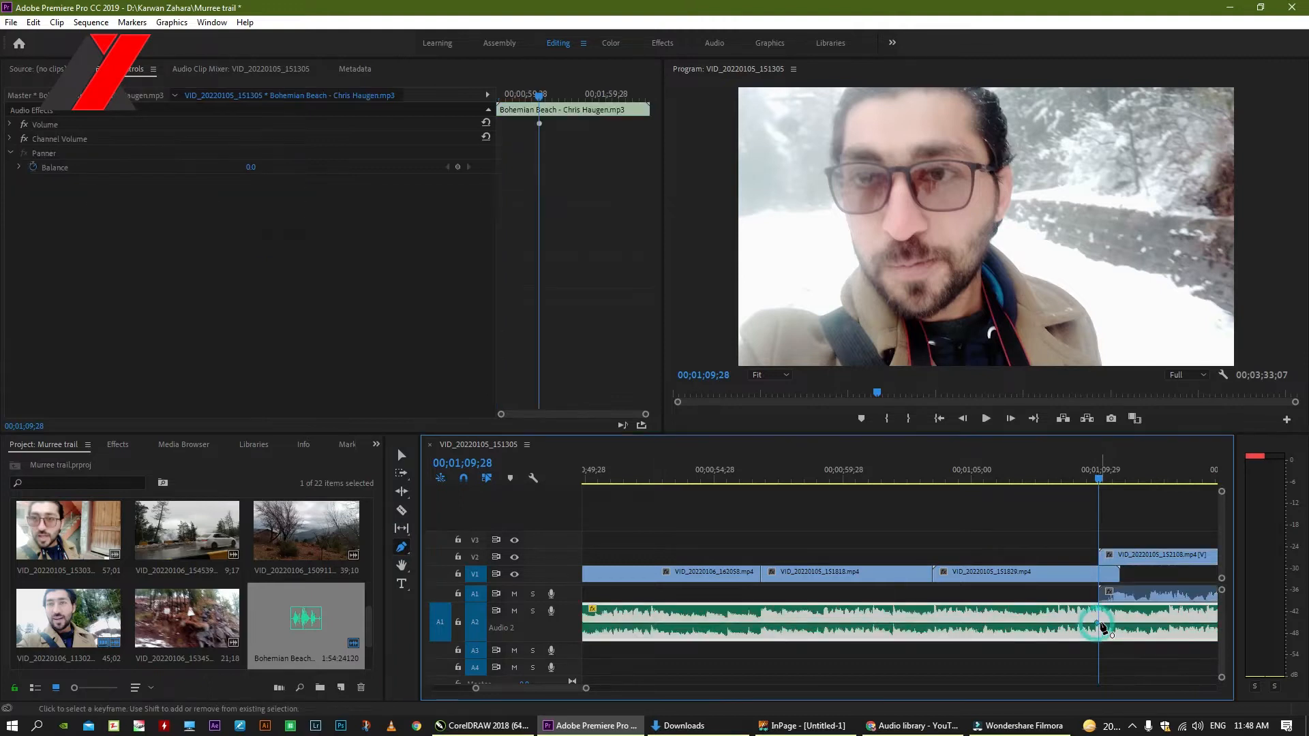
{"action": "left_click_drag", "start_coordinate": [1098, 626], "coordinate": [1103, 633]}
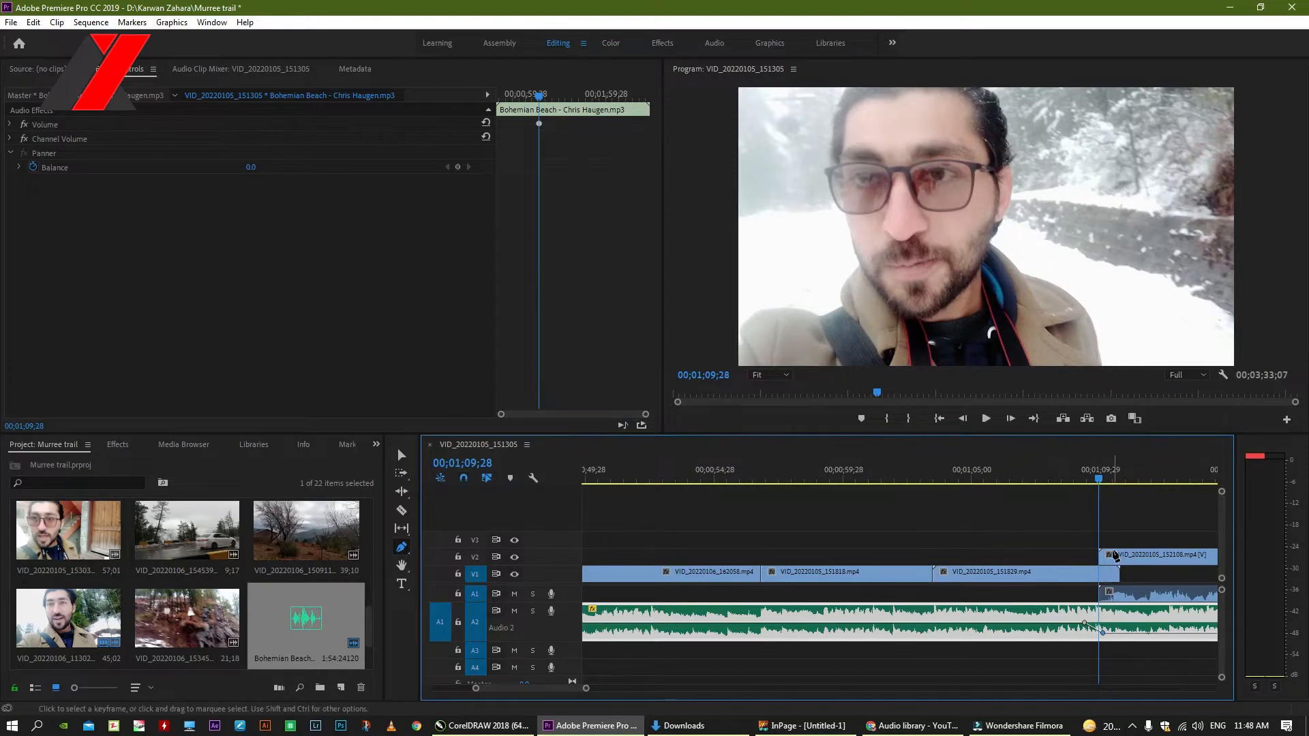
Unlink VID_20220105_152108.mp4's video from its audio and place the video on V1 directly after VID_20220105_151829.mp4
{"action": "key", "text": "v"}
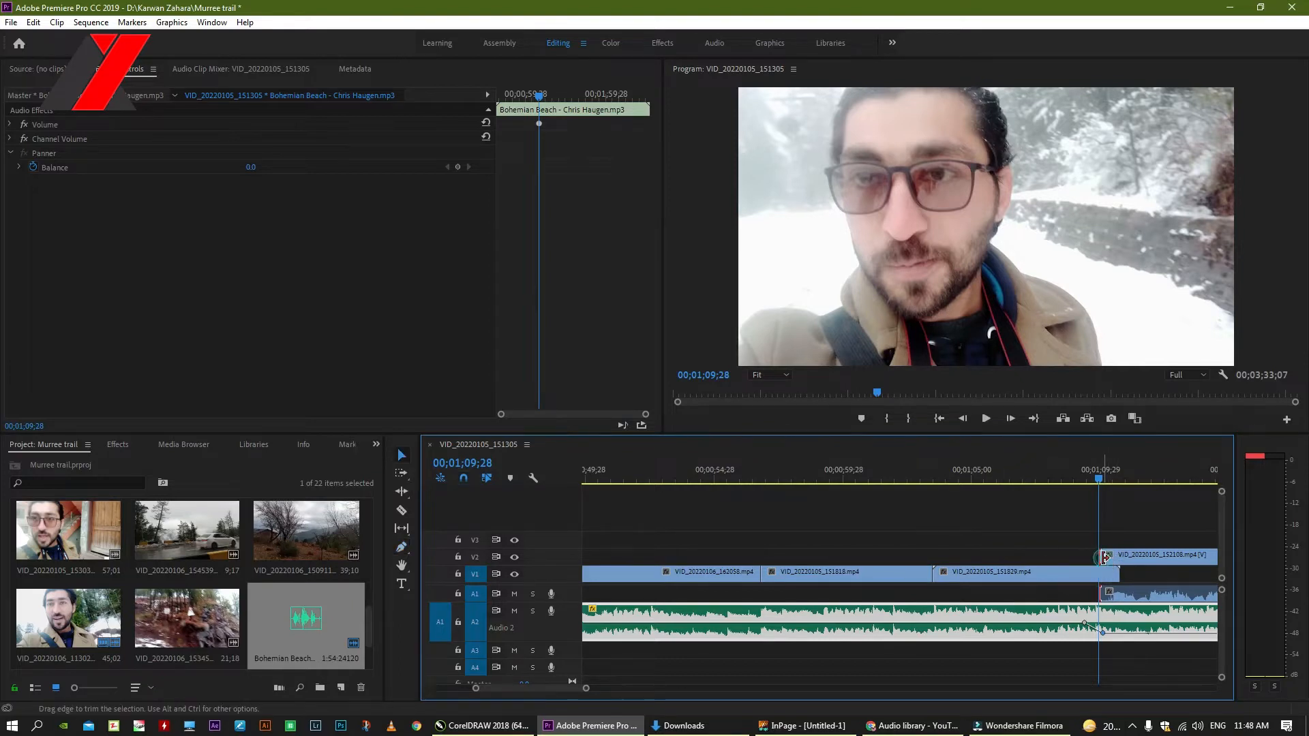
{"action": "left_click", "coordinate": [1105, 558]}
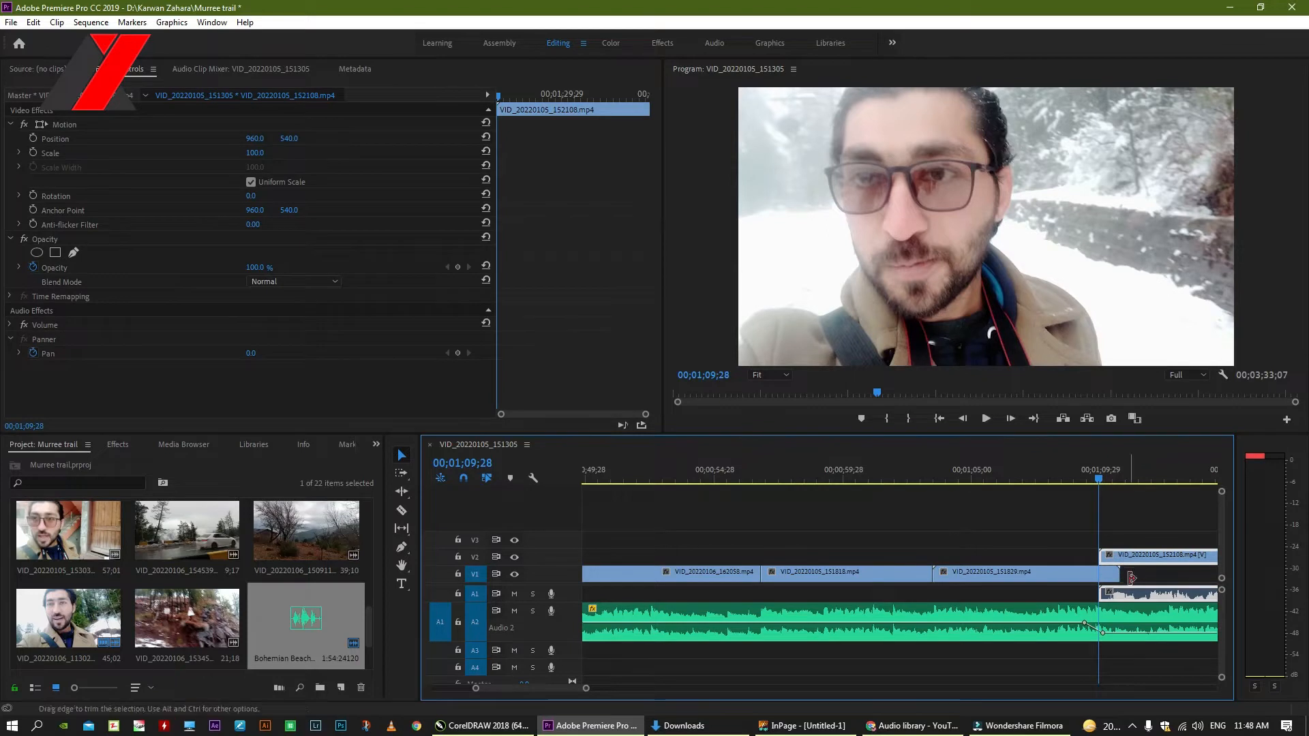
{"action": "right_click", "coordinate": [1125, 568]}
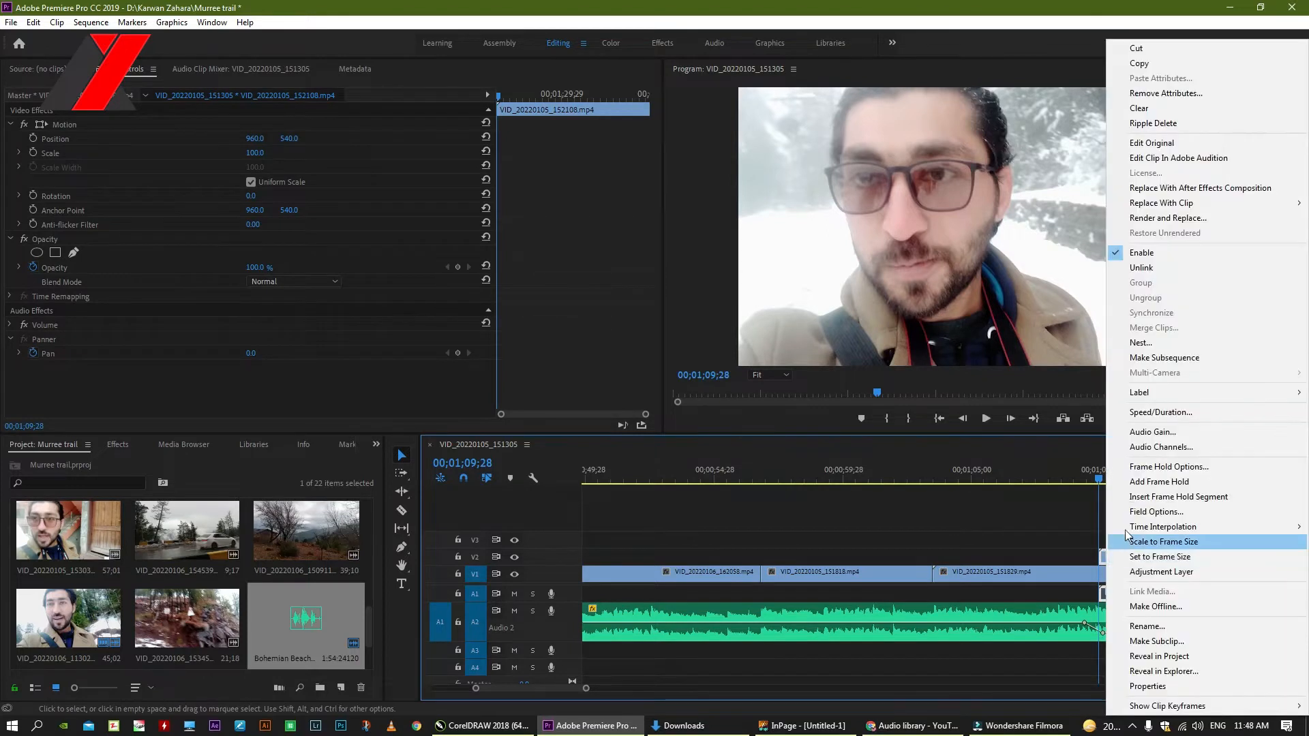
{"action": "left_click", "coordinate": [1151, 270]}
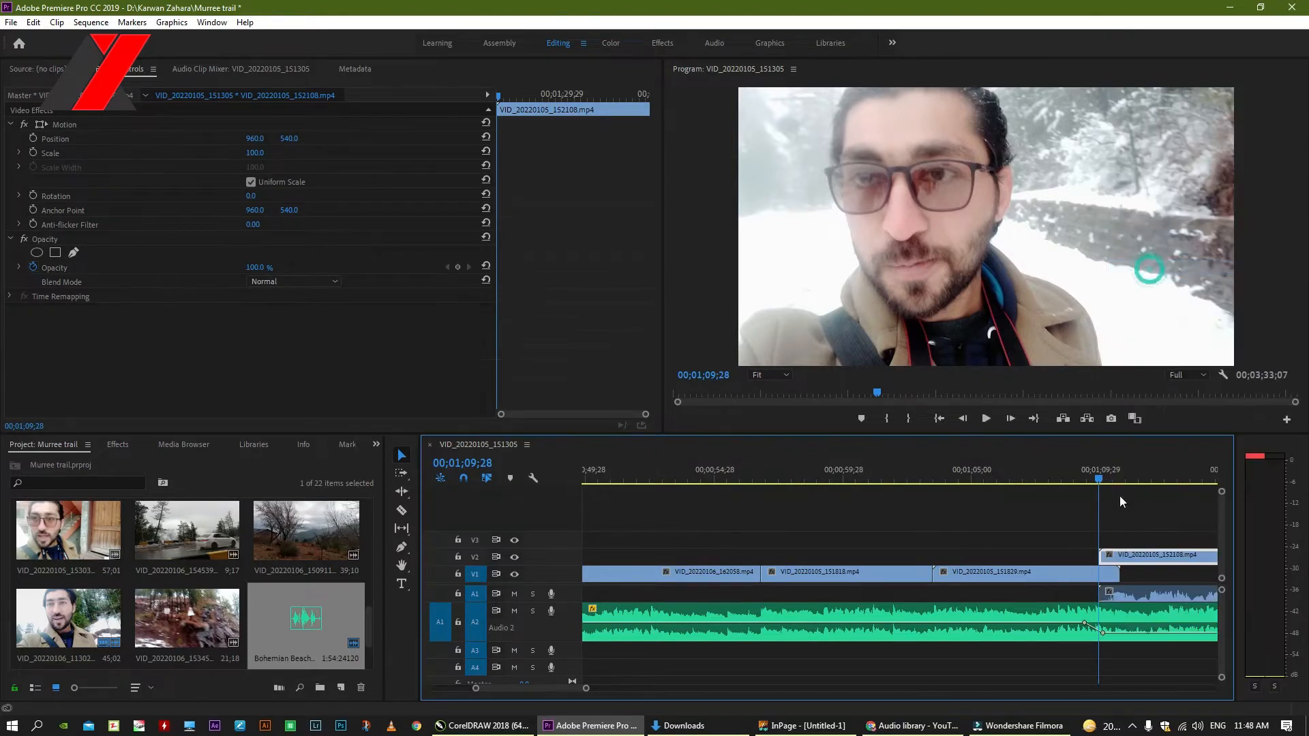
{"action": "left_click_drag", "start_coordinate": [1108, 559], "coordinate": [1125, 562]}
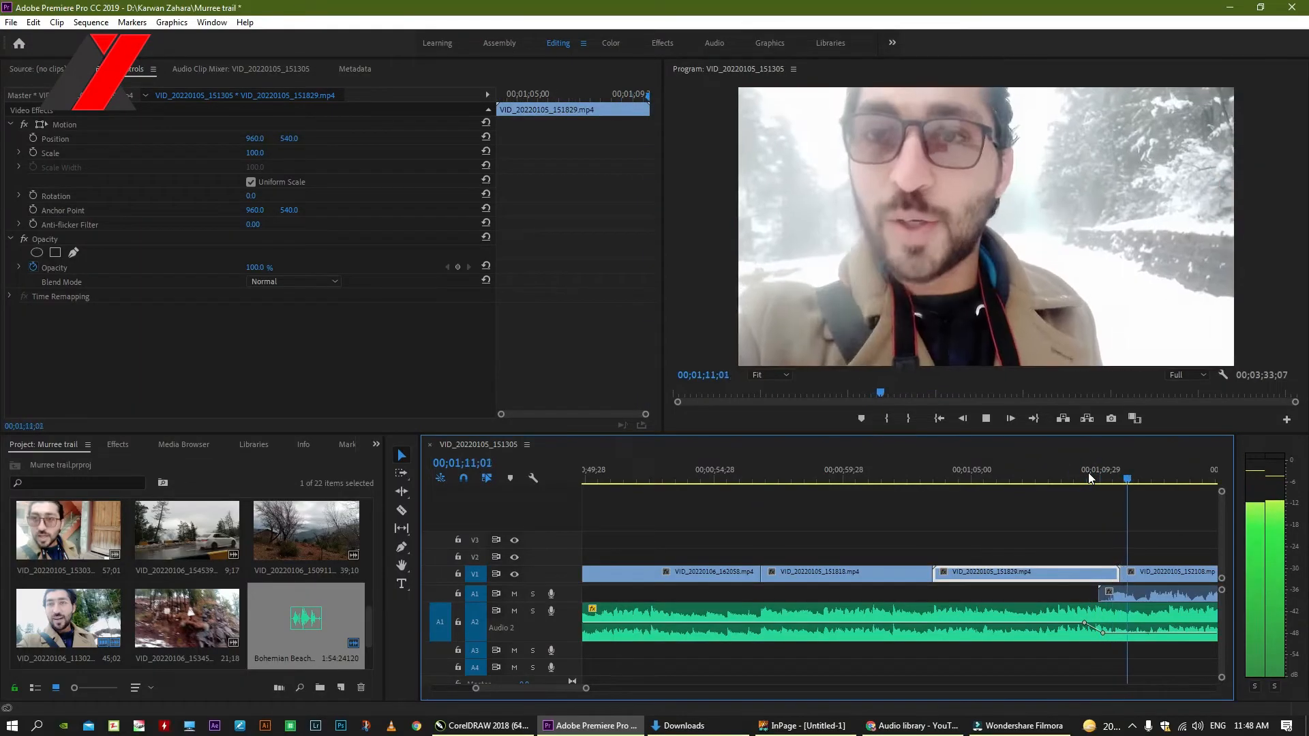
Adjust the music's lowered volume keyframe on A2 to about -26 dB near 00;01;10;09 and replay from 00;01;09;15
{"action": "key", "text": "minus"}
{"action": "key", "text": "minus"}
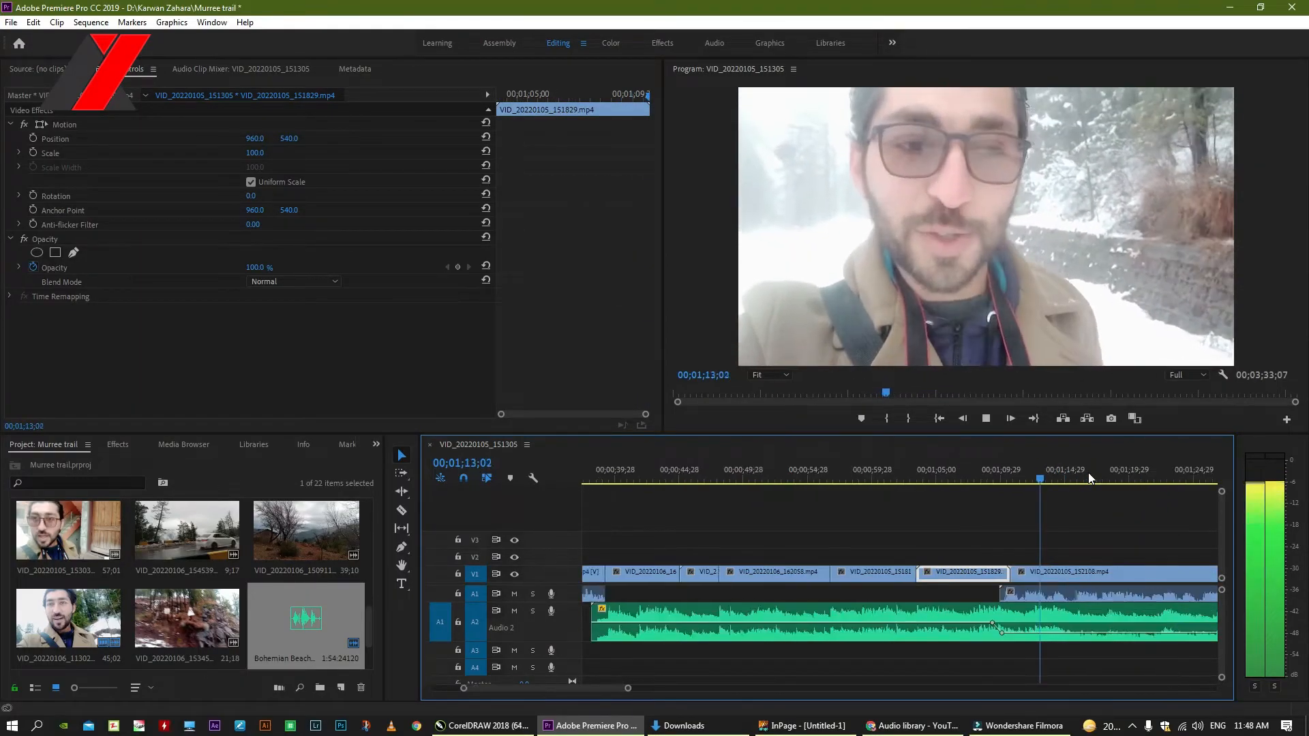
{"action": "key", "text": "equal"}
{"action": "key", "text": "equal"}
{"action": "key", "text": "space"}
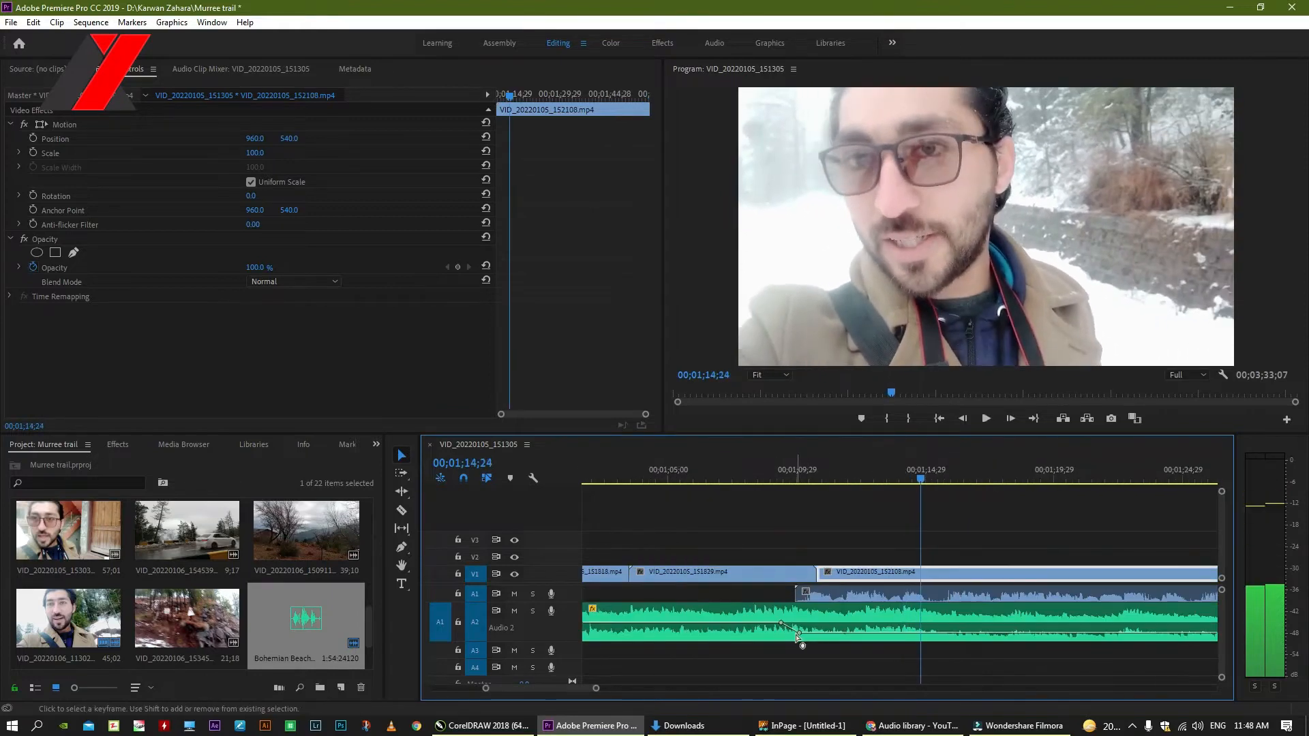
{"action": "left_click_drag", "start_coordinate": [802, 635], "coordinate": [806, 637]}
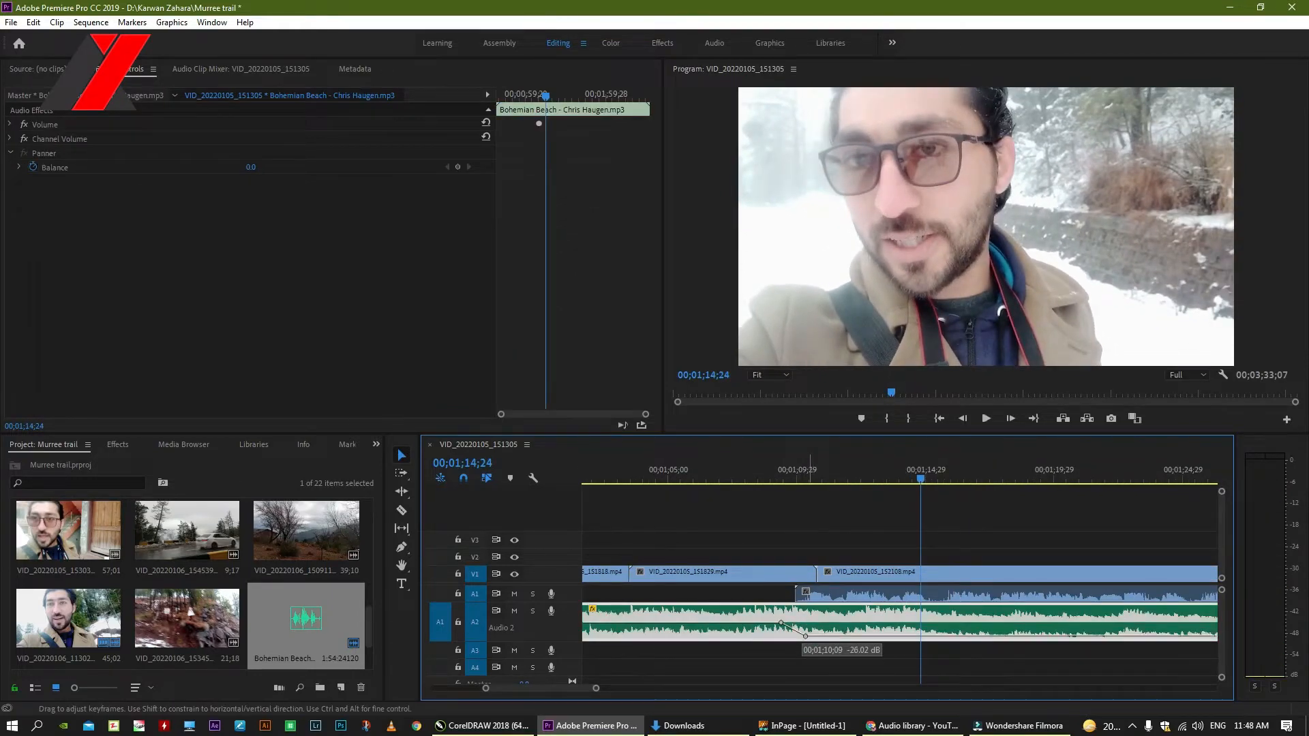
{"action": "left_click", "coordinate": [786, 467]}
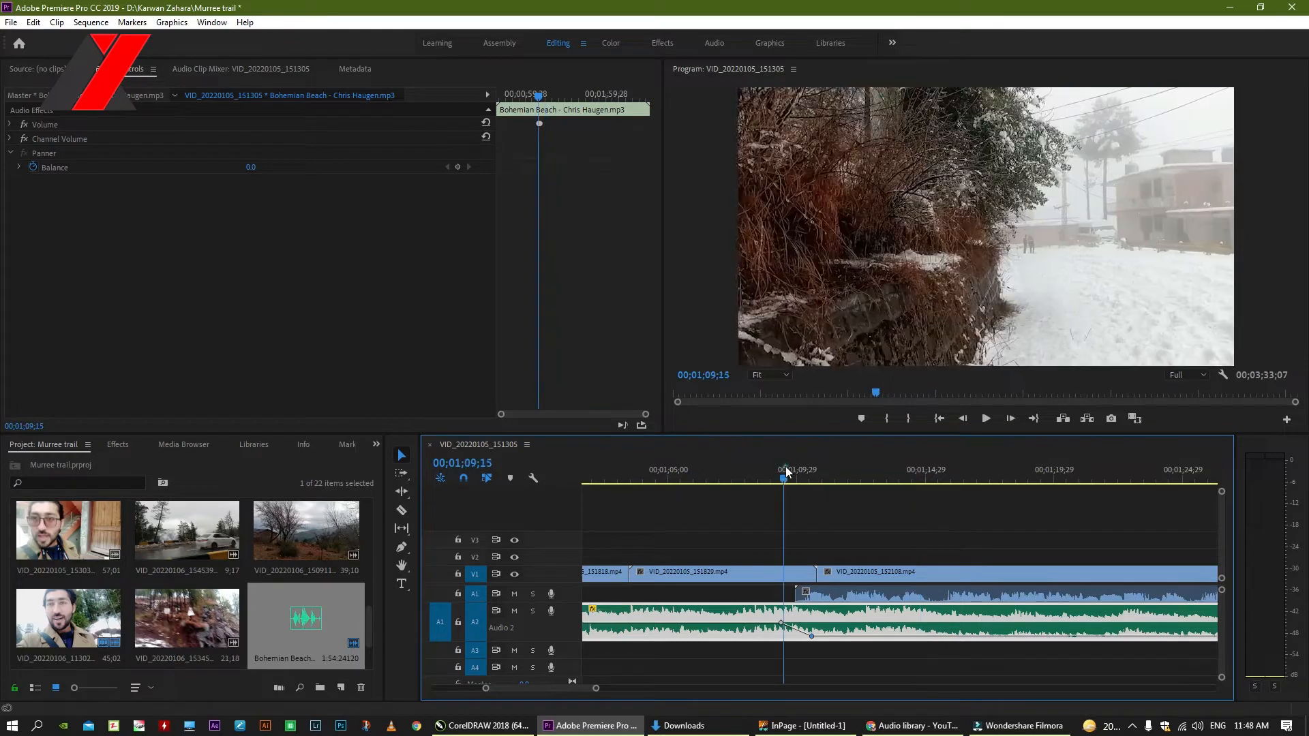
{"action": "key", "text": "space"}
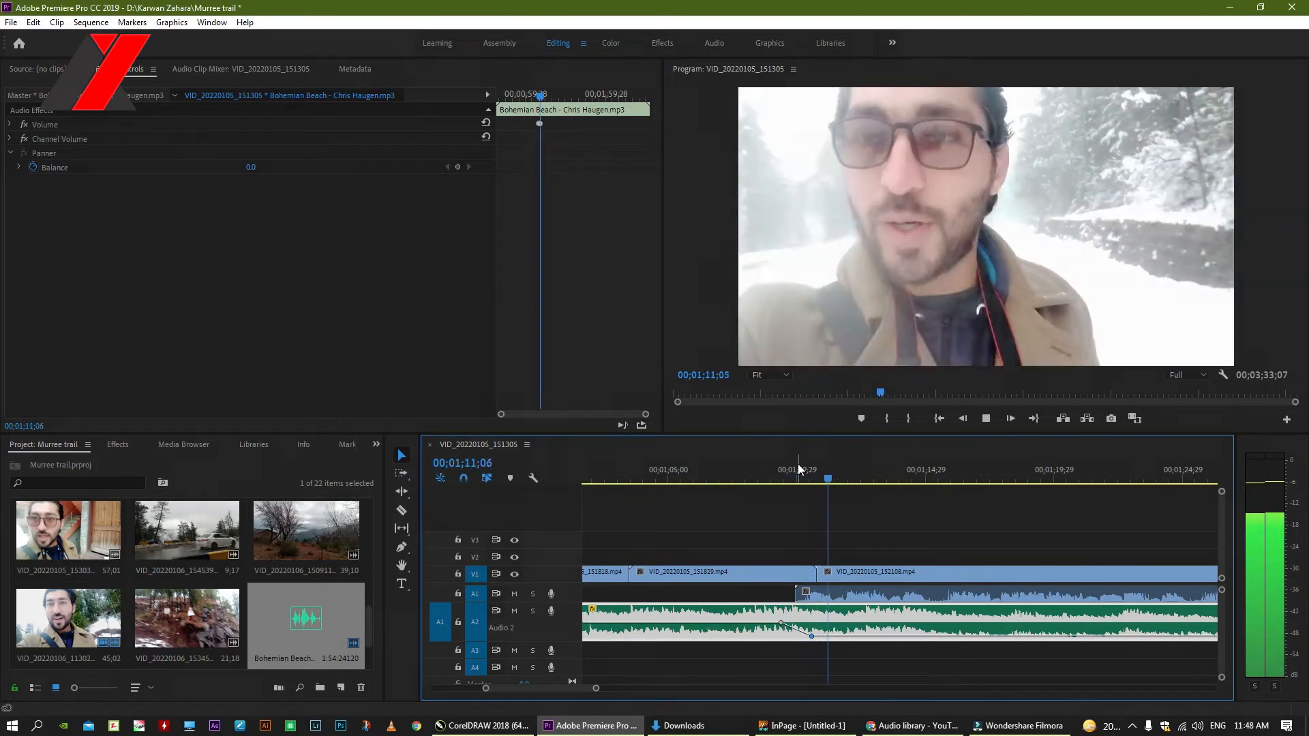
Adjust the audio gain of VID_20220105_152108.mp4's voice audio on A1
{"action": "key", "text": "minus"}
{"action": "key", "text": "minus"}
{"action": "key", "text": "minus"}
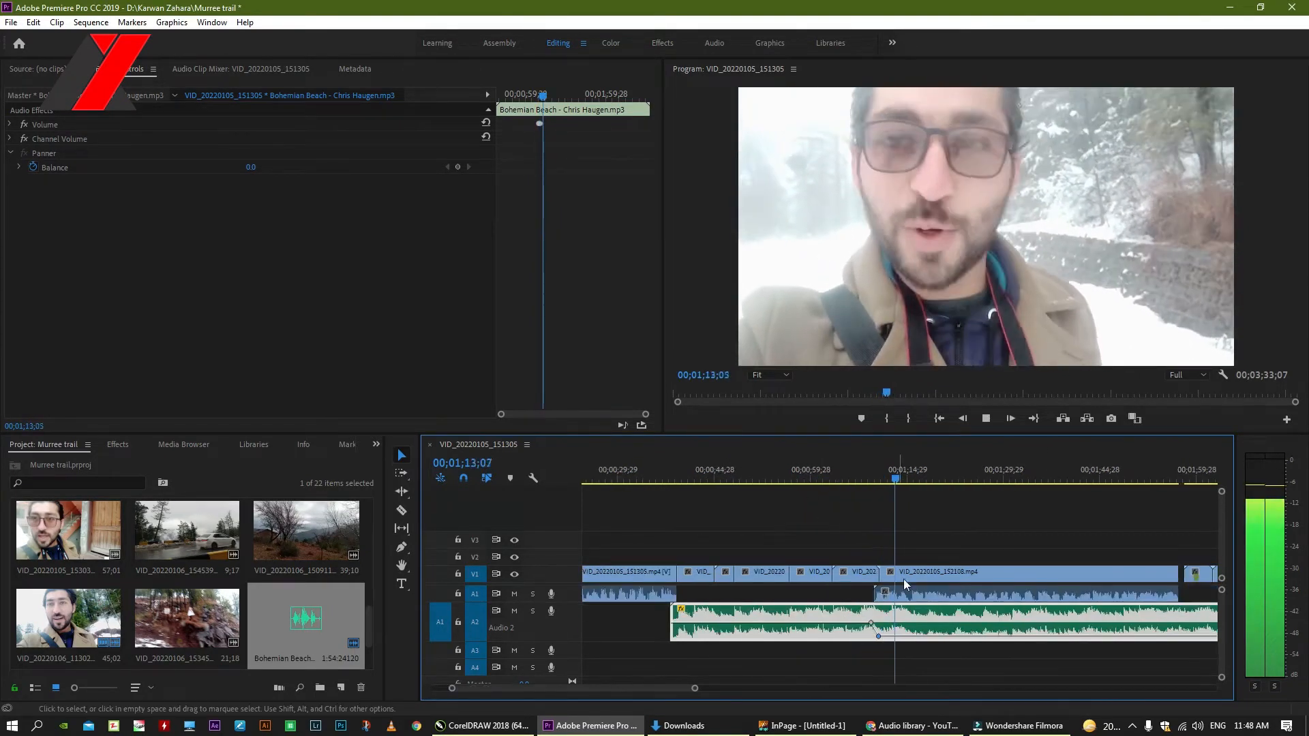
{"action": "right_click", "coordinate": [906, 592]}
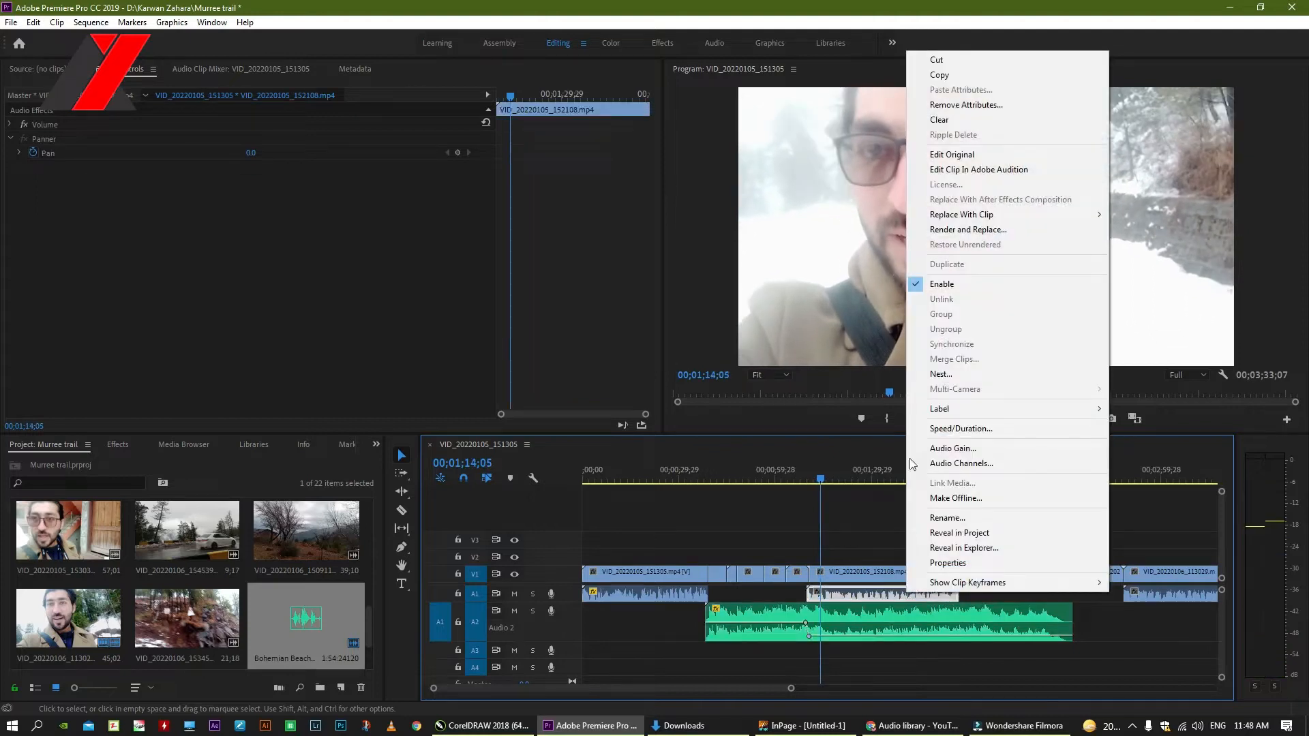
{"action": "left_click", "coordinate": [945, 448]}
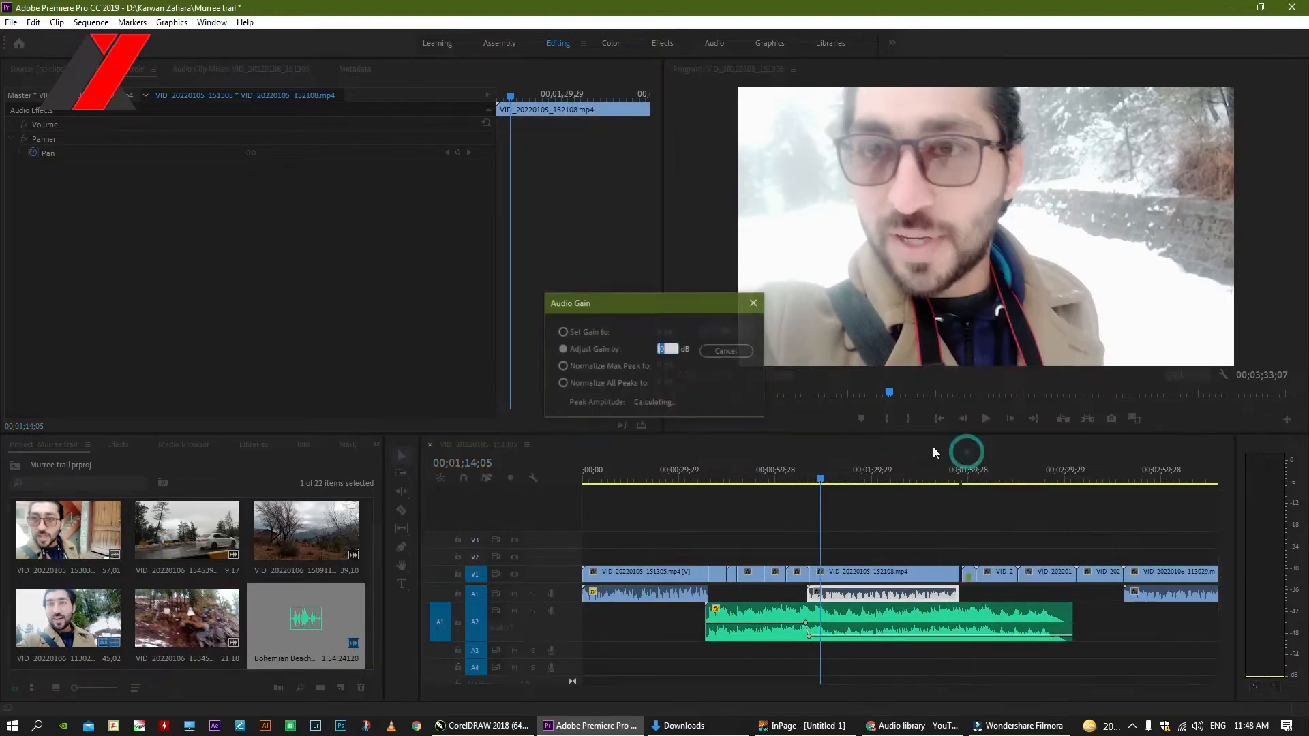
{"action": "left_click", "coordinate": [726, 331]}
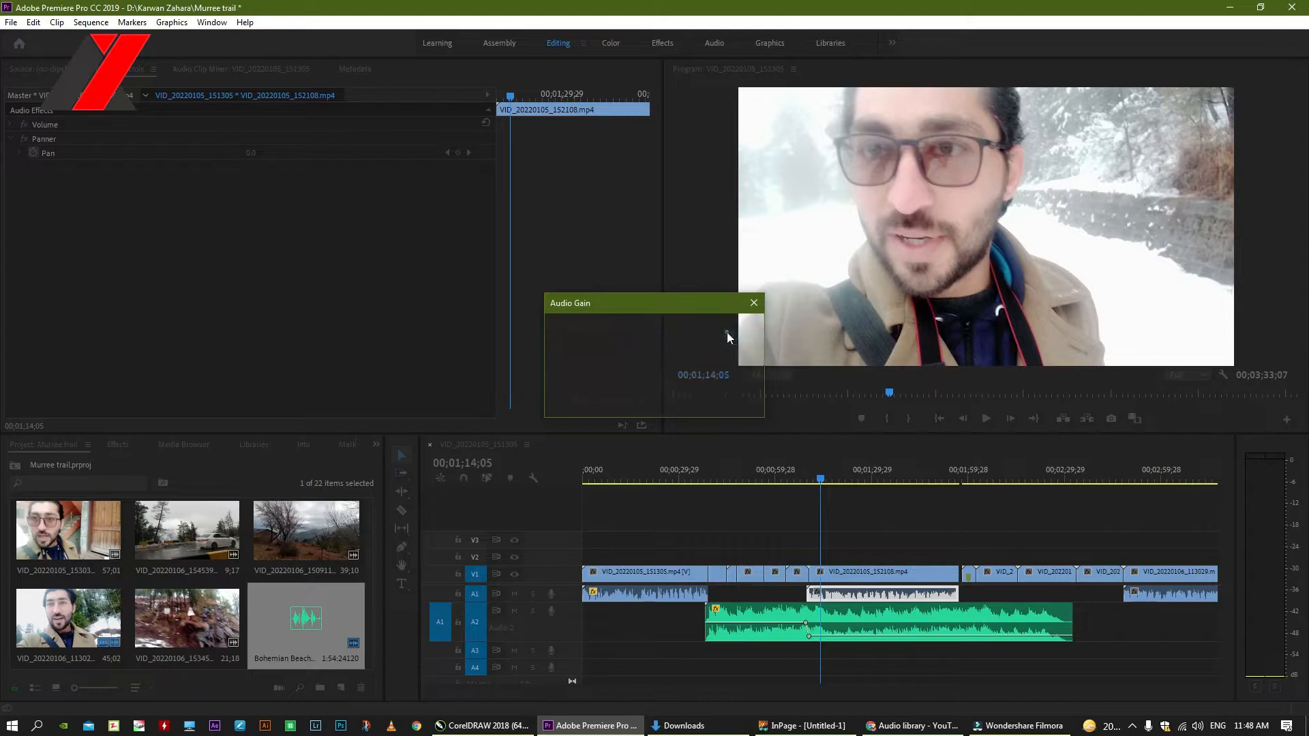
Play the voice with its adjusted gain, and ripple-delete the gap after VID_20220105_152108.mp4 on V1
{"action": "key", "text": "space"}
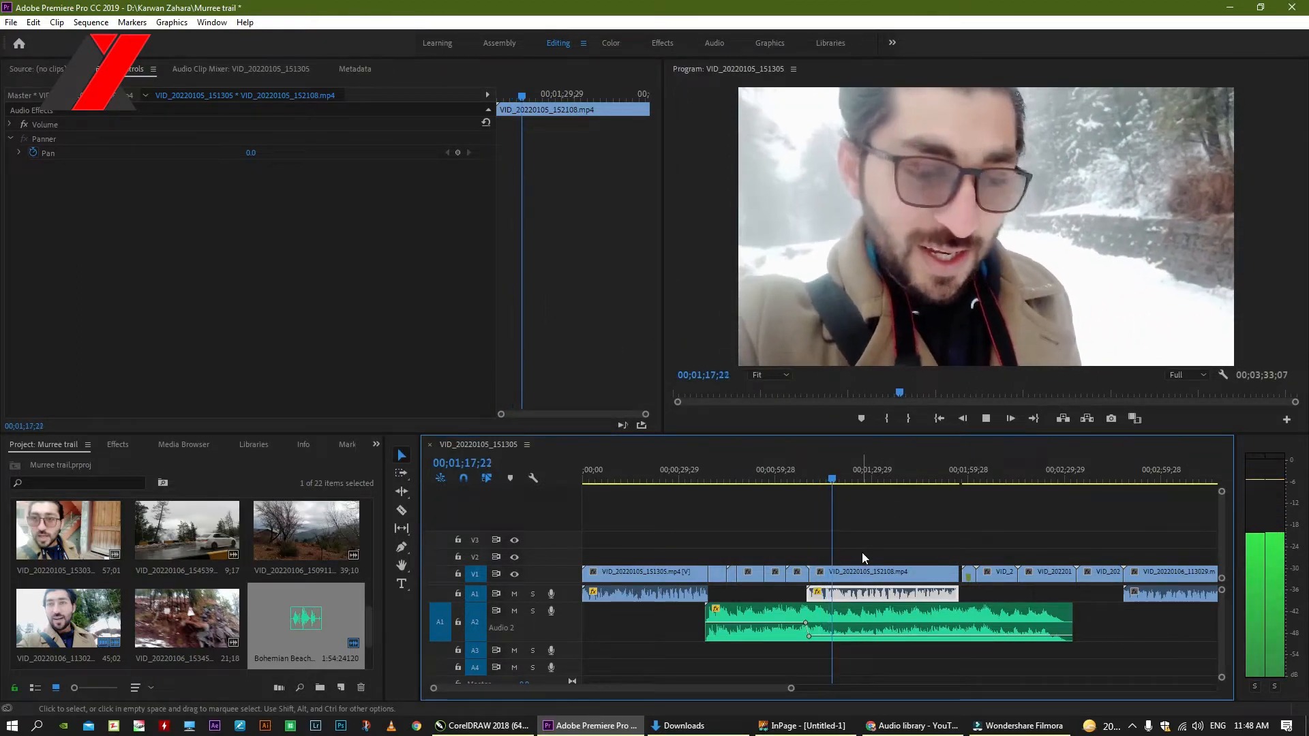
{"action": "left_click", "coordinate": [862, 571]}
{"action": "key", "text": "equal"}
{"action": "key", "text": "equal"}
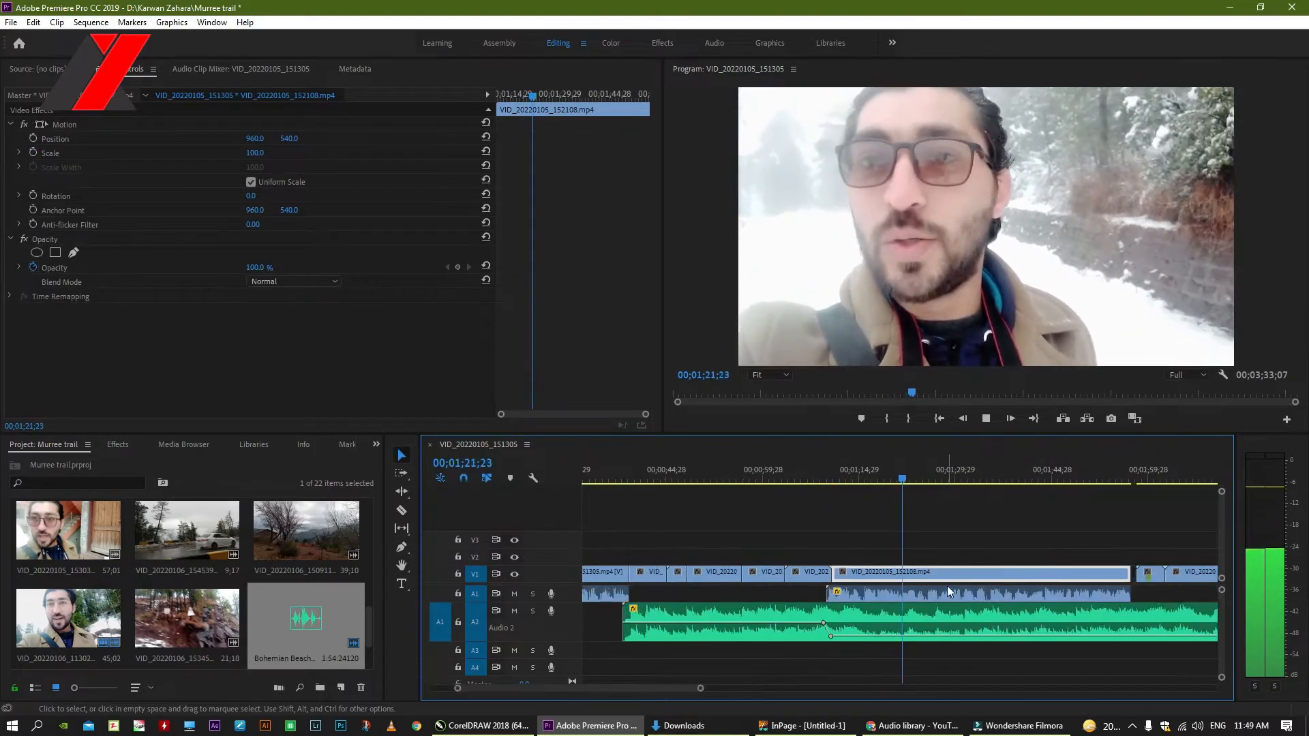
{"action": "key", "text": "minus"}
{"action": "key", "text": "minus"}
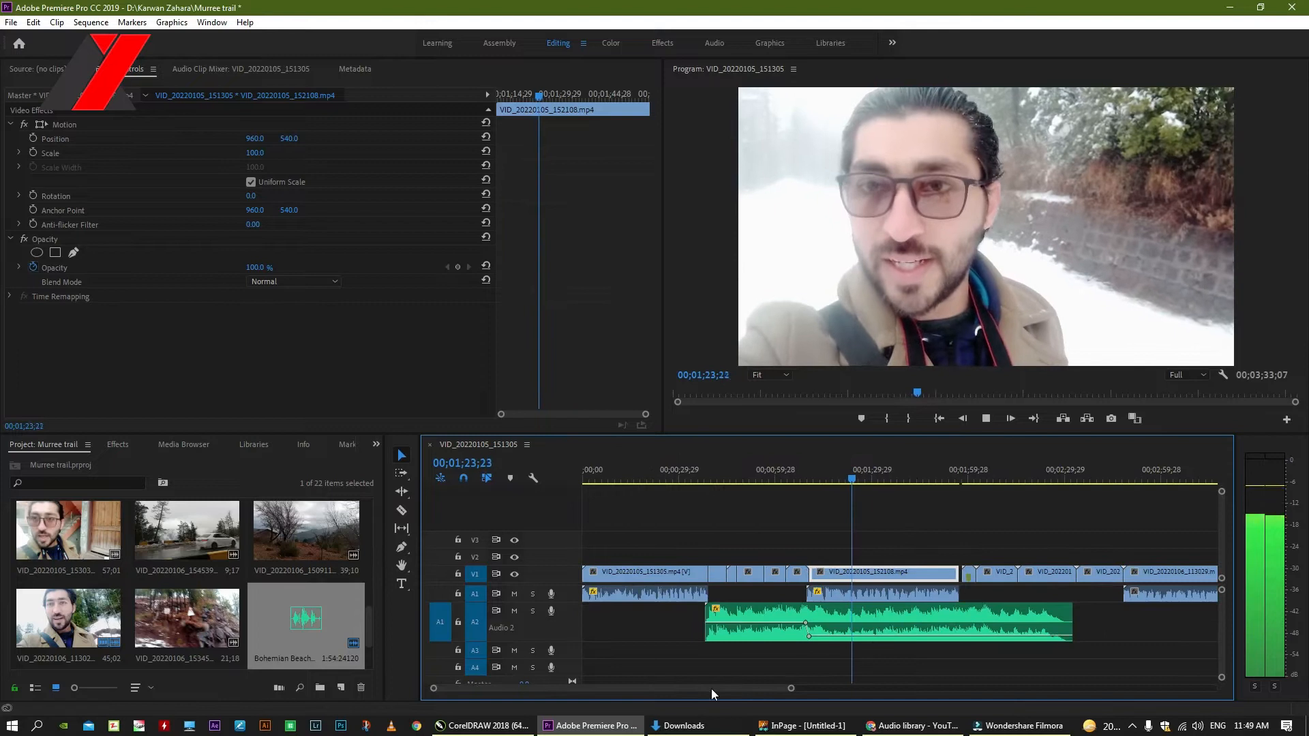
{"action": "left_click_drag", "start_coordinate": [712, 687], "coordinate": [730, 687]}
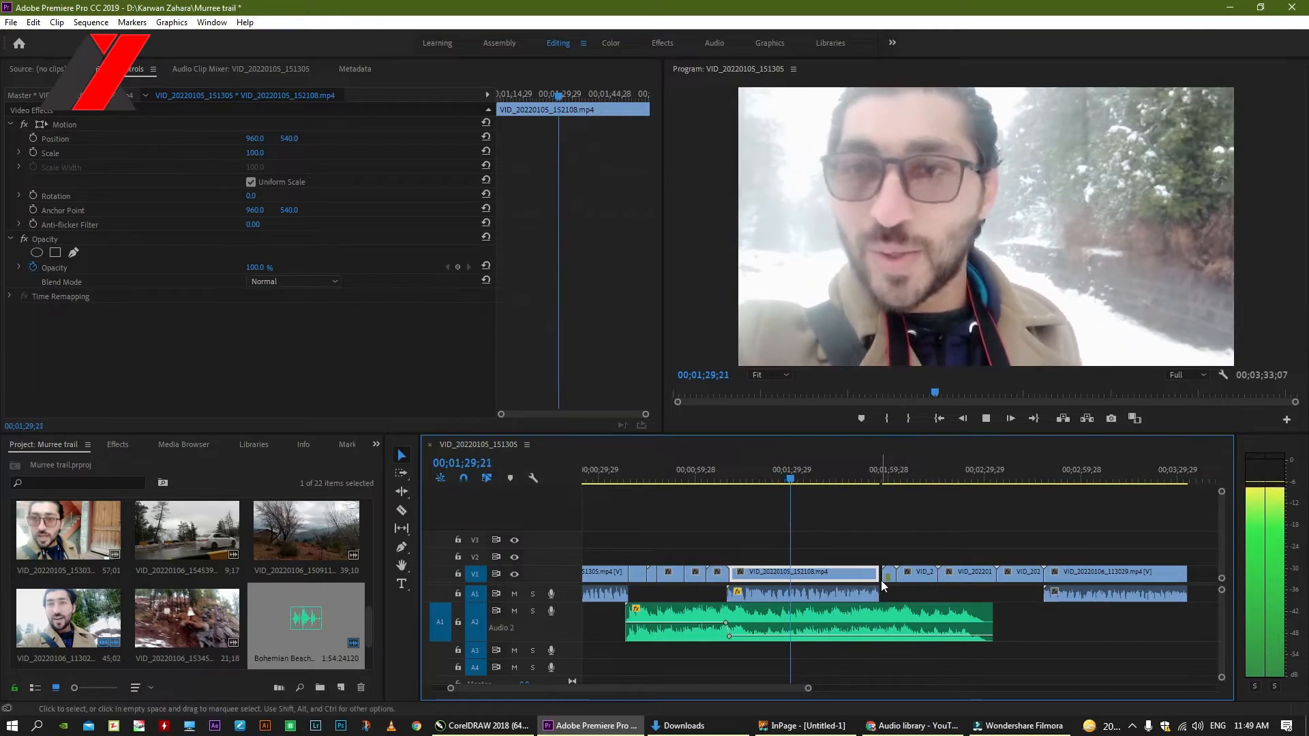
{"action": "left_click", "coordinate": [881, 580]}
{"action": "key", "text": "Delete"}
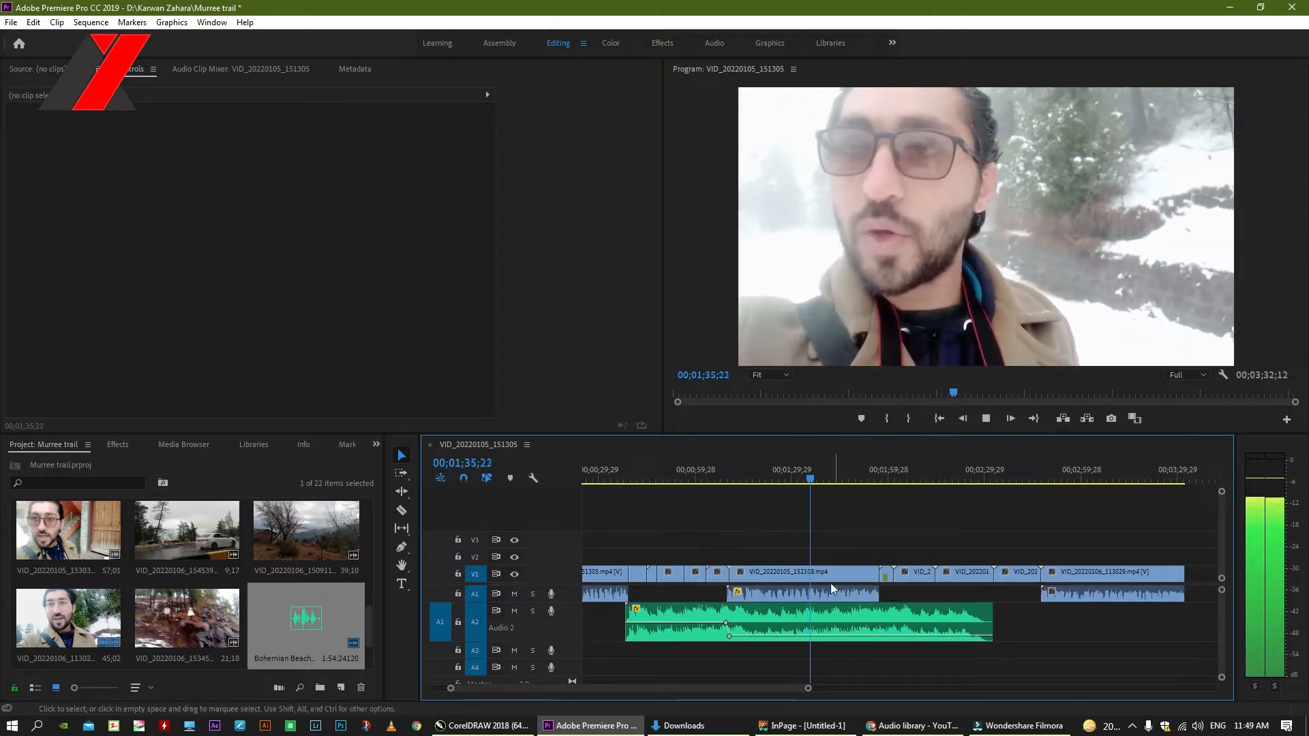
Play several passages of VID_20220105_152108.mp4 up to its end to check the voice against the music
{"action": "left_click", "coordinate": [825, 577]}
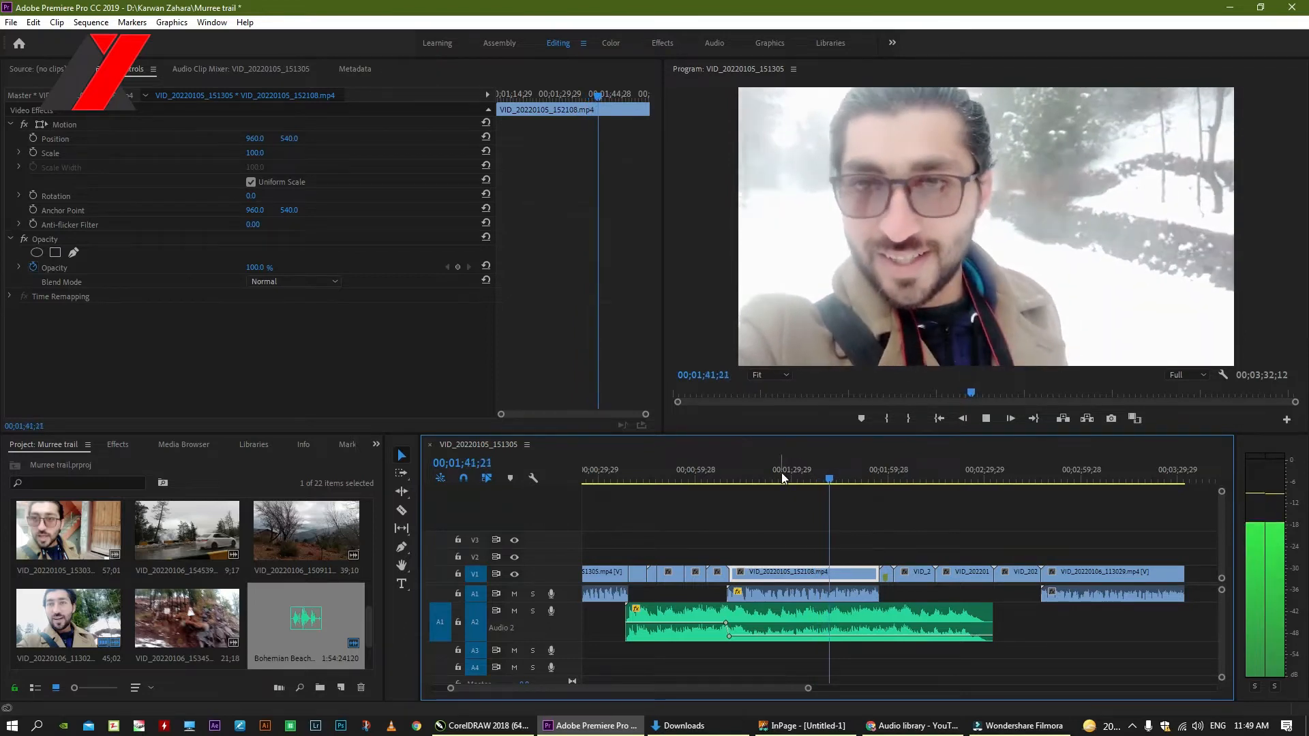
{"action": "left_click", "coordinate": [781, 475]}
{"action": "left_click", "coordinate": [772, 469]}
{"action": "left_click", "coordinate": [752, 473]}
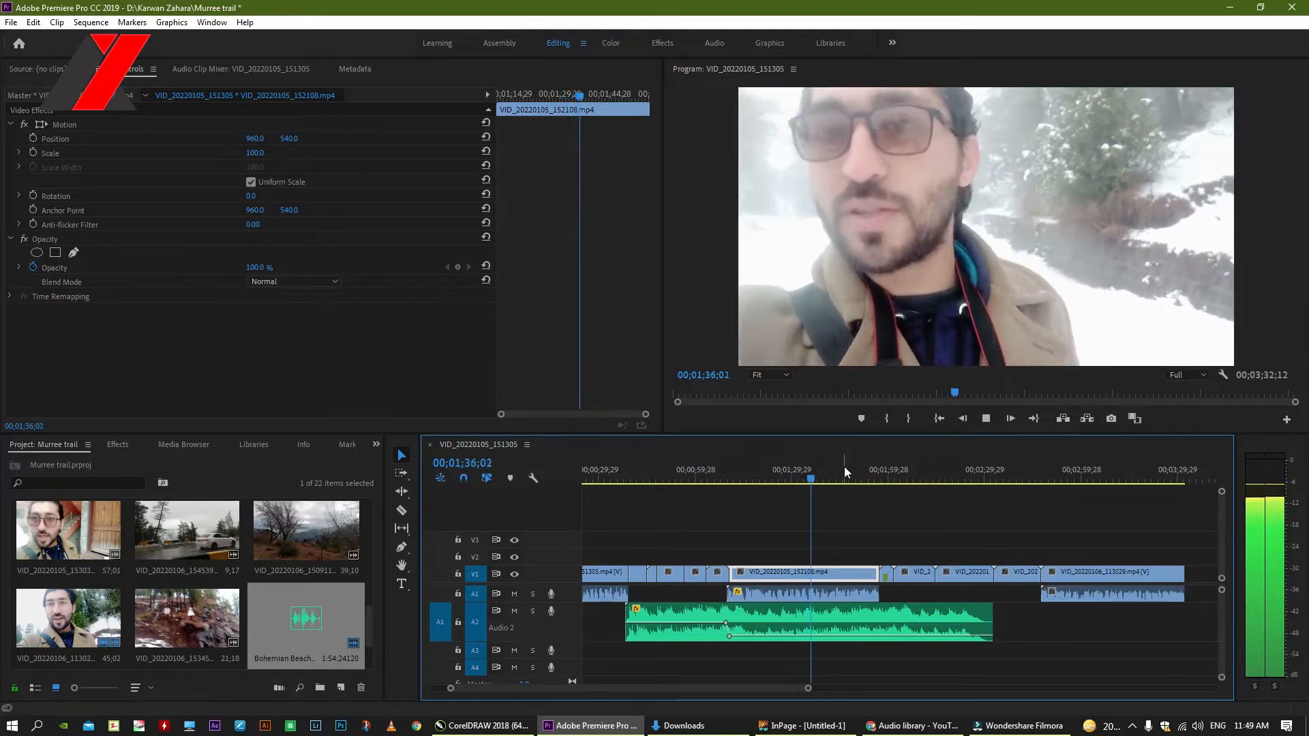
{"action": "left_click", "coordinate": [844, 467]}
{"action": "key", "text": "space"}
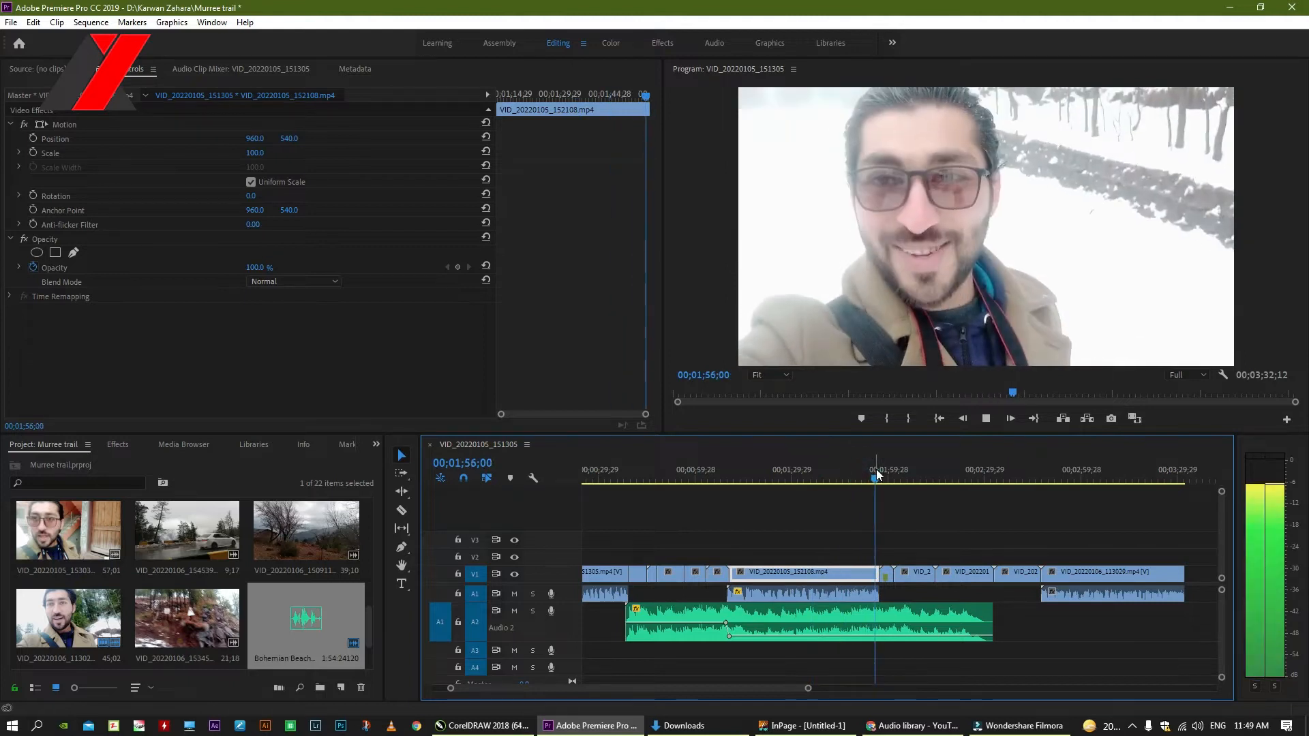
{"action": "key", "text": "equal"}
{"action": "key", "text": "equal"}
{"action": "key", "text": "equal"}
{"action": "key", "text": "space"}
{"action": "left_click", "coordinate": [840, 478]}
{"action": "key", "text": "space"}
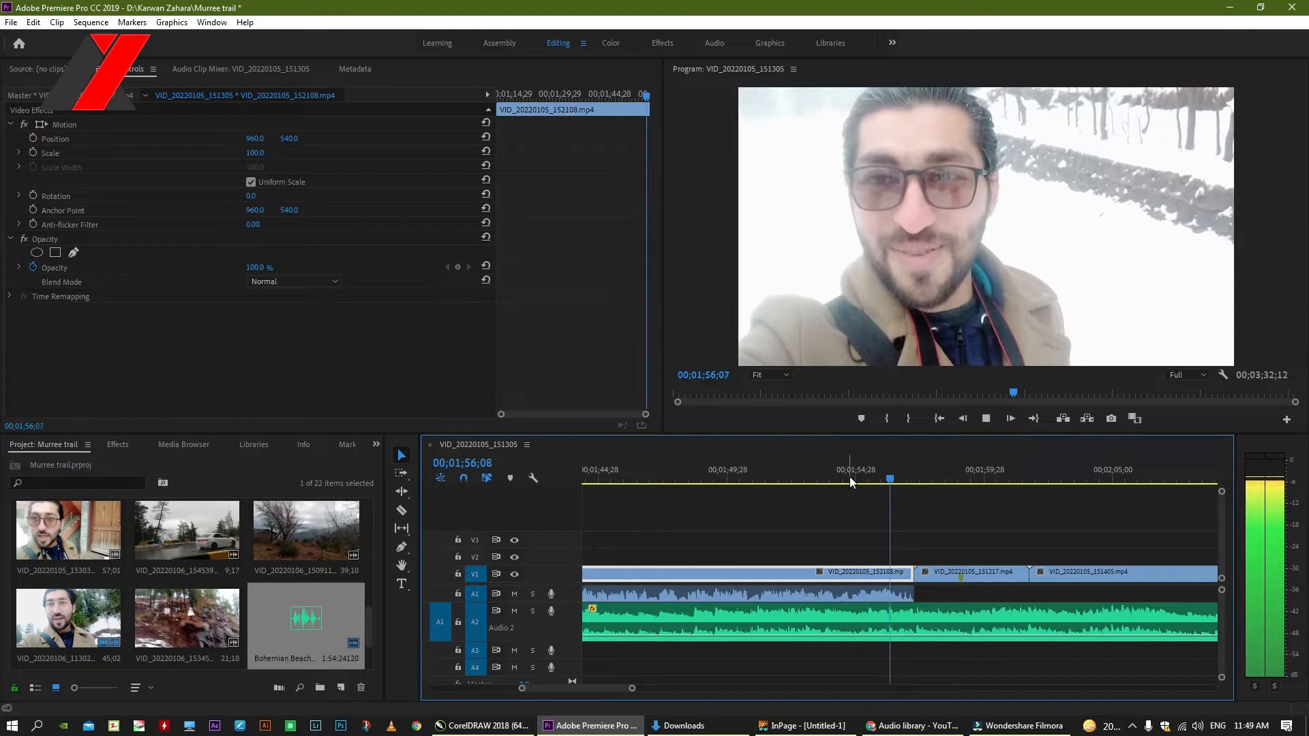
Trim the end of VID_20220105_152108.mp4's video on V1 to 00;01;56;25, close the gap behind it and play across the cut
{"action": "key", "text": "space"}
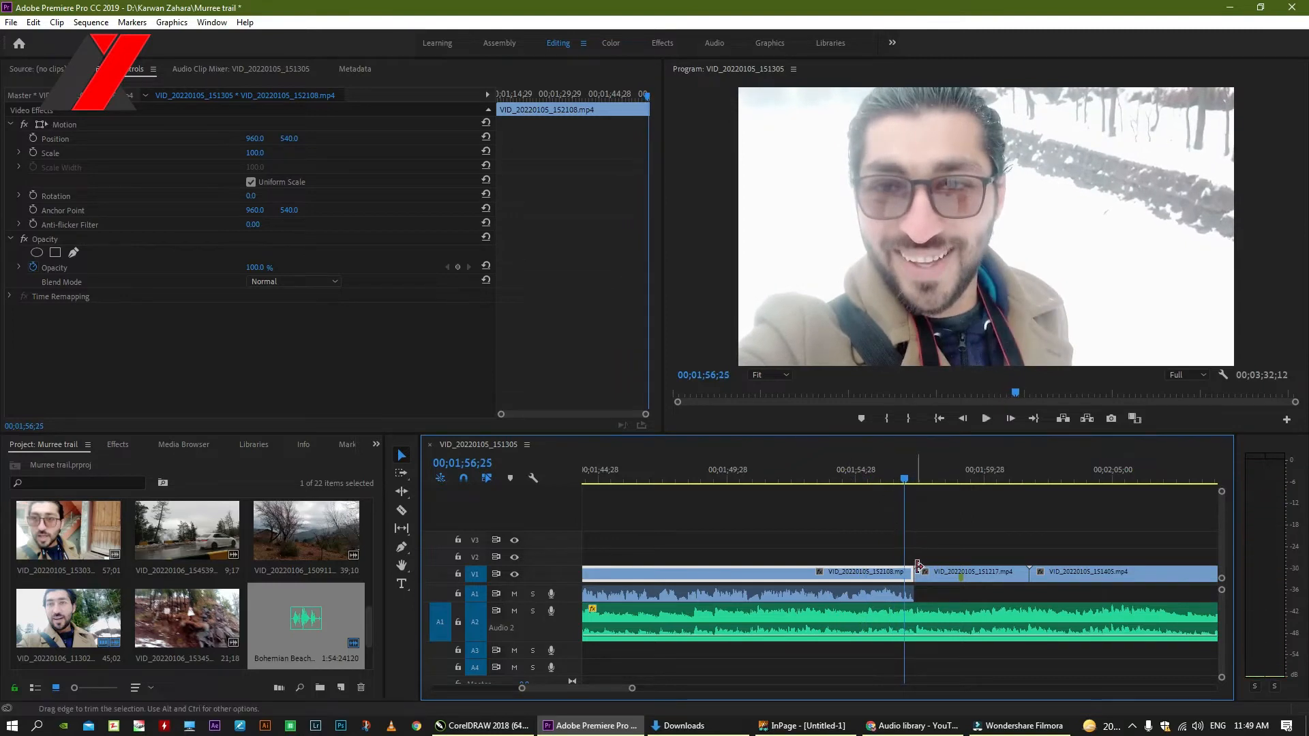
{"action": "key", "text": "equal"}
{"action": "left_click_drag", "start_coordinate": [909, 573], "coordinate": [900, 576]}
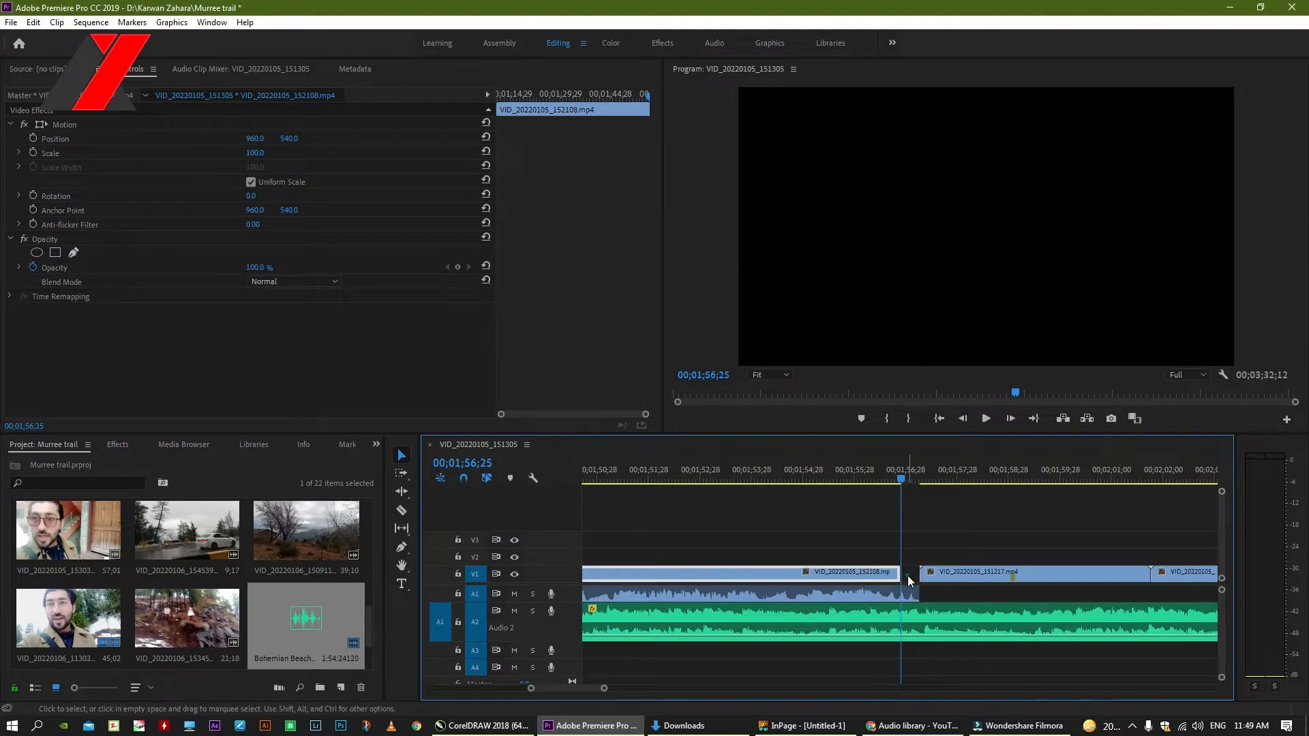
{"action": "left_click", "coordinate": [907, 576]}
{"action": "key", "text": "Delete"}
{"action": "left_click", "coordinate": [903, 576]}
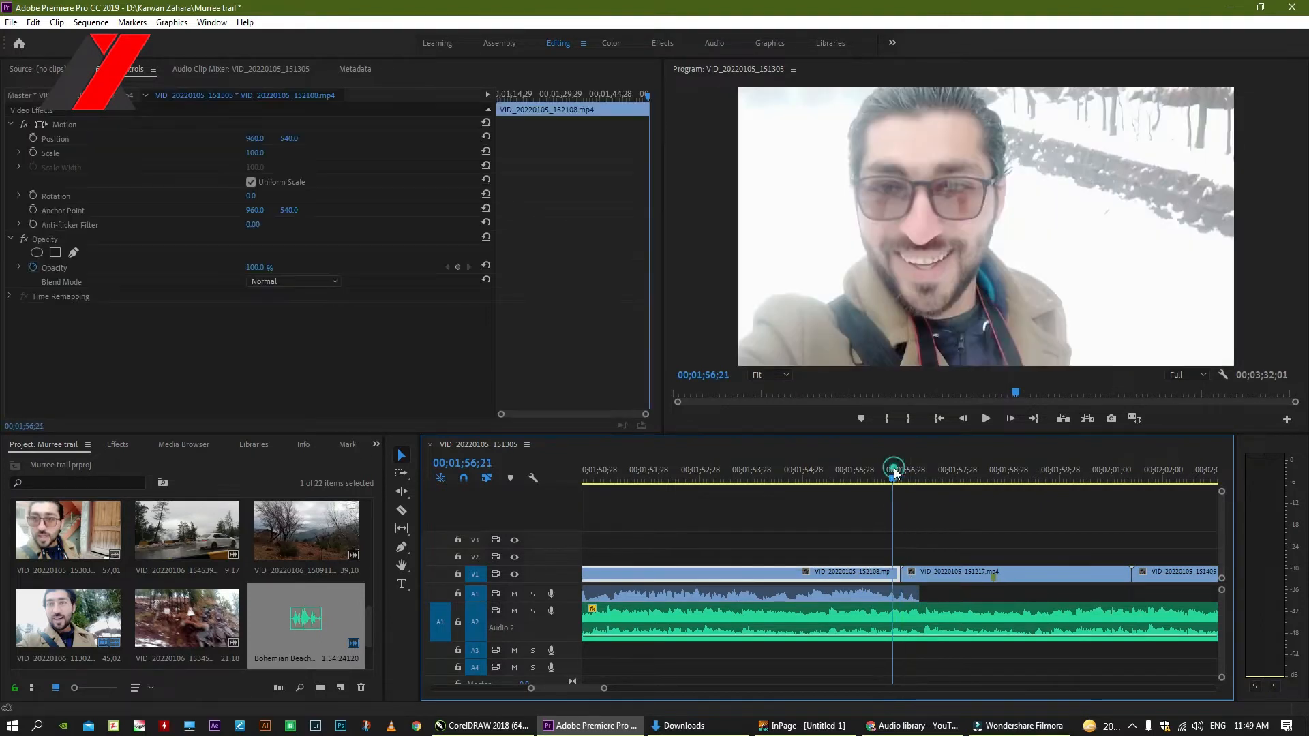
{"action": "key", "text": "space"}
Apply a 21-frame Exponential Fade to the end of VID_20220105_152108.mp4's voice audio on A1 and replay the cut
{"action": "left_click", "coordinate": [909, 597]}
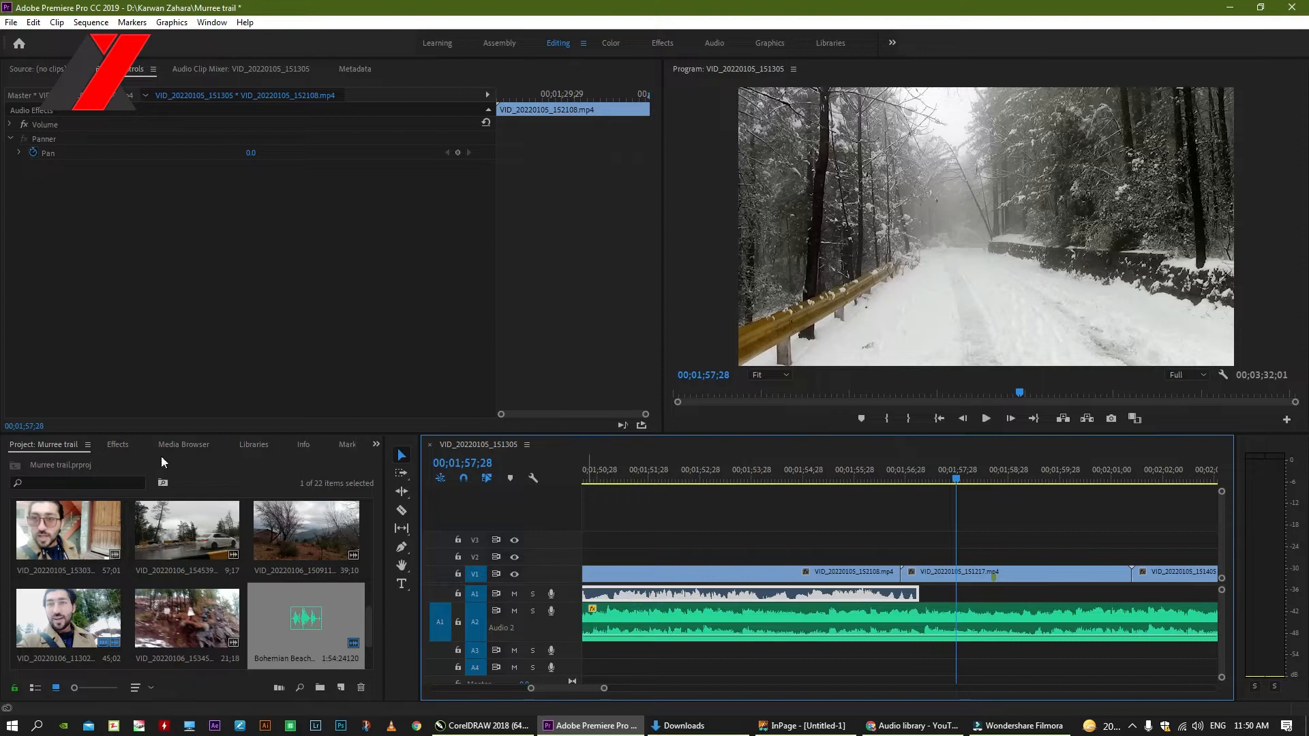
{"action": "left_click", "coordinate": [117, 444]}
{"action": "left_click", "coordinate": [15, 510]}
{"action": "left_click", "coordinate": [16, 510]}
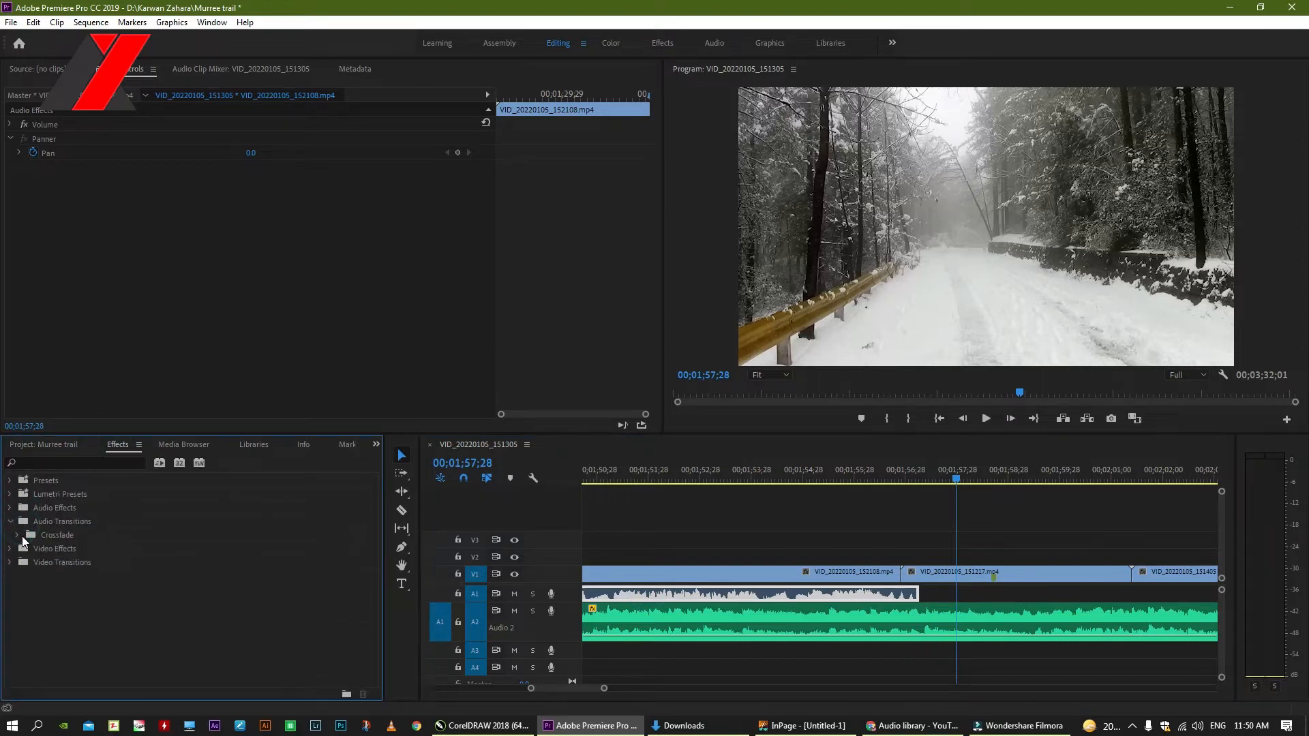
{"action": "left_click_drag", "start_coordinate": [79, 576], "coordinate": [706, 576]}
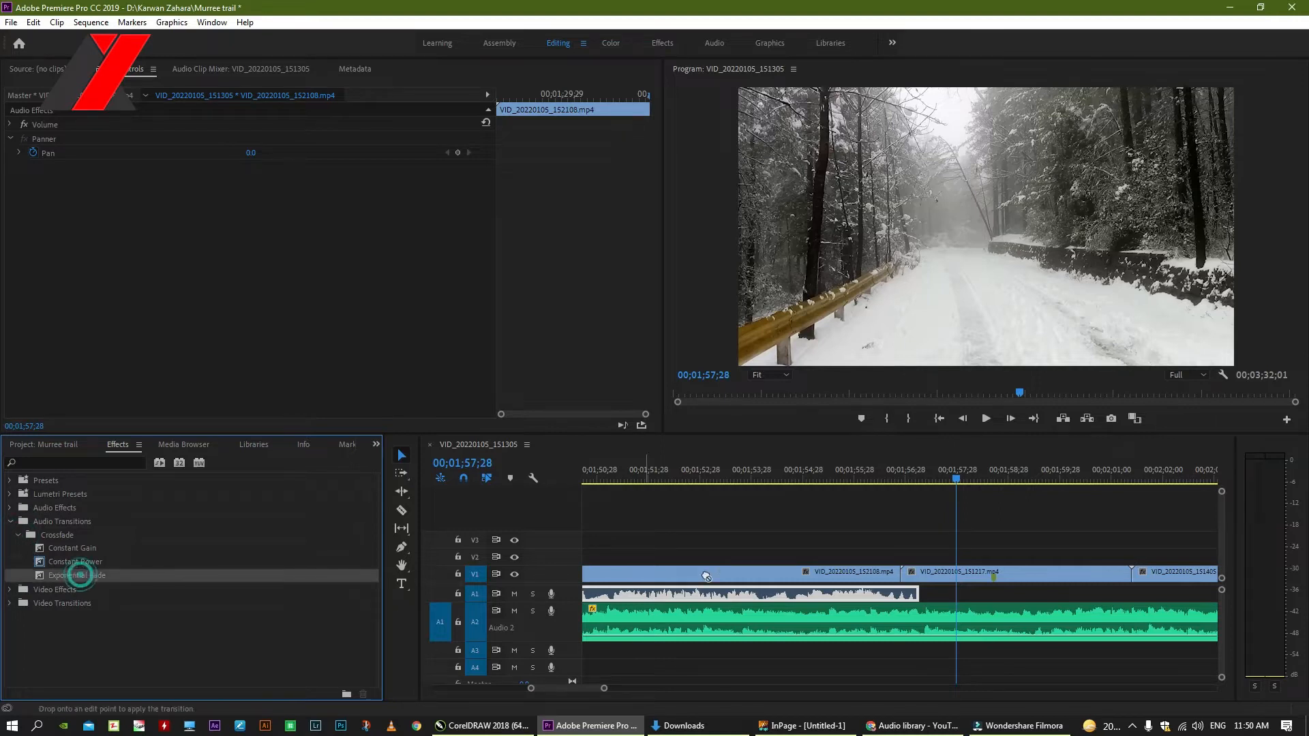
{"action": "left_click", "coordinate": [853, 470]}
{"action": "left_click_drag", "start_coordinate": [890, 598], "coordinate": [892, 599]}
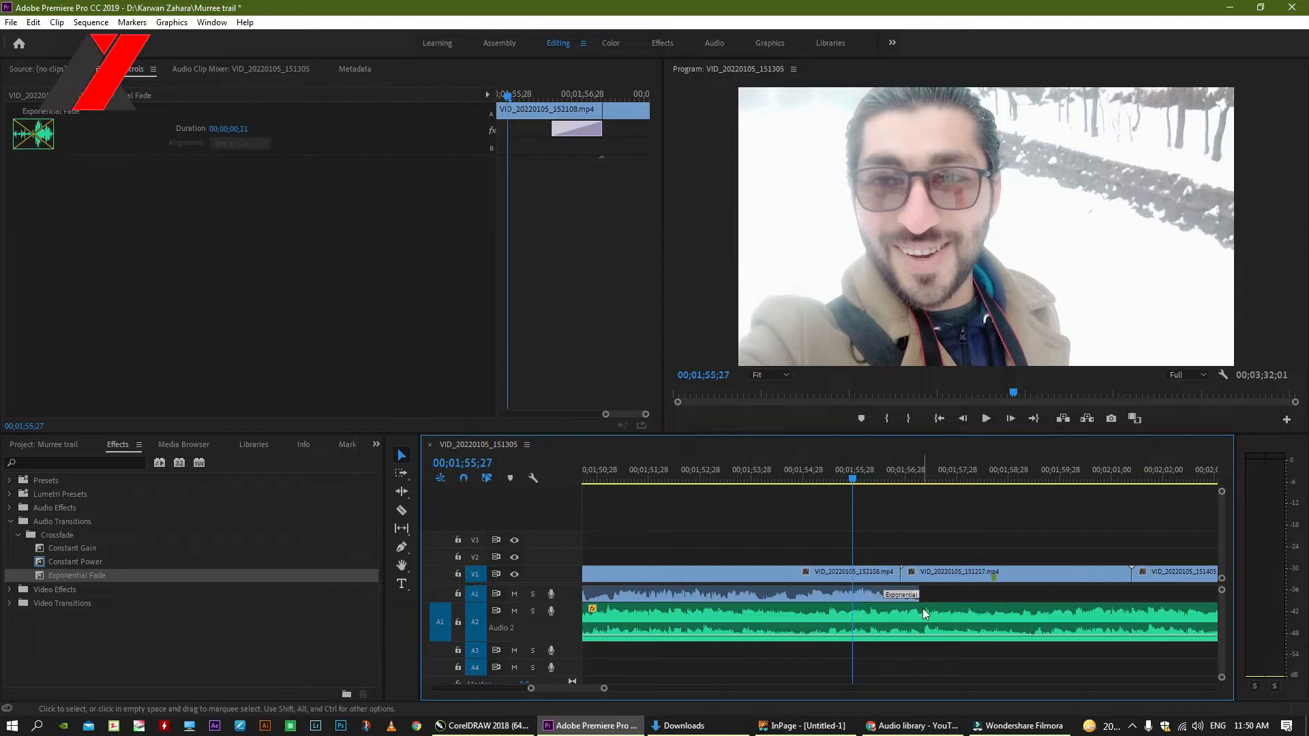
{"action": "key", "text": "space"}
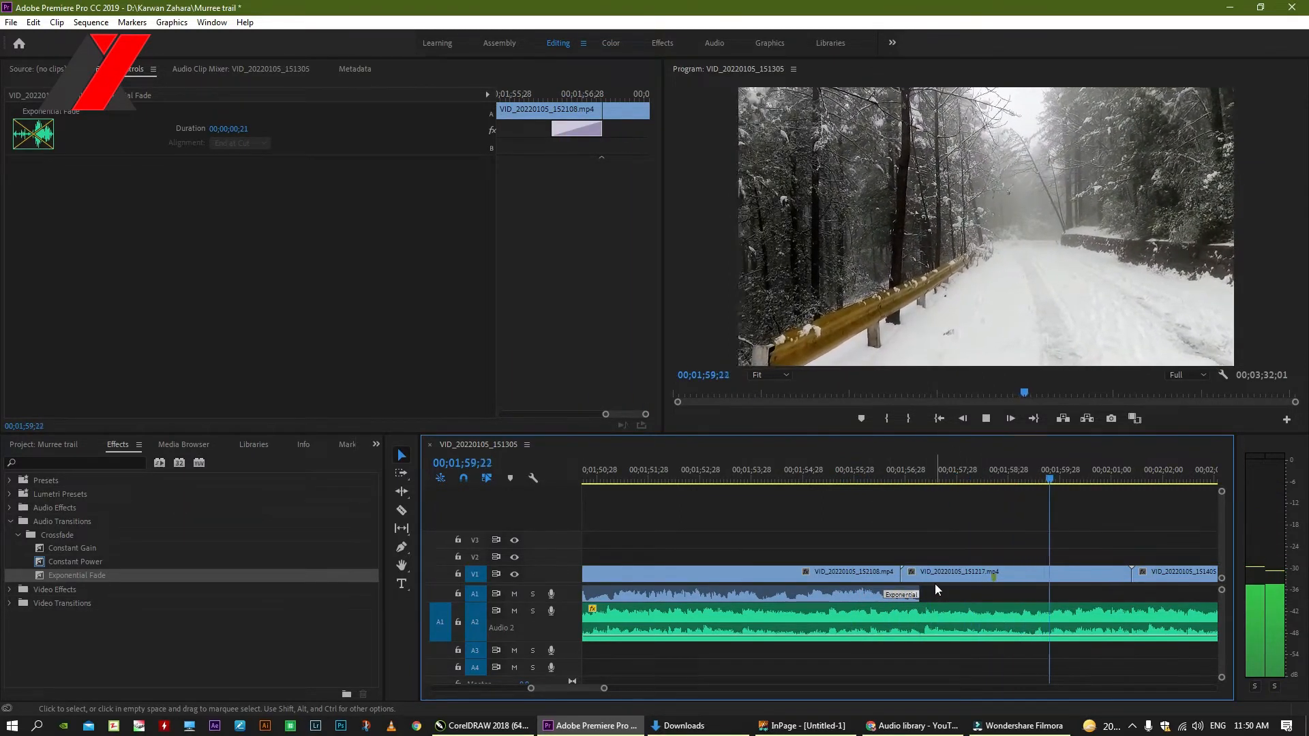
{"action": "left_click", "coordinate": [880, 464]}
{"action": "key", "text": "space"}
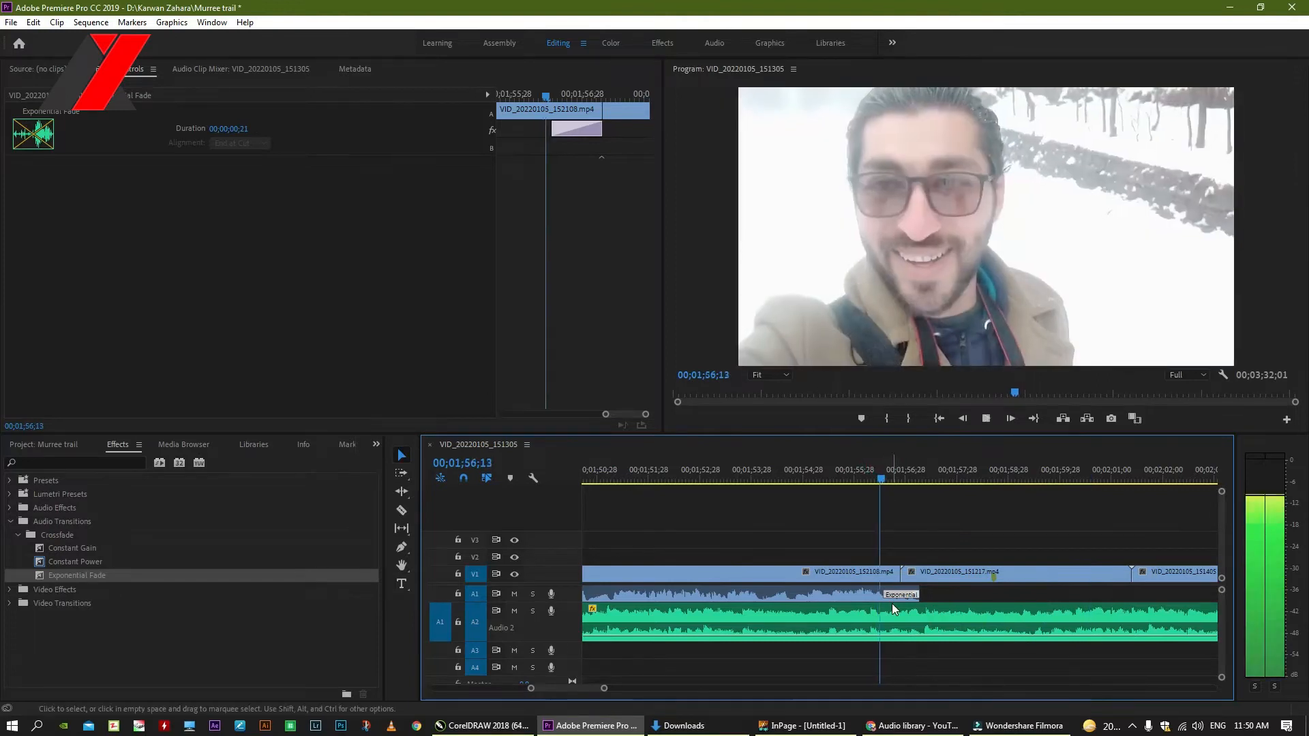
Add two Pen tool volume keyframes to the music from about 00;01;56;20, raising it to about -2.5 dB where the voice ends, and replay
{"action": "key", "text": "space"}
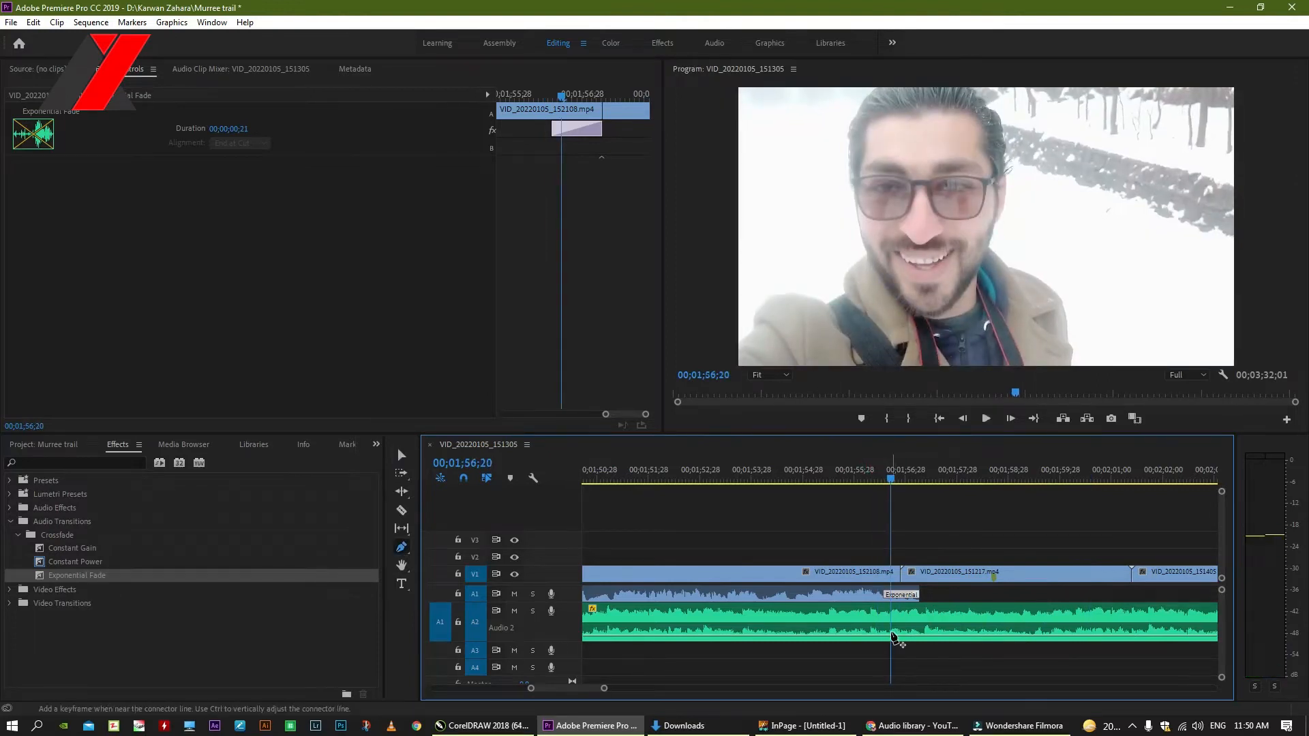
{"action": "left_click", "coordinate": [888, 636]}
{"action": "left_click_drag", "start_coordinate": [903, 636], "coordinate": [916, 626]}
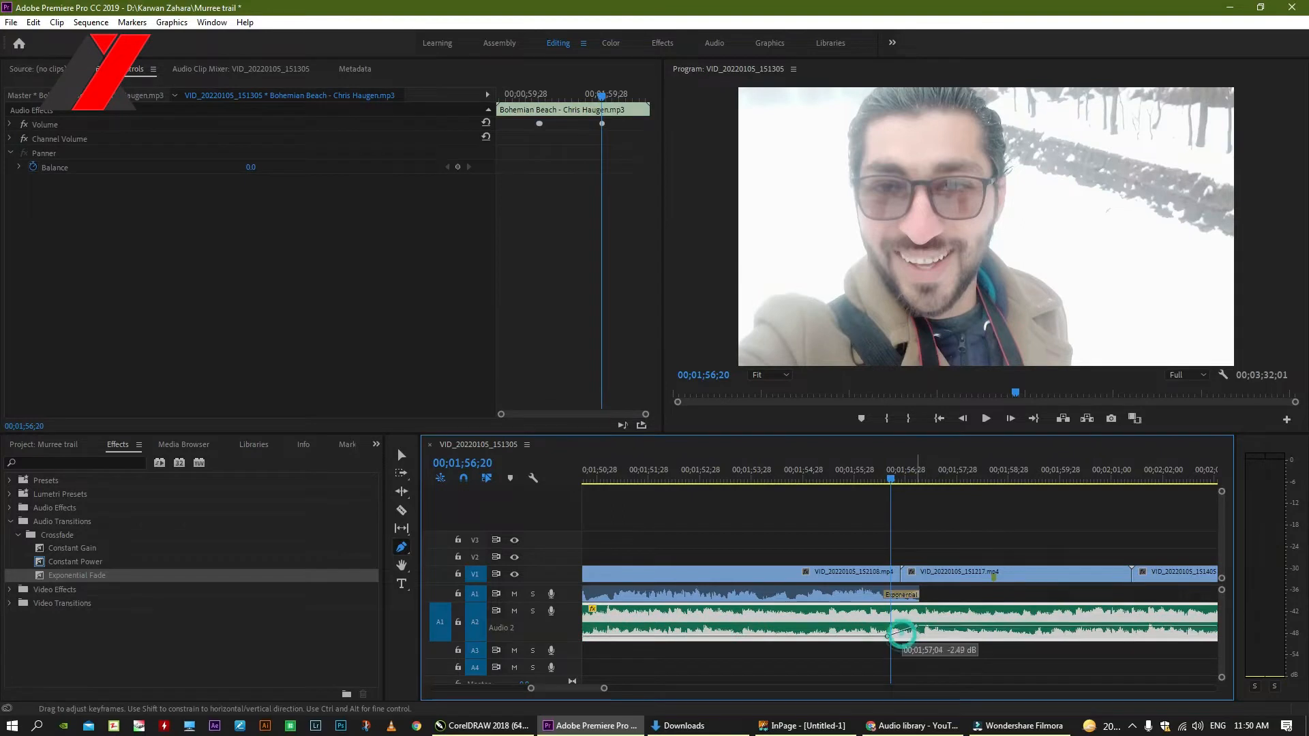
{"action": "left_click", "coordinate": [885, 480]}
{"action": "key", "text": "space"}
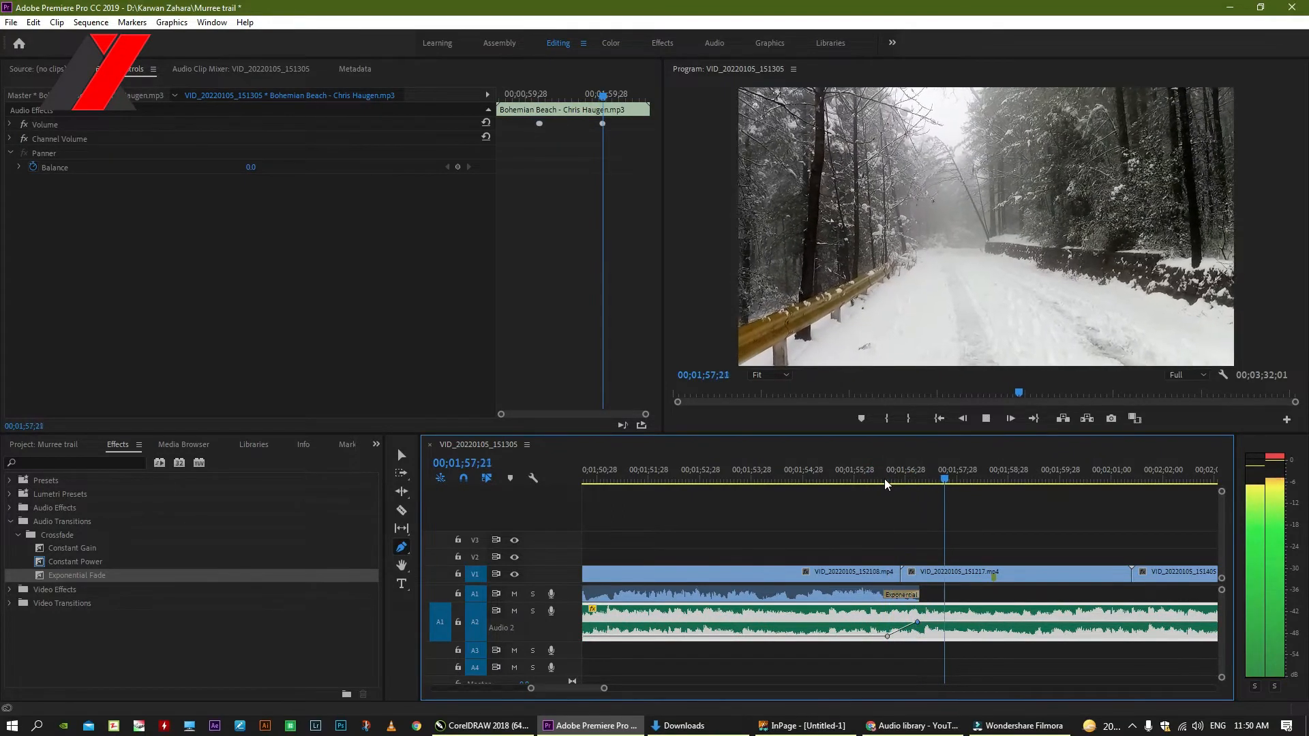
Move the raised music keyframe to about 00;01;57;17 for a longer volume rise and replay the transition
{"action": "key", "text": "space"}
{"action": "left_click_drag", "start_coordinate": [925, 626], "coordinate": [934, 622]}
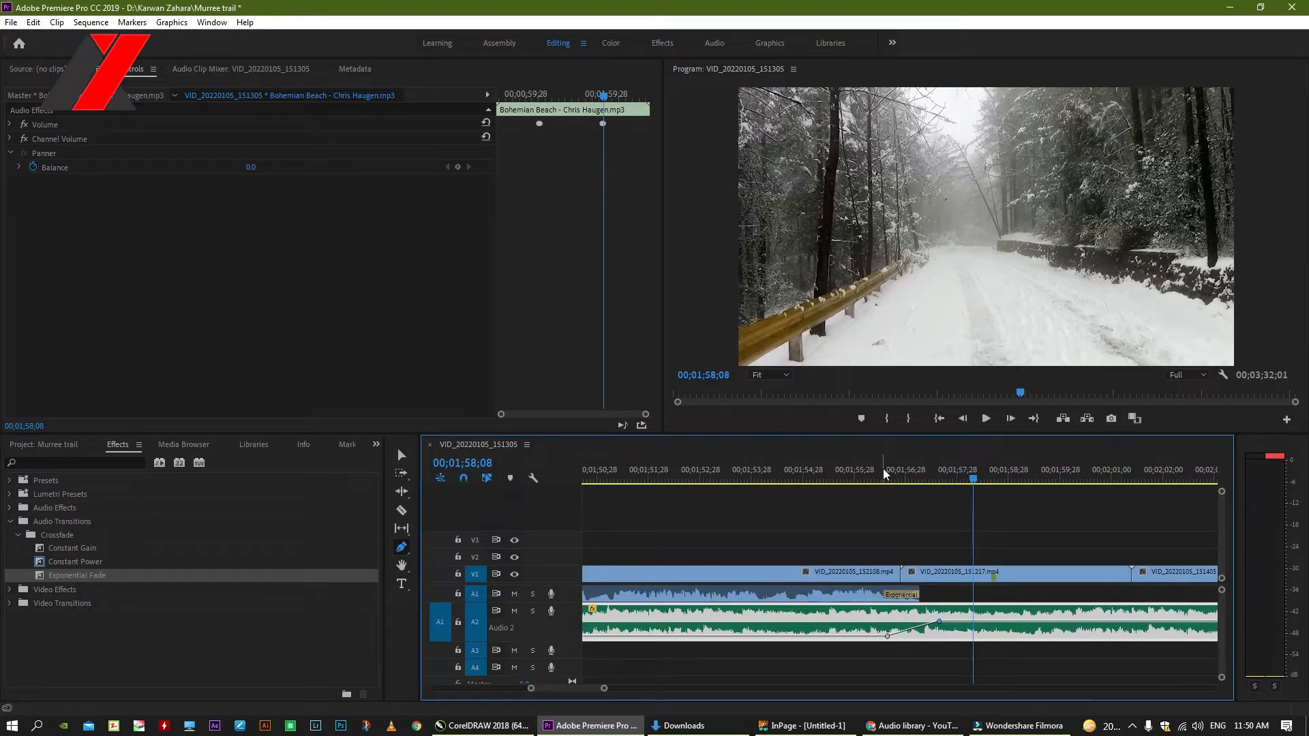
{"action": "left_click", "coordinate": [872, 481]}
{"action": "key", "text": "space"}
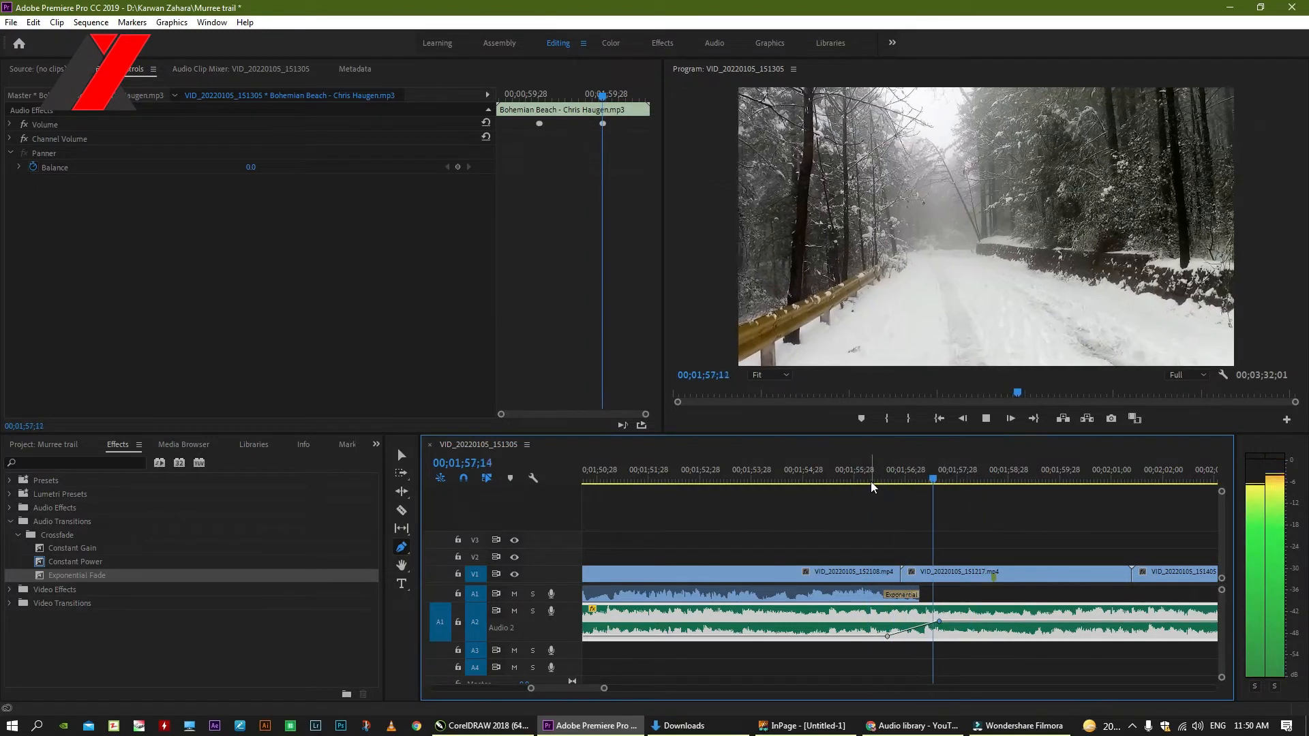
Play on through VID_20220105_151405.mp4 to check the restored music level, switching back to the Selection tool
{"action": "key", "text": "minus"}
{"action": "key", "text": "minus"}
{"action": "key", "text": "minus"}
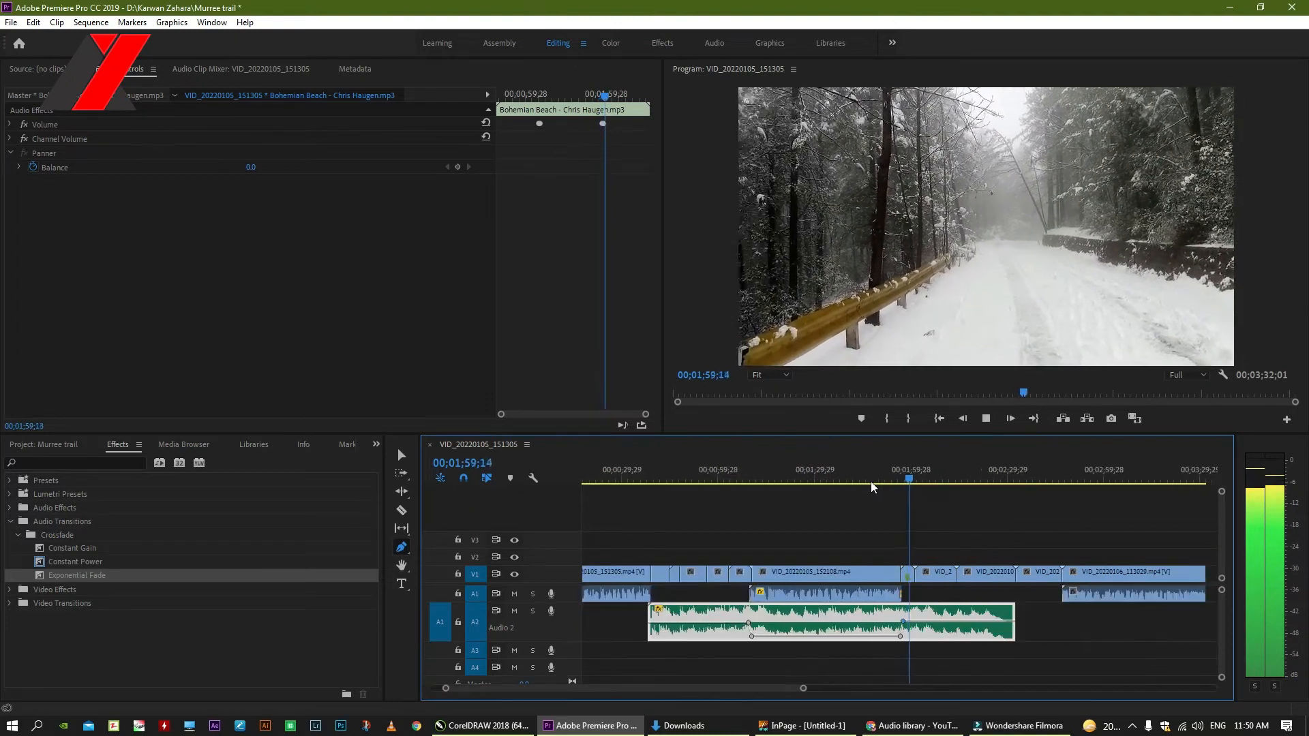
{"action": "key", "text": "equal"}
{"action": "key", "text": "equal"}
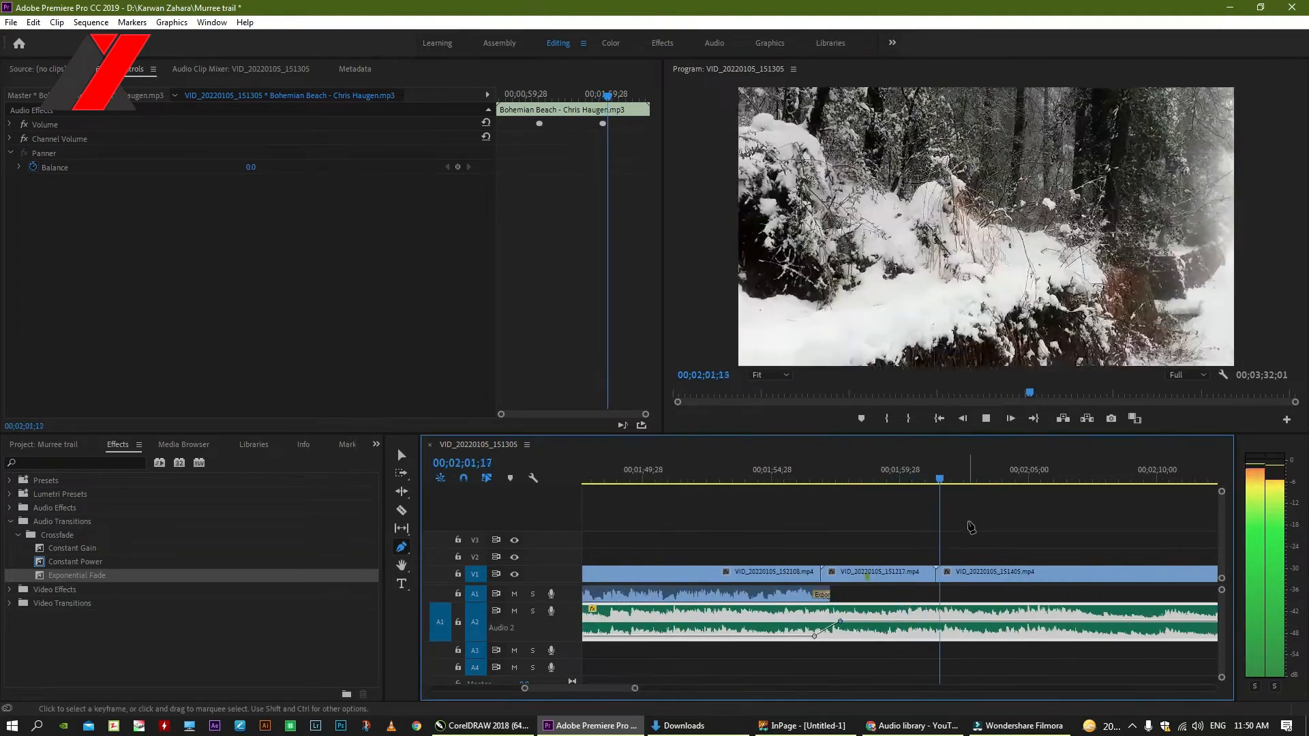
{"action": "left_click", "coordinate": [404, 456]}
{"action": "key", "text": "minus"}
{"action": "key", "text": "minus"}
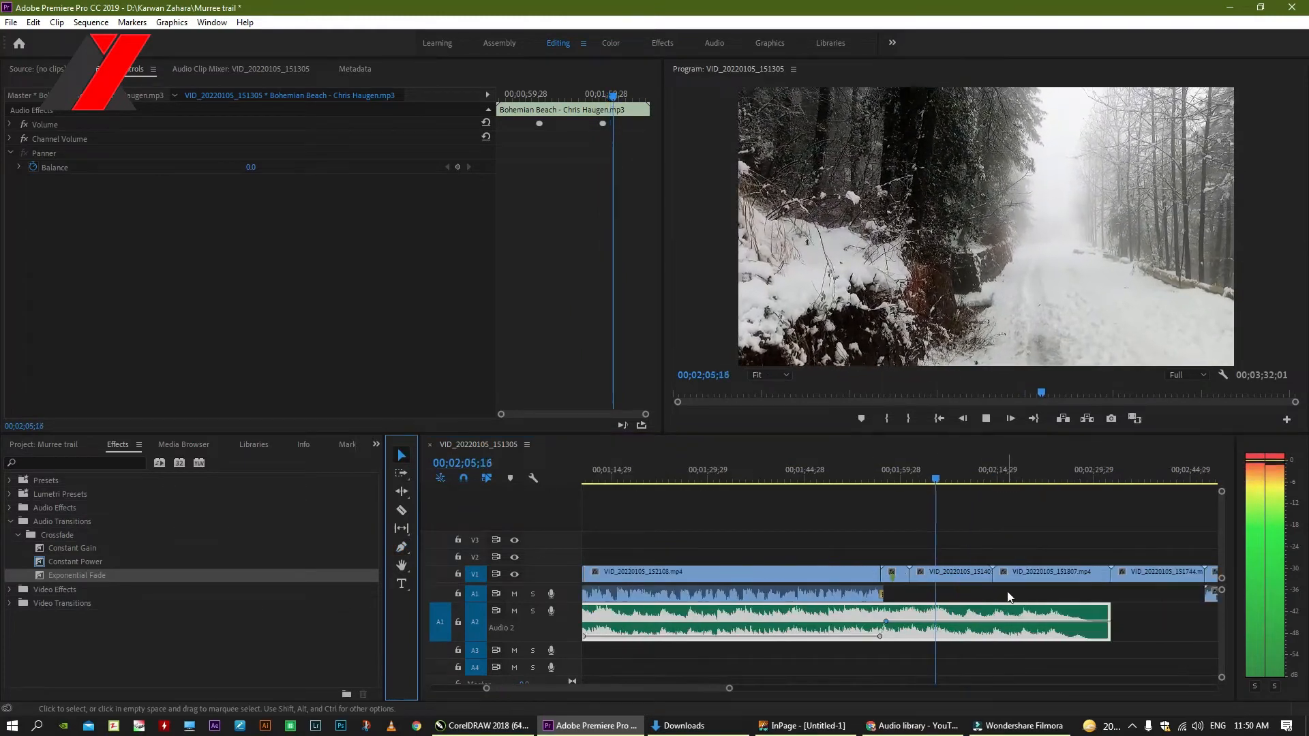
Trim the end of VID_20220105_151405.mp4 to the music beat at 00;02;10;05, close the gap and replay the cut
{"action": "key", "text": "equal"}
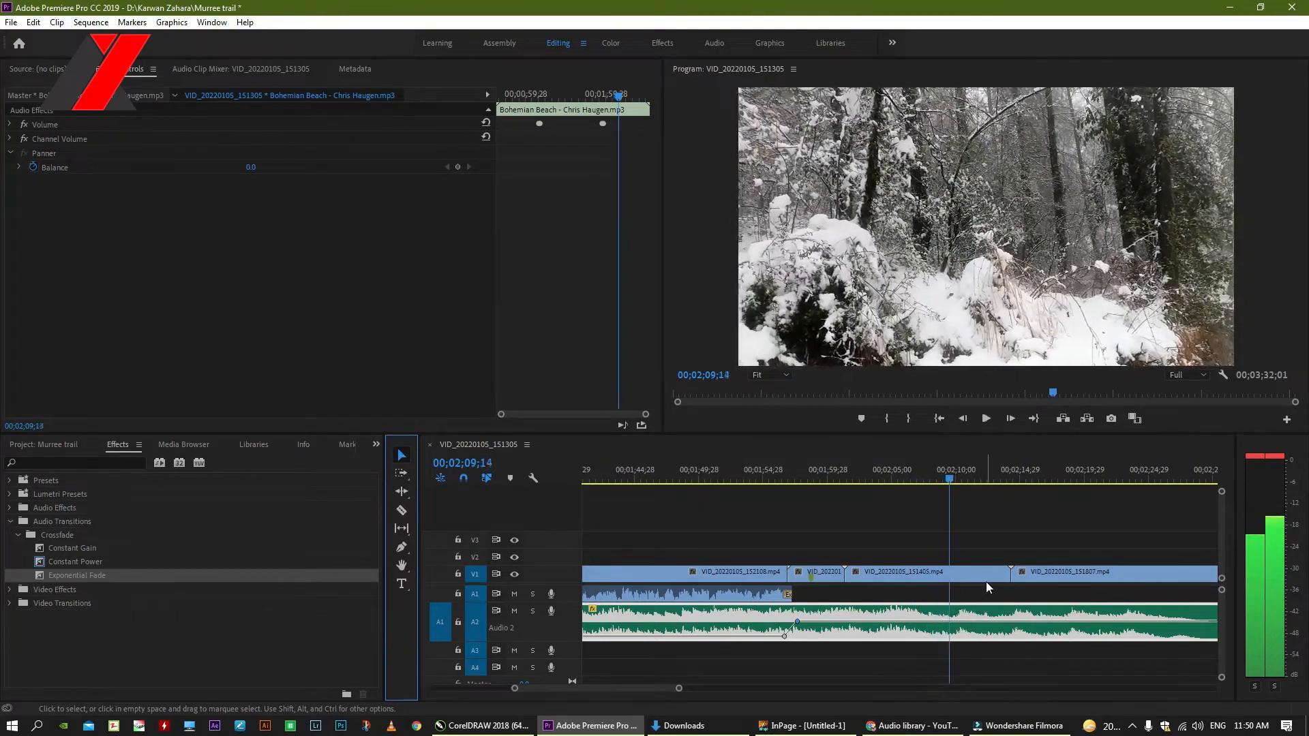
{"action": "key", "text": "space"}
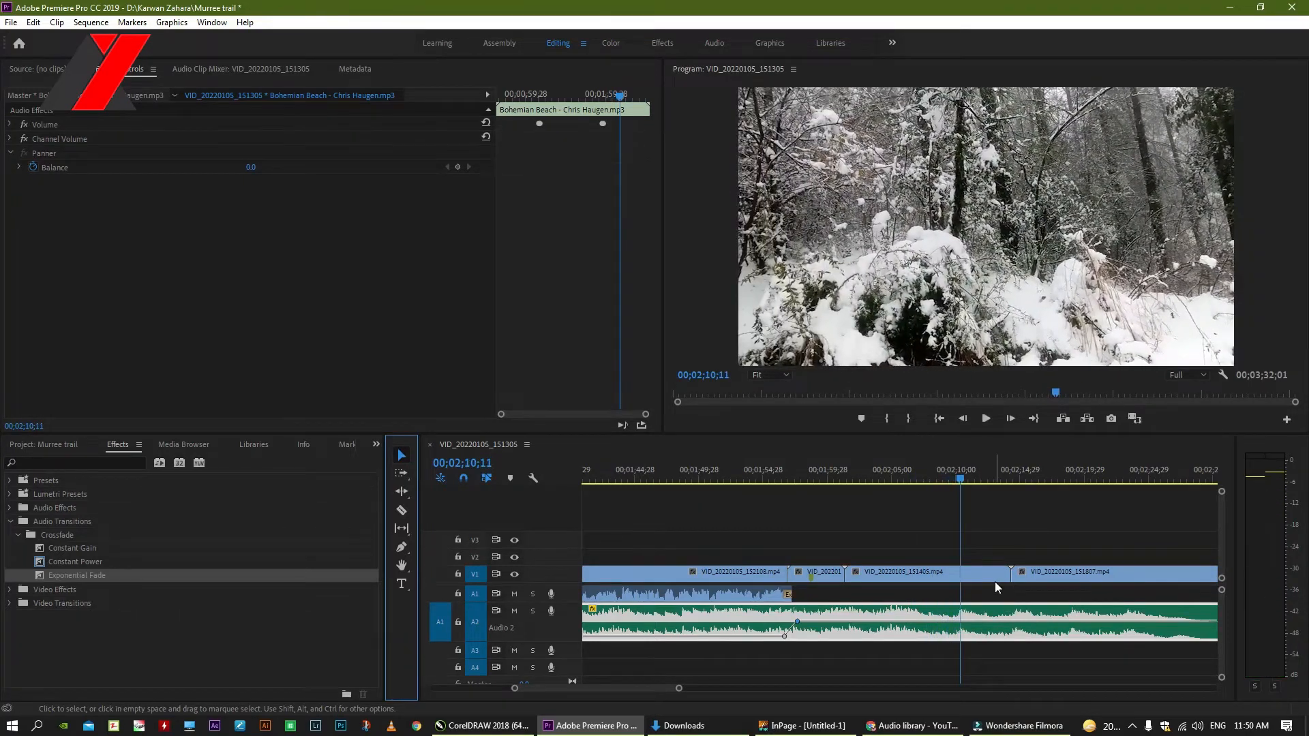
{"action": "left_click_drag", "start_coordinate": [963, 485], "coordinate": [959, 490]}
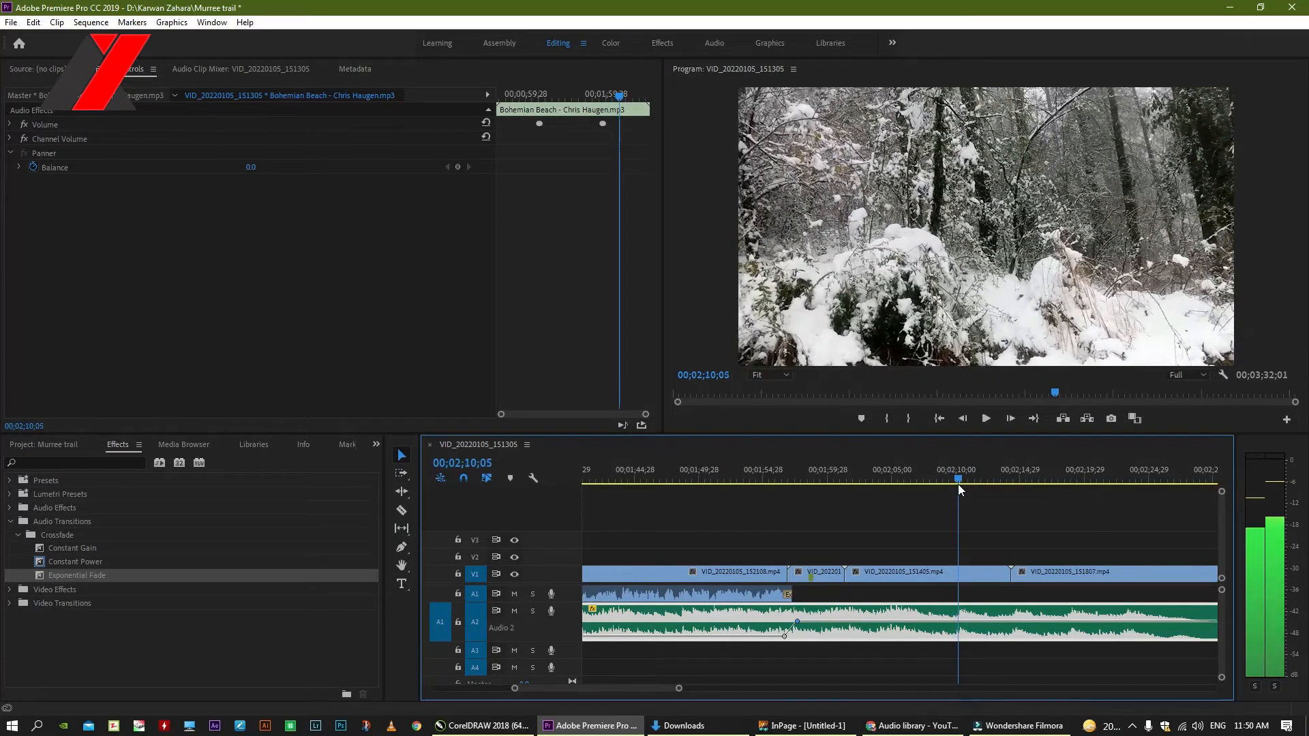
{"action": "left_click", "coordinate": [984, 572]}
{"action": "left_click_drag", "start_coordinate": [1007, 577], "coordinate": [960, 576]}
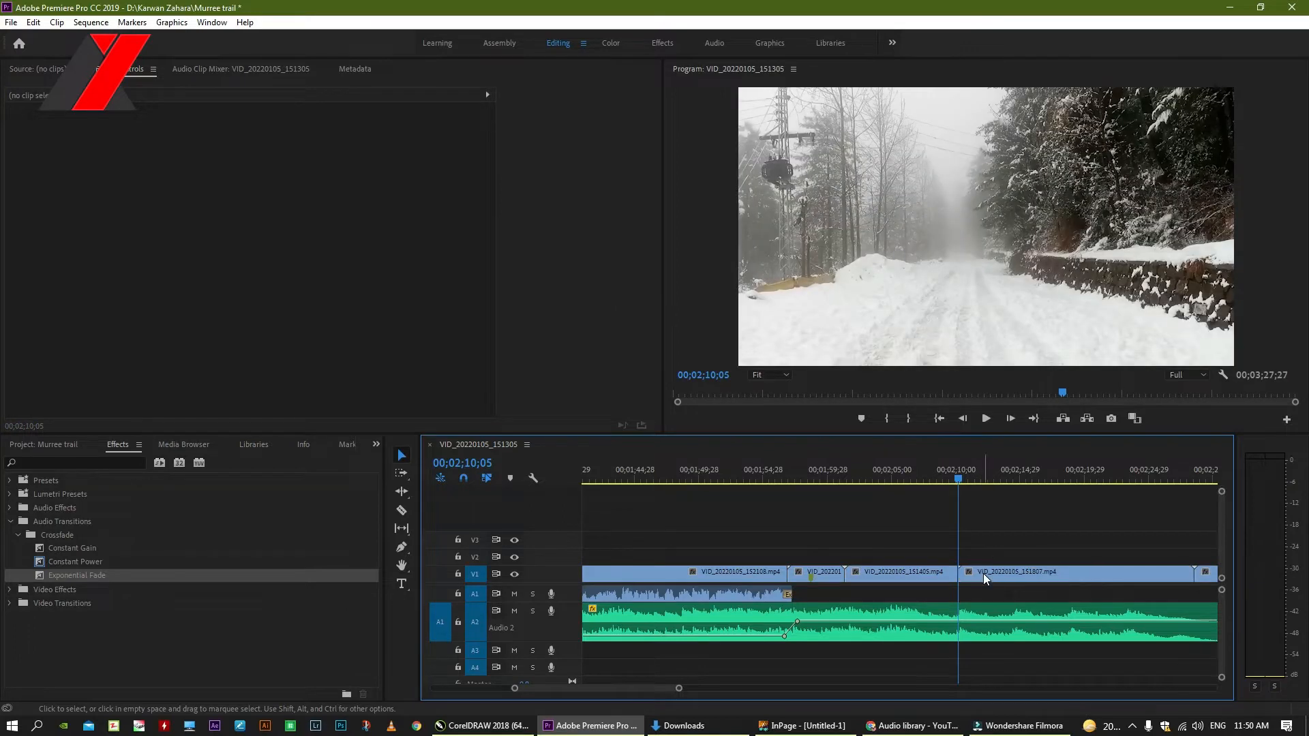
{"action": "left_click", "coordinate": [982, 574]}
{"action": "left_click", "coordinate": [945, 475]}
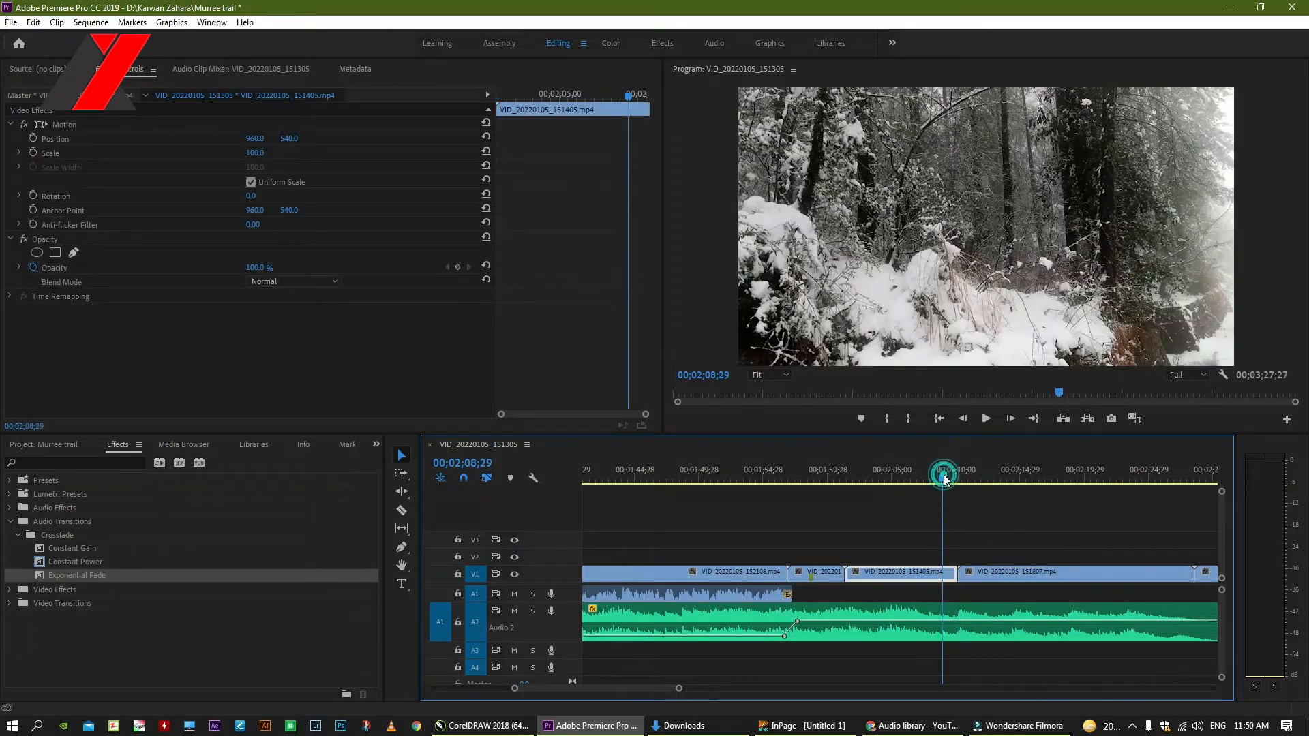
{"action": "key", "text": "space"}
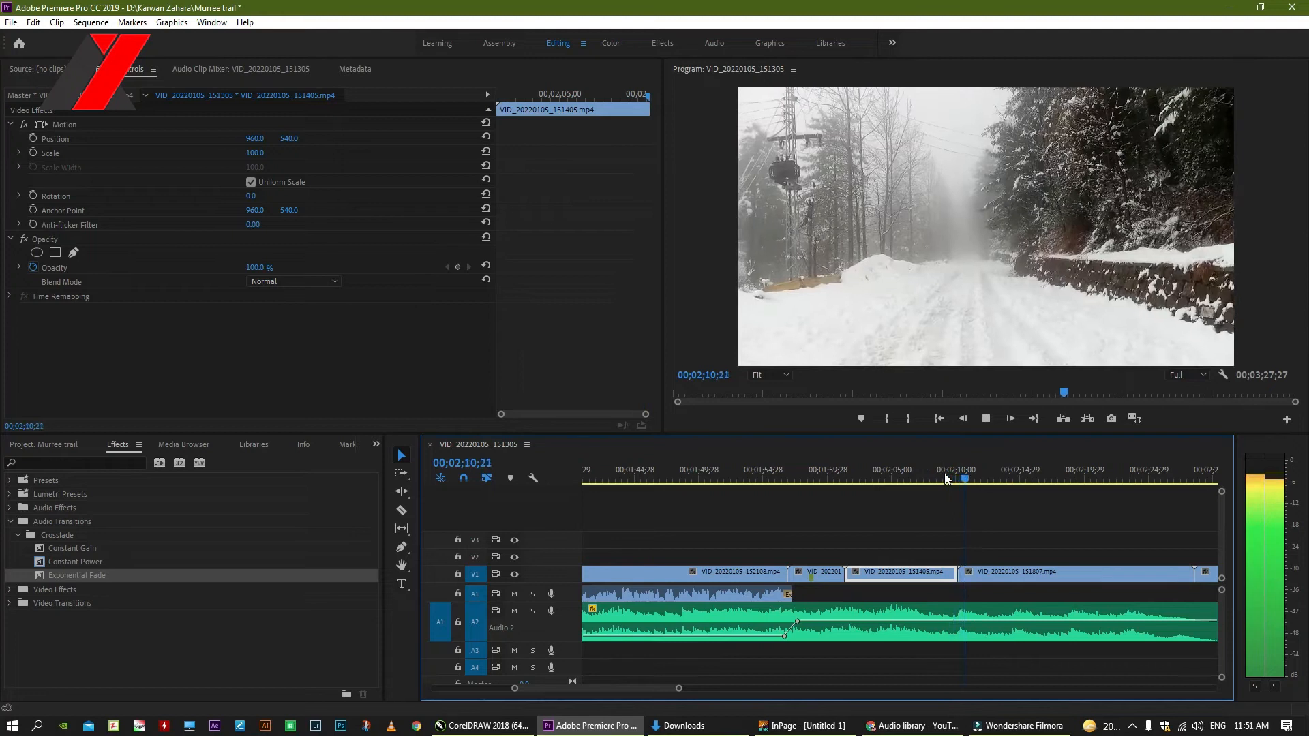
Trim the end of VID_20220105_151807.mp4 to the music beat at 00;02;18;23, delete the gap and replay the cut
{"action": "left_click", "coordinate": [1013, 567]}
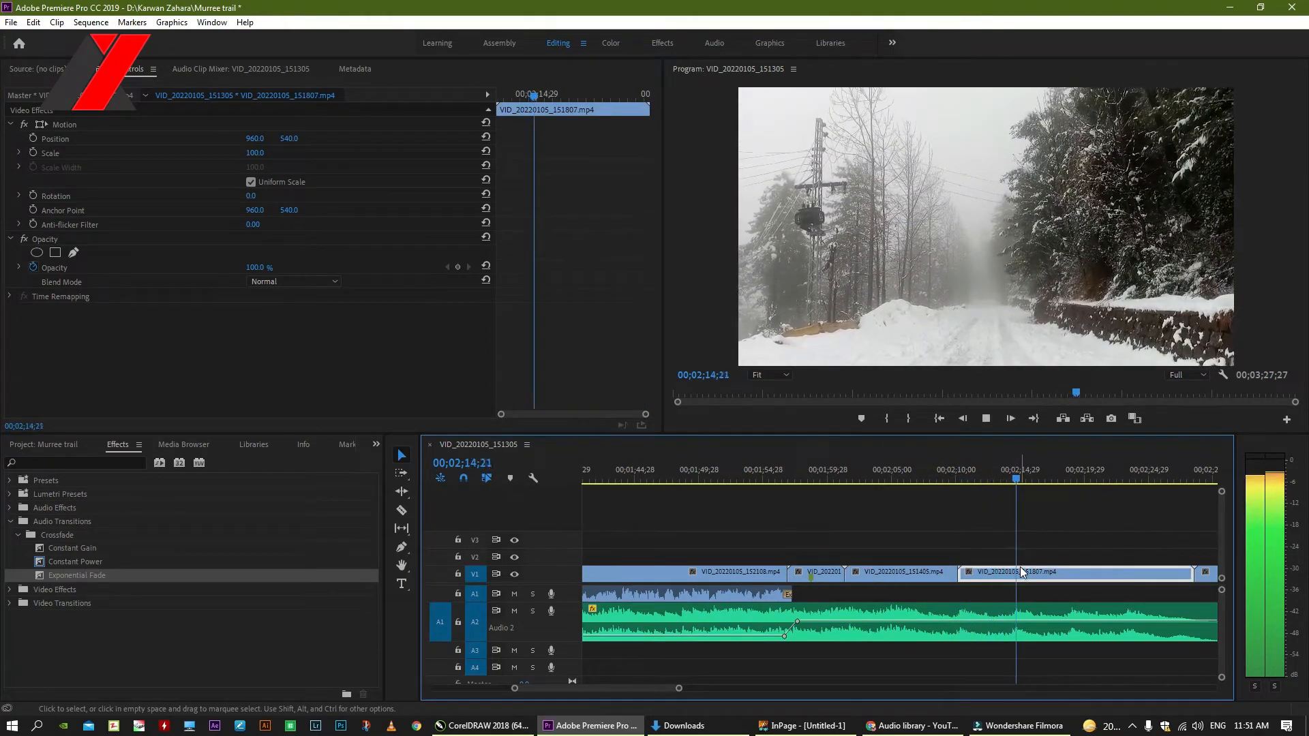
{"action": "key", "text": "minus"}
{"action": "key", "text": "equal"}
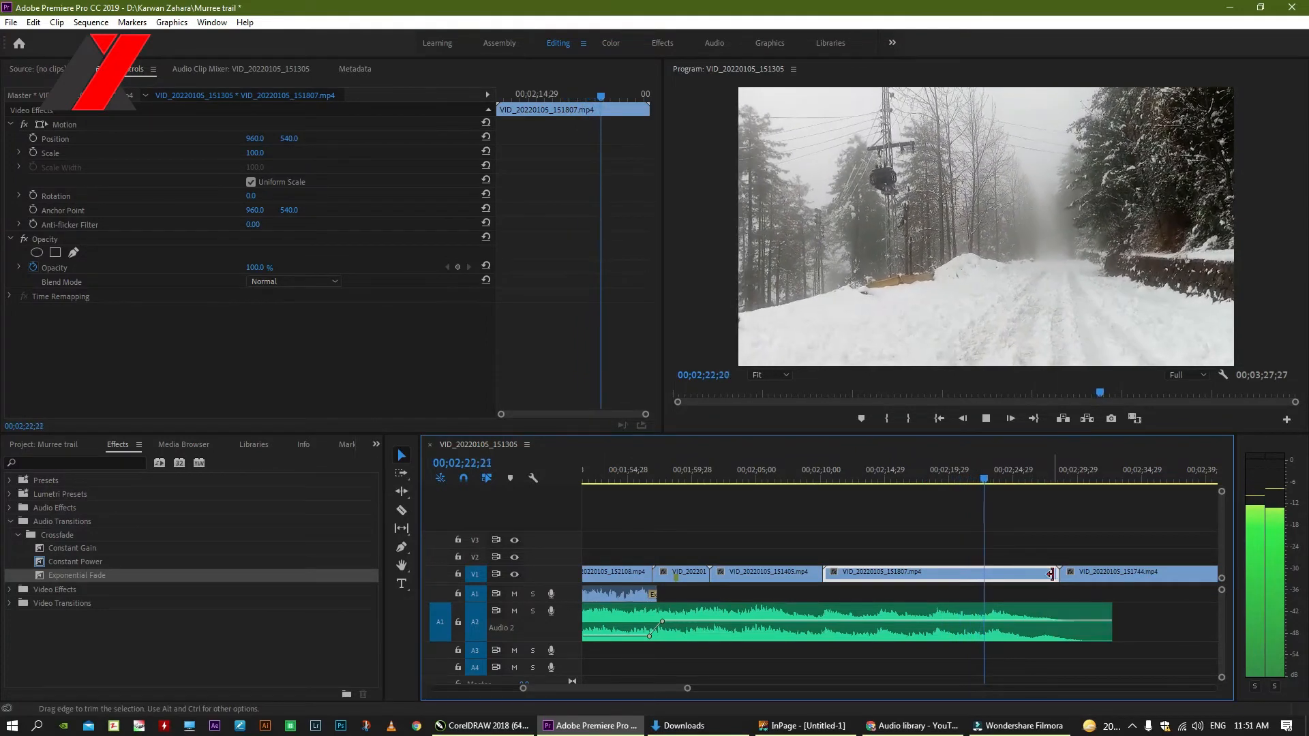
{"action": "key", "text": "space"}
{"action": "key", "text": "space"}
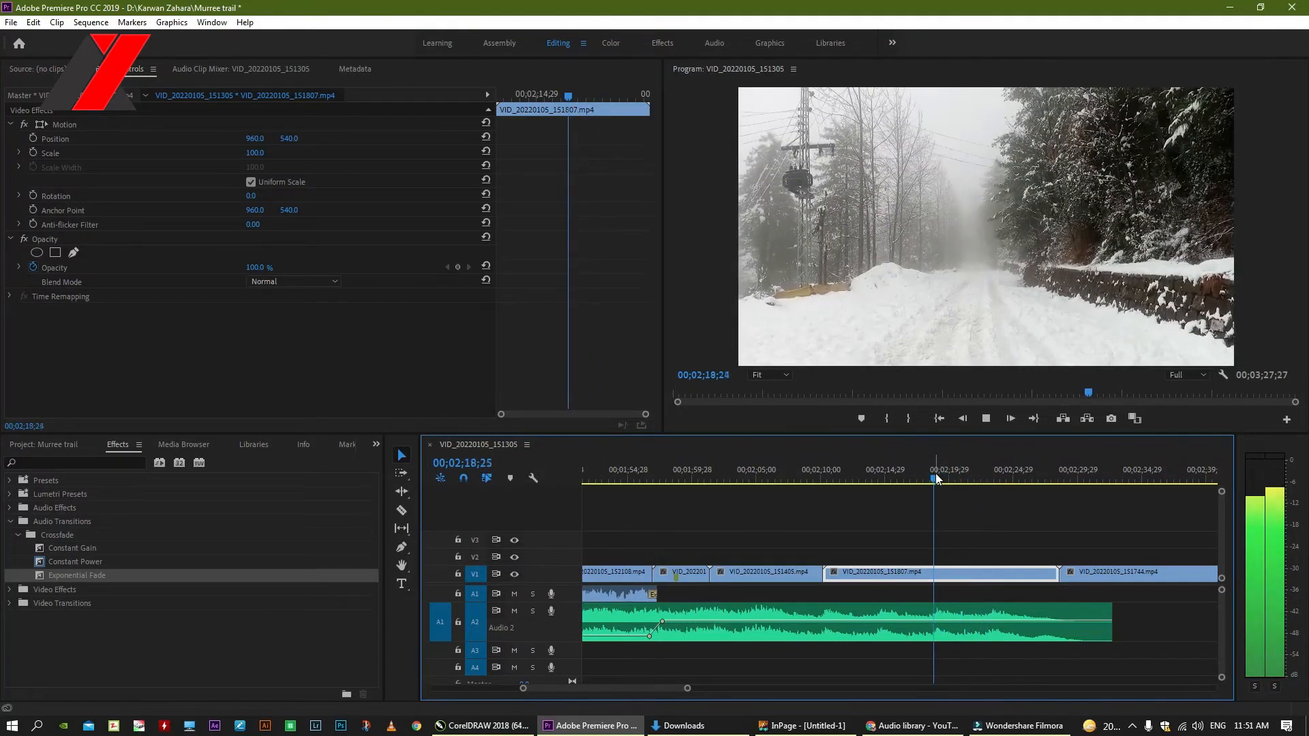
{"action": "left_click", "coordinate": [918, 484]}
{"action": "key", "text": "space"}
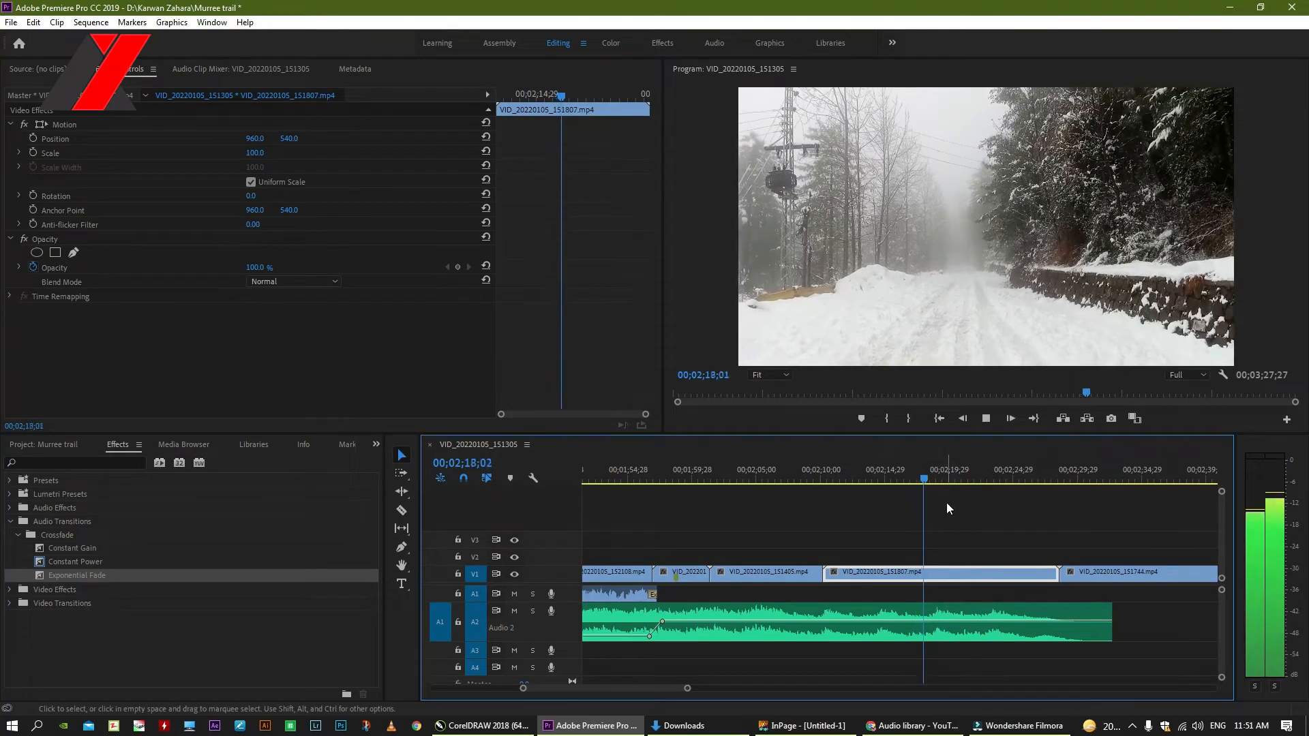
{"action": "key", "text": "space"}
{"action": "left_click_drag", "start_coordinate": [1061, 573], "coordinate": [929, 574]}
{"action": "left_click", "coordinate": [963, 577]}
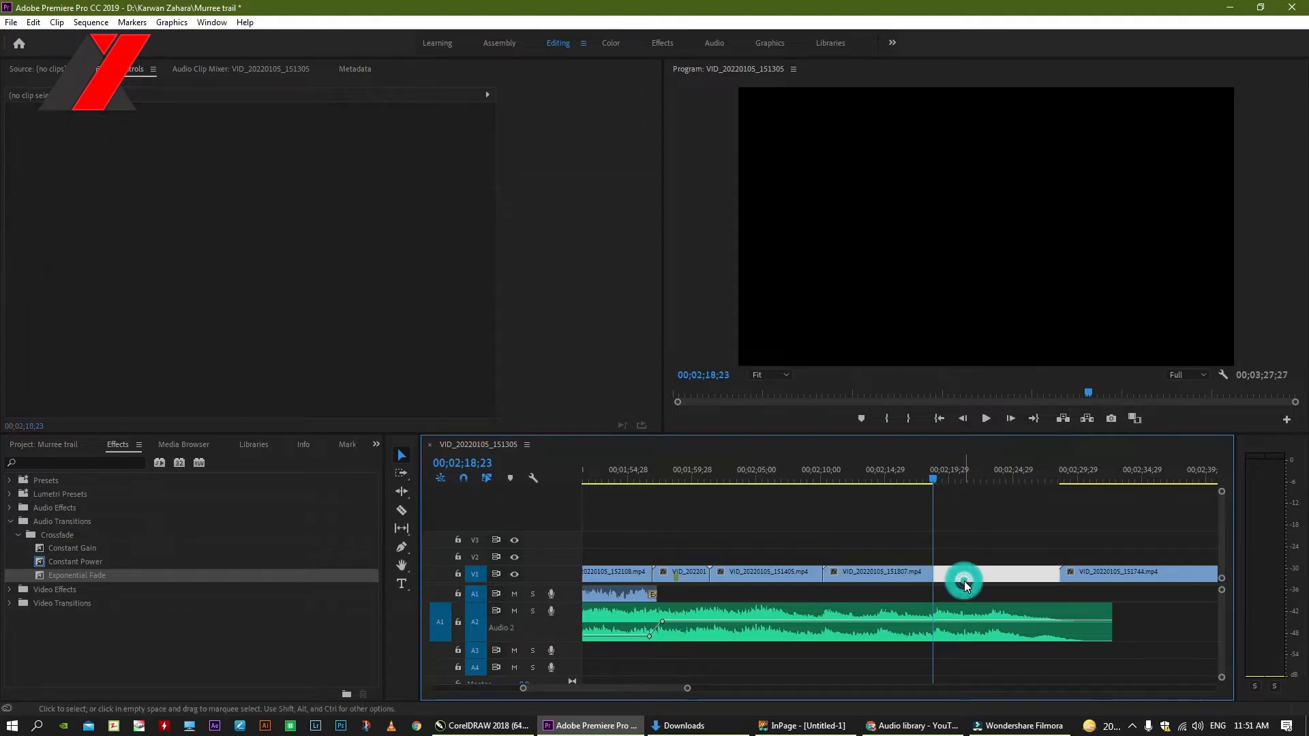
{"action": "key", "text": "Delete"}
{"action": "left_click", "coordinate": [917, 481]}
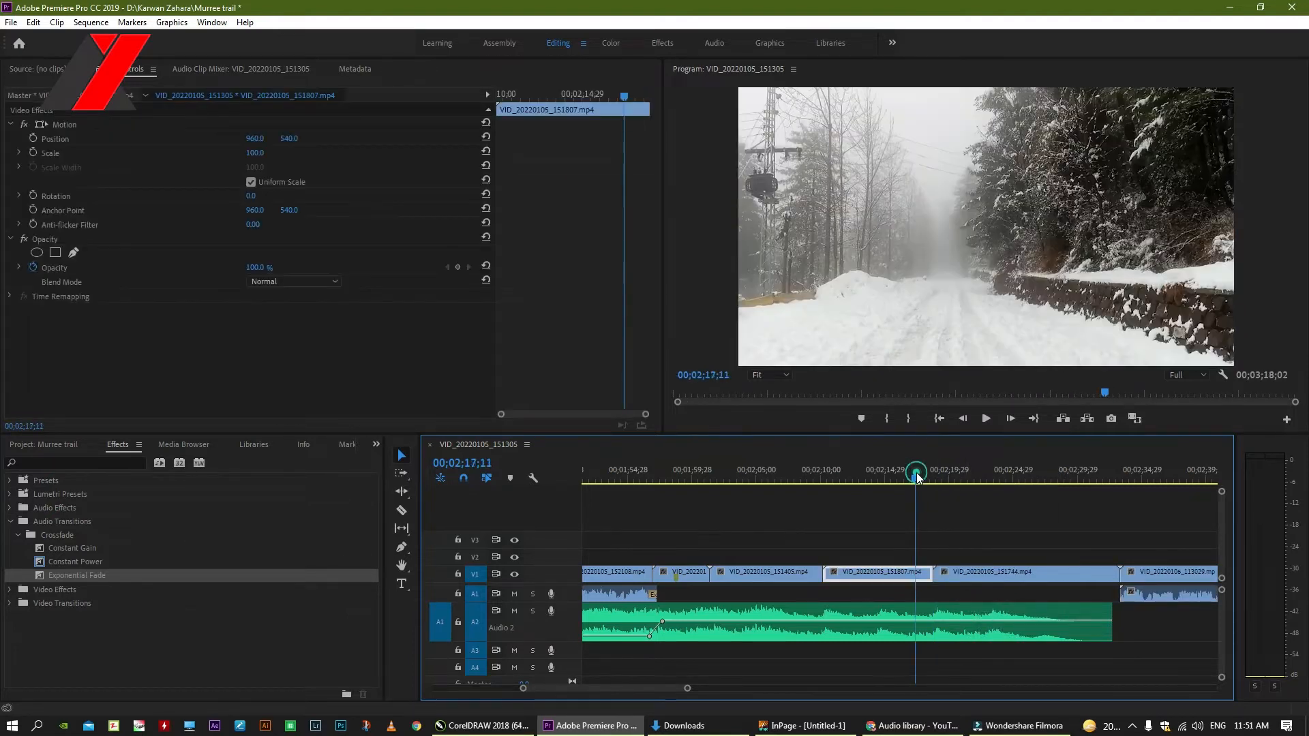
{"action": "key", "text": "space"}
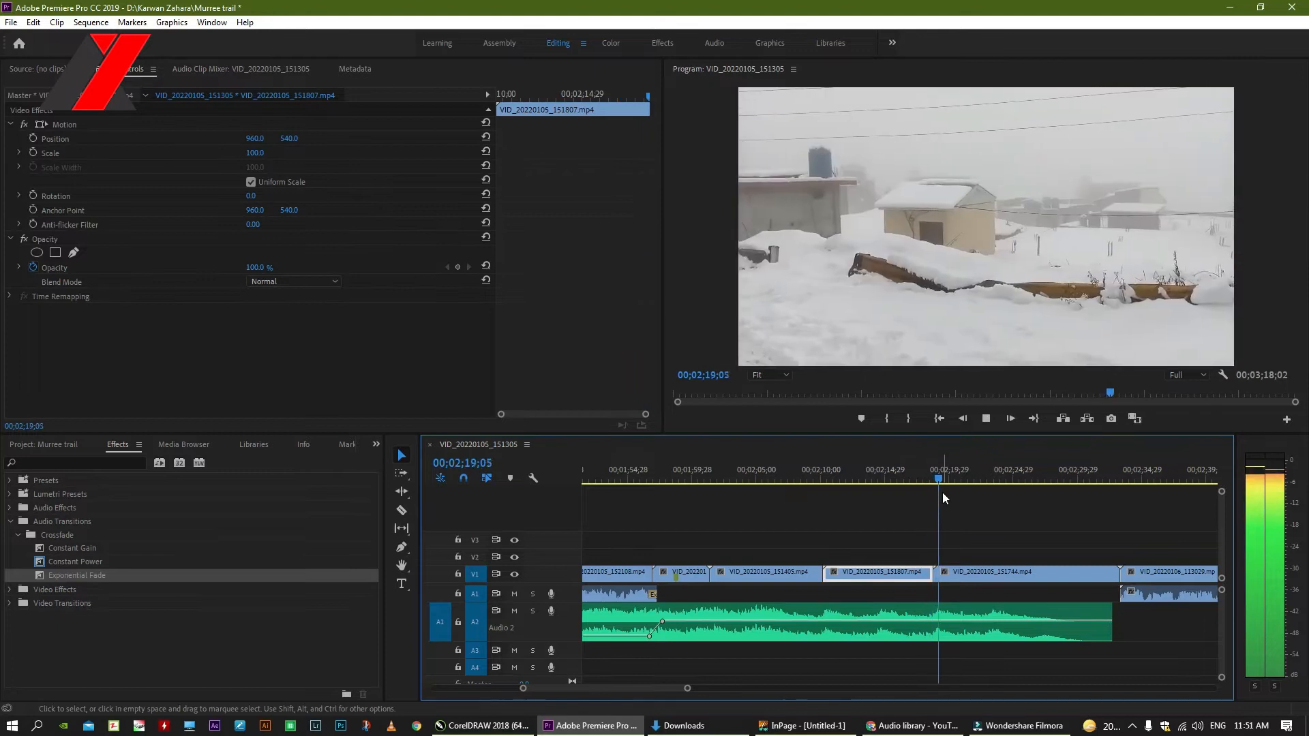
Move VID_20220106_113029.mp4 with its voice audio to start at 00;02;27;23, placing its video on V2 above the end of VID_20220105_151744.mp4
{"action": "left_click", "coordinate": [1026, 575]}
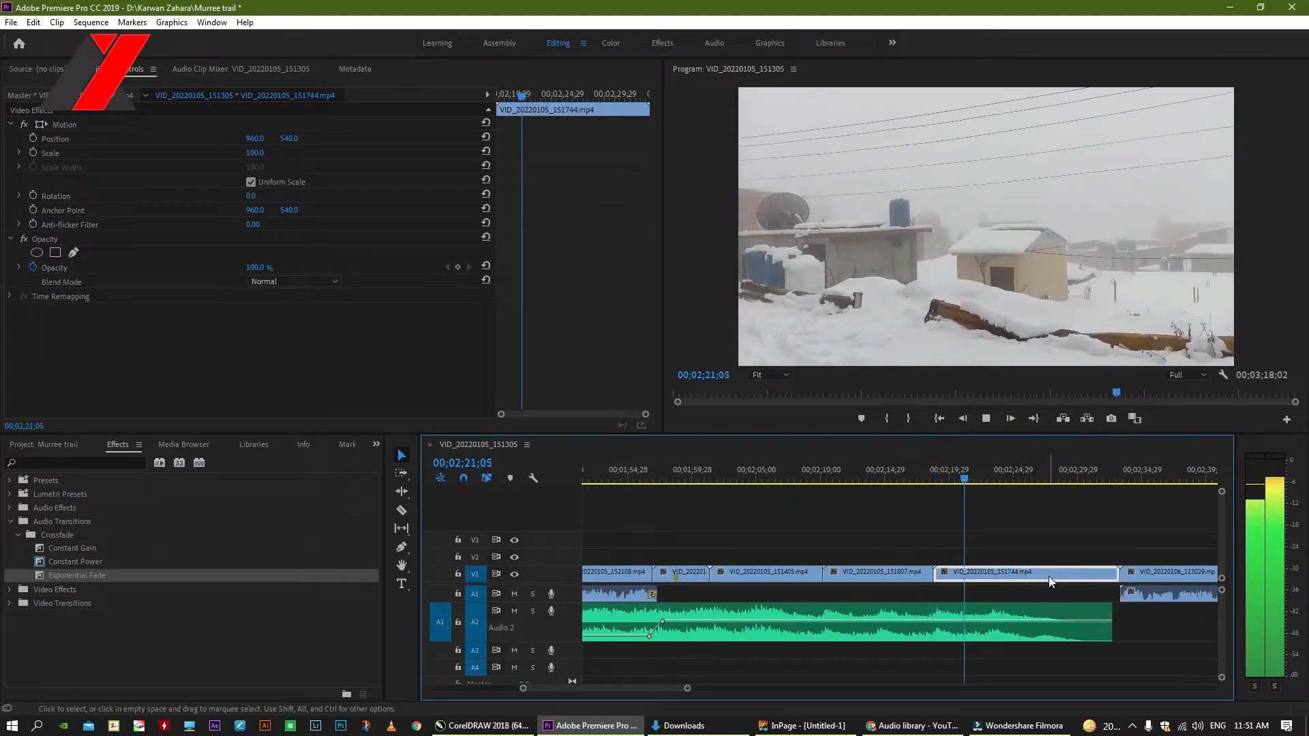
{"action": "key", "text": "minus"}
{"action": "key", "text": "equal"}
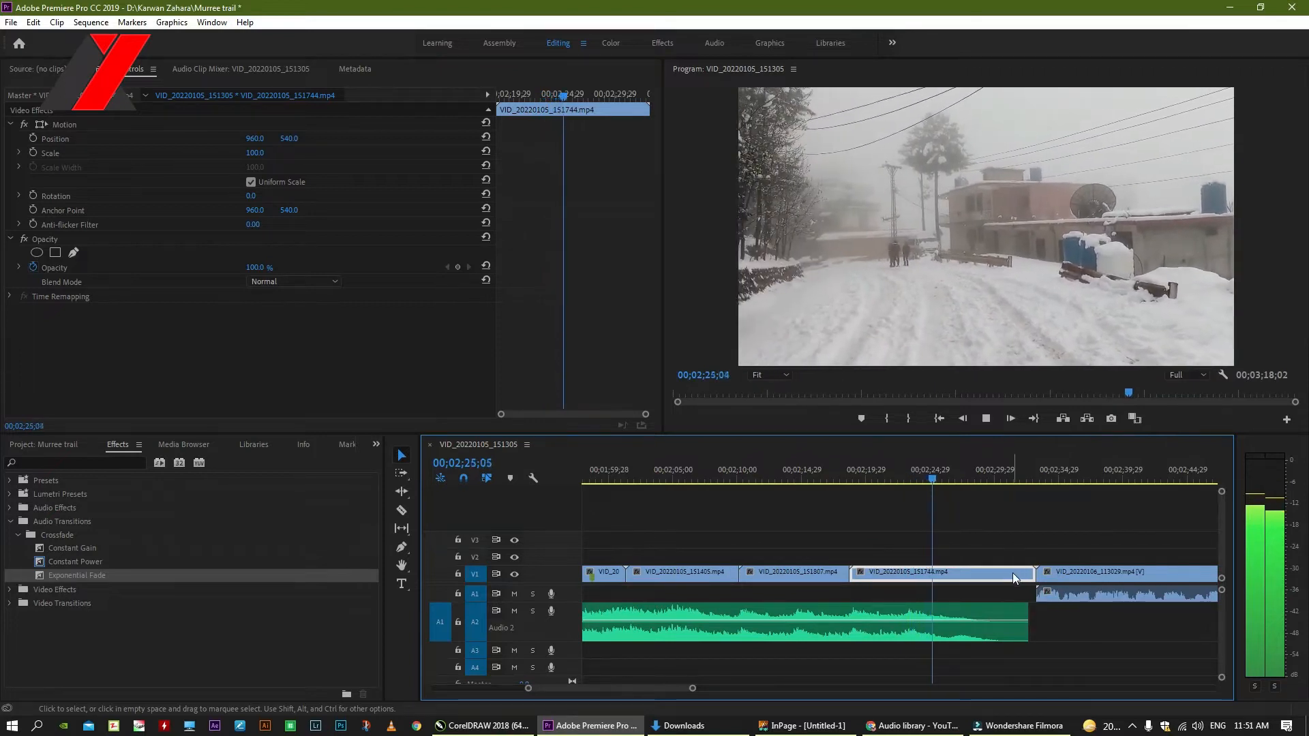
{"action": "left_click", "coordinate": [1063, 572]}
{"action": "left_click_drag", "start_coordinate": [1066, 566], "coordinate": [1039, 566]}
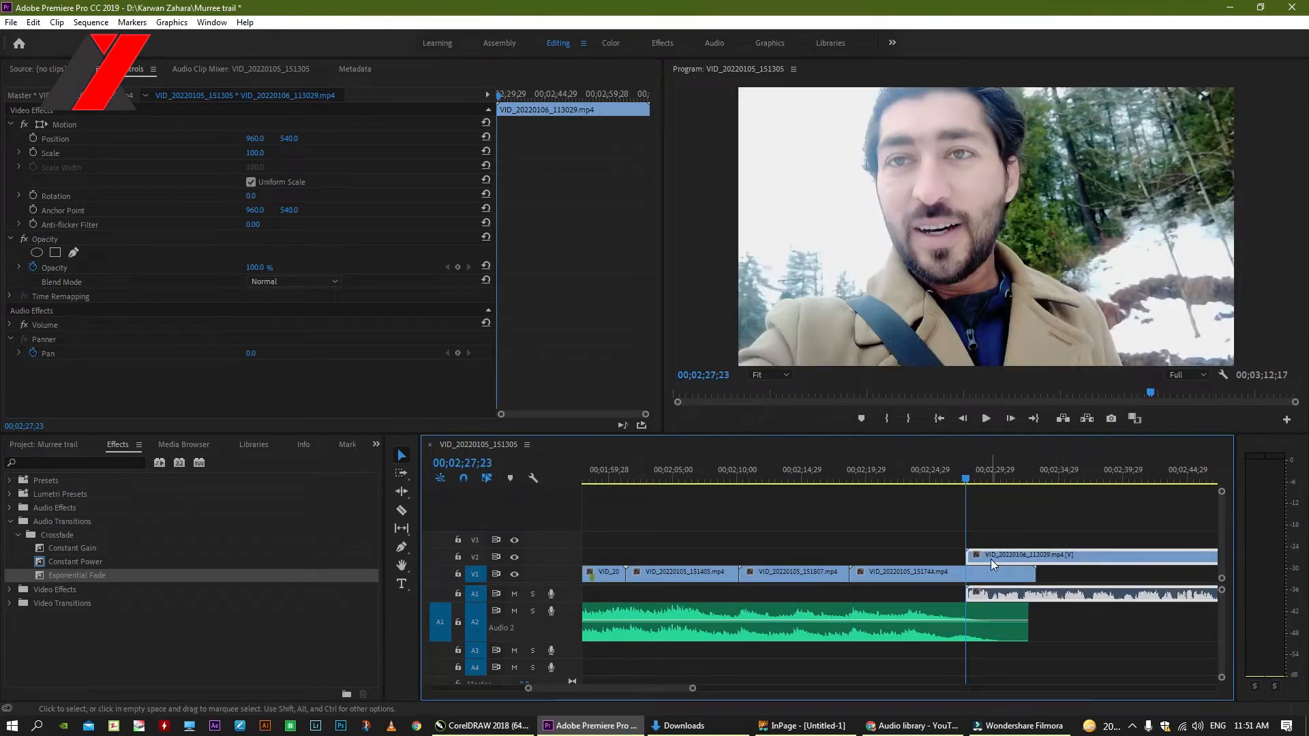
Unlink VID_20220106_113029.mp4, move only its video to V1 directly after VID_20220105_151744.mp4, and replay the early voice lead-in
{"action": "right_click", "coordinate": [991, 558]}
{"action": "left_click", "coordinate": [1018, 267]}
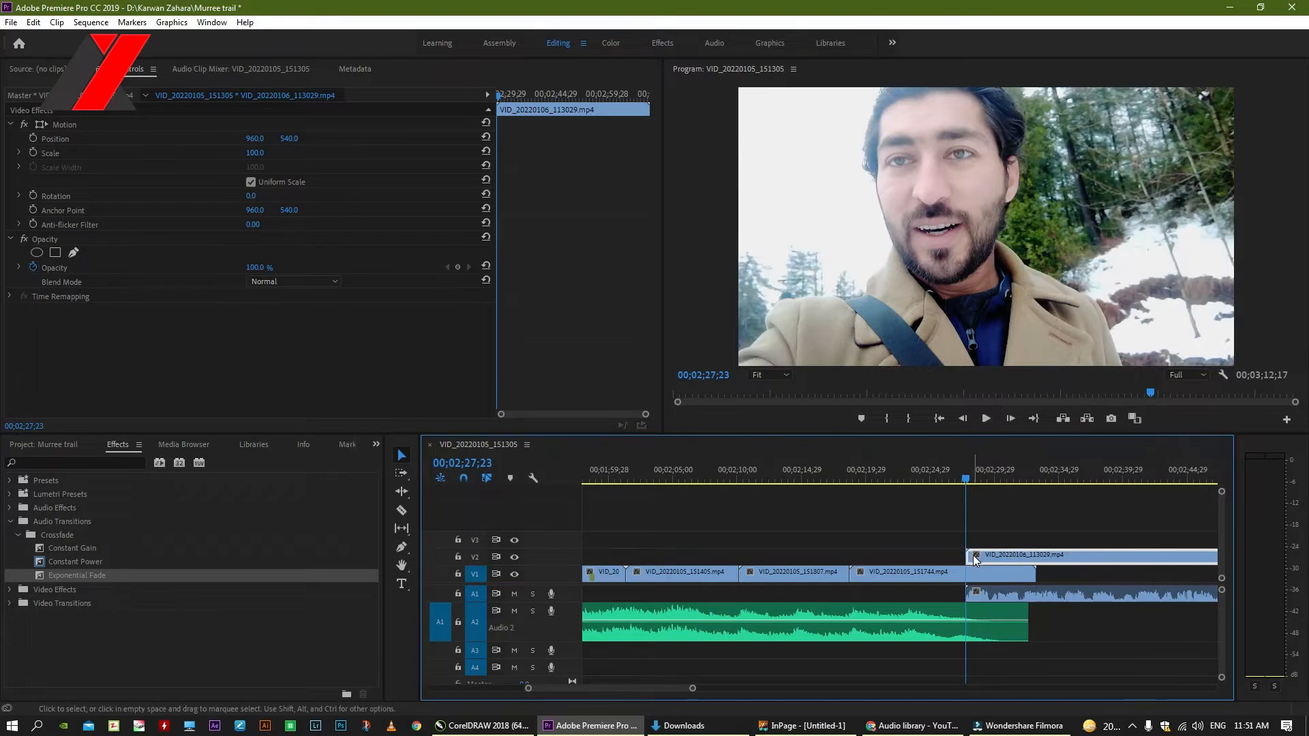
{"action": "left_click_drag", "start_coordinate": [973, 555], "coordinate": [1060, 574]}
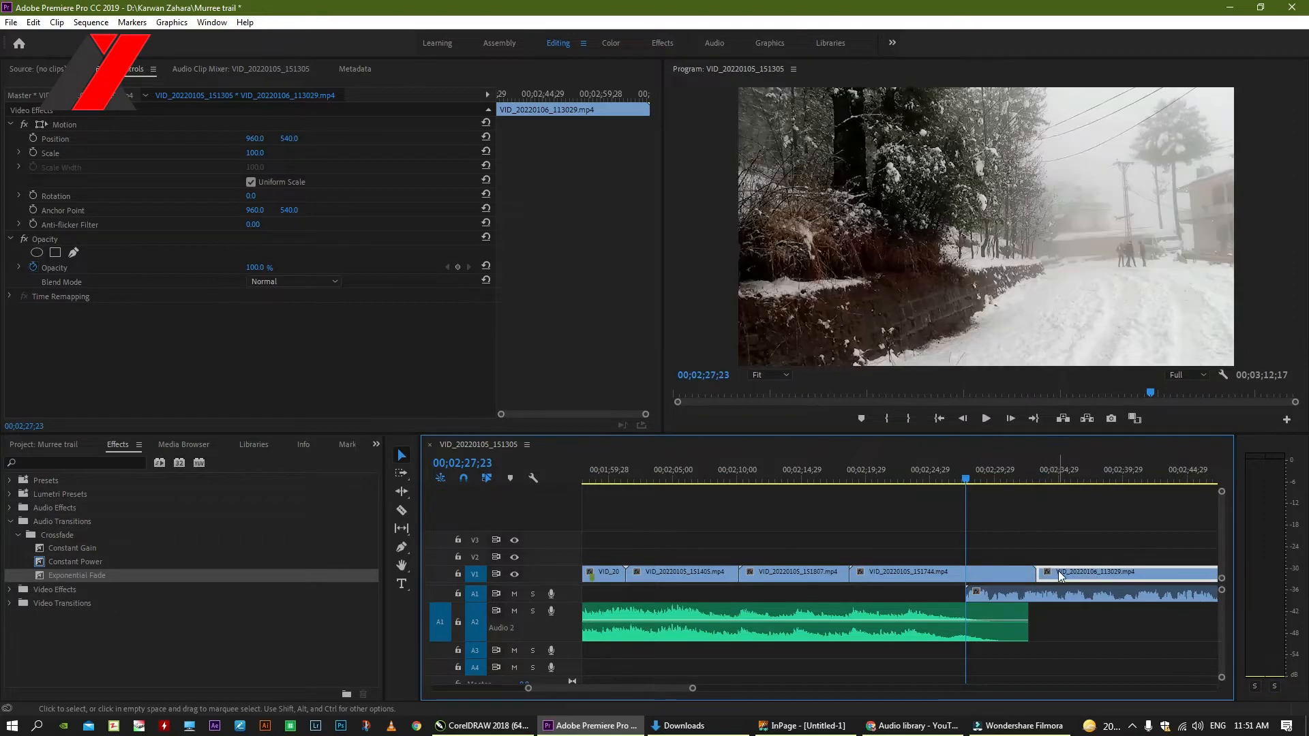
{"action": "left_click", "coordinate": [924, 472]}
{"action": "key", "text": "space"}
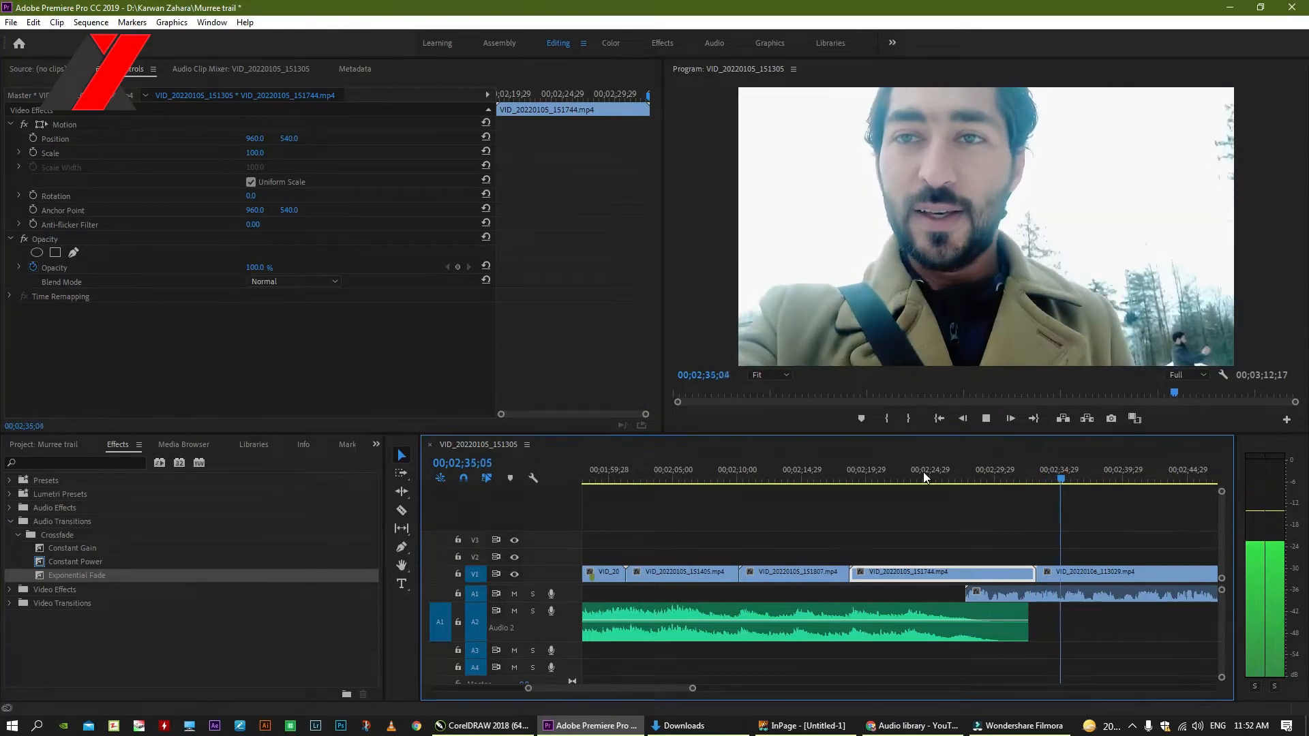
{"action": "key", "text": "minus"}
{"action": "key", "text": "minus"}
{"action": "key", "text": "space"}
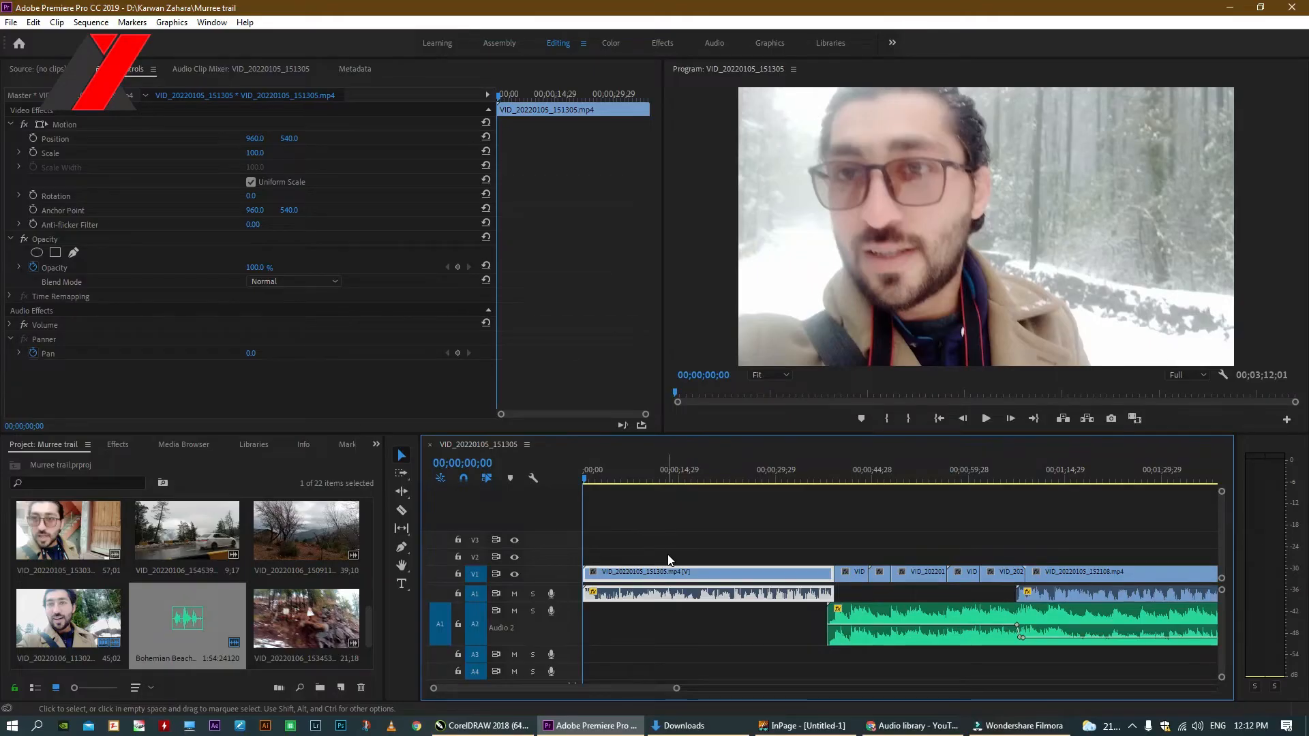
Start importing footage from the Murree Tour 5-6 folder, selecting MVI_5311, 5312, 5314, 5316, 5317, 5319, 5320, 5321, 5322 and 5324
{"action": "key", "text": "space"}
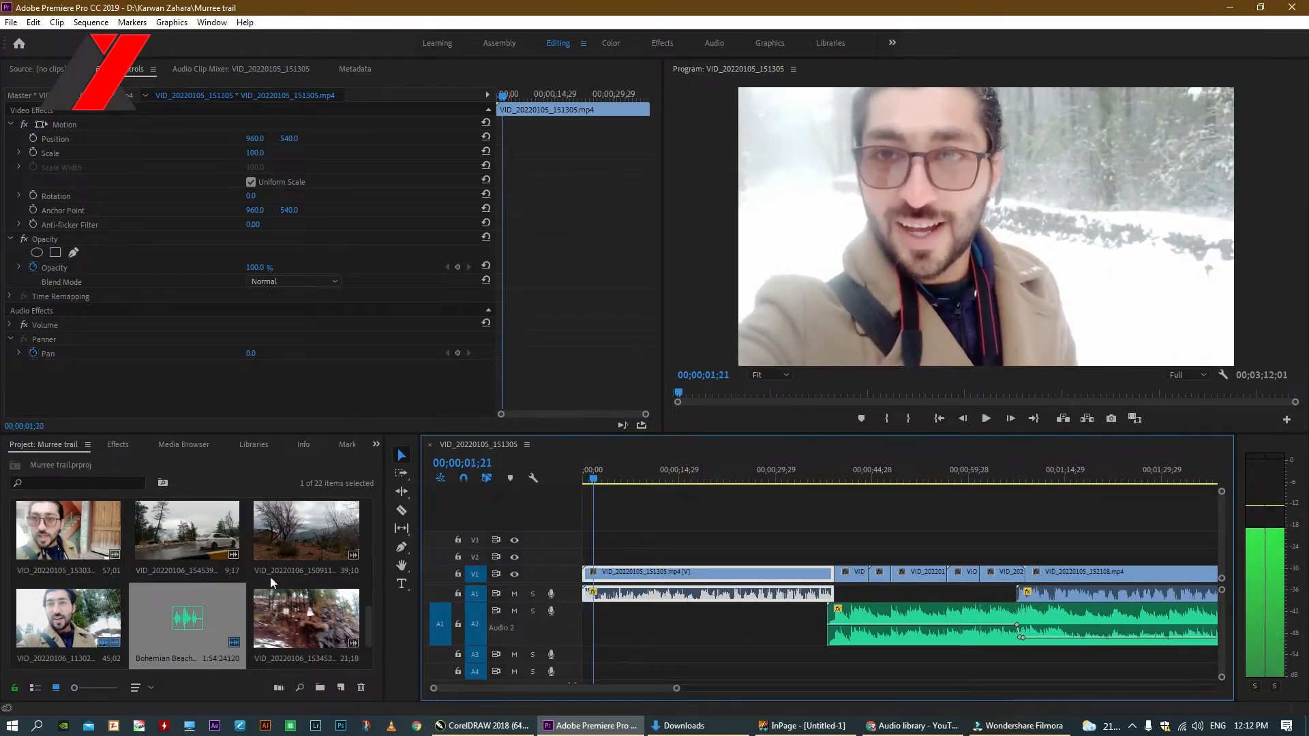
{"action": "scroll", "coordinate": [300, 628], "scroll_direction": "down", "scroll_amount": 2}
{"action": "left_click", "coordinate": [303, 629]}
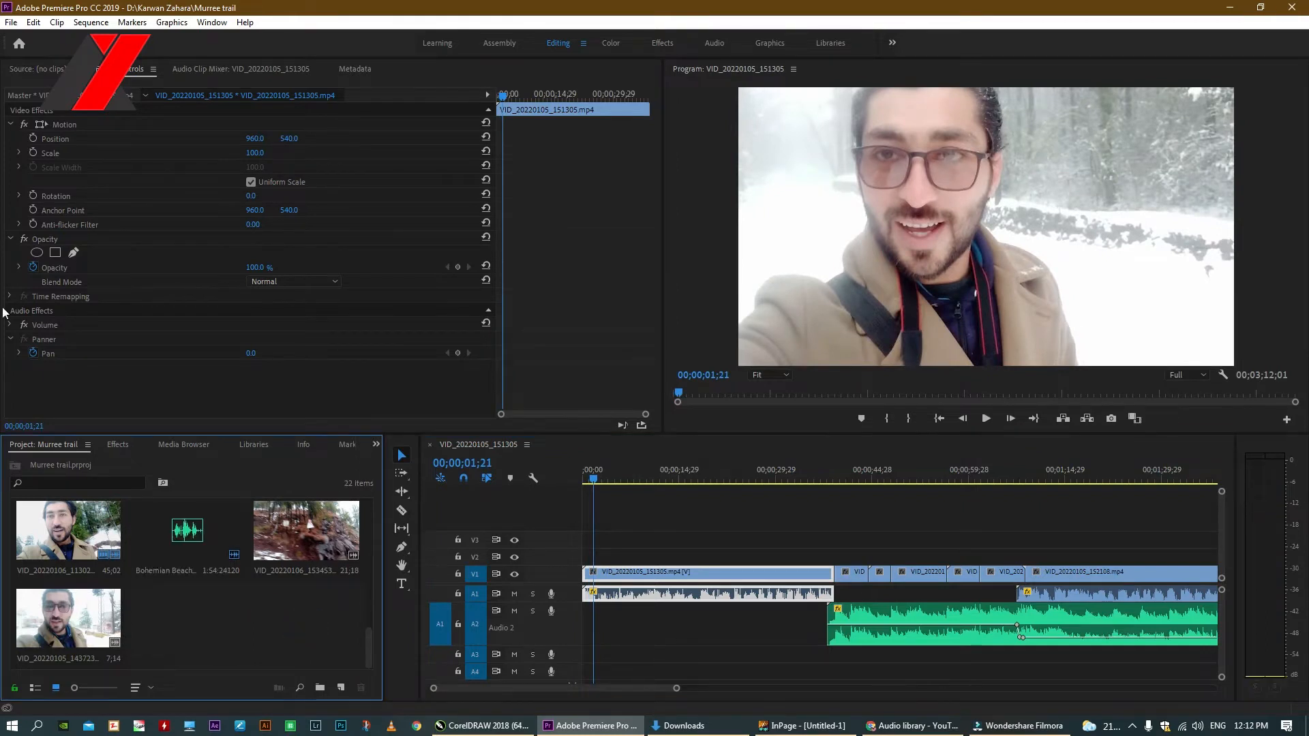
{"action": "key", "text": "ctrl+i"}
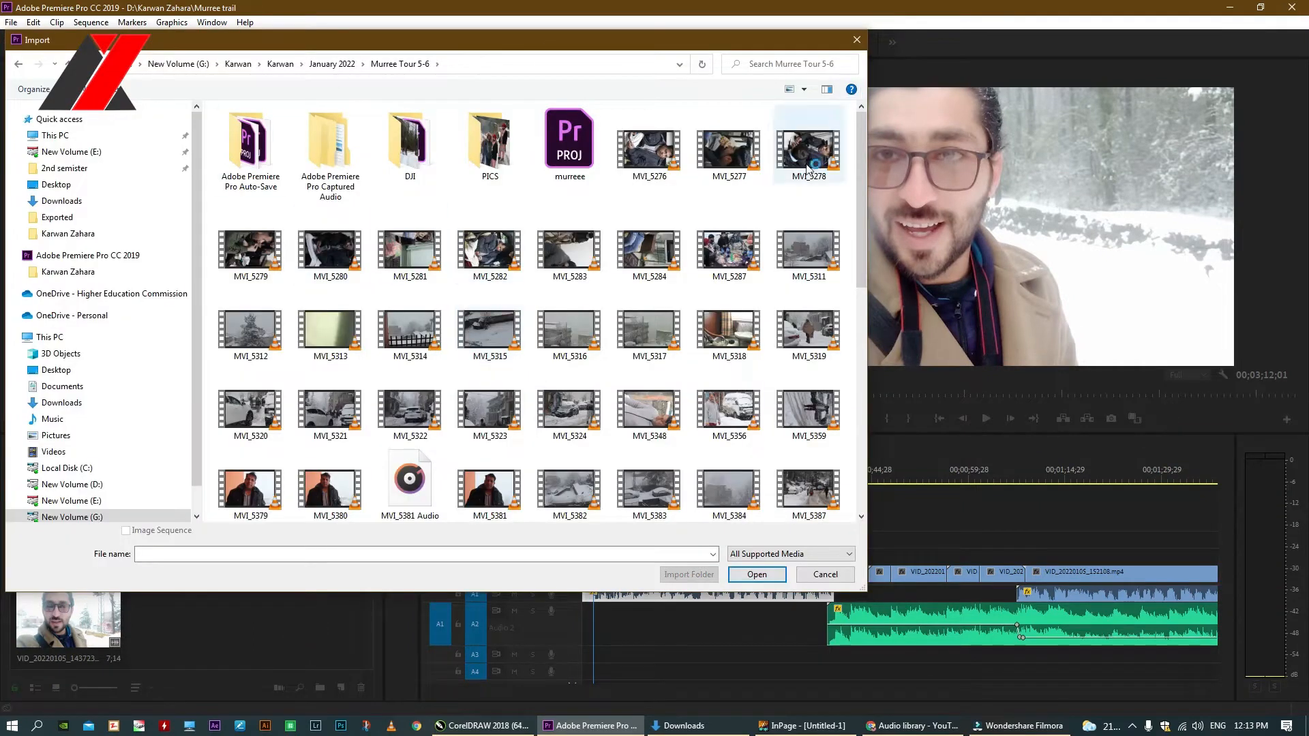
{"action": "left_click", "coordinate": [815, 256]}
{"action": "left_click", "coordinate": [250, 331], "text": "ctrl"}
{"action": "left_click", "coordinate": [410, 331], "text": "ctrl"}
{"action": "left_click", "coordinate": [580, 348], "text": "ctrl"}
{"action": "left_click", "coordinate": [651, 334], "text": "ctrl"}
{"action": "left_click", "coordinate": [801, 356], "text": "ctrl"}
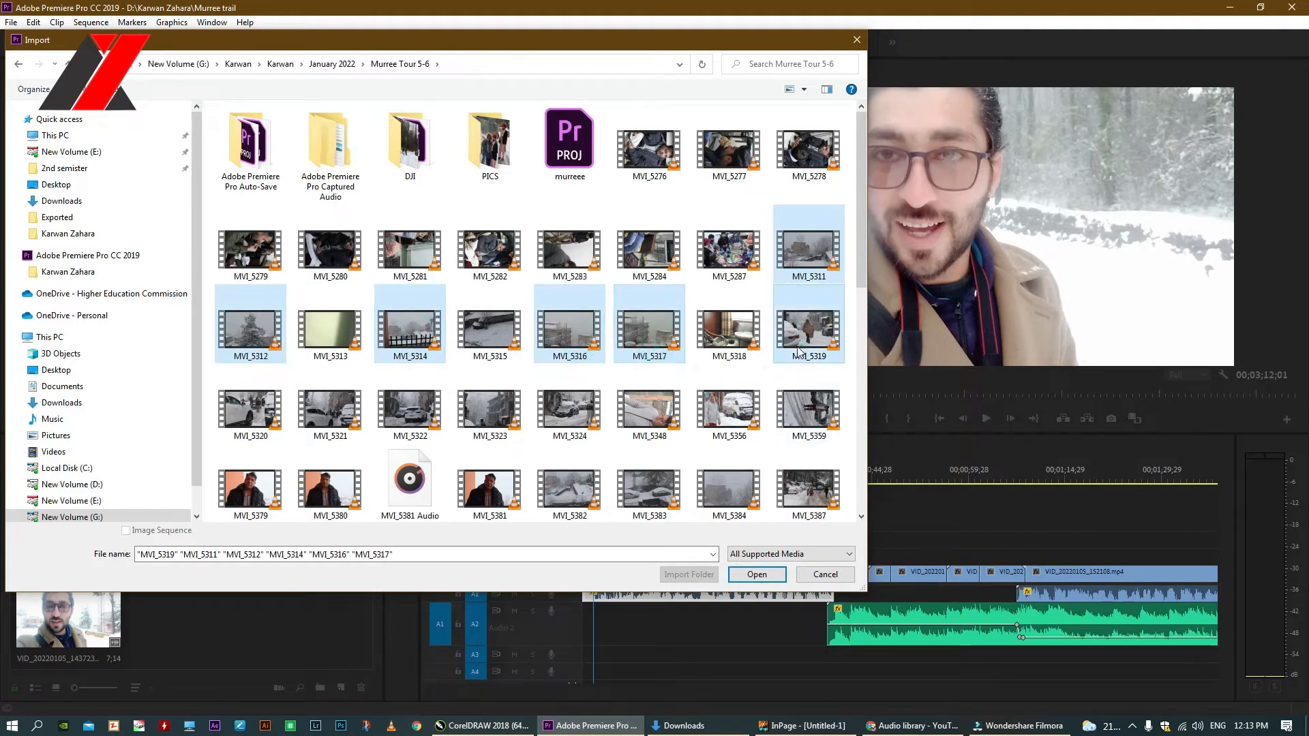
{"action": "left_click", "coordinate": [571, 423], "text": "ctrl"}
{"action": "left_click", "coordinate": [412, 413], "text": "ctrl"}
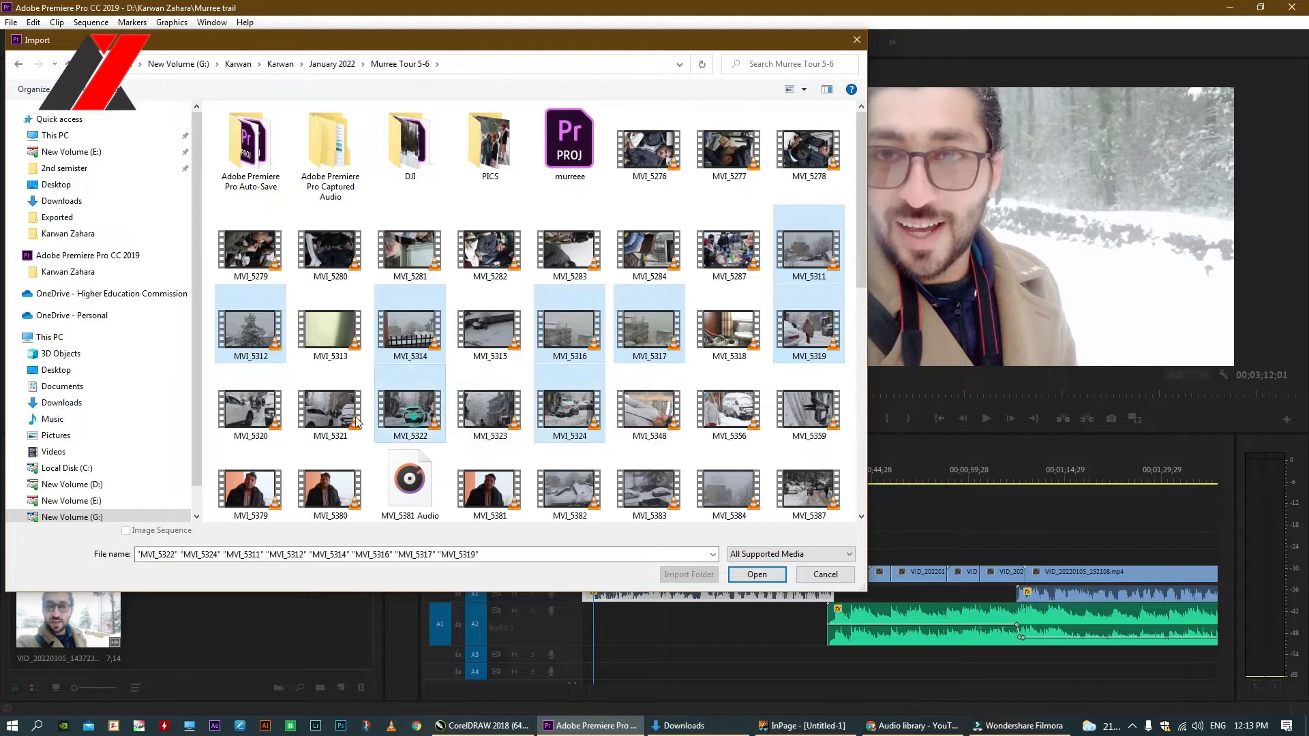
{"action": "left_click", "coordinate": [334, 412], "text": "ctrl"}
{"action": "left_click", "coordinate": [258, 428], "text": "ctrl"}
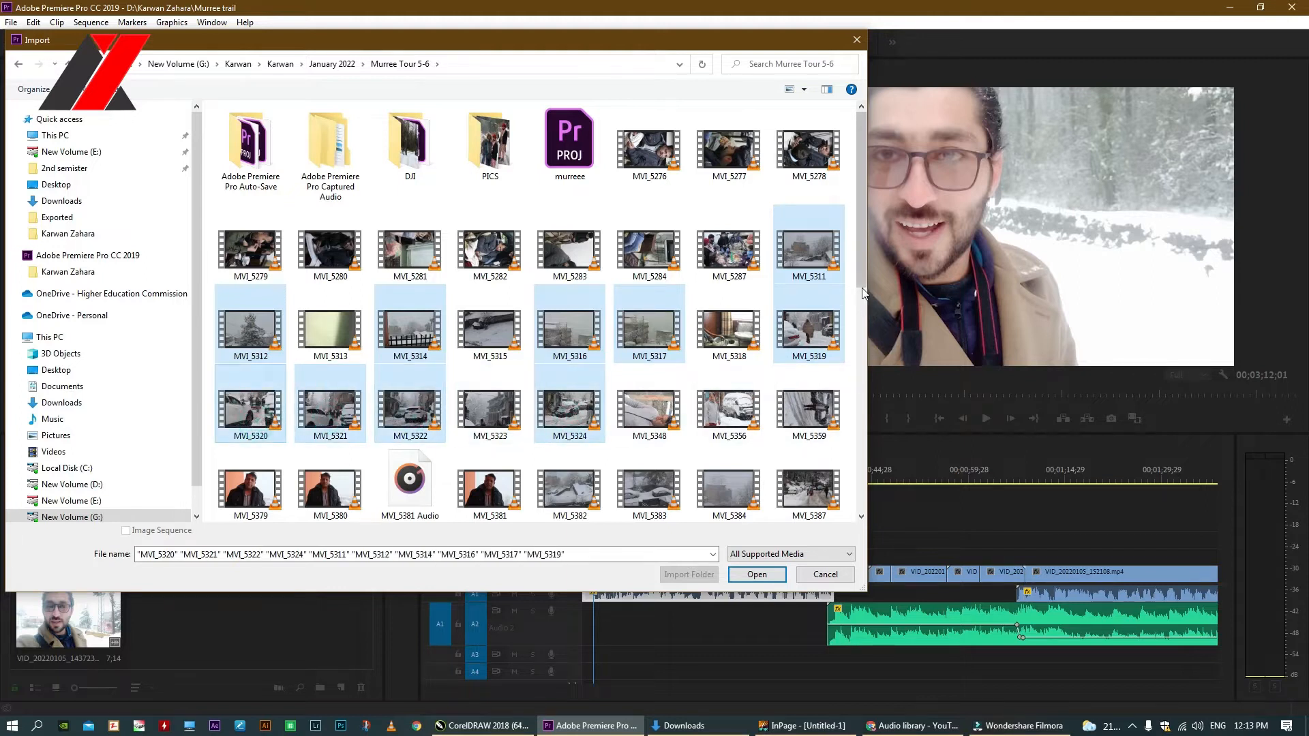
Add MVI_5384, MVI_5413, MVI_5433, MVI_5464 and MVI_5546 to the file selection and import all the selected clips
{"action": "scroll", "coordinate": [863, 293], "scroll_direction": "down", "scroll_amount": 2}
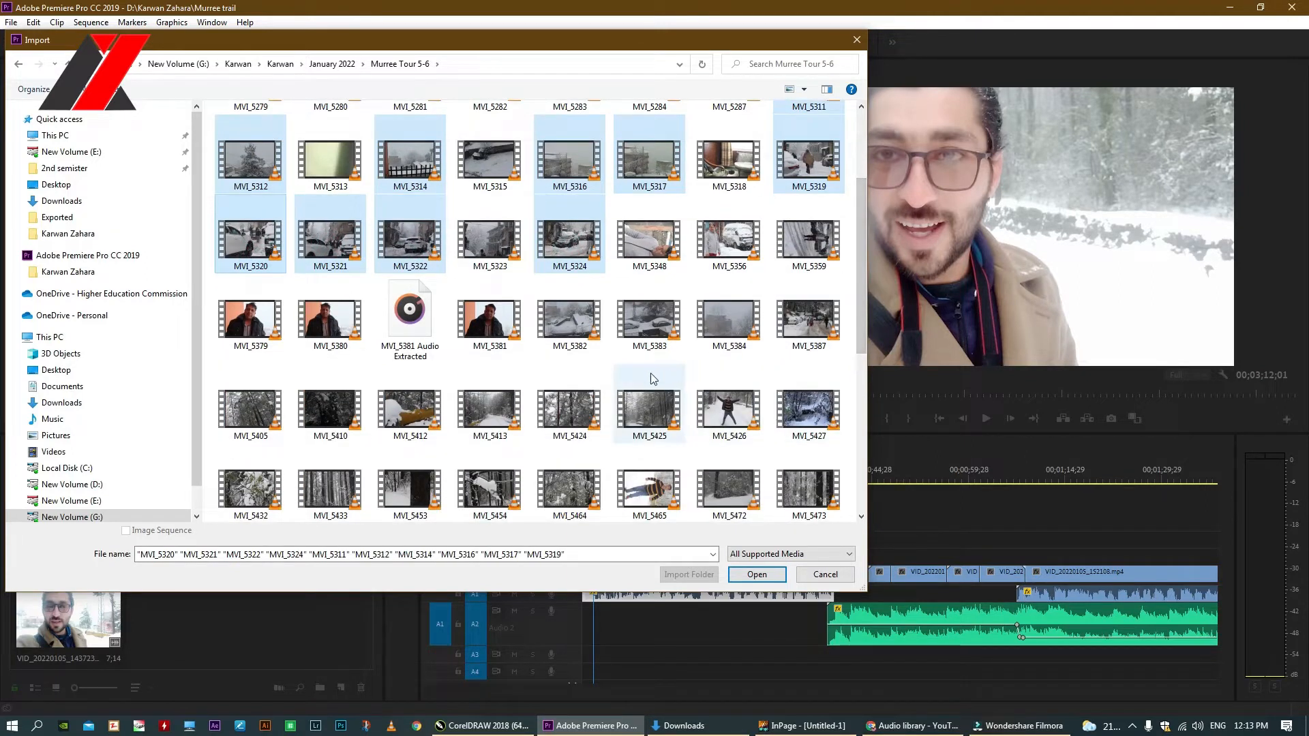
{"action": "left_click", "coordinate": [706, 317], "text": "ctrl"}
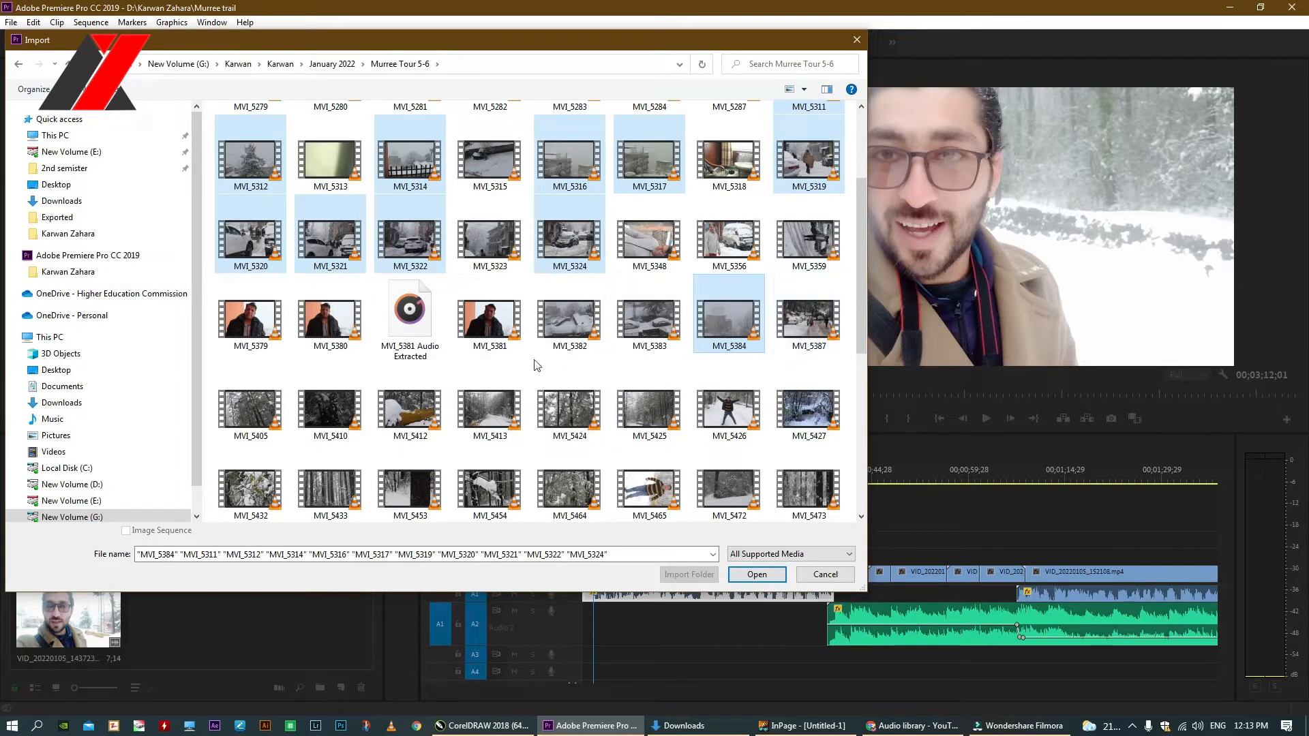
{"action": "left_click", "coordinate": [487, 409], "text": "ctrl"}
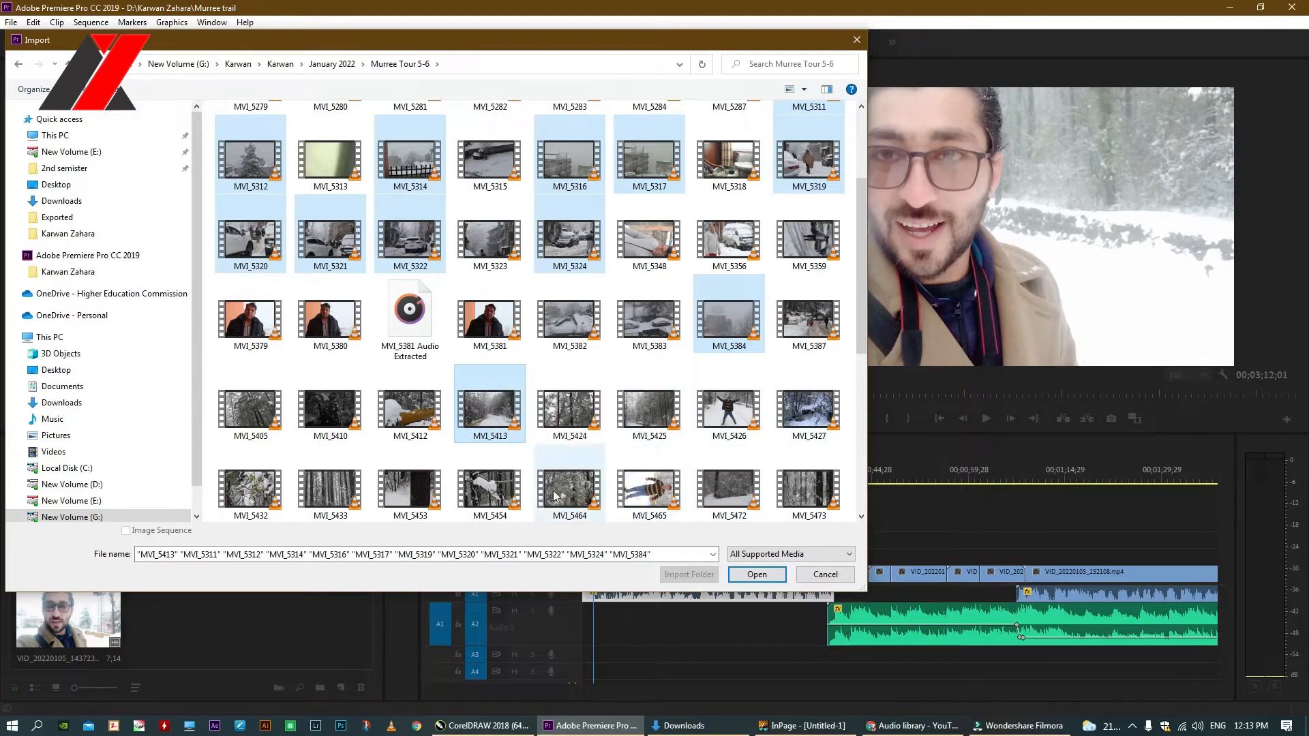
{"action": "left_click", "coordinate": [334, 507], "text": "ctrl"}
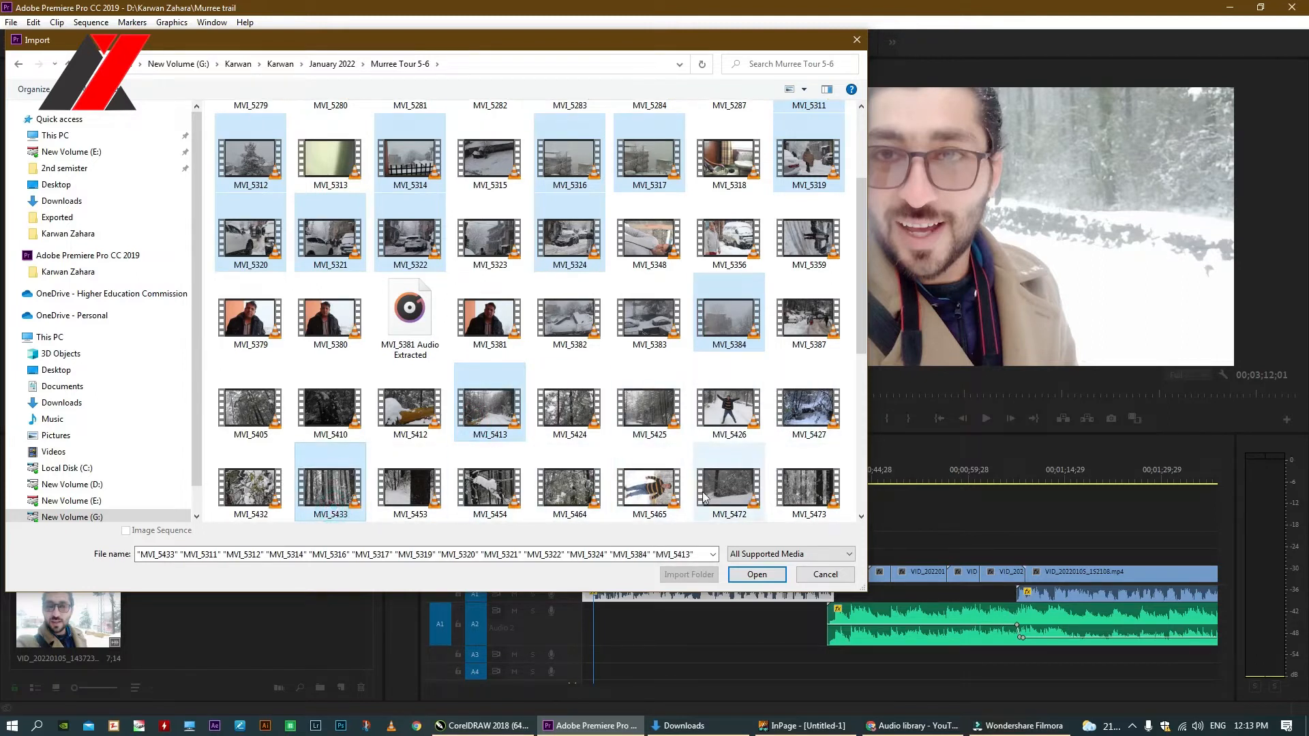
{"action": "left_click", "coordinate": [570, 492], "text": "ctrl"}
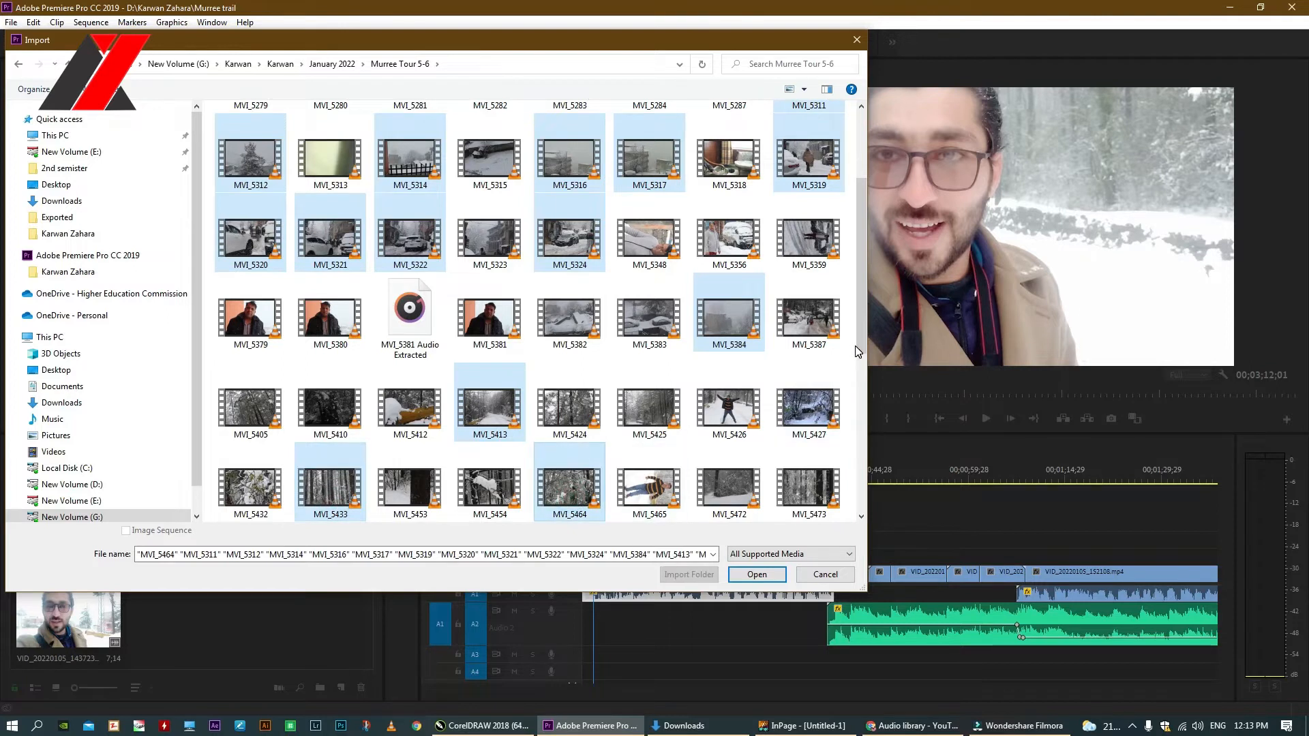
{"action": "left_click_drag", "start_coordinate": [867, 339], "coordinate": [860, 476]}
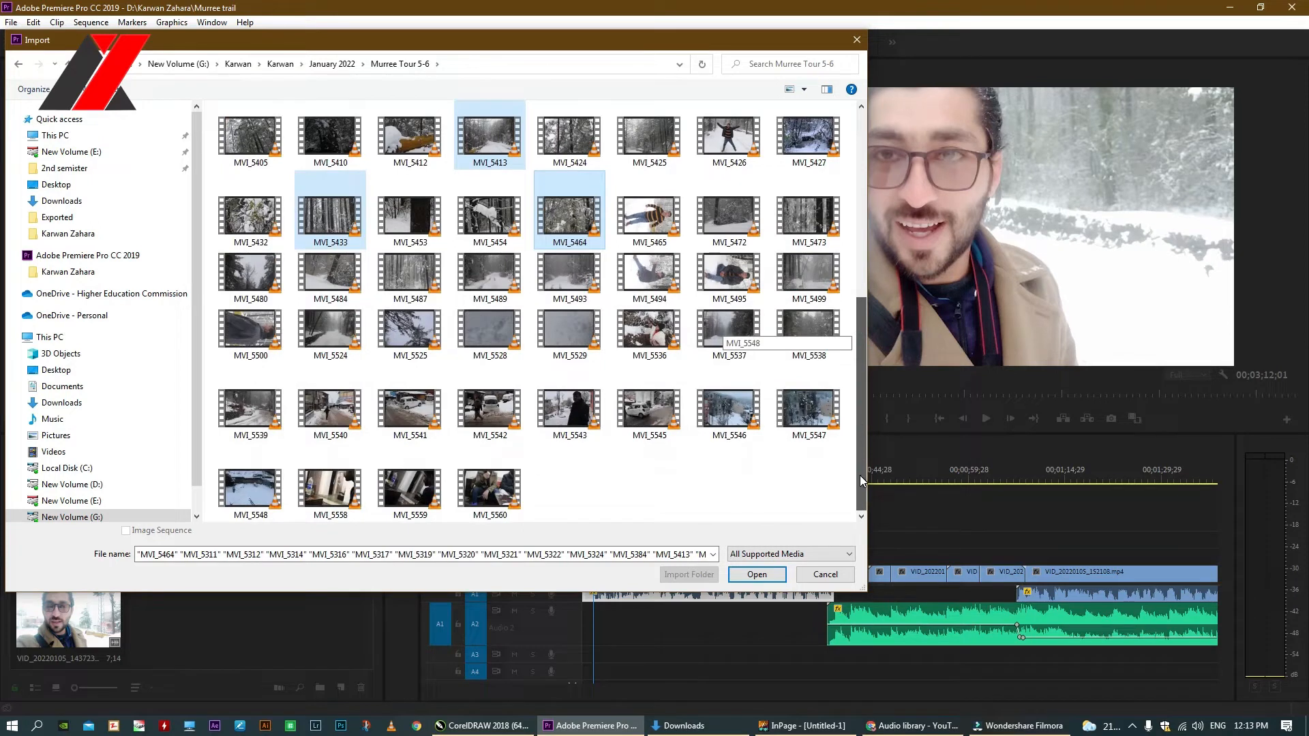
{"action": "left_click", "coordinate": [746, 427], "text": "ctrl"}
{"action": "left_click", "coordinate": [756, 575]}
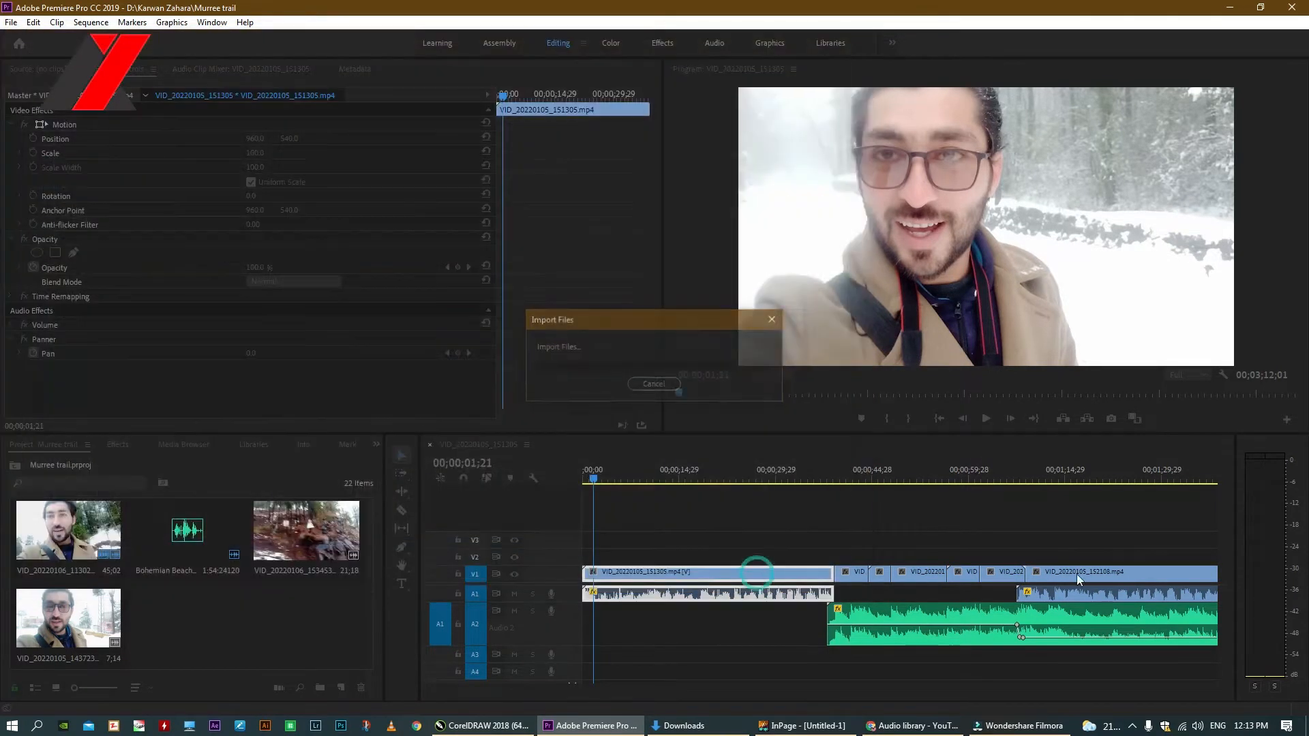
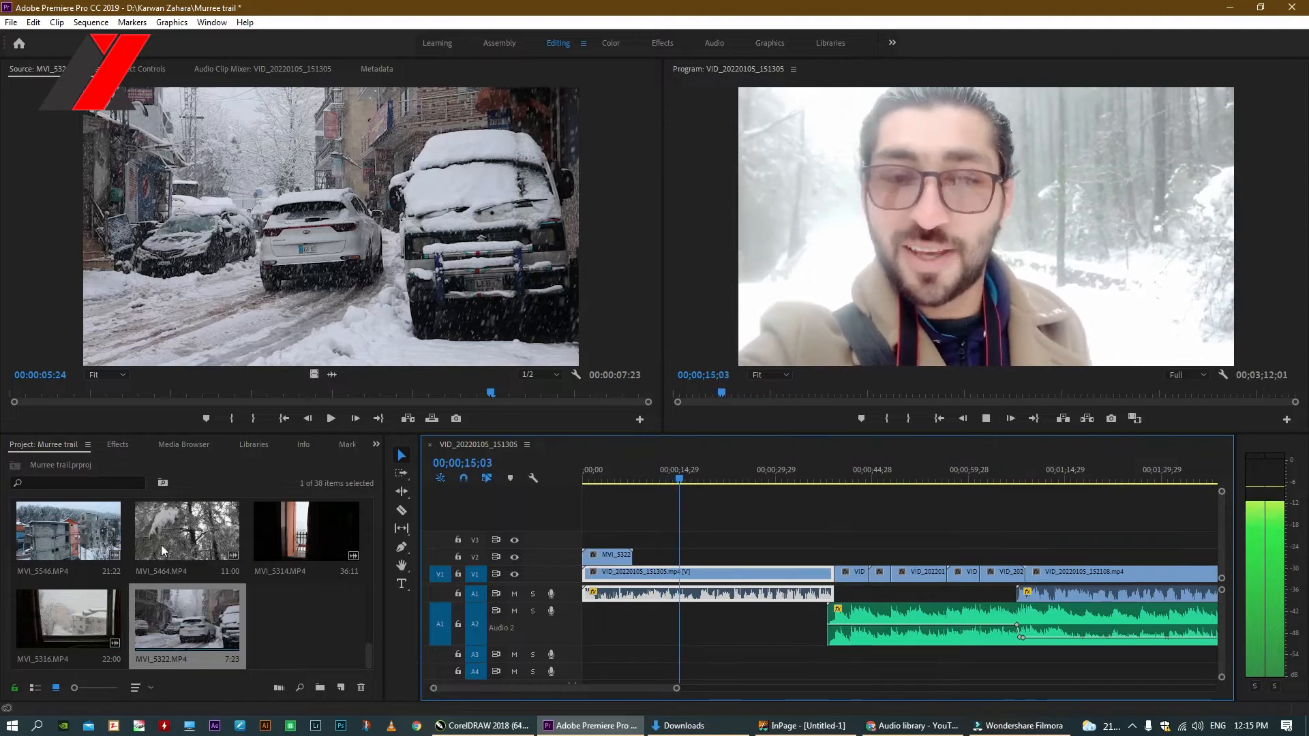
Mark a 00:00:09:19 section of MVI_5312.MP4 ending at 00:00:15:09 and place only its video on V2 at 00;00;21;27 over the first talking clip
{"action": "scroll", "coordinate": [211, 566], "scroll_direction": "up", "scroll_amount": 1}
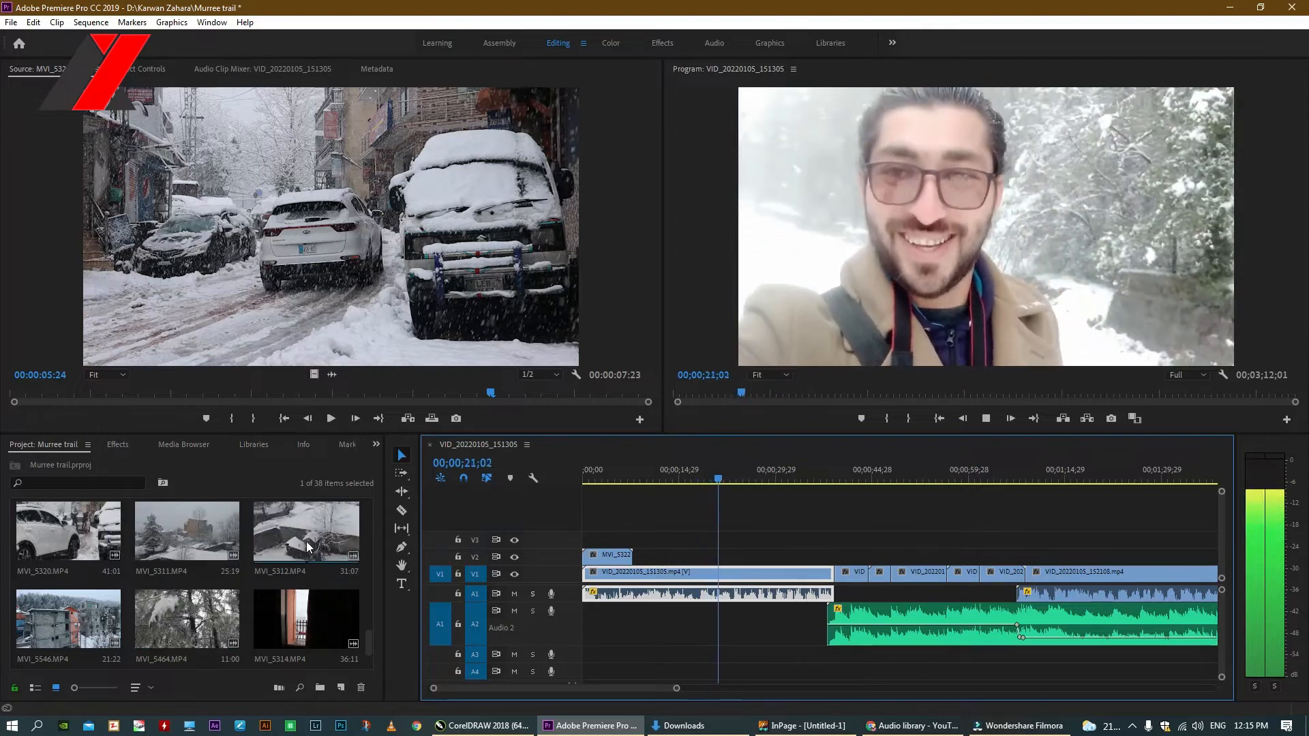
{"action": "double_click", "coordinate": [305, 541]}
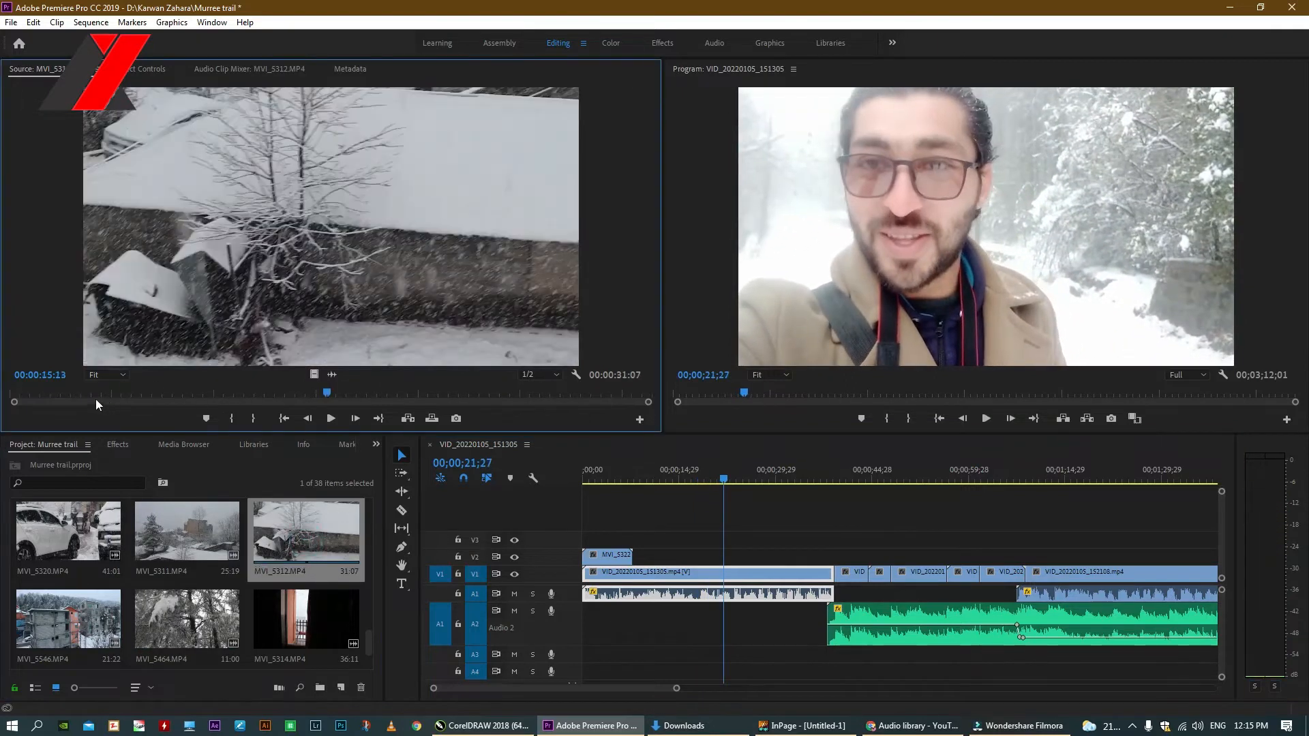
{"action": "left_click", "coordinate": [51, 394]}
{"action": "key", "text": "space"}
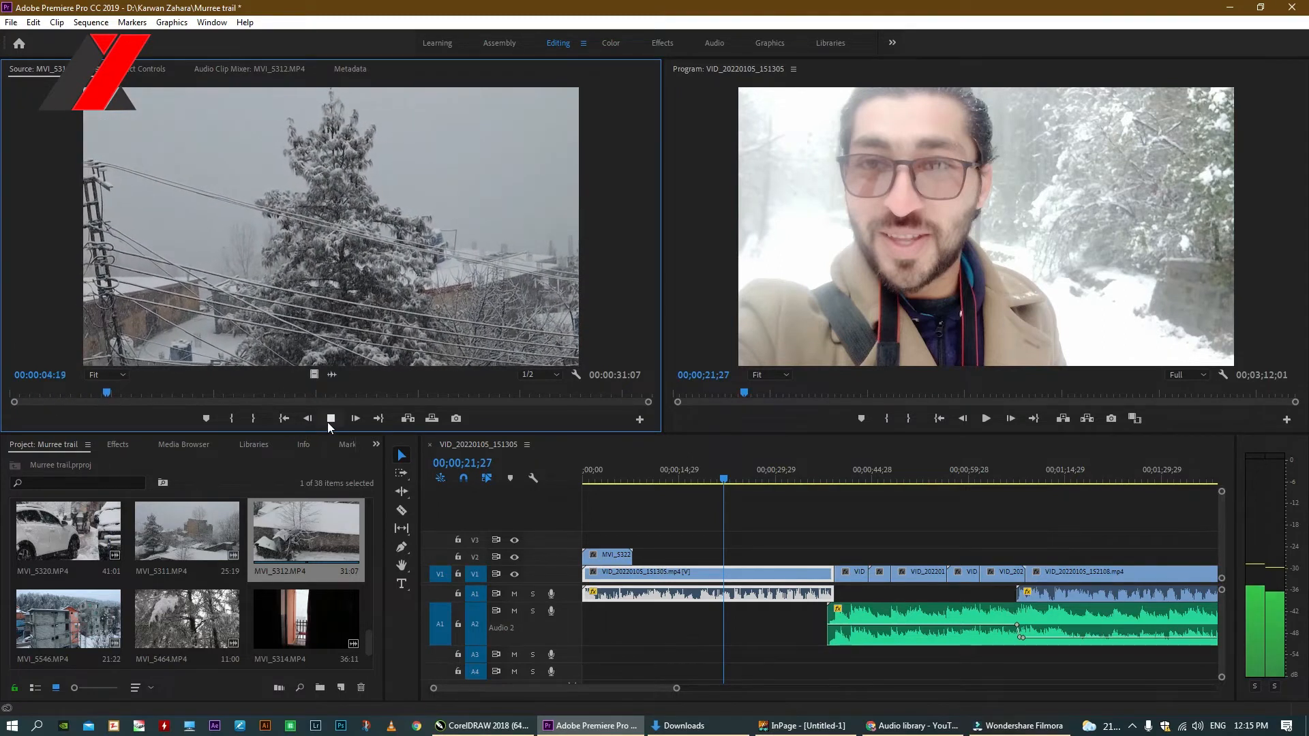
{"action": "left_click", "coordinate": [232, 417]}
{"action": "left_click", "coordinate": [238, 399]}
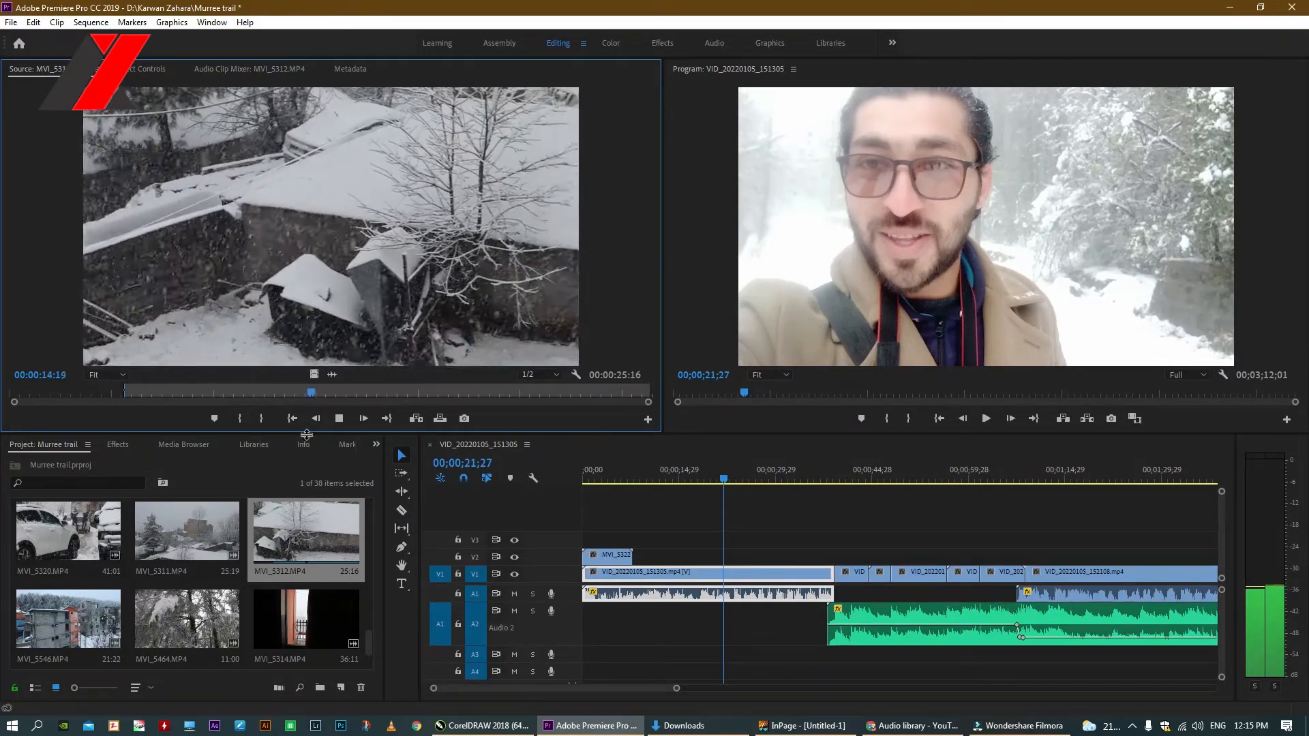
{"action": "left_click", "coordinate": [261, 418]}
{"action": "left_click_drag", "start_coordinate": [314, 374], "coordinate": [762, 559]}
{"action": "key", "text": "space"}
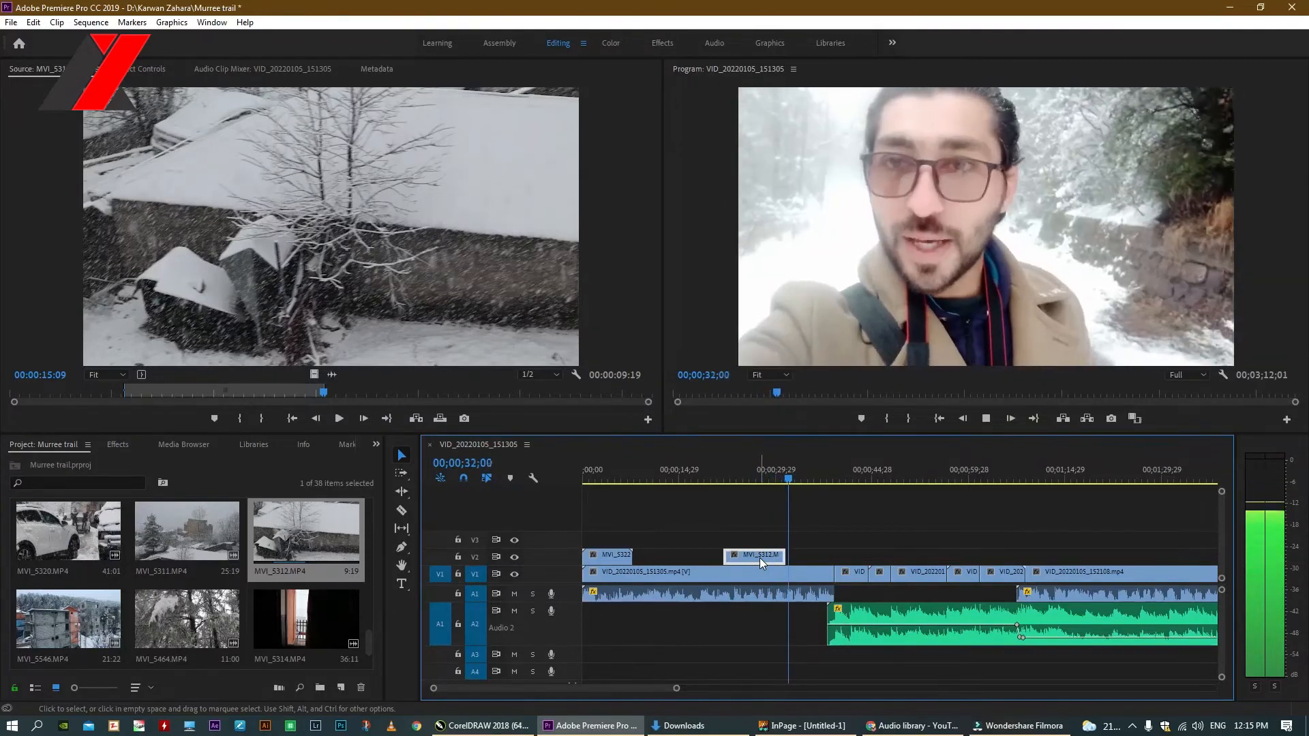
Review the sequence from about 00;00;37;27 through the music section into the talking clip VID_20220105_152108.mp4
{"action": "left_click", "coordinate": [828, 470]}
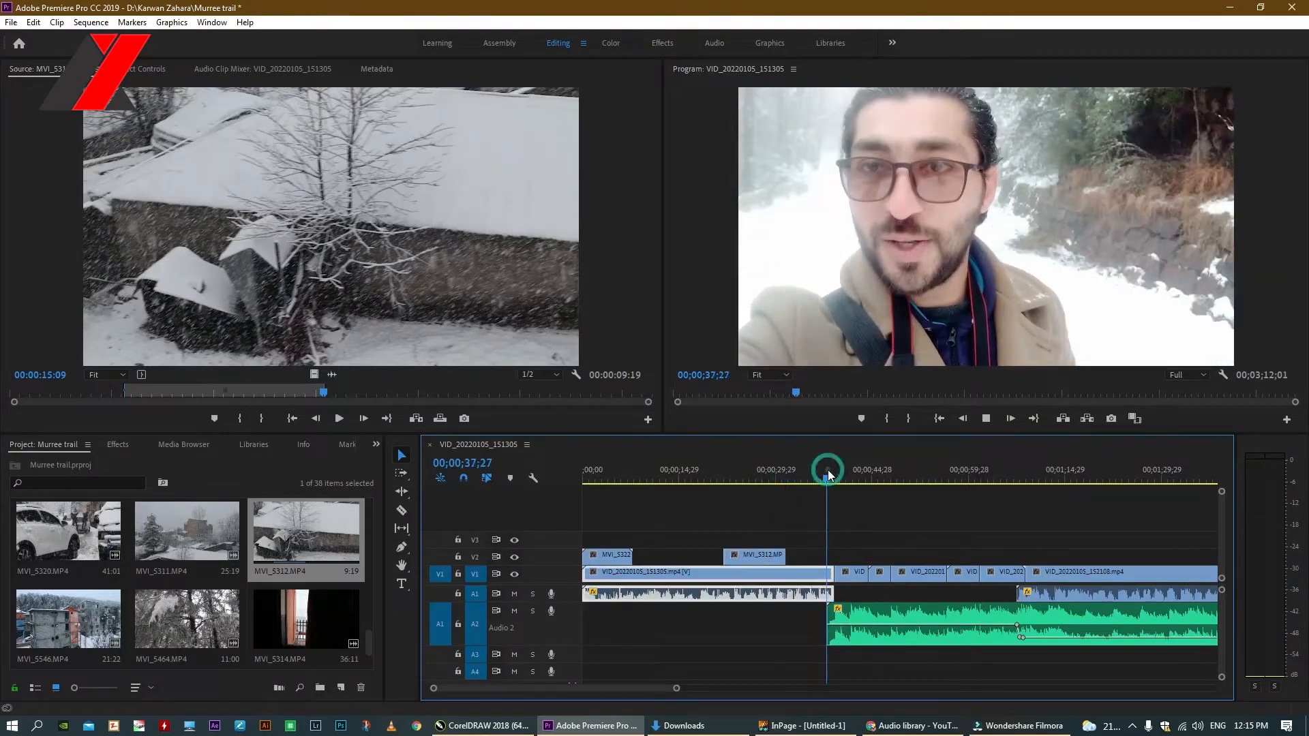
{"action": "key", "text": "minus"}
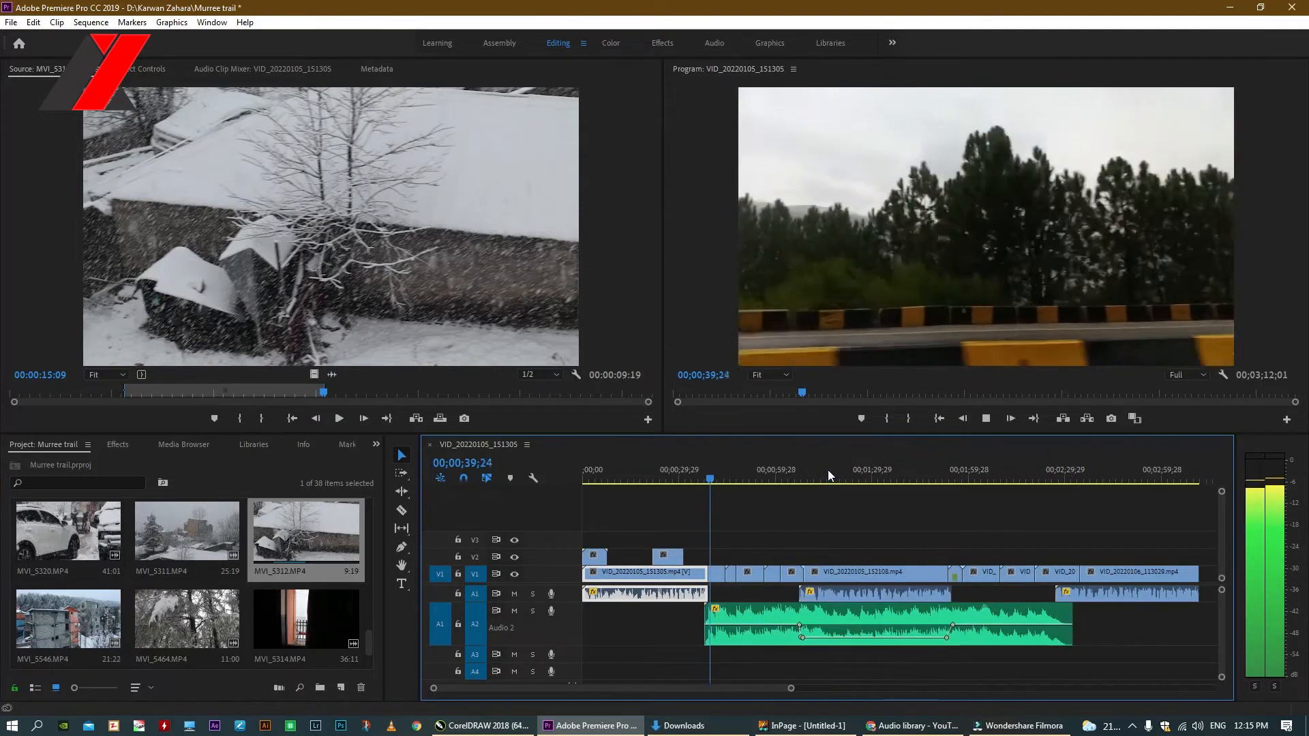
{"action": "key", "text": "equal"}
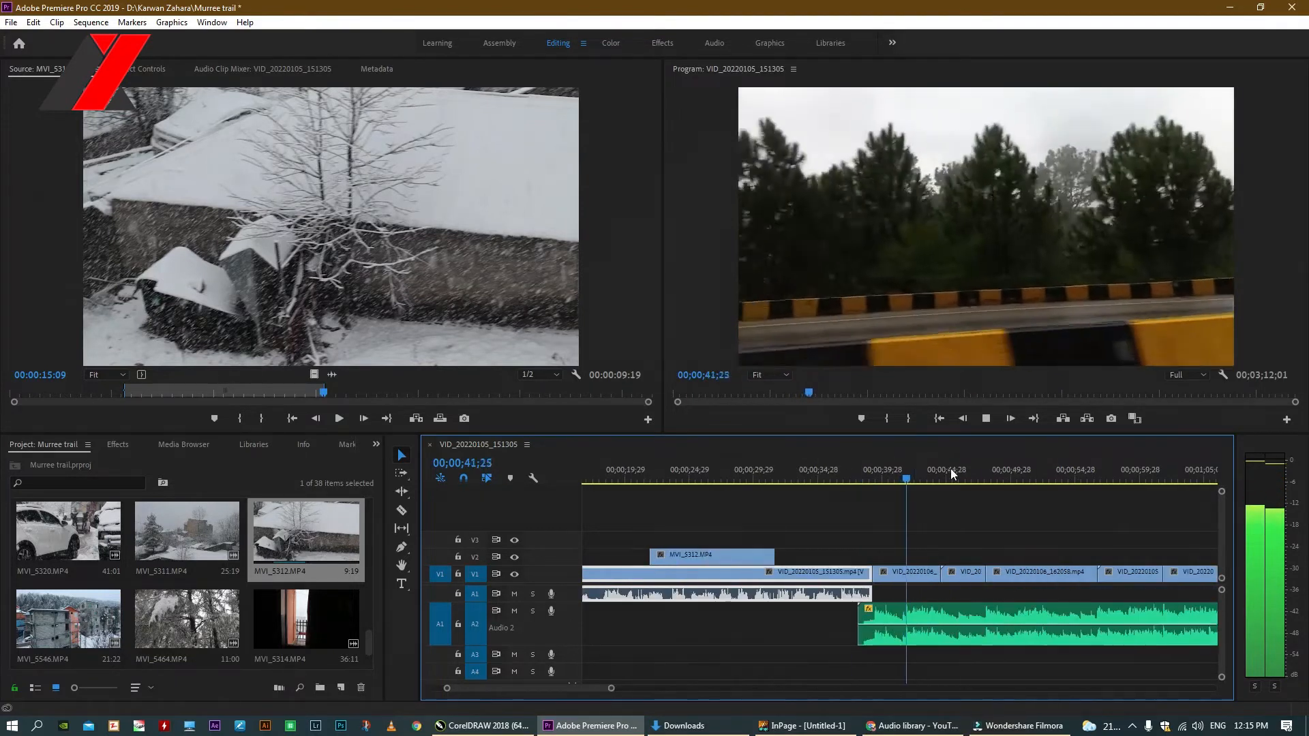
{"action": "left_click", "coordinate": [1056, 473]}
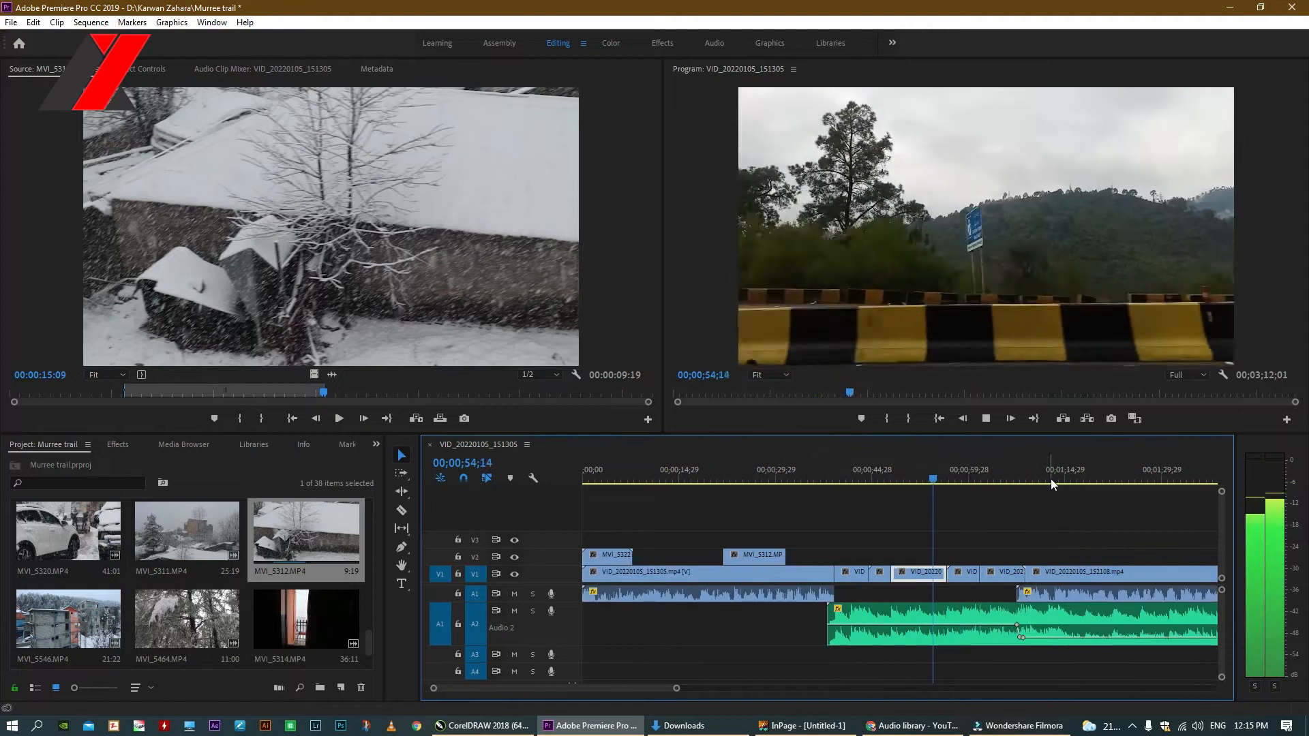
{"action": "left_click", "coordinate": [1010, 479]}
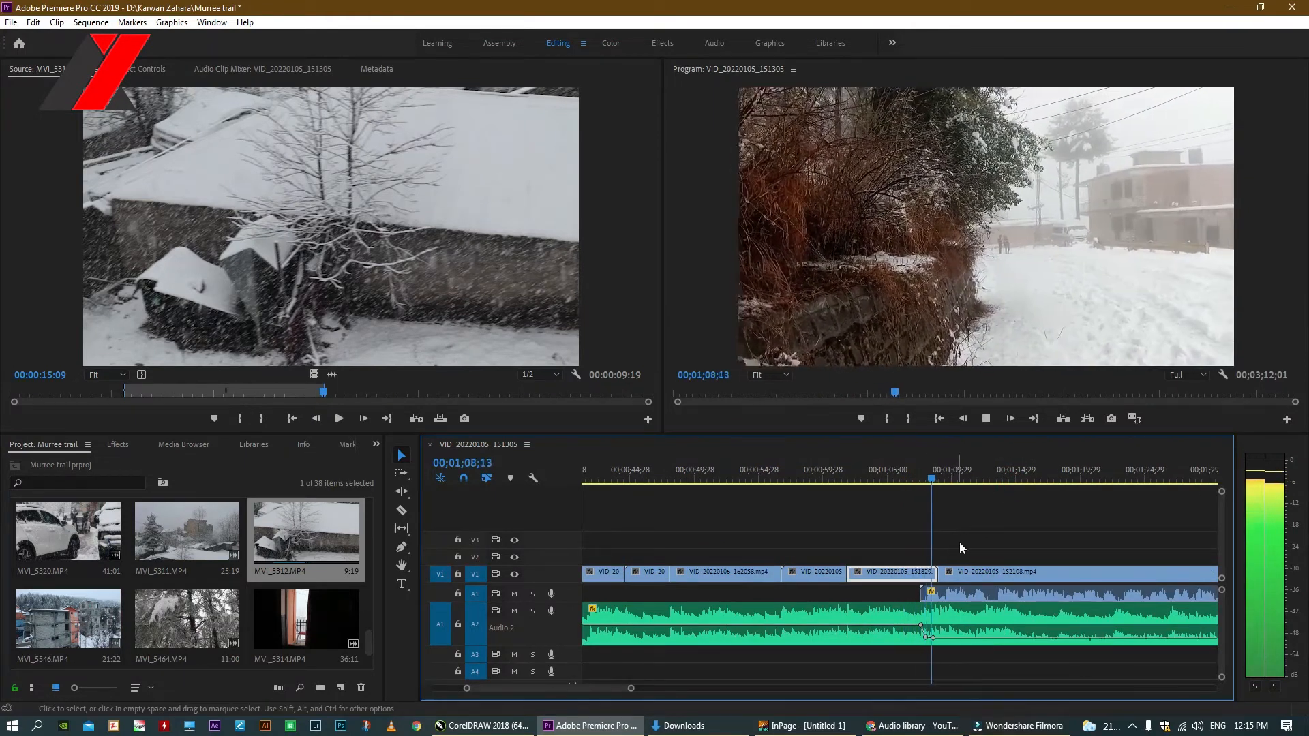
{"action": "left_click", "coordinate": [964, 576]}
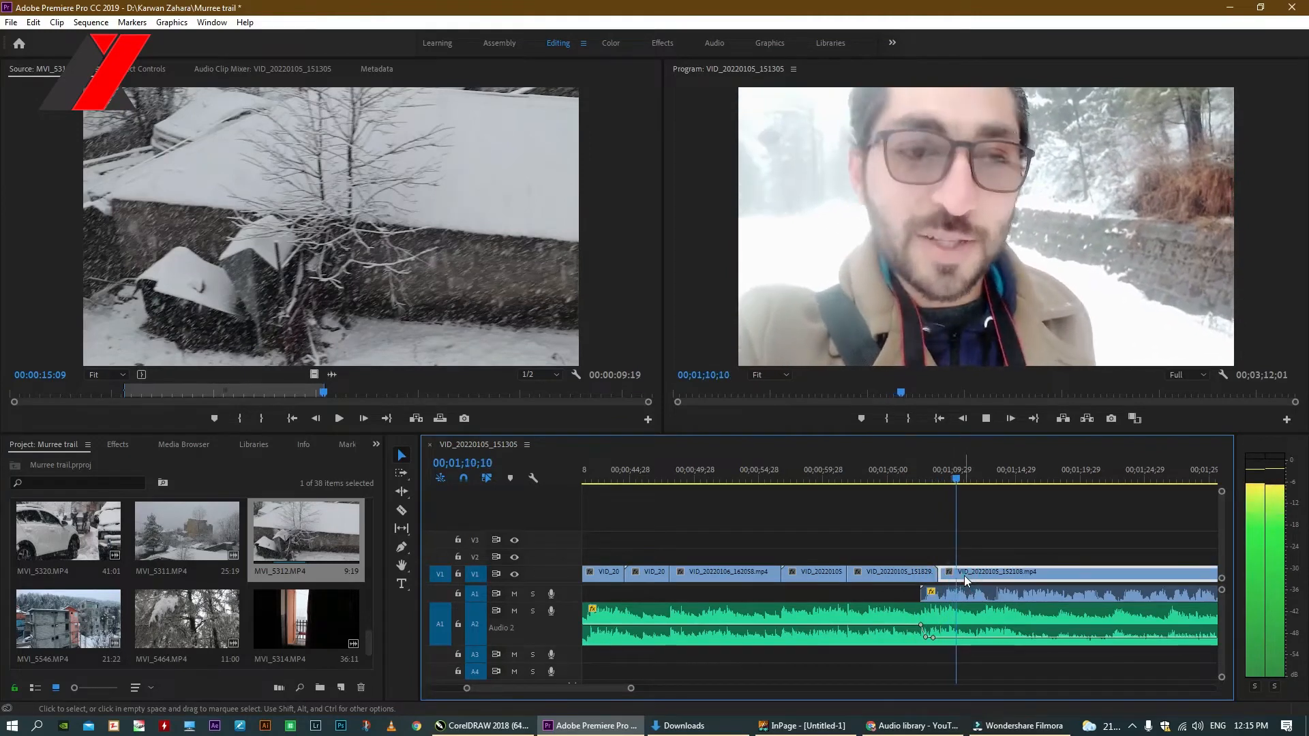
{"action": "key", "text": "minus"}
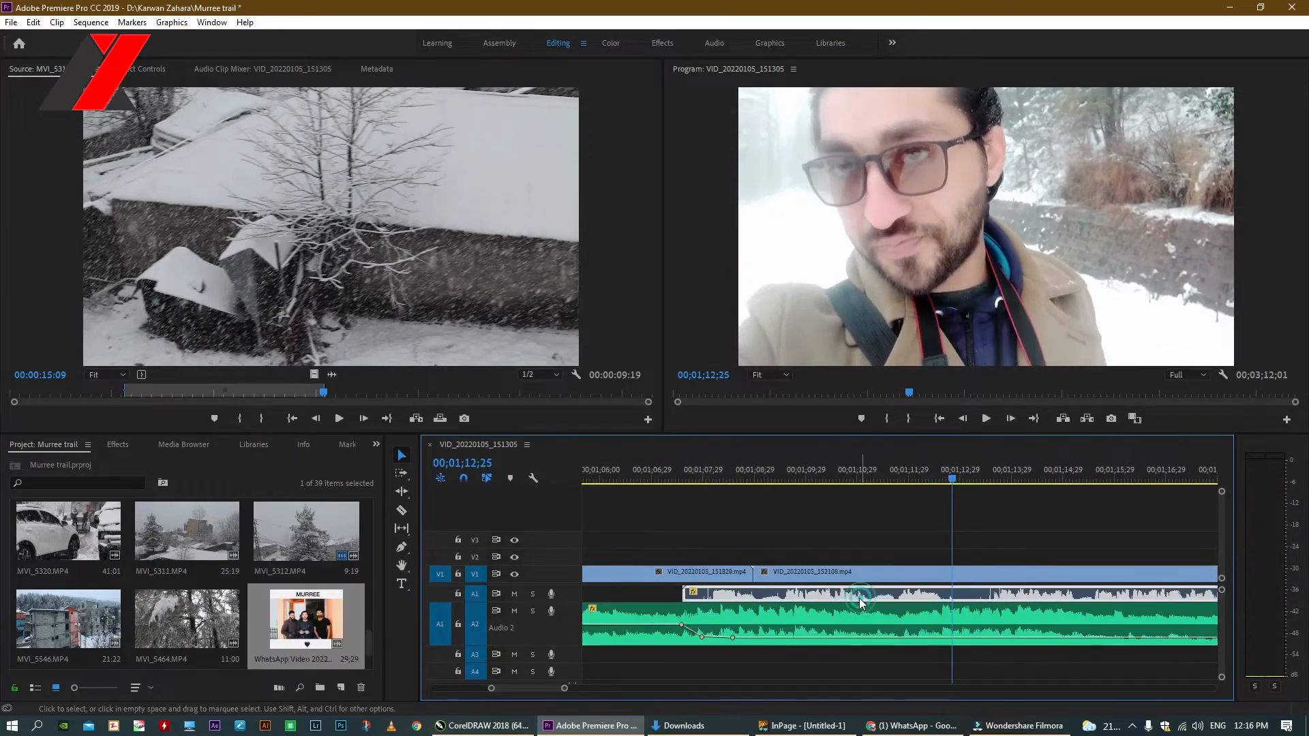
Apply an audio gain of 4 dB to the voice audio of VID_20220105_152108.mp4 and replay it
{"action": "right_click", "coordinate": [859, 598]}
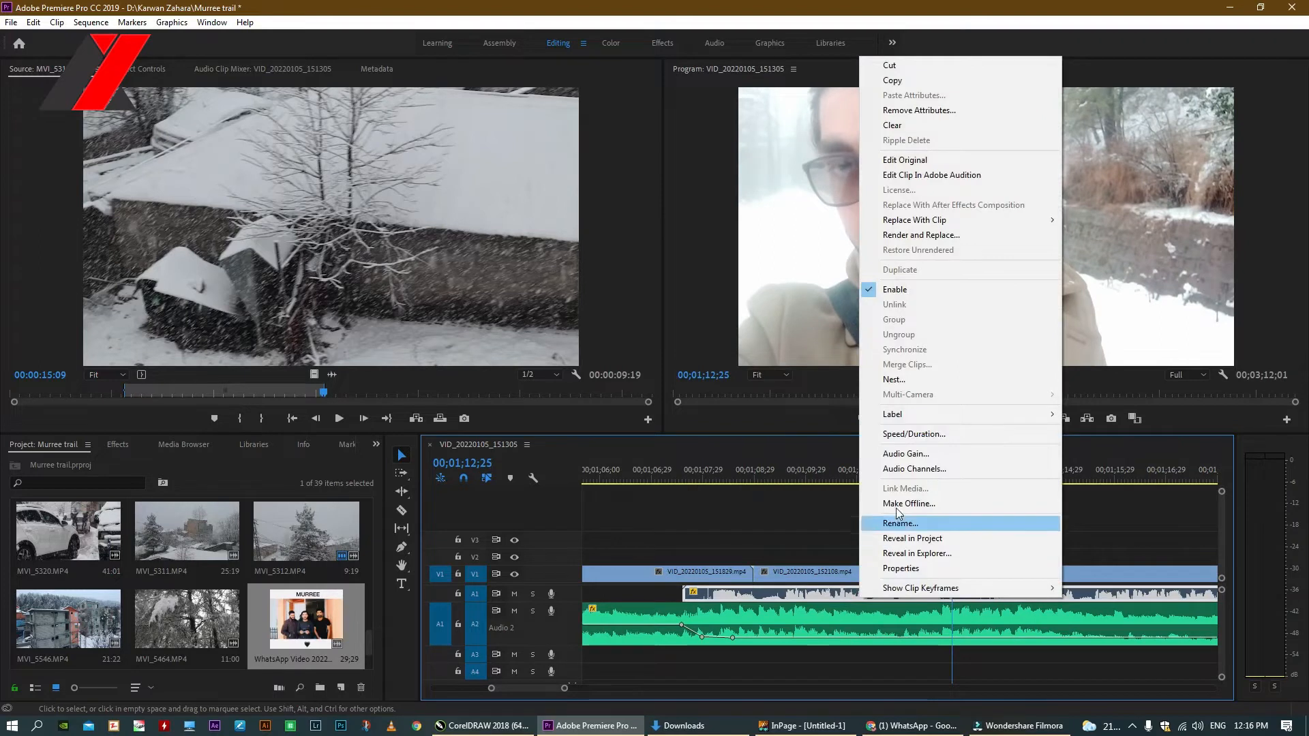
{"action": "left_click", "coordinate": [905, 452]}
{"action": "type", "text": "4"}
{"action": "left_click", "coordinate": [743, 329]}
{"action": "key", "text": "space"}
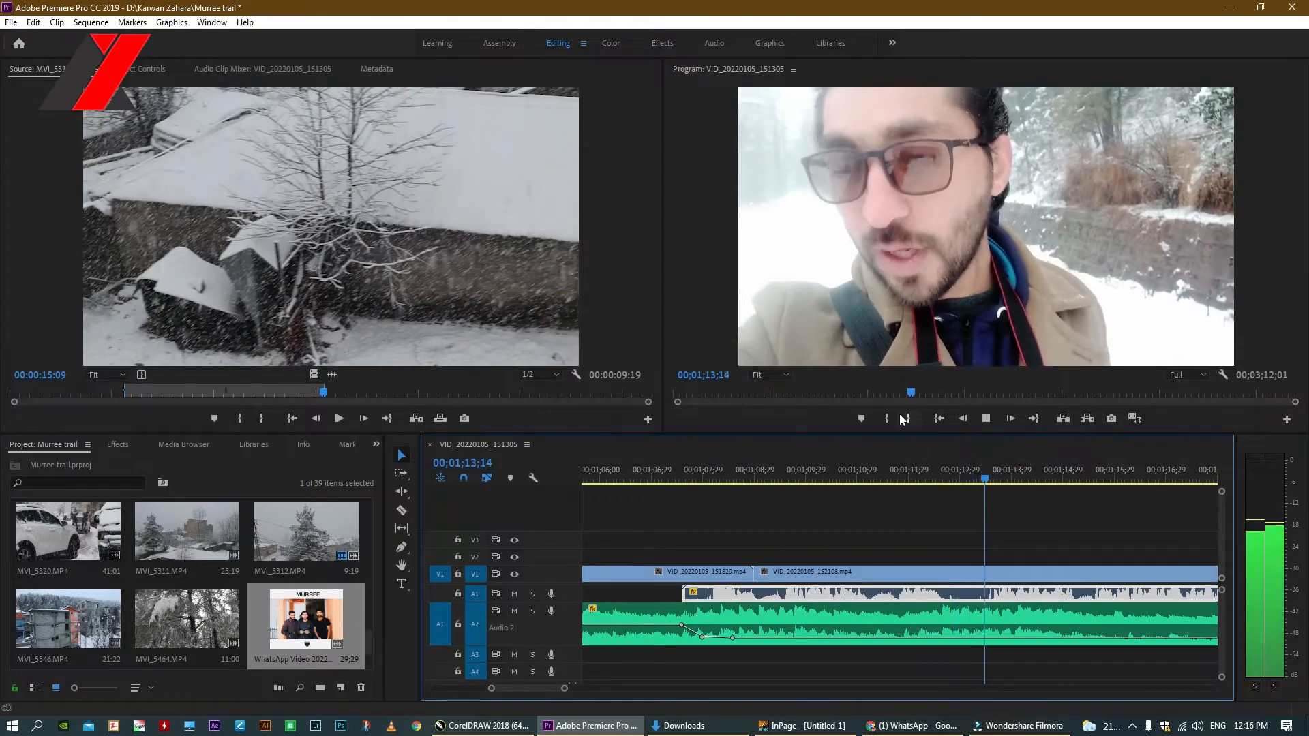
{"action": "key", "text": "minus"}
{"action": "key", "text": "space"}
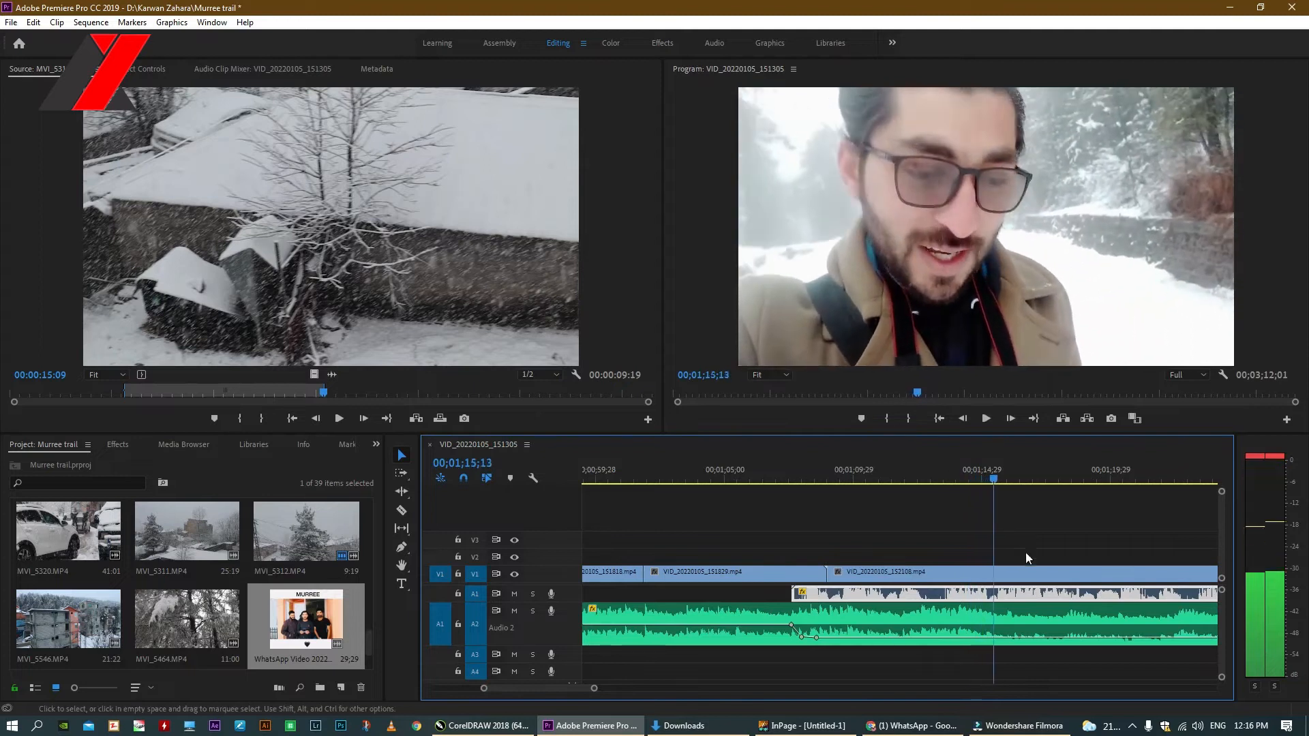
Place the WhatsApp Video on V2 at 00;01;15;02 above VID_20220105_152108.mp4, scaled to fill the frame, and play the transition into it
{"action": "left_click", "coordinate": [1018, 575]}
{"action": "double_click", "coordinate": [315, 623]}
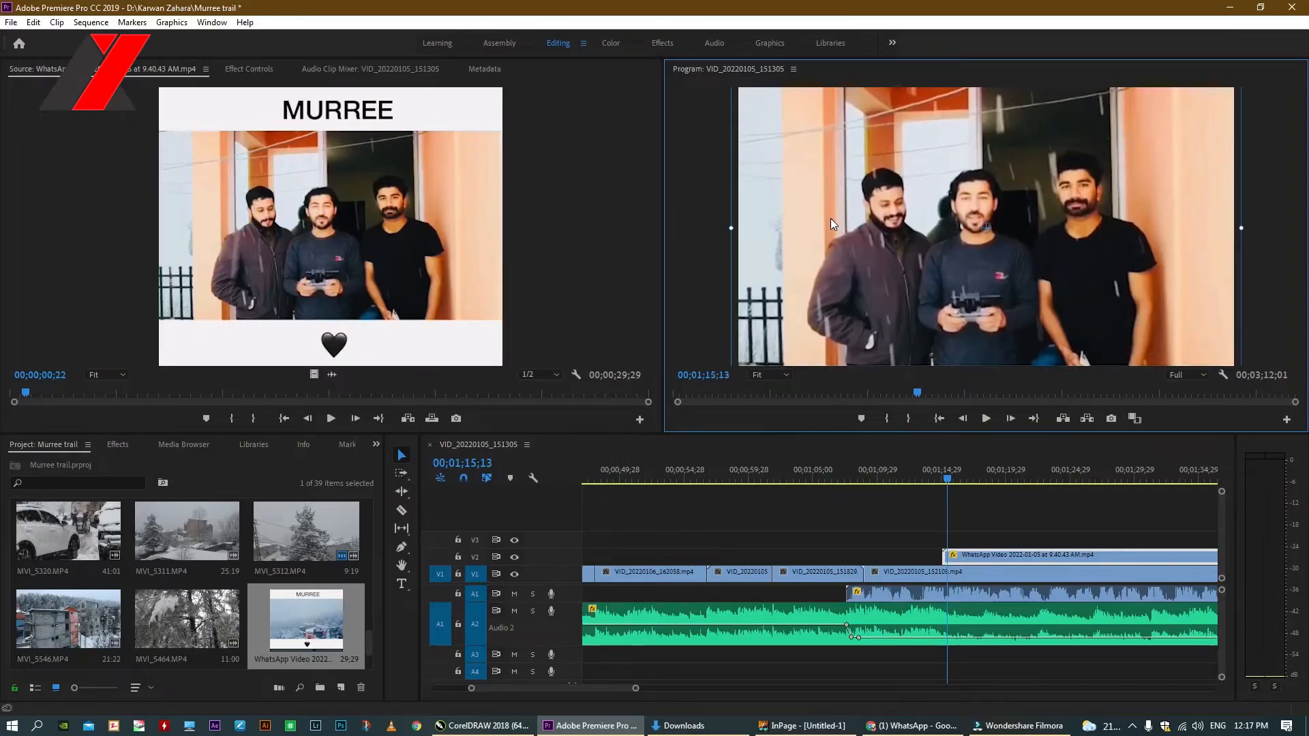
{"action": "left_click", "coordinate": [930, 477]}
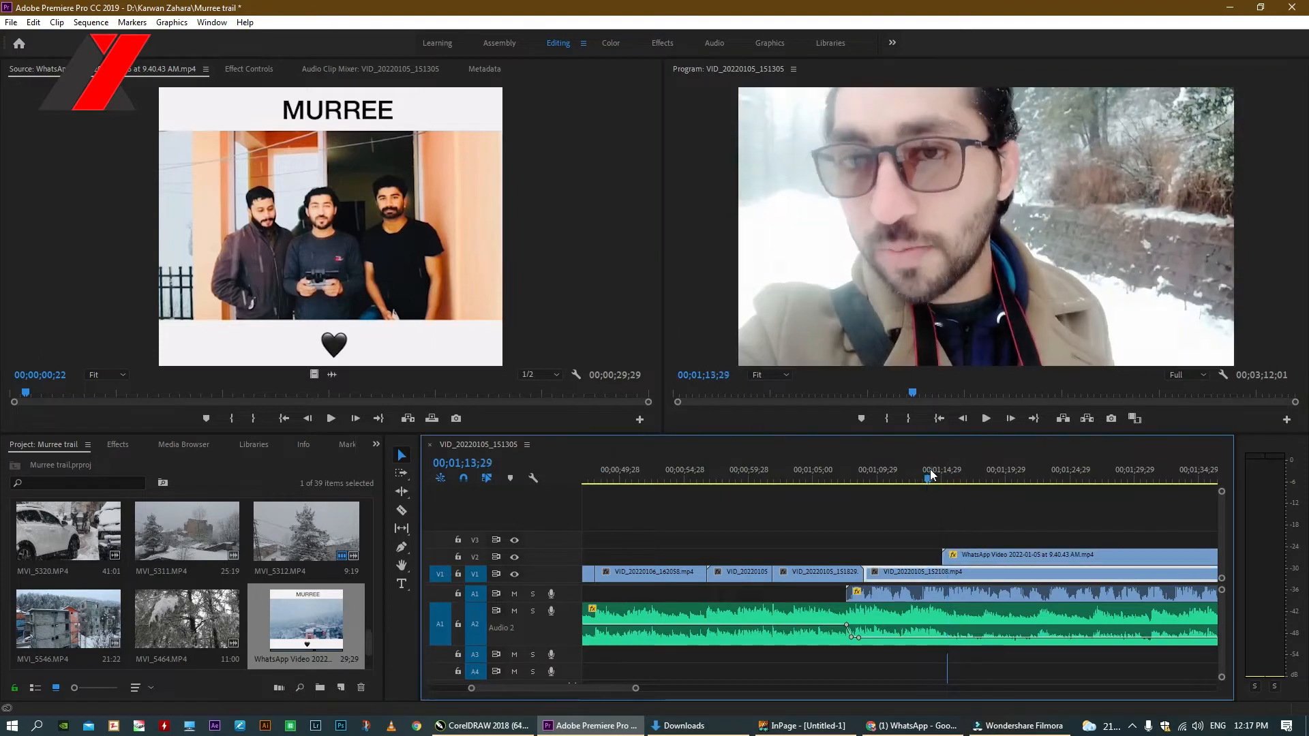
{"action": "key", "text": "space"}
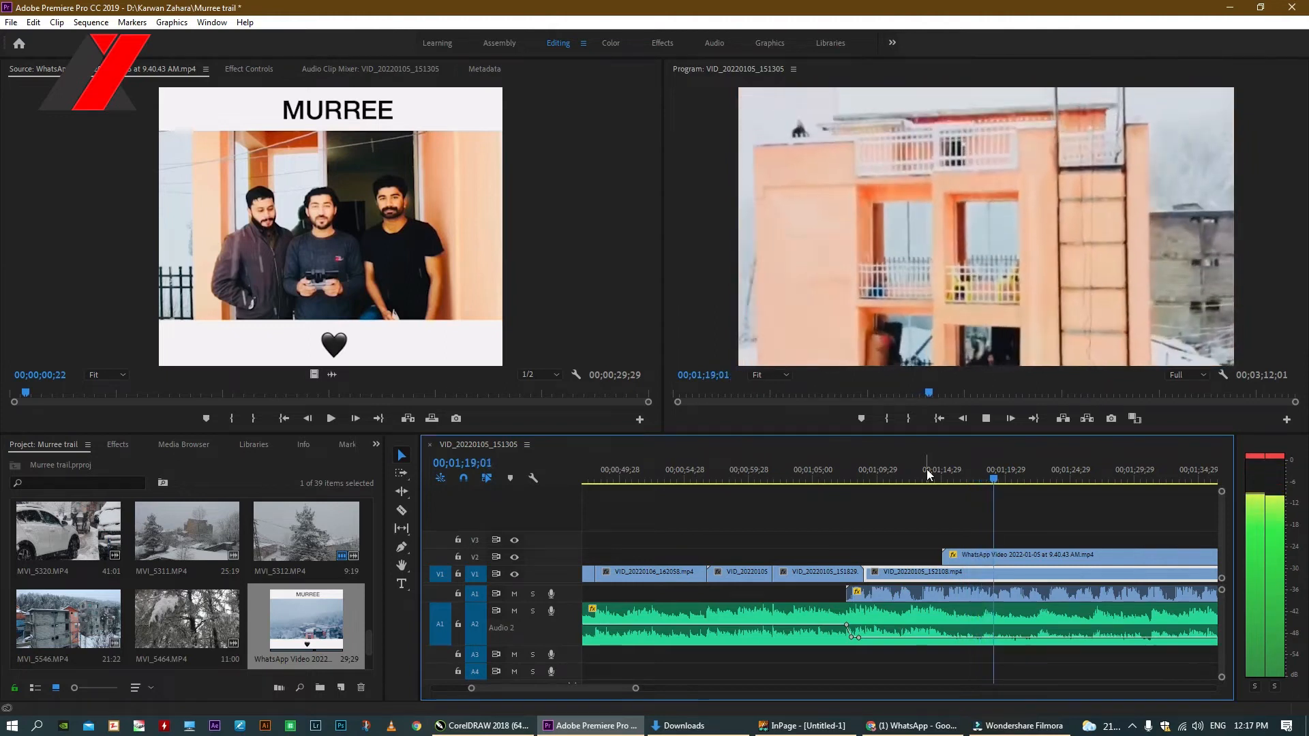
Trim the end of the WhatsApp Video on V2 to about 00;01;30 and replay from 00;01;26;29
{"action": "key", "text": "minus"}
{"action": "key", "text": "minus"}
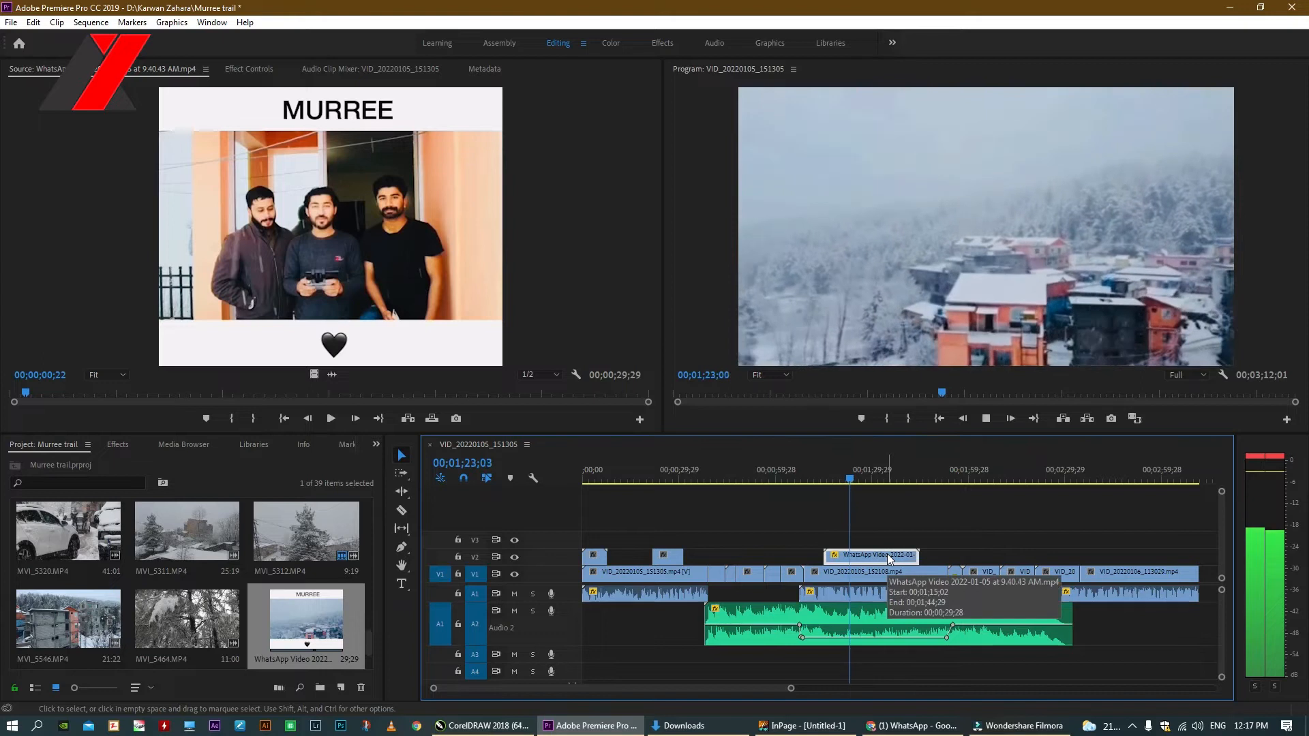
{"action": "key", "text": "minus"}
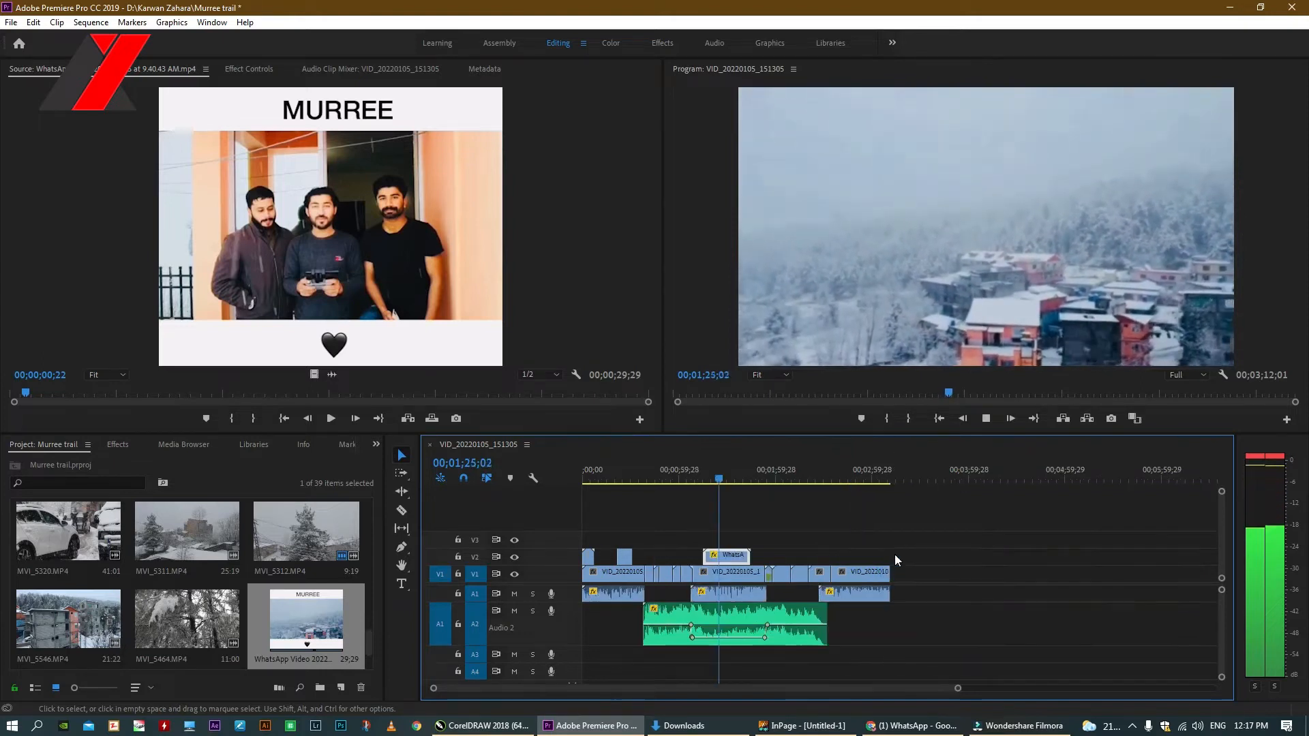
{"action": "key", "text": "equal"}
{"action": "key", "text": "equal"}
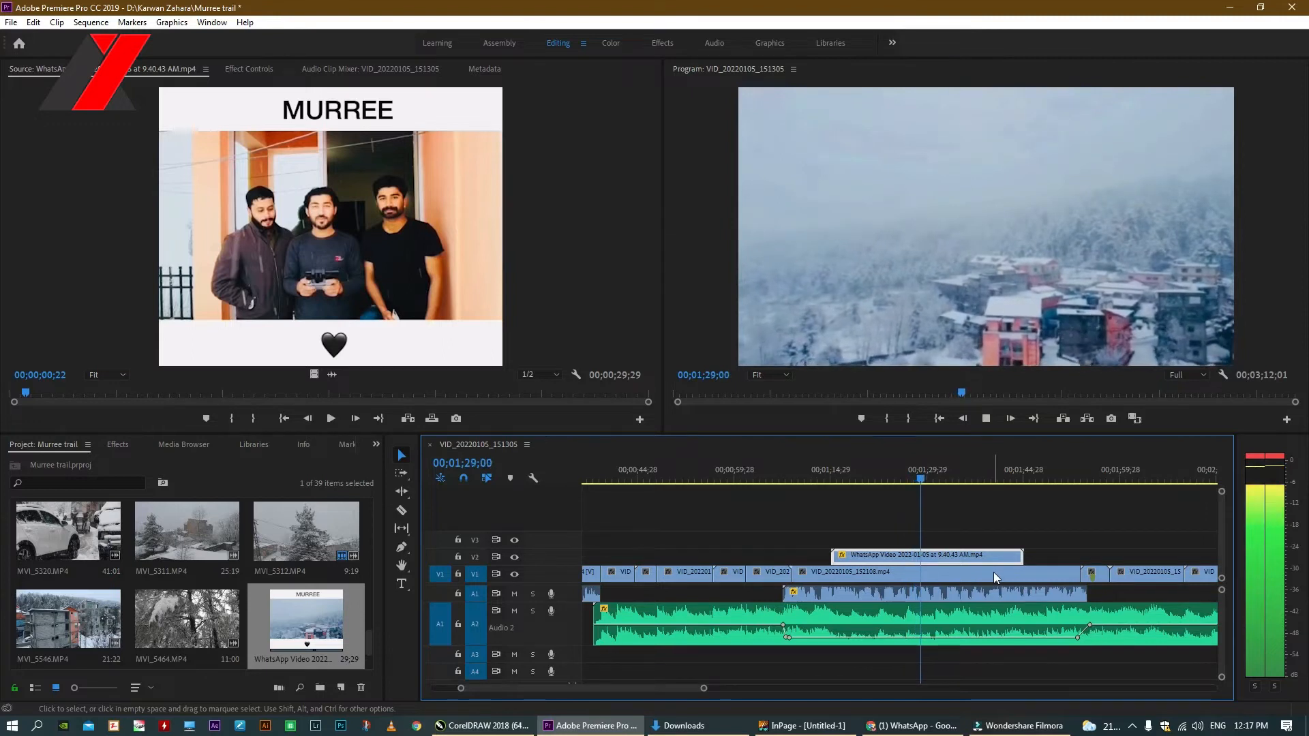
{"action": "key", "text": "w"}
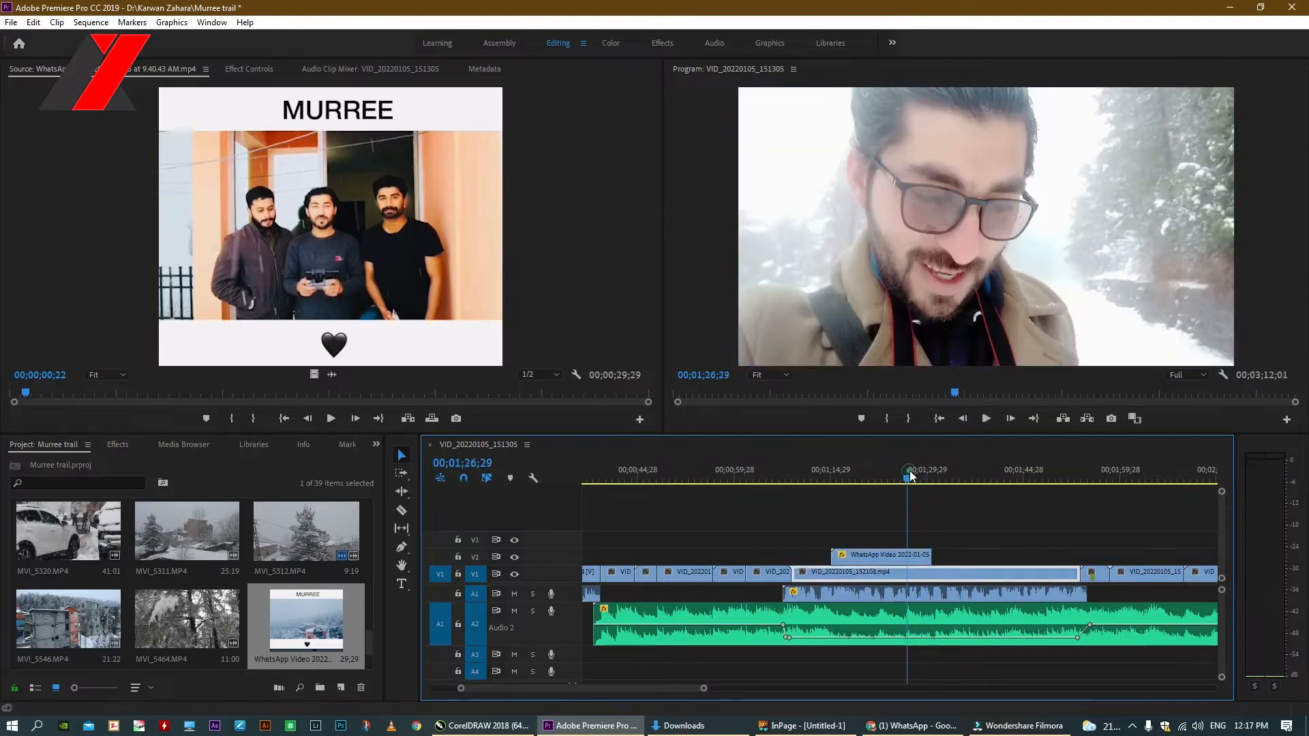
{"action": "key", "text": "space"}
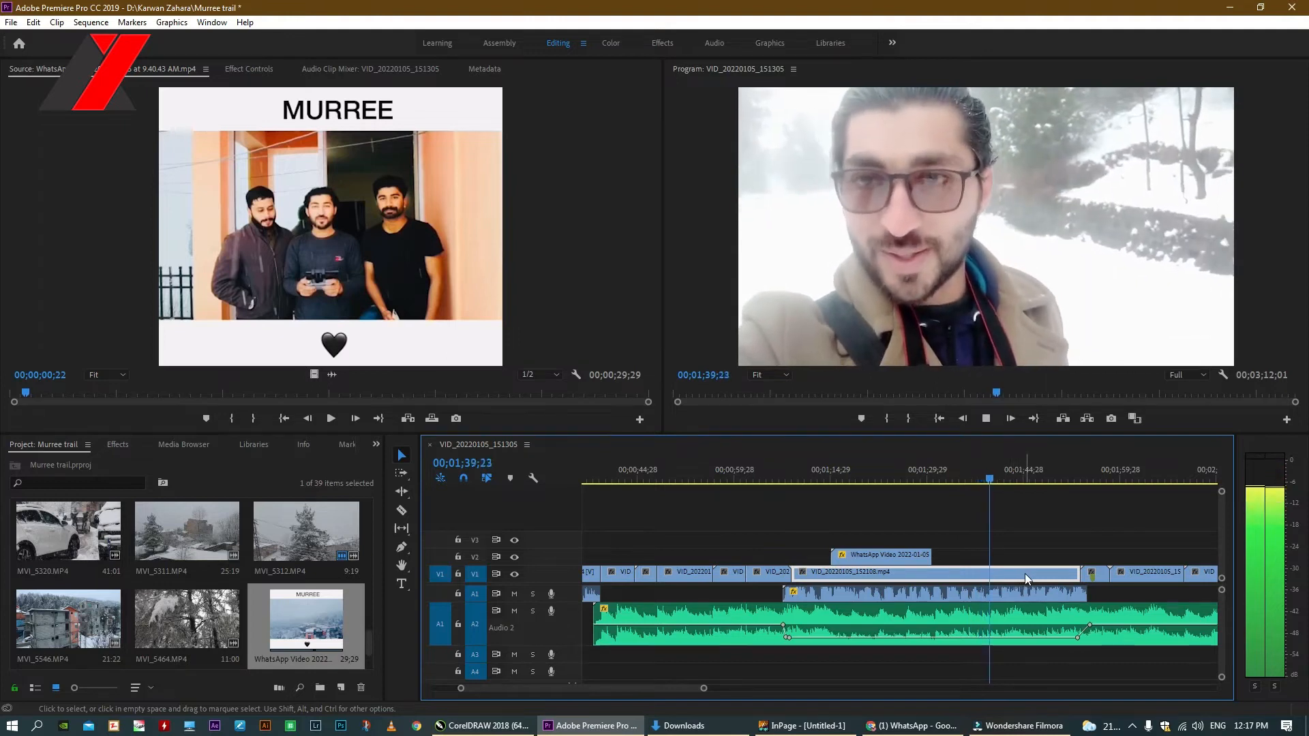
Play the uncovered rest of VID_20220105_152108.mp4, browse the project clips for more B-roll, and open MVI_5320.MP4 as the source clip
{"action": "key", "text": "space"}
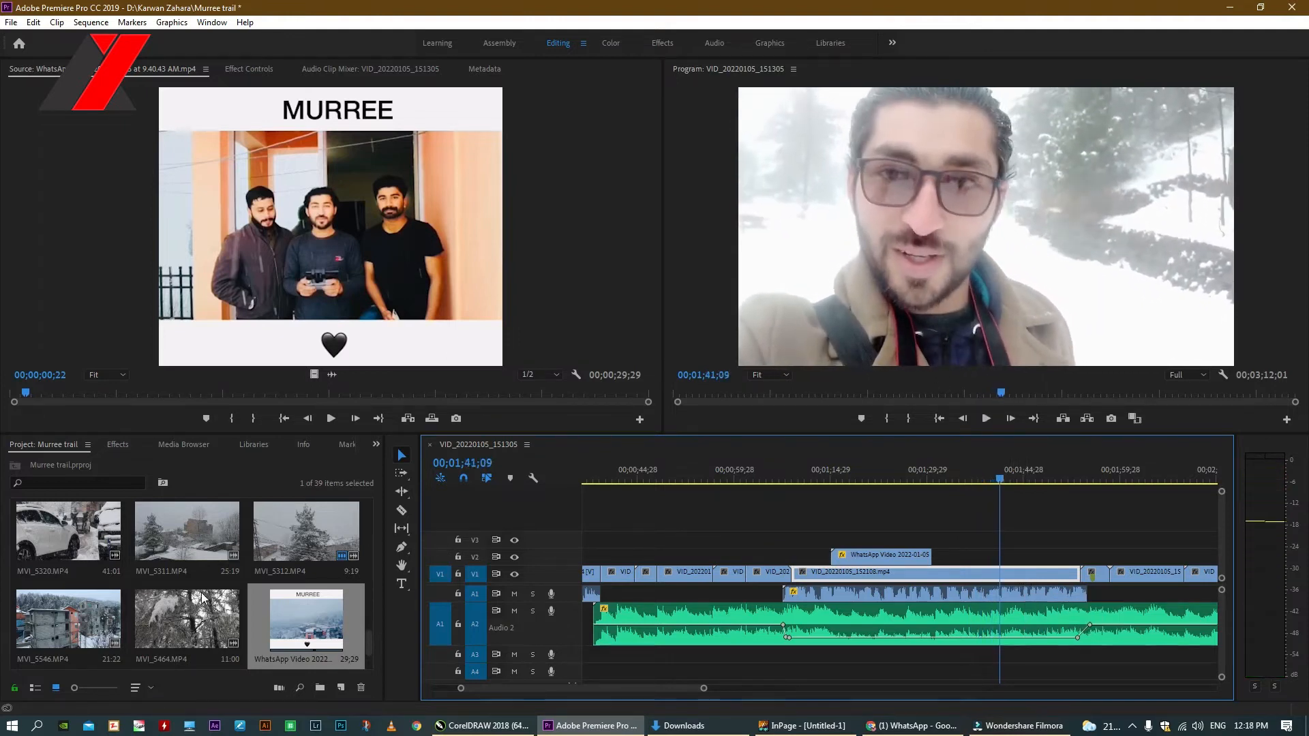
{"action": "scroll", "coordinate": [161, 628], "scroll_direction": "down", "scroll_amount": 1}
{"action": "scroll", "coordinate": [199, 583], "scroll_direction": "up", "scroll_amount": 1}
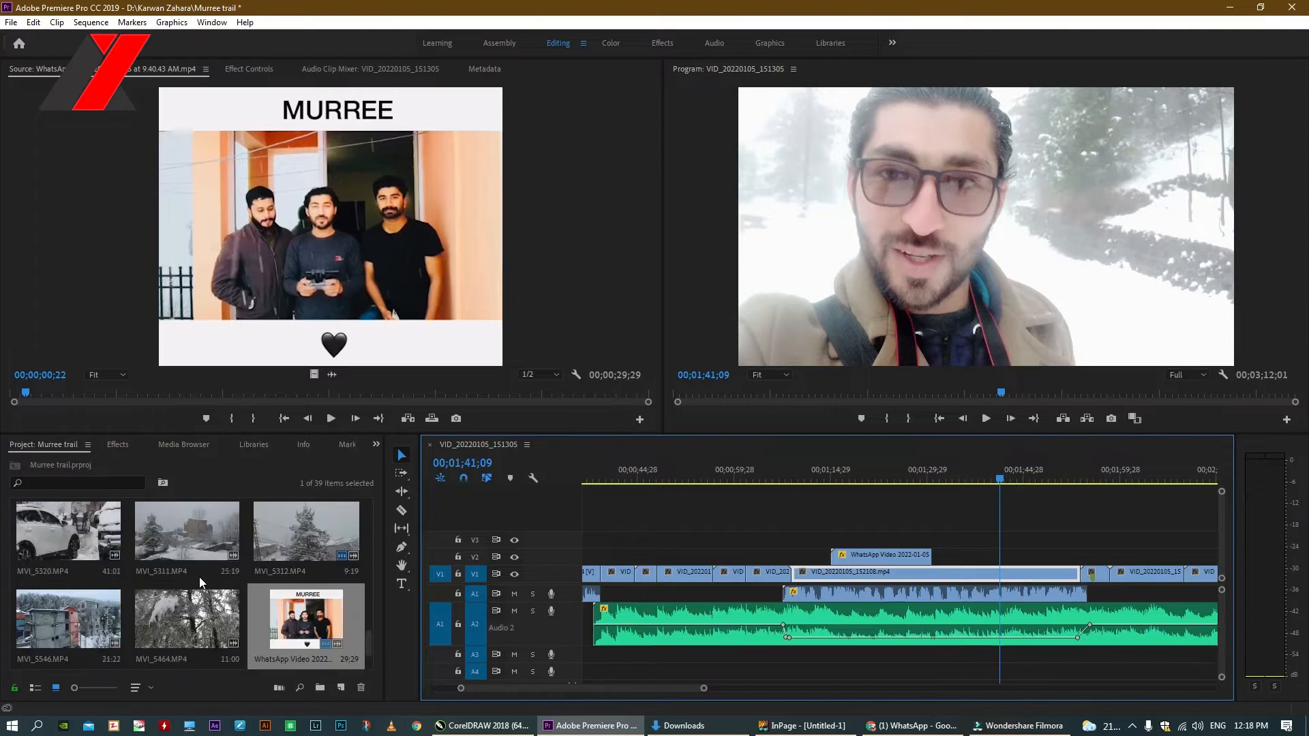
{"action": "key", "text": "space"}
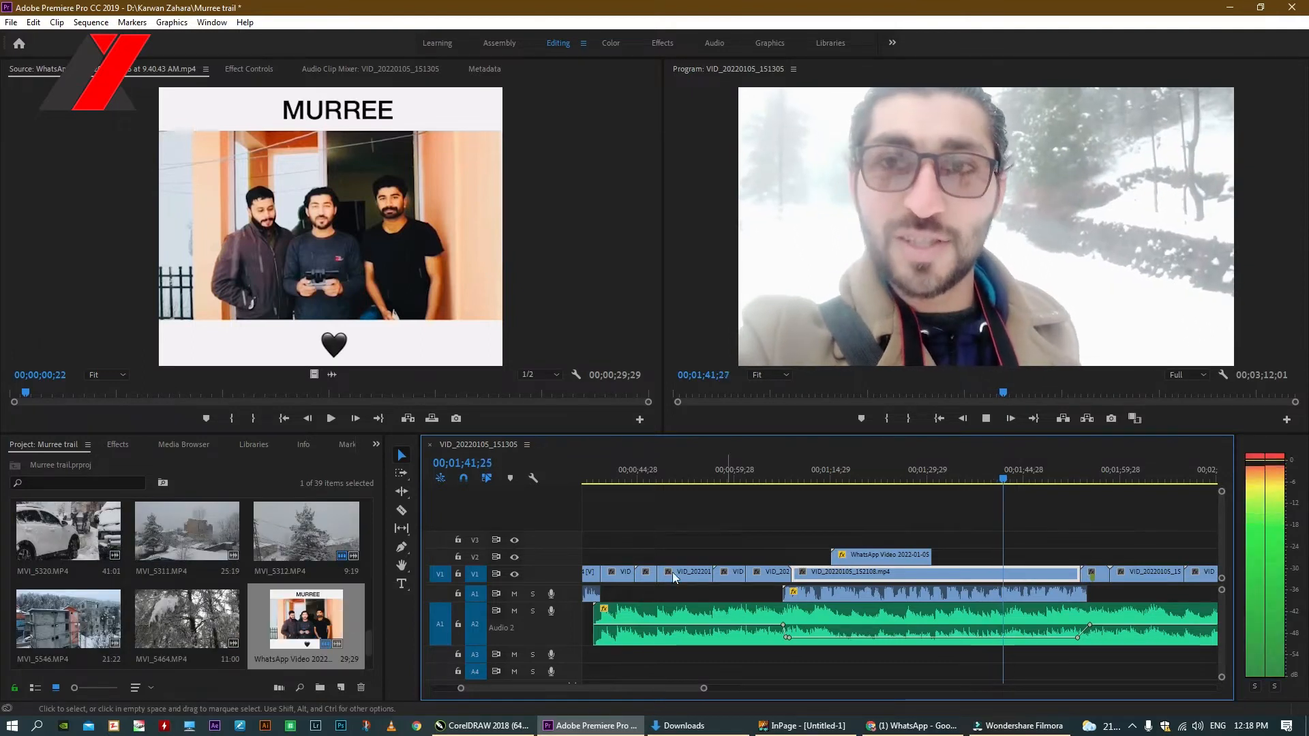
{"action": "scroll", "coordinate": [221, 589], "scroll_direction": "down", "scroll_amount": 1}
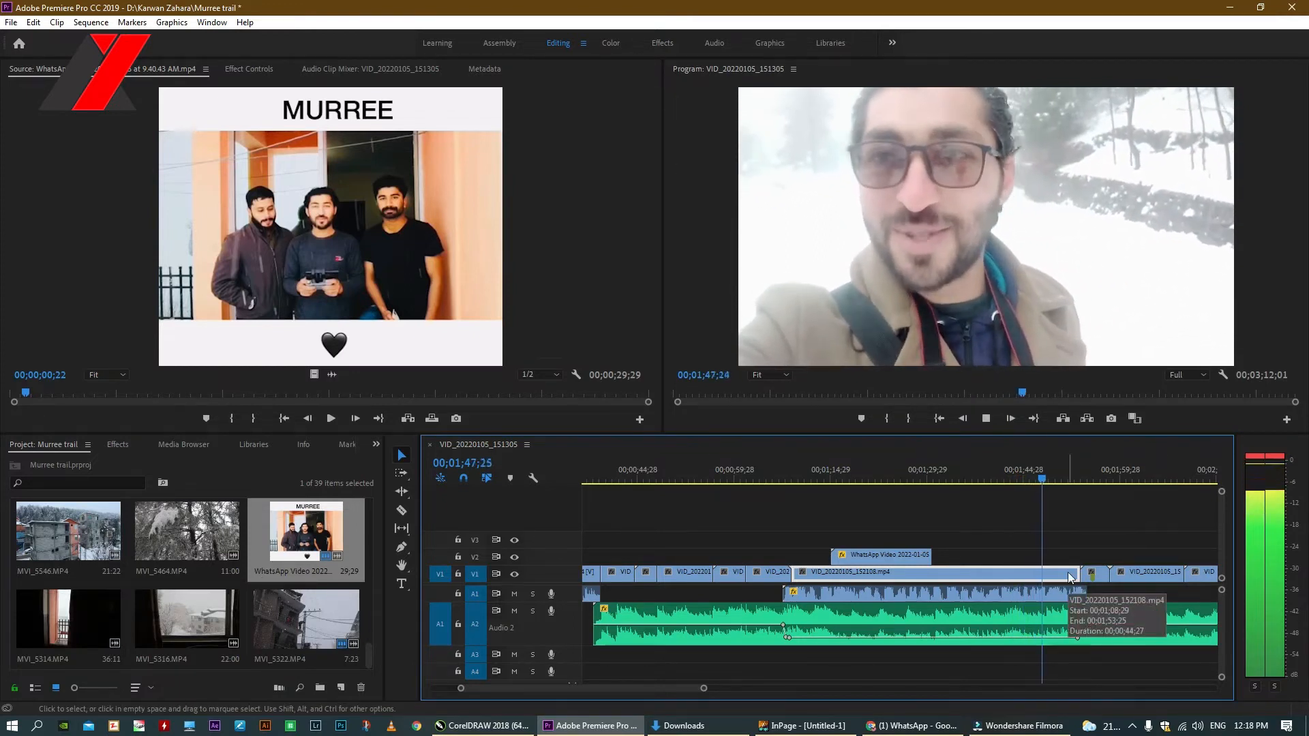
{"action": "key", "text": "minus"}
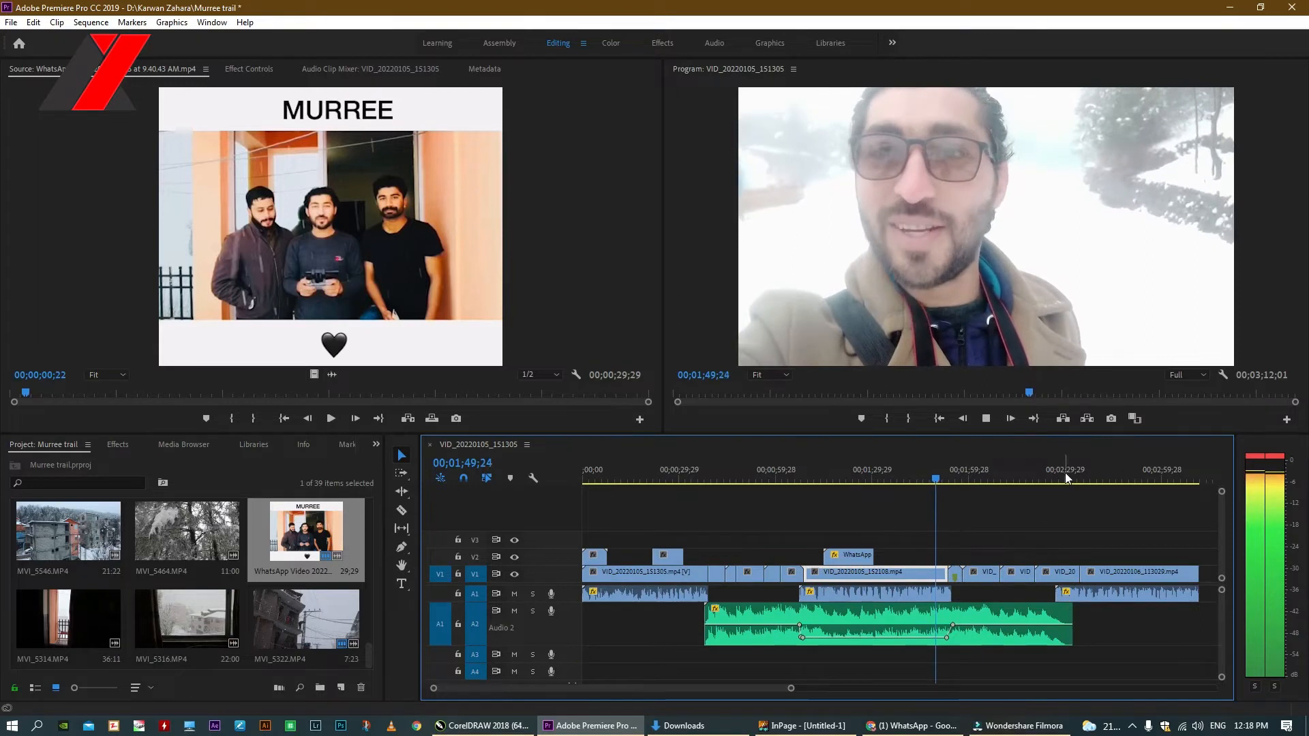
{"action": "key", "text": "equal"}
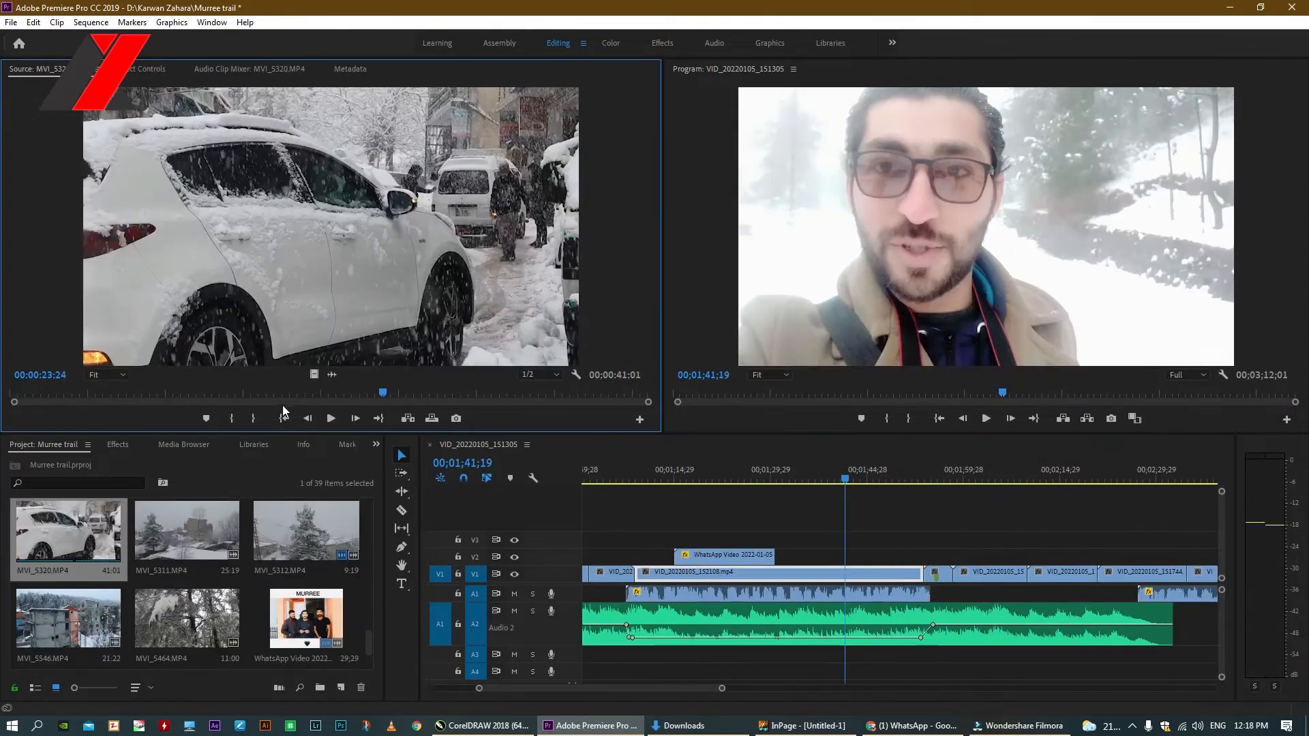
Mark the section of MVI_5320.MP4 from 00:00:16:01 to 00:00:27:20
{"action": "left_click_drag", "start_coordinate": [277, 402], "coordinate": [246, 395]}
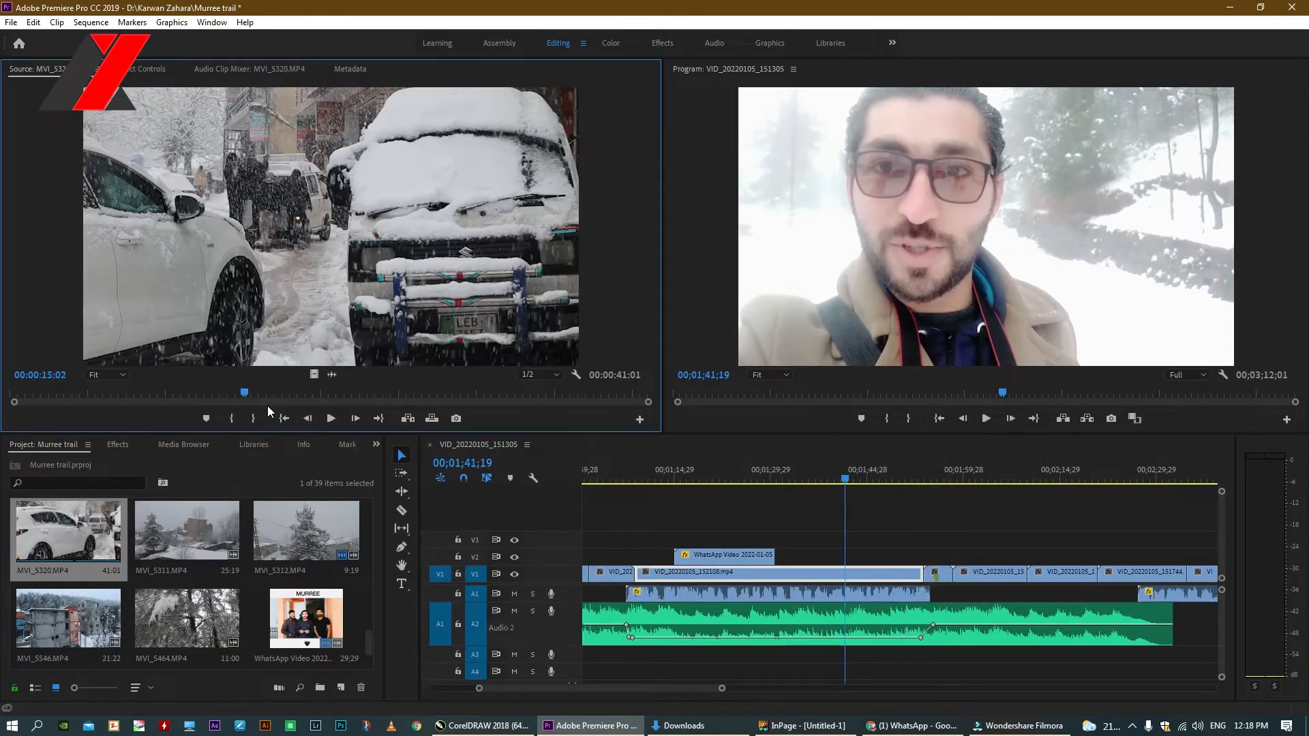
{"action": "key", "text": "space"}
{"action": "left_click", "coordinate": [226, 423]}
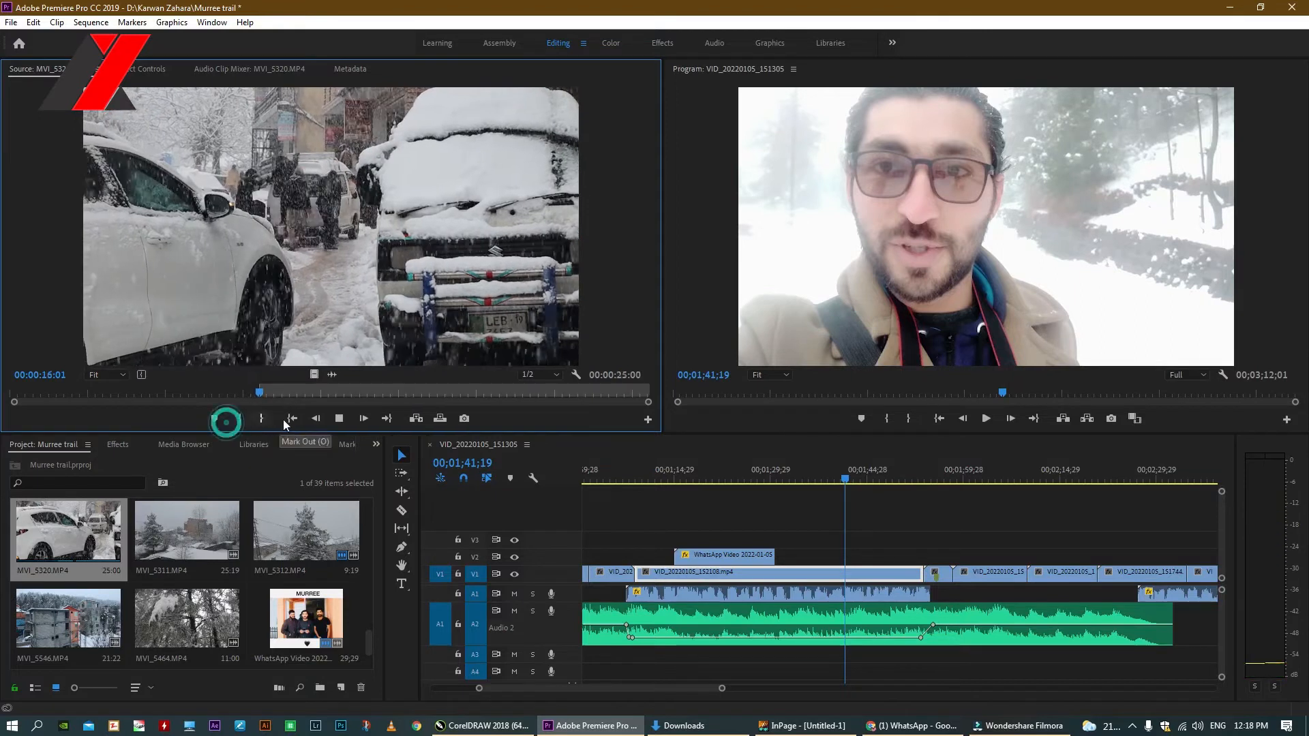
{"action": "left_click_drag", "start_coordinate": [368, 391], "coordinate": [411, 392]}
{"action": "key", "text": "space"}
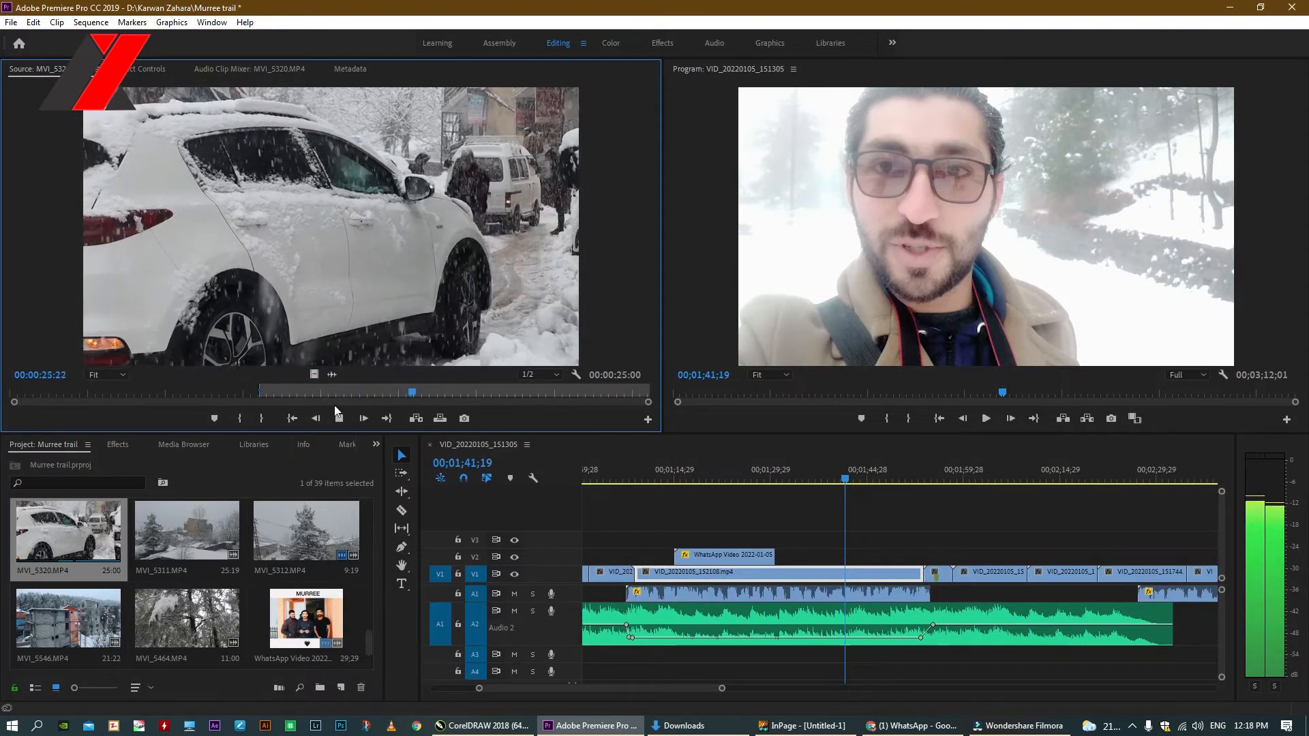
{"action": "left_click", "coordinate": [264, 419]}
Place only the video of the marked MVI_5320.MP4 section on V2 at about 00;01;38;17 above VID_20220105_152108.mp4 and replay the result
{"action": "left_click_drag", "start_coordinate": [310, 371], "coordinate": [845, 559]}
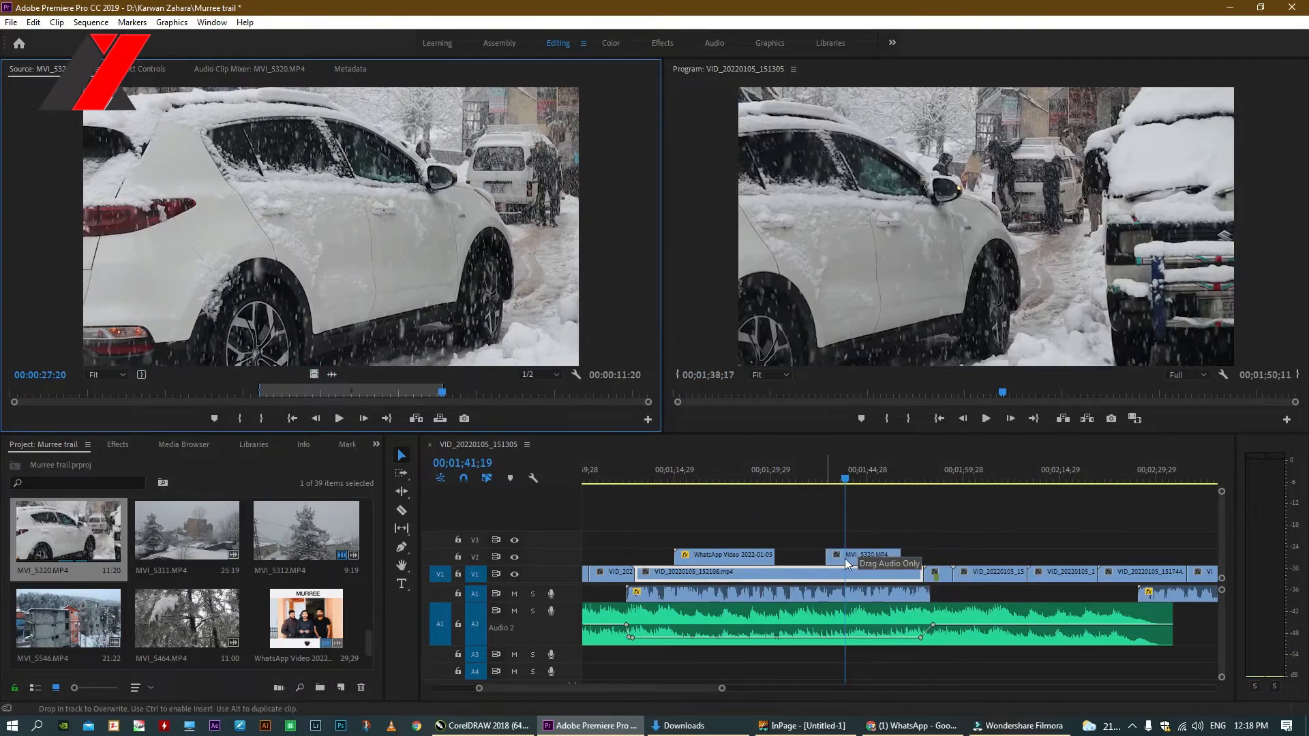
{"action": "key", "text": "space"}
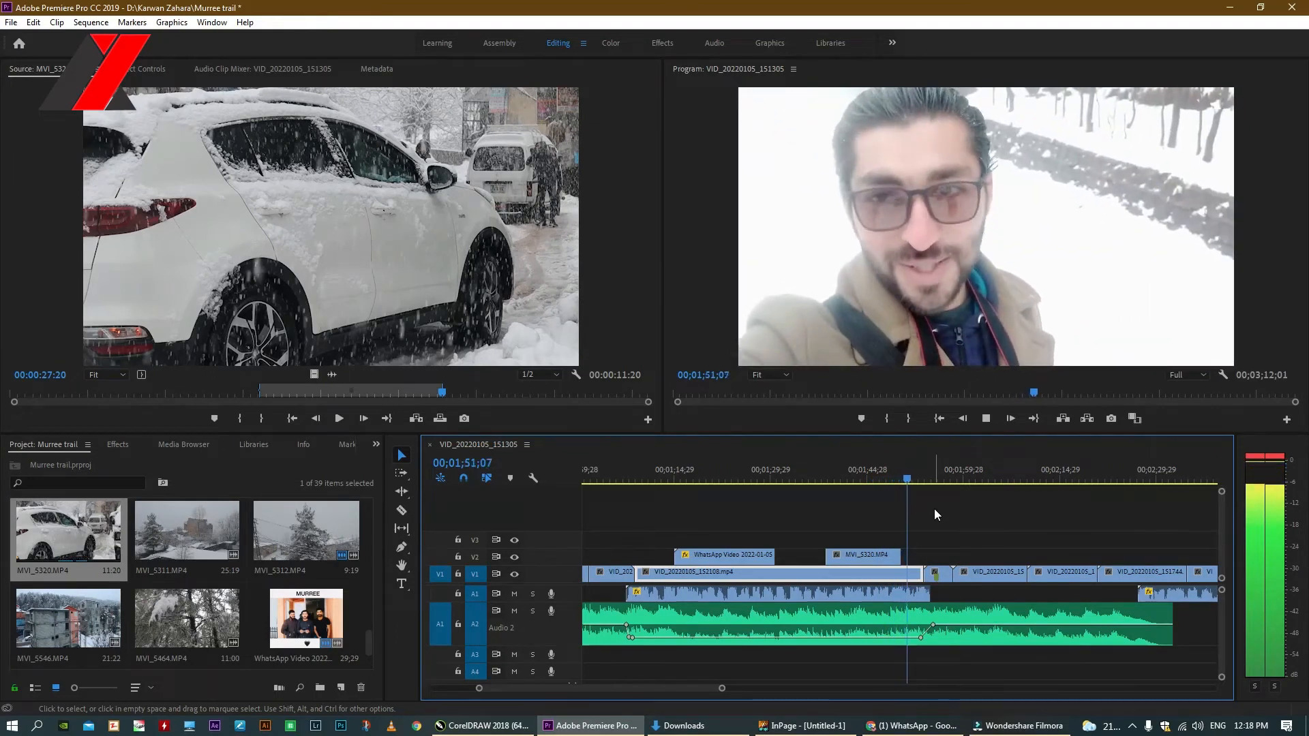
{"action": "key", "text": "minus"}
{"action": "key", "text": "equal"}
{"action": "key", "text": "equal"}
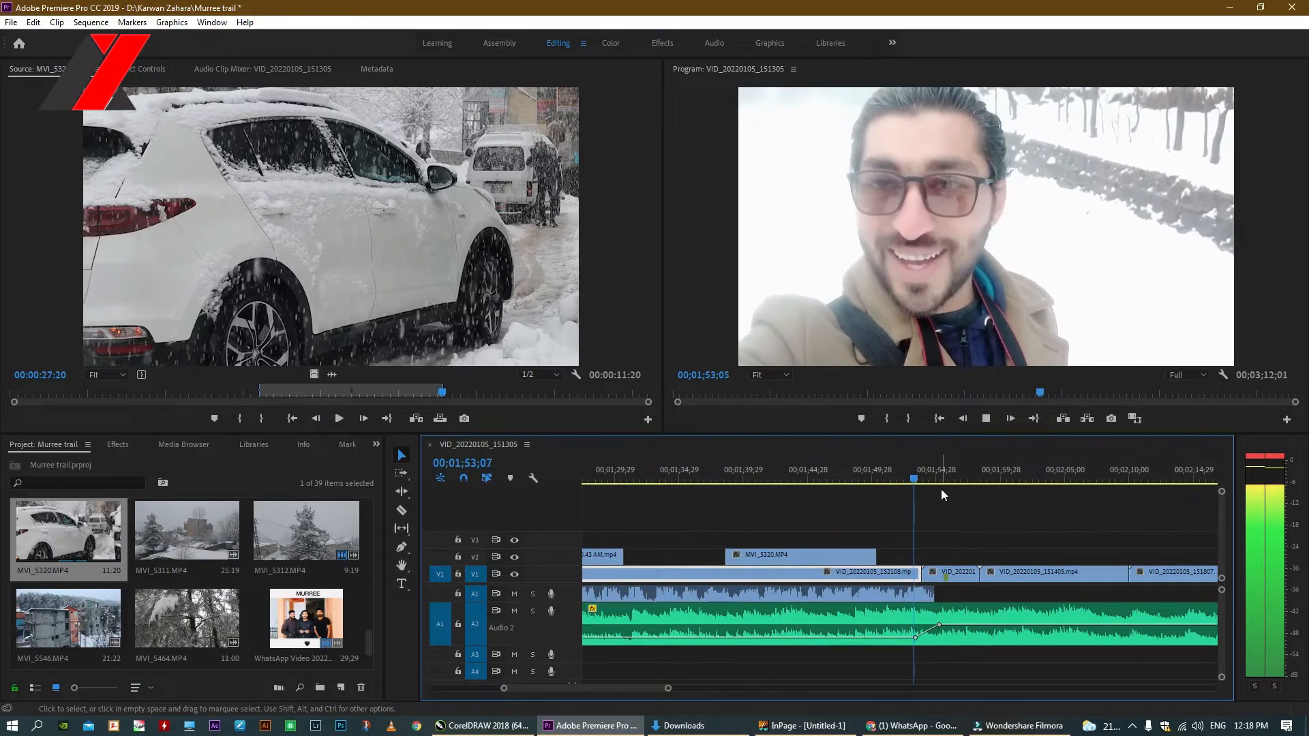
Stop playback, open MVI_5546.MP4 as the source clip, and set its in point at 00:00:01:18
{"action": "left_click", "coordinate": [951, 572]}
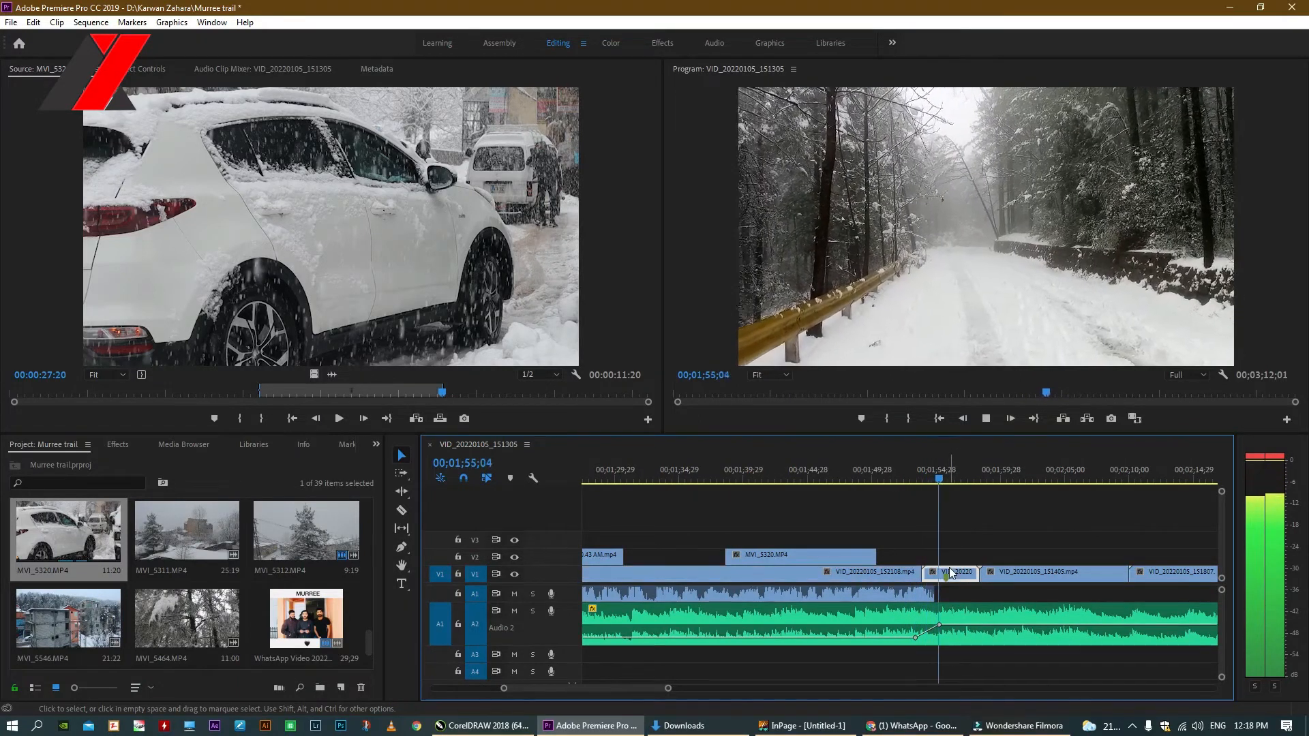
{"action": "key", "text": "space"}
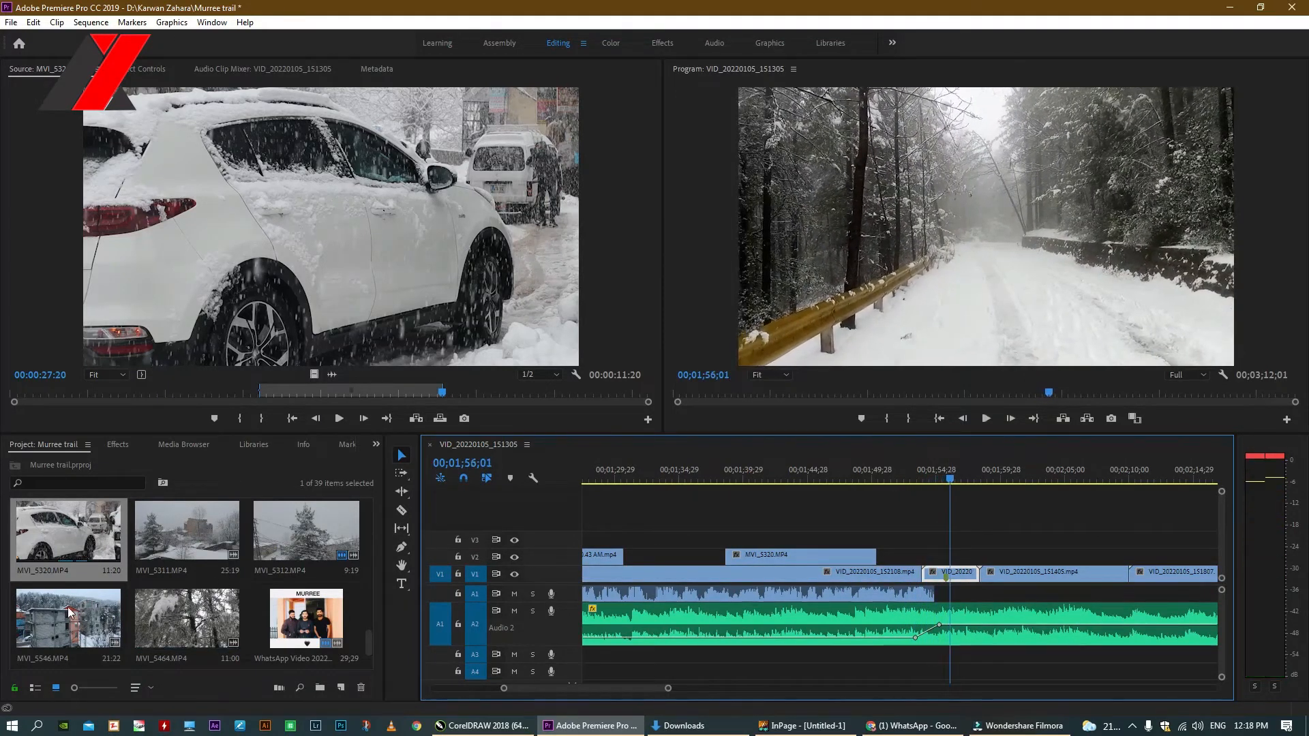
{"action": "double_click", "coordinate": [68, 607]}
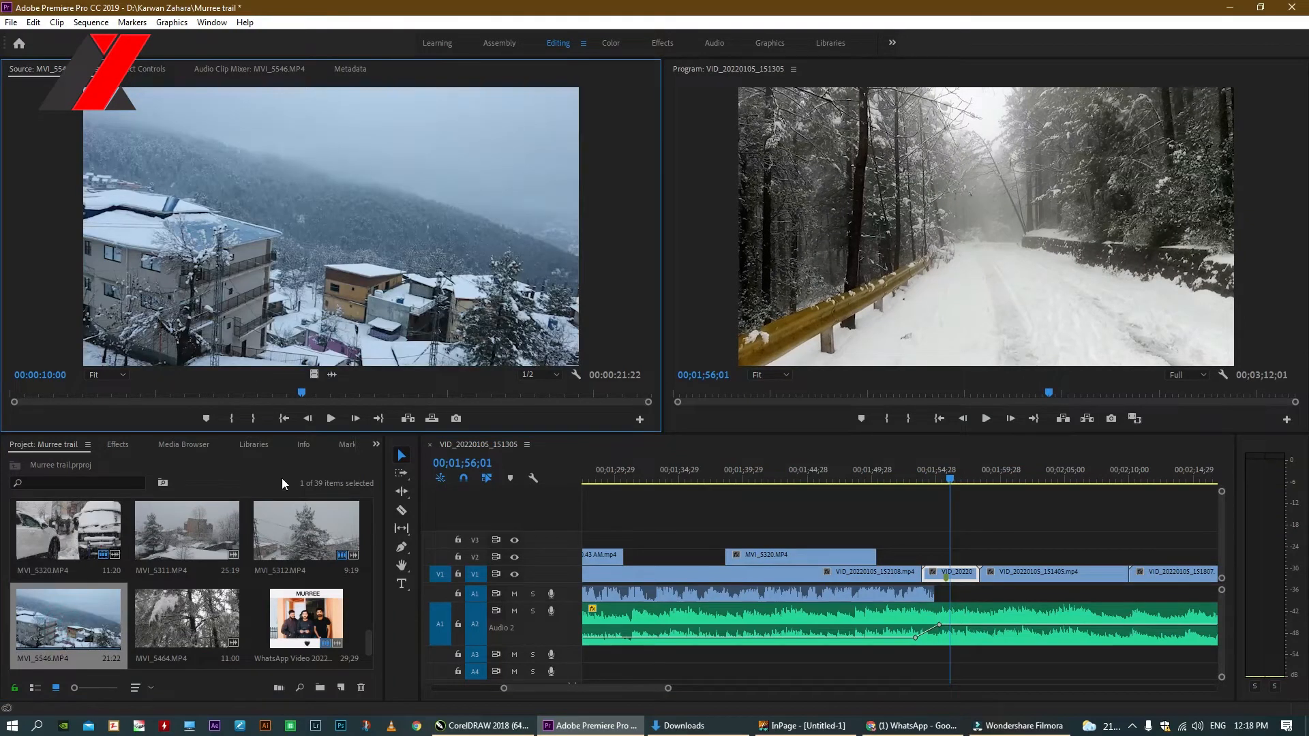
{"action": "left_click", "coordinate": [9, 396]}
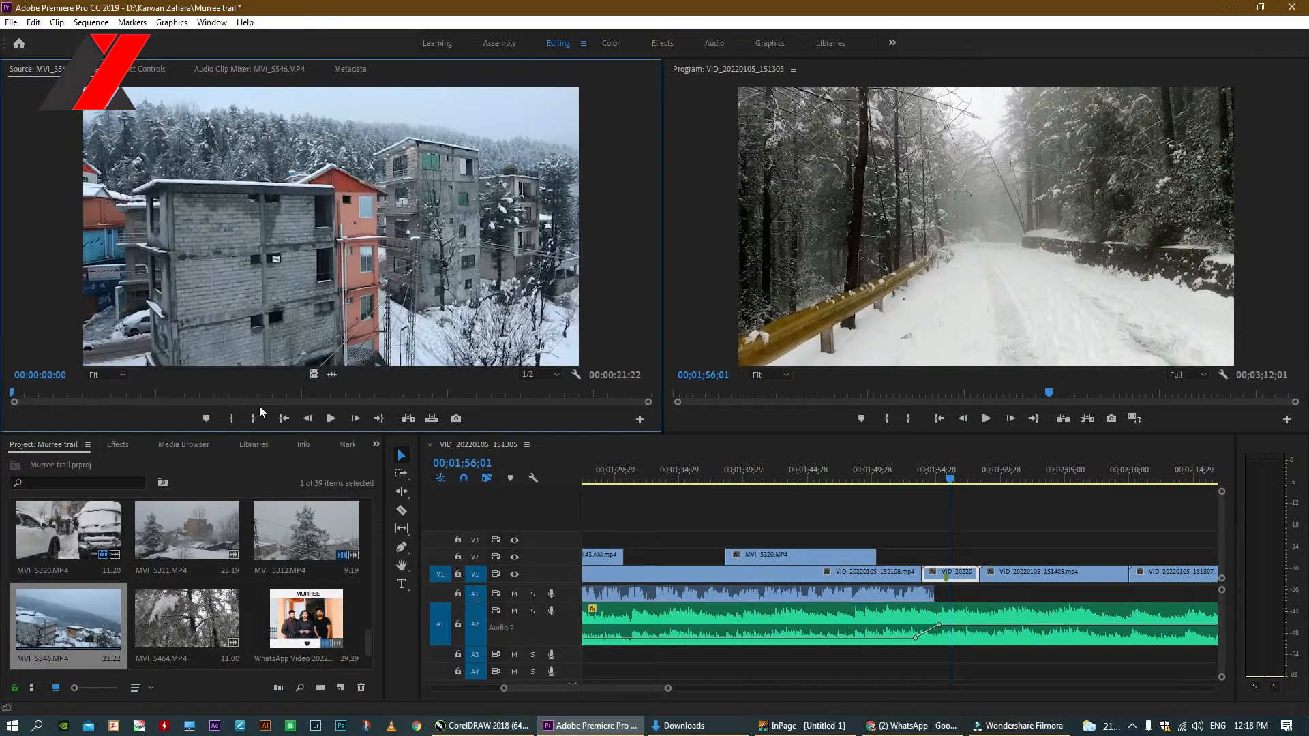
{"action": "left_click", "coordinate": [330, 418]}
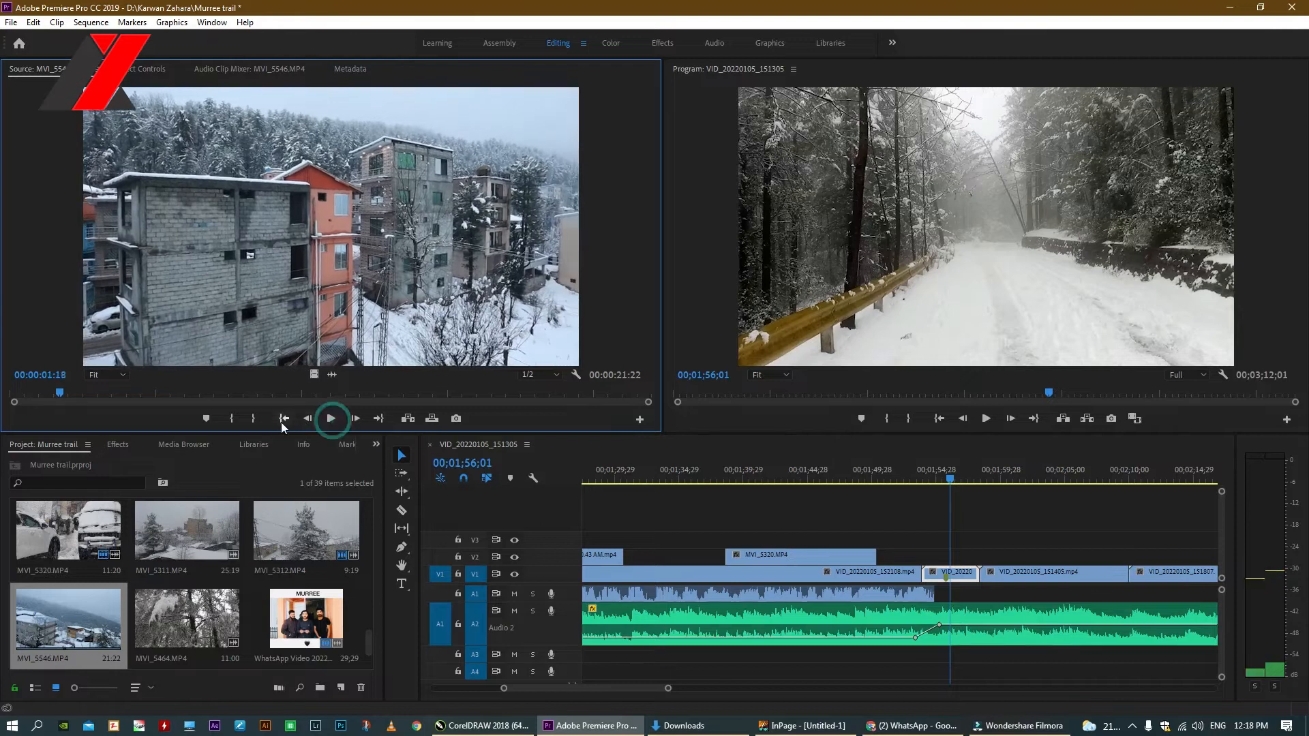
{"action": "left_click", "coordinate": [232, 418]}
Preview more of MVI_5546.MP4 and set its out point at 00:00:12:14
{"action": "left_click", "coordinate": [338, 418]}
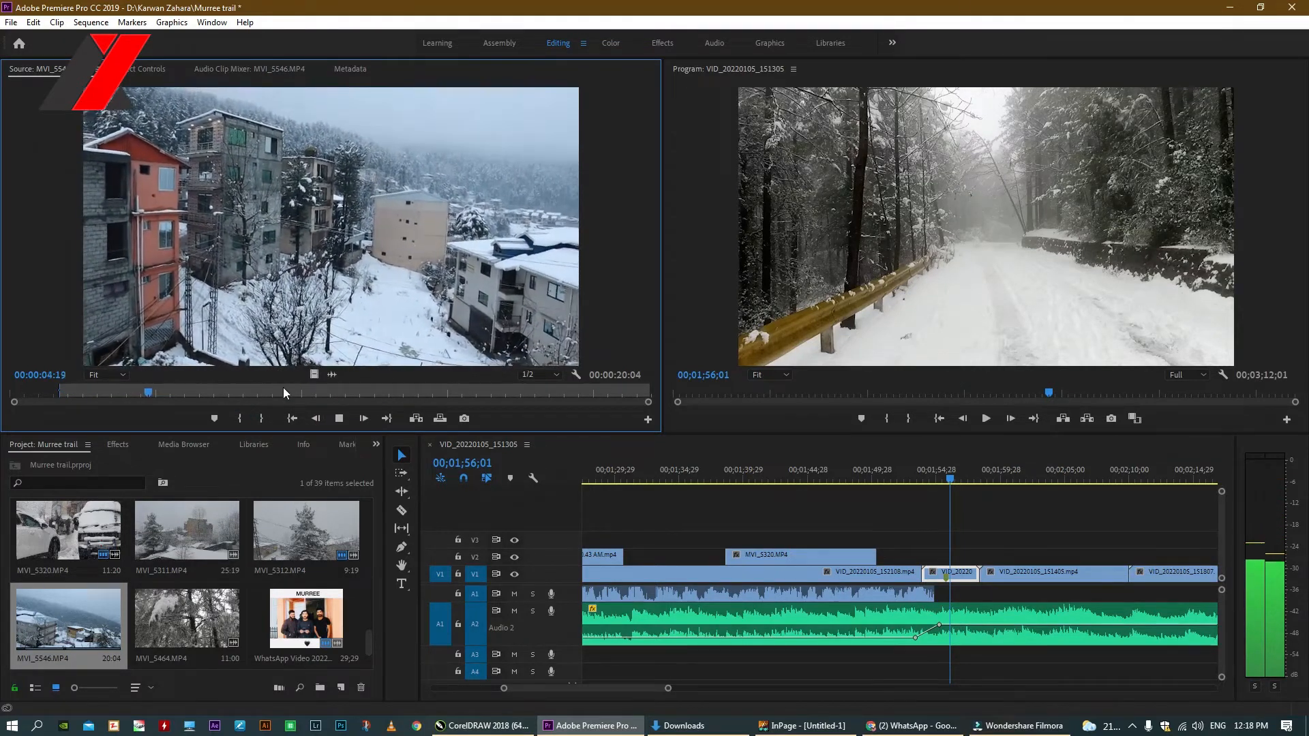
{"action": "left_click", "coordinate": [259, 389]}
{"action": "left_click", "coordinate": [360, 389]}
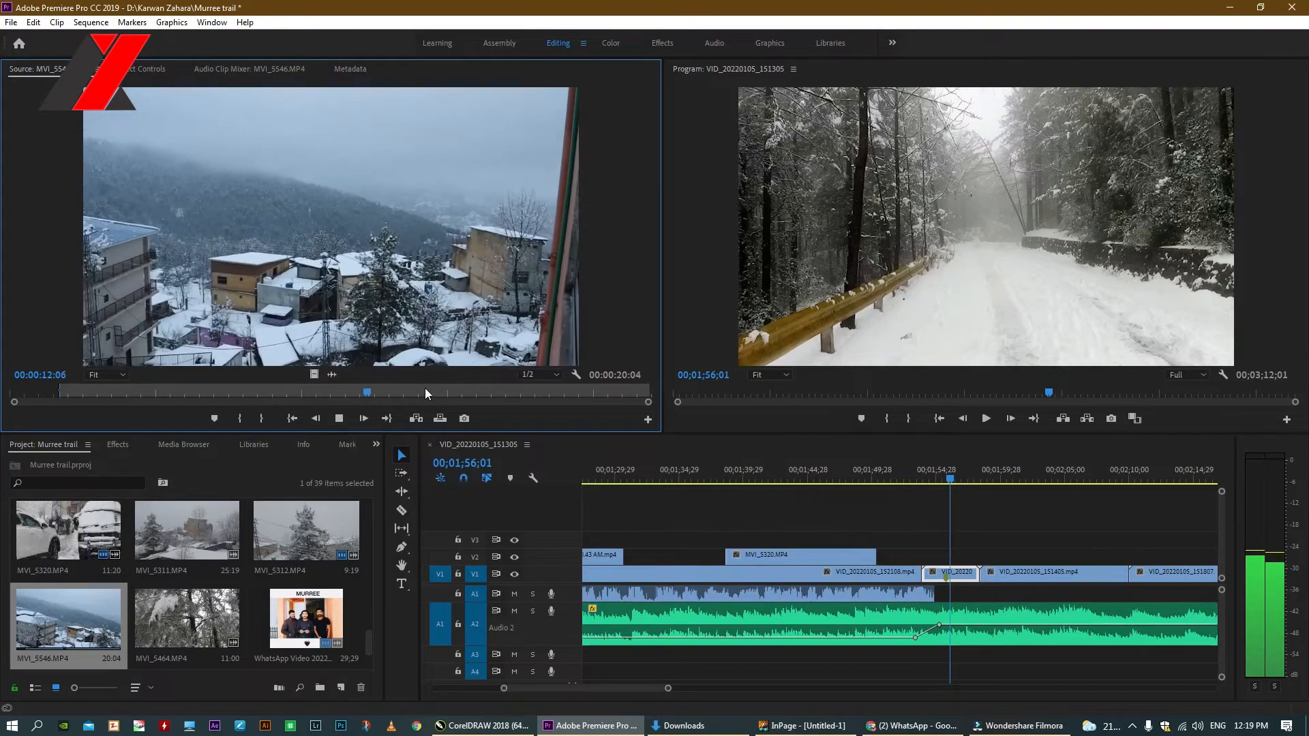
{"action": "left_click", "coordinate": [358, 393]}
{"action": "key", "text": "space"}
{"action": "left_click", "coordinate": [261, 417]}
Overwrite the V1 footage directly after VID_20220105_152108.mp4 with only the video of the marked MVI_5546.MP4 section and replay it
{"action": "left_click_drag", "start_coordinate": [306, 379], "coordinate": [951, 574]}
{"action": "key", "text": "space"}
{"action": "left_click", "coordinate": [1041, 472]}
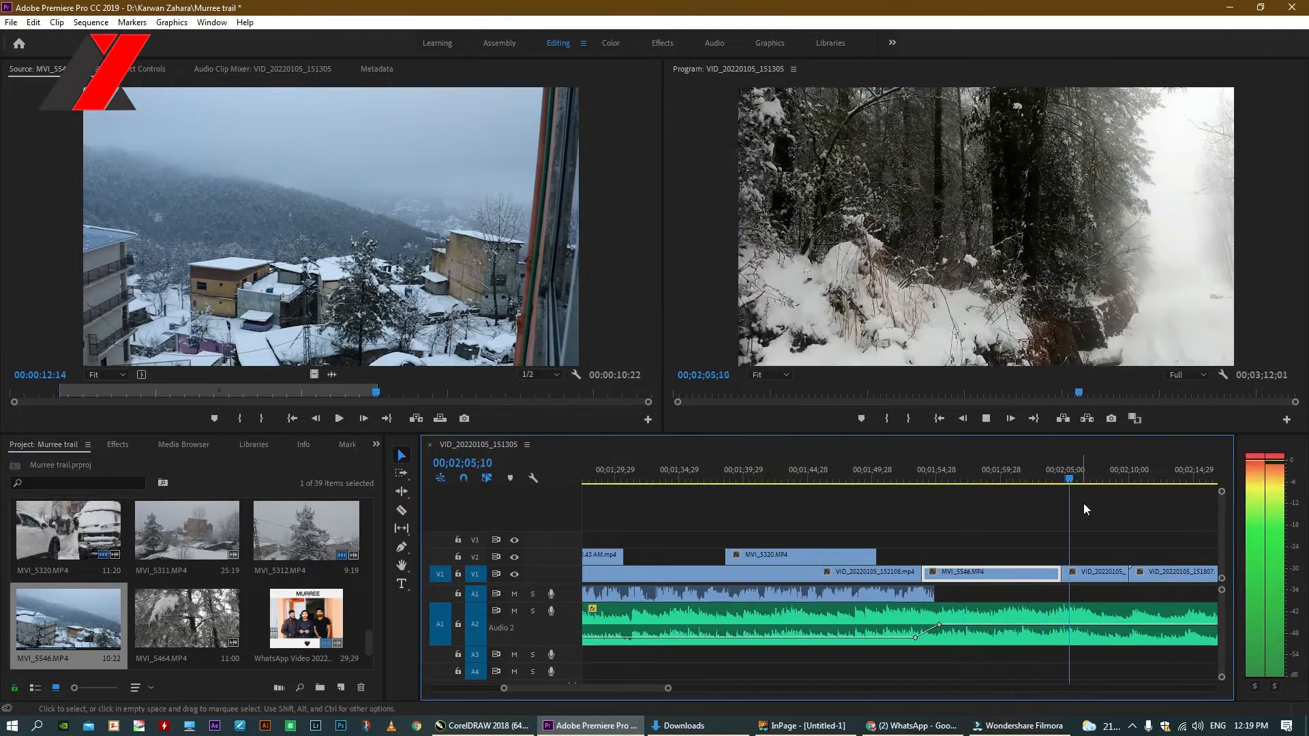
Replace VID_20220105_151405.mp4 after MVI_5546.MP4 on V1 with only the video of MVI_5317.MP4 and play the result
{"action": "left_click", "coordinate": [1102, 572]}
{"action": "key", "text": "Delete"}
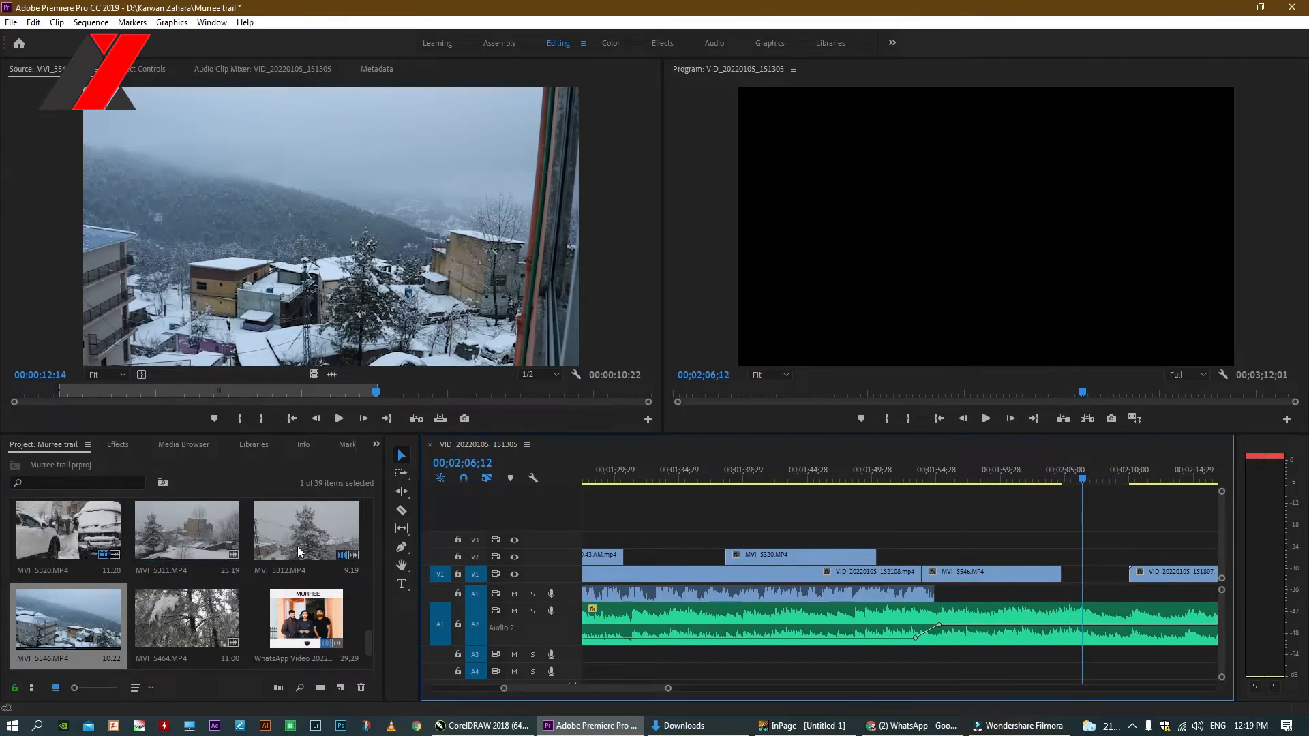
{"action": "scroll", "coordinate": [298, 546], "scroll_direction": "up", "scroll_amount": 1}
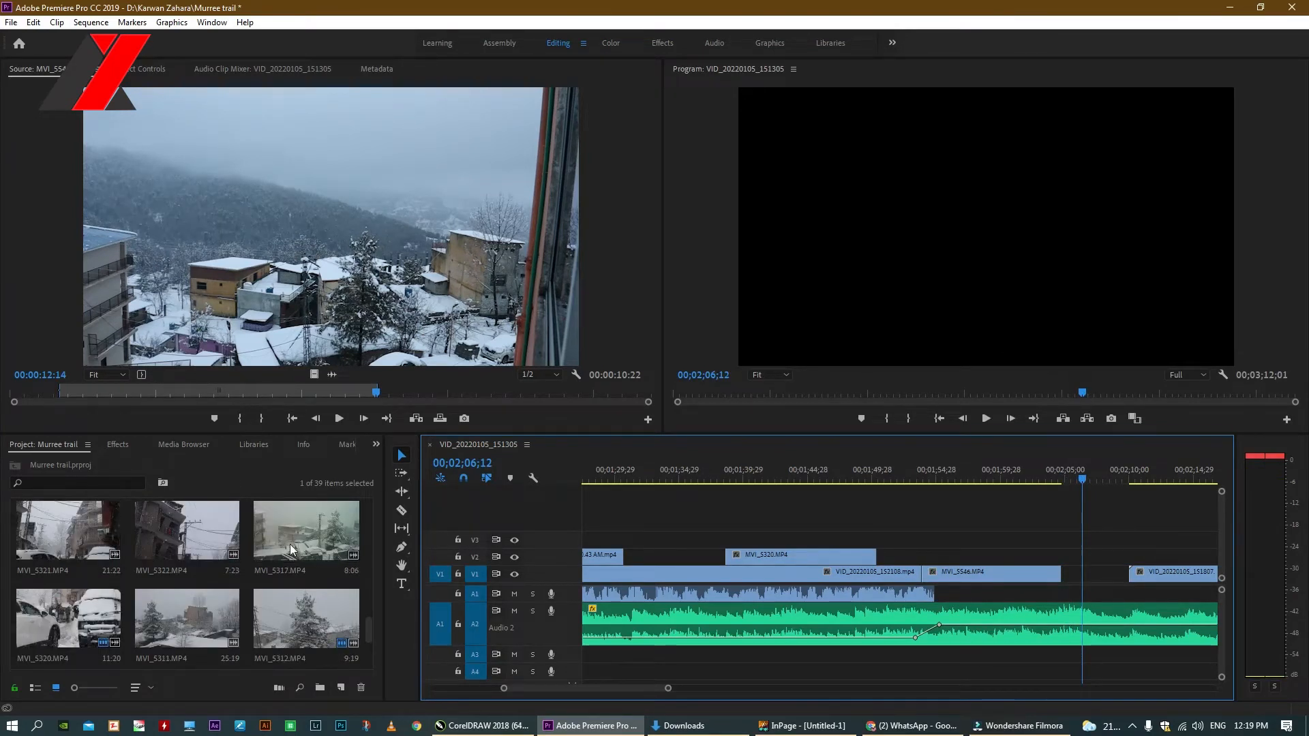
{"action": "double_click", "coordinate": [311, 539]}
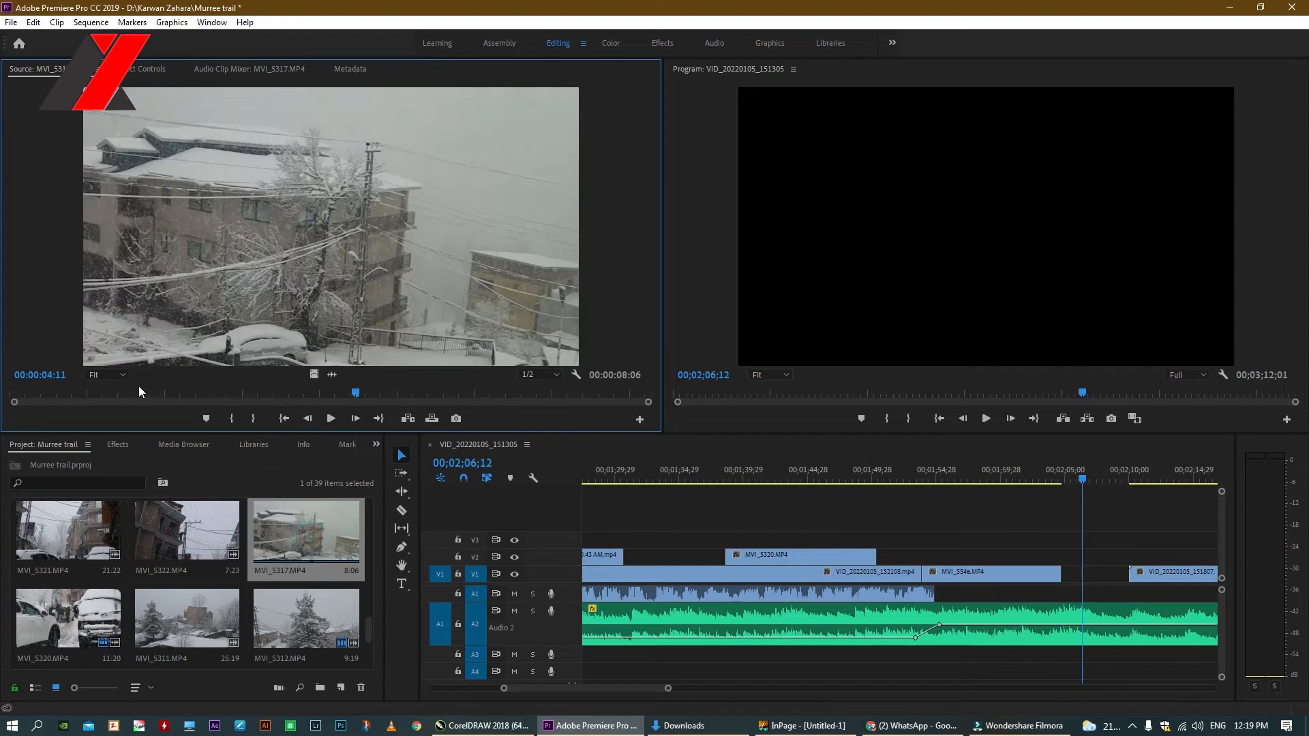
{"action": "key", "text": "space"}
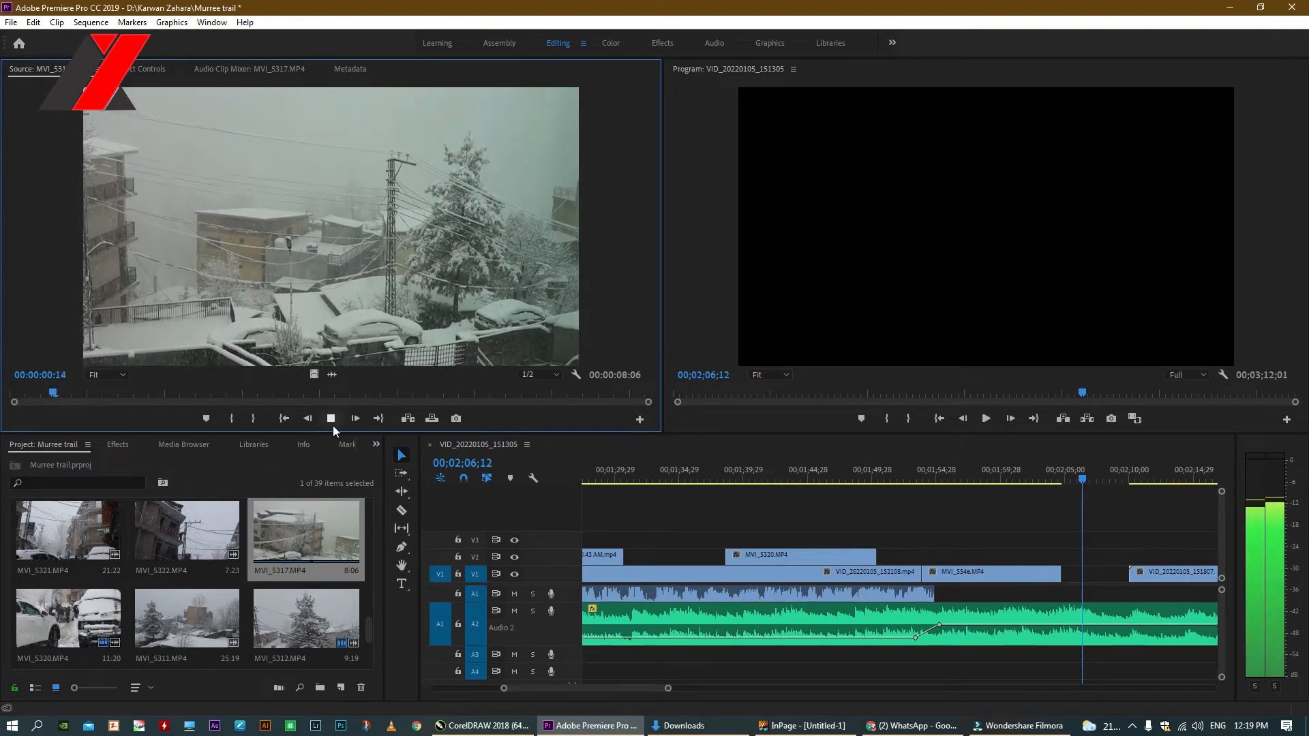
{"action": "left_click_drag", "start_coordinate": [314, 375], "coordinate": [1016, 574]}
{"action": "key", "text": "minus"}
{"action": "key", "text": "space"}
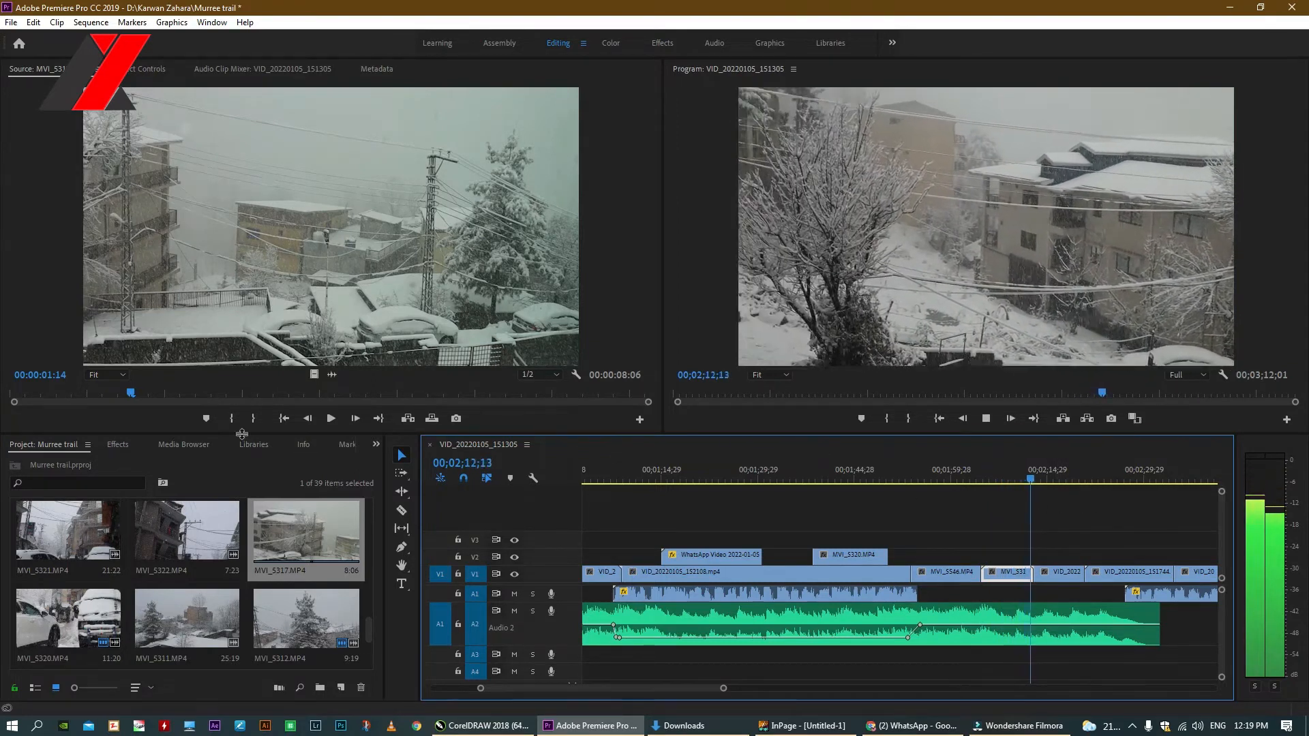
Open MVI_5324.MP4 as the source clip and preview its opening seconds
{"action": "scroll", "coordinate": [208, 546], "scroll_direction": "up", "scroll_amount": 1}
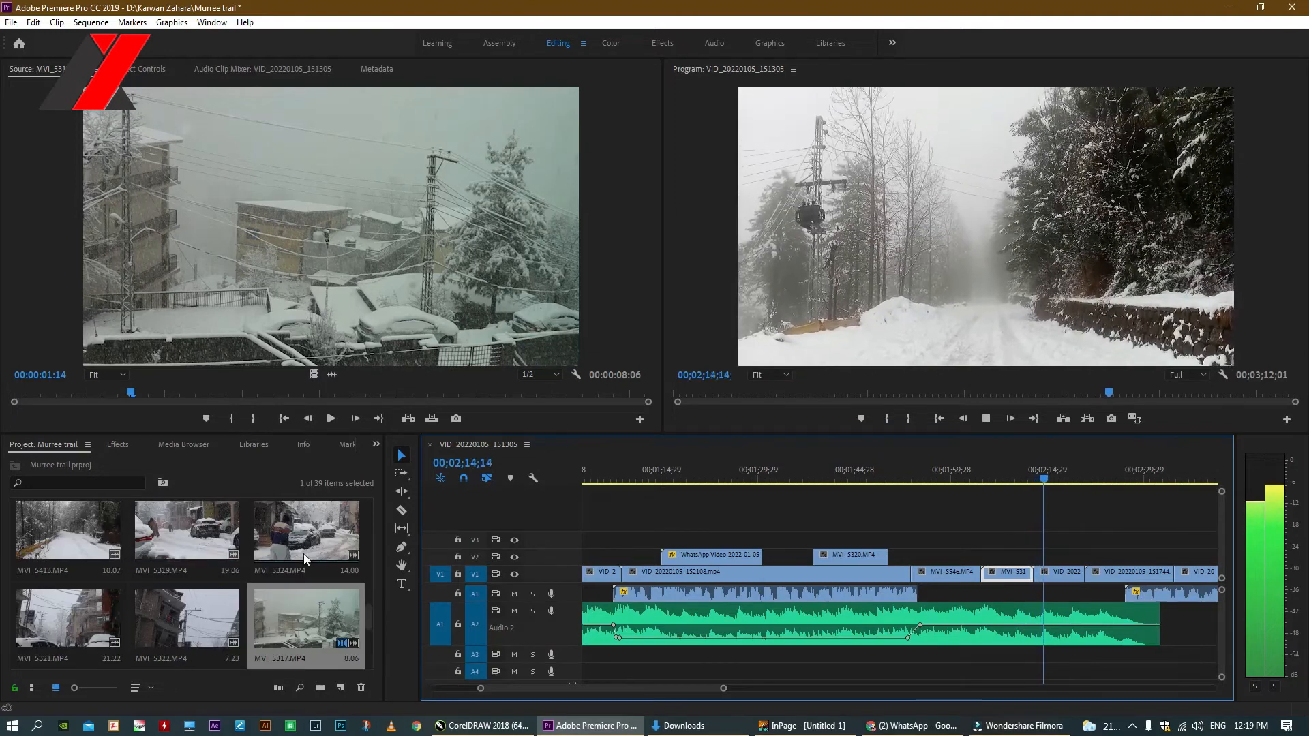
{"action": "key", "text": "space"}
{"action": "double_click", "coordinate": [284, 536]}
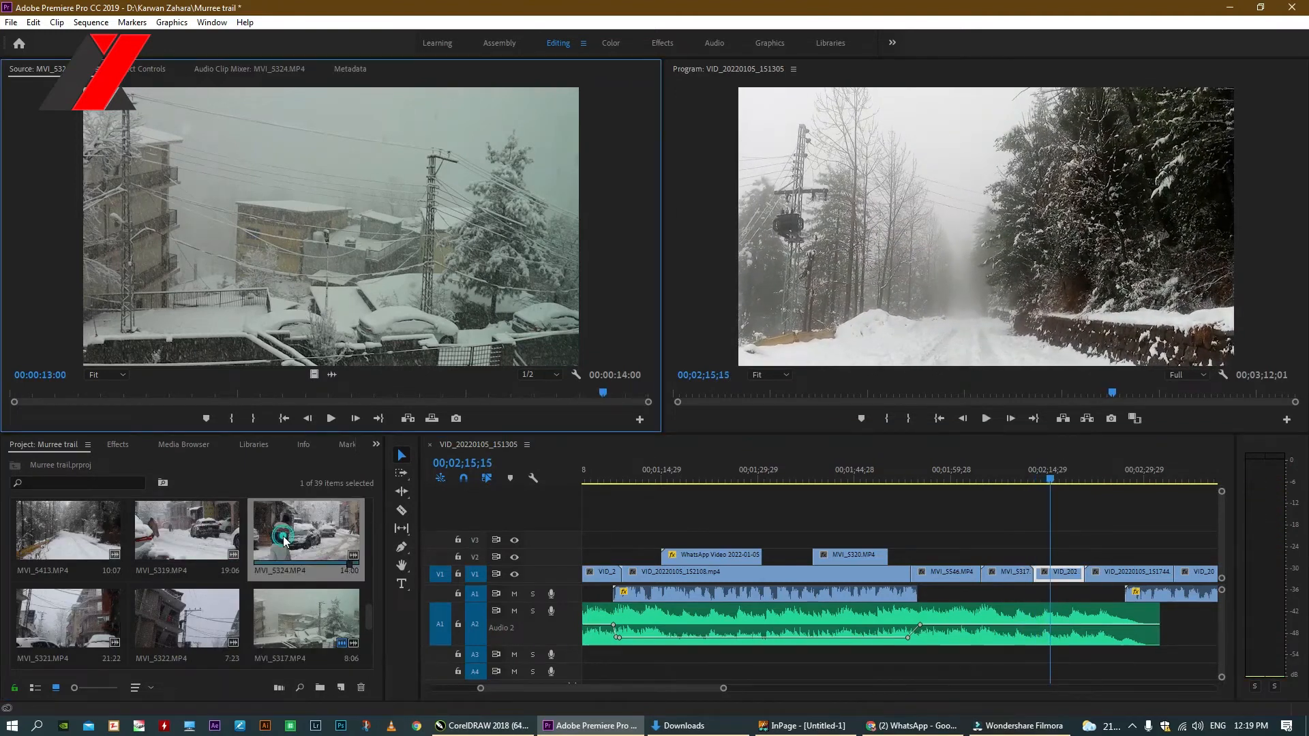
{"action": "key", "text": "space"}
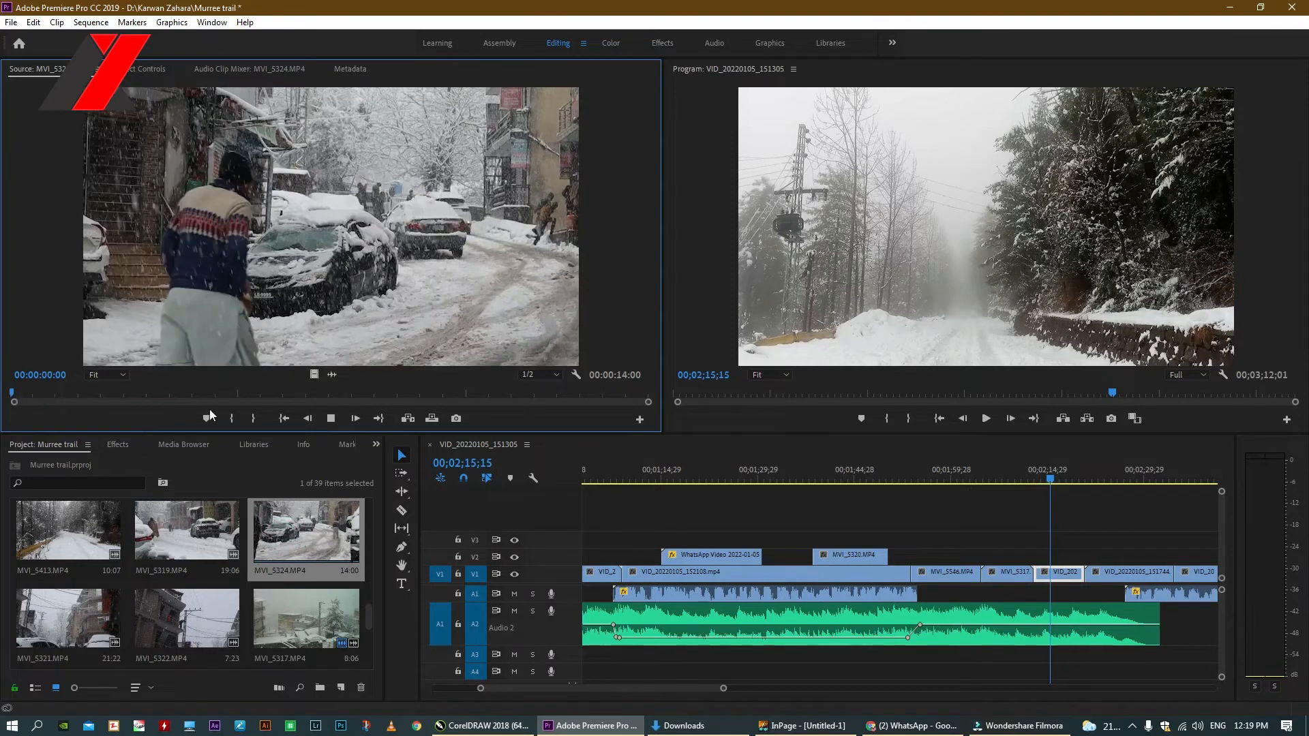
{"action": "left_click", "coordinate": [333, 420]}
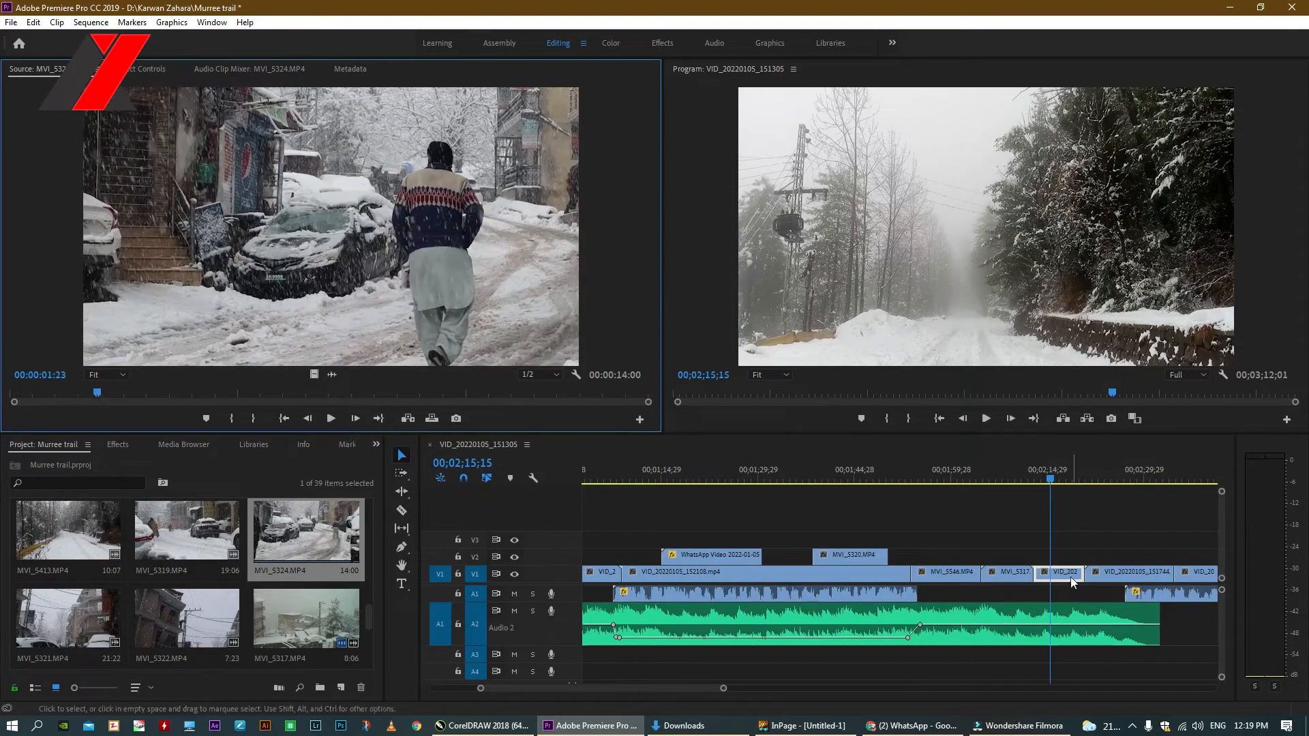
Place only the video of MVI_5324.MP4 on V1 directly after VID_20220105_151807.mp4, overwriting VID_20220105_151744.mp4
{"action": "left_click_drag", "start_coordinate": [331, 541], "coordinate": [1085, 561]}
{"action": "key", "text": "ctrl+z"}
{"action": "left_click", "coordinate": [299, 278]}
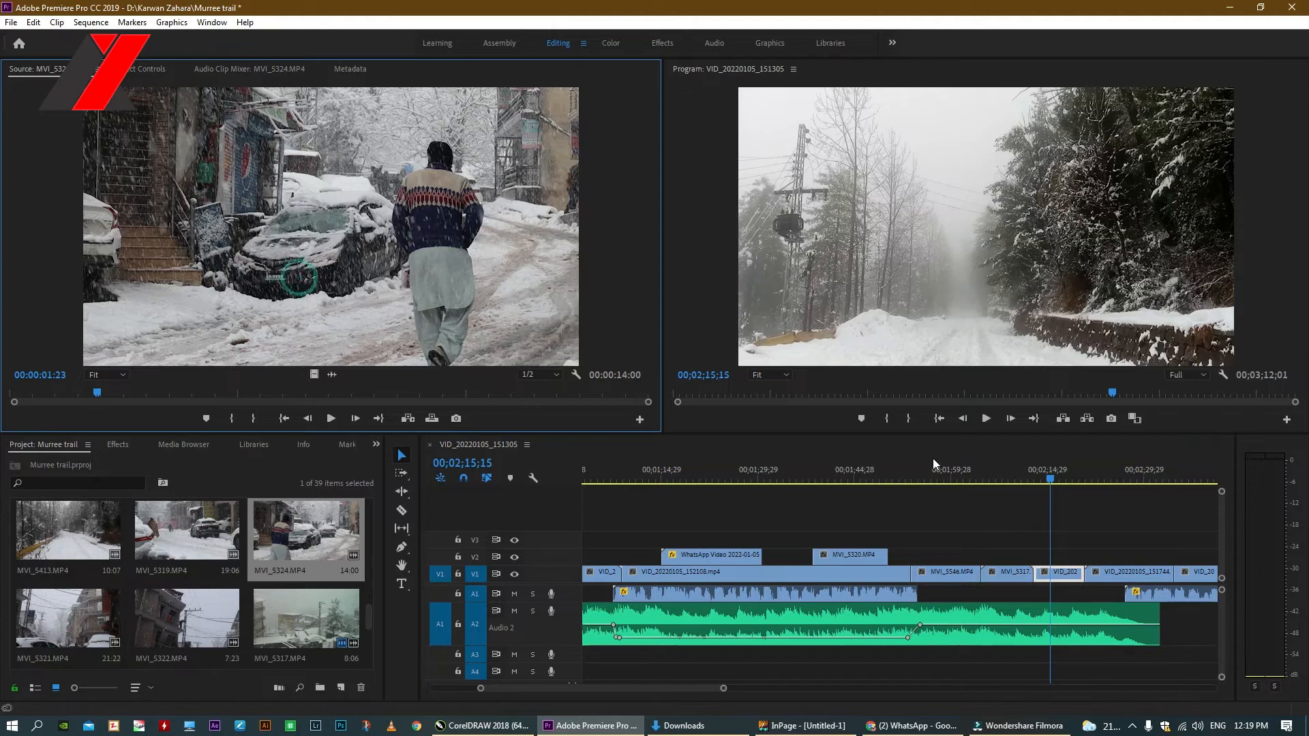
{"action": "left_click_drag", "start_coordinate": [313, 376], "coordinate": [1125, 575]}
{"action": "key", "text": "space"}
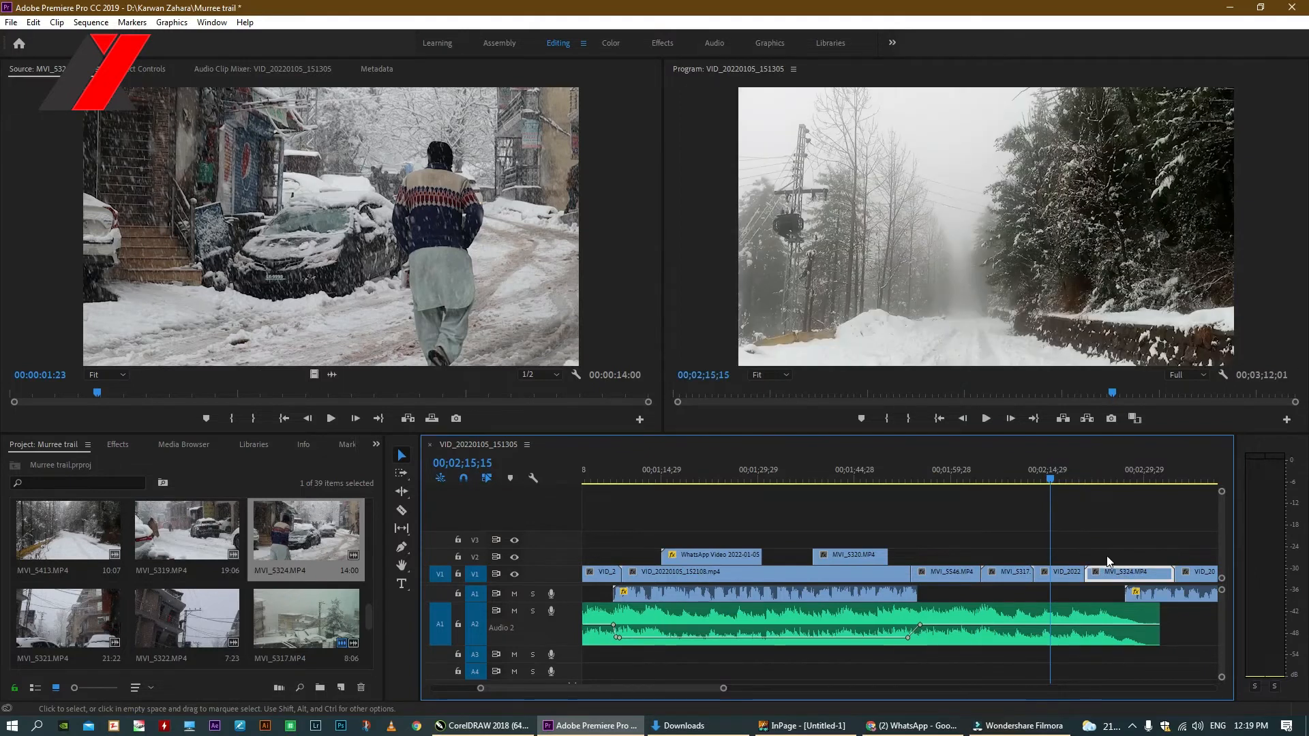
Replay the cut into MVI_5324.MP4 from about 00;02;20 and save the project
{"action": "left_click", "coordinate": [1080, 479]}
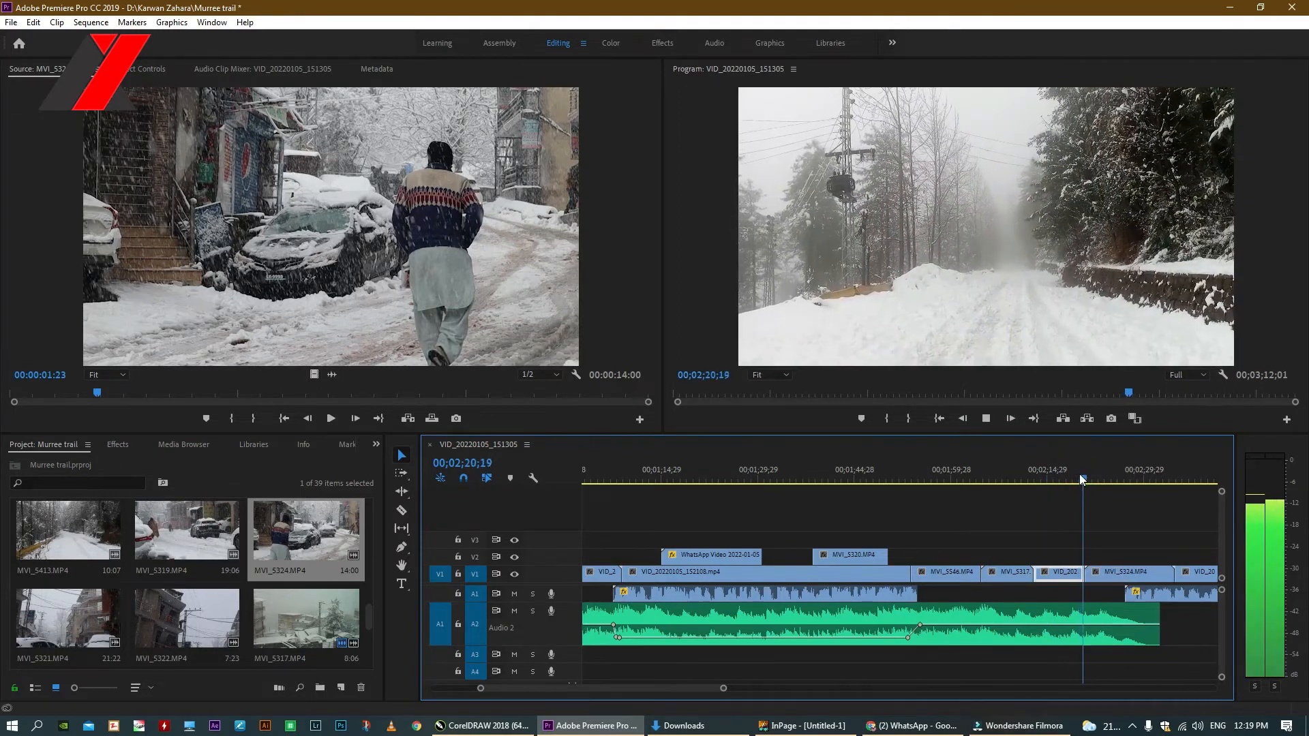
{"action": "scroll", "coordinate": [1085, 473], "scroll_direction": "down", "scroll_amount": 2}
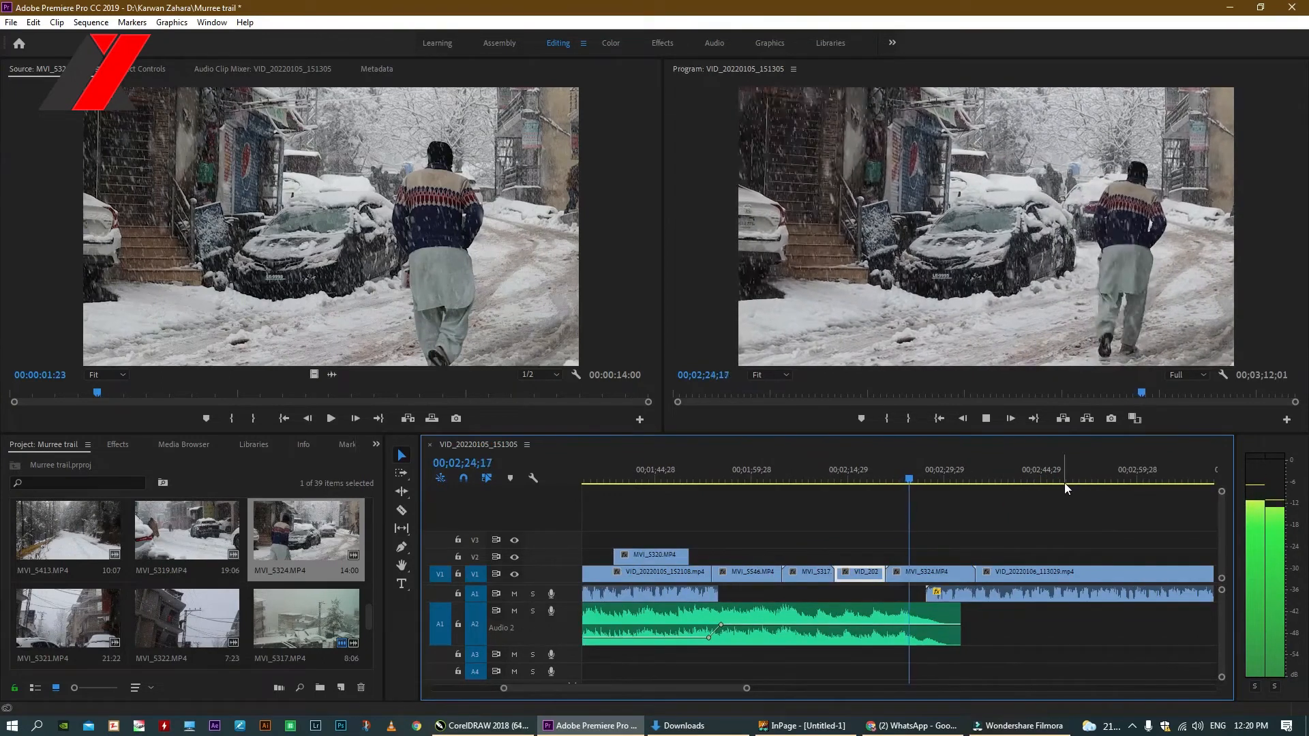
{"action": "key", "text": "space"}
{"action": "key", "text": "ctrl+s"}
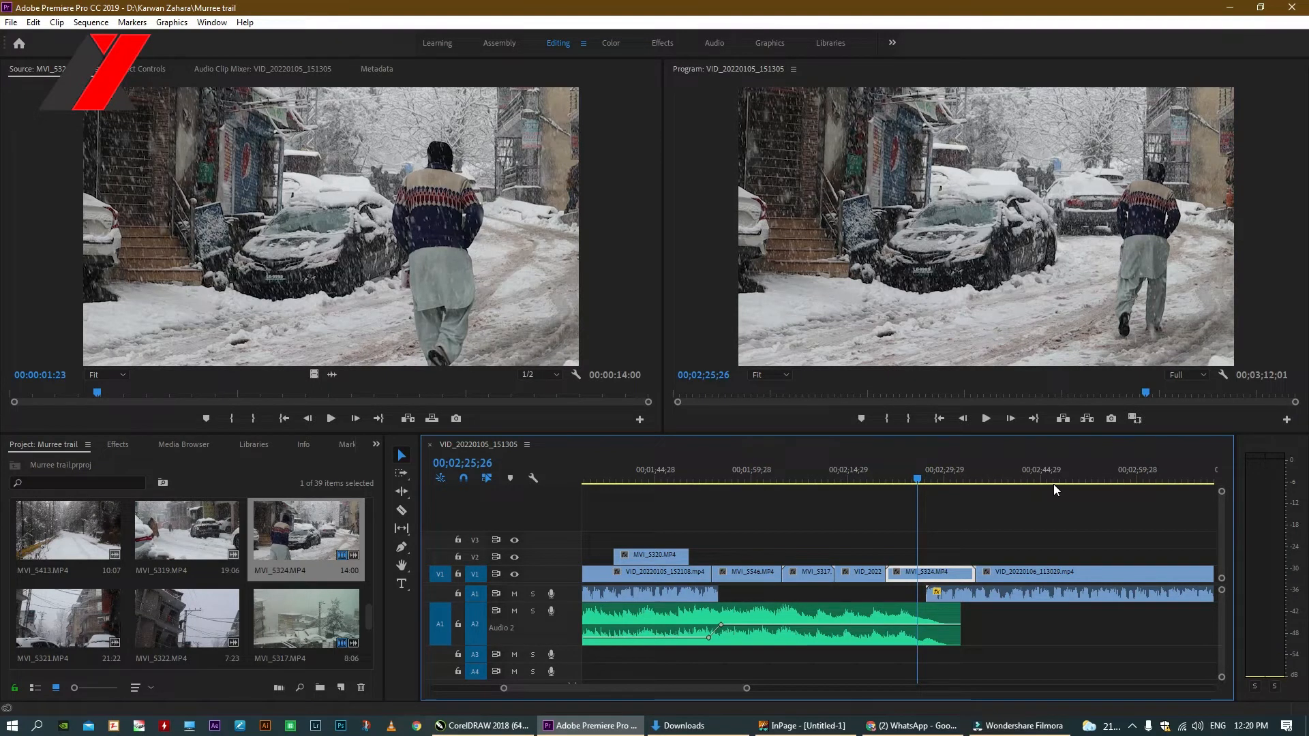
{"action": "key", "text": "space"}
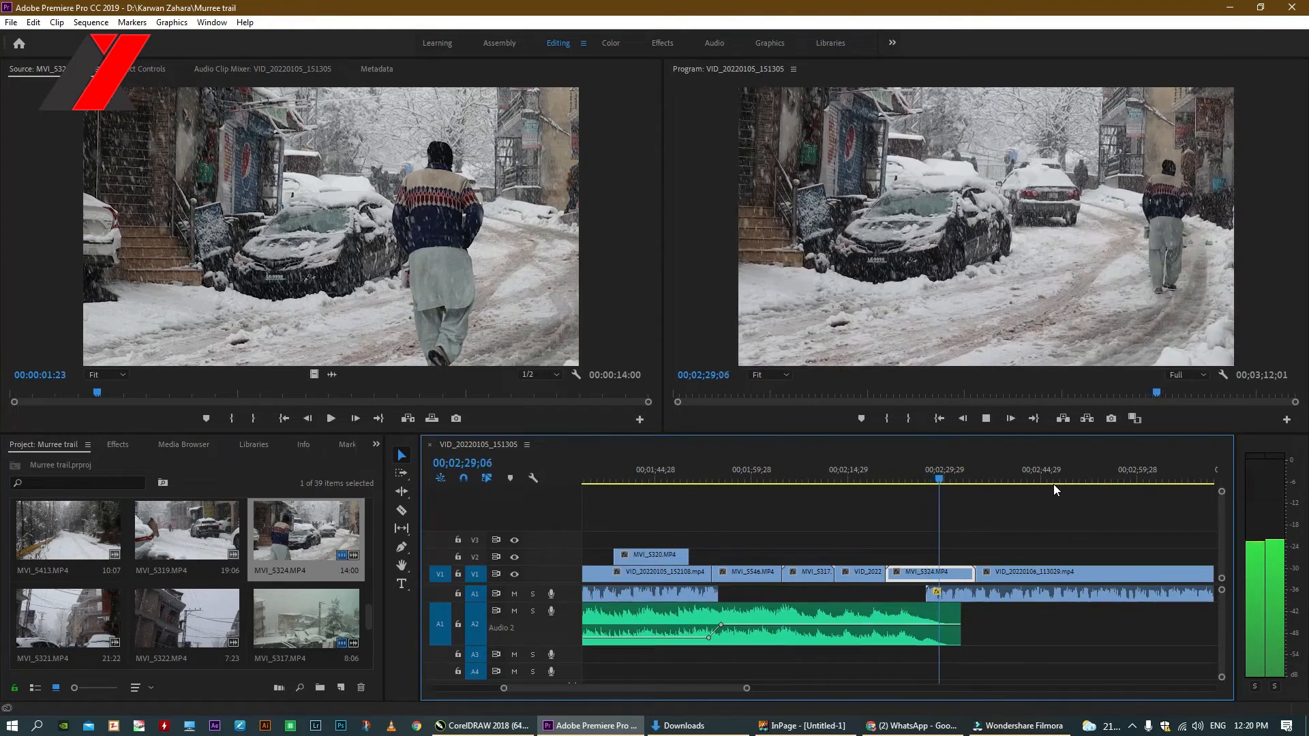
Swap VID_20220105_151807.mp4 and MVI_5324.MP4 on V1 so MVI_5324.MP4 directly follows MVI_5317.MP4, and replay the new order
{"action": "key", "text": "minus"}
{"action": "key", "text": "equal"}
{"action": "key", "text": "equal"}
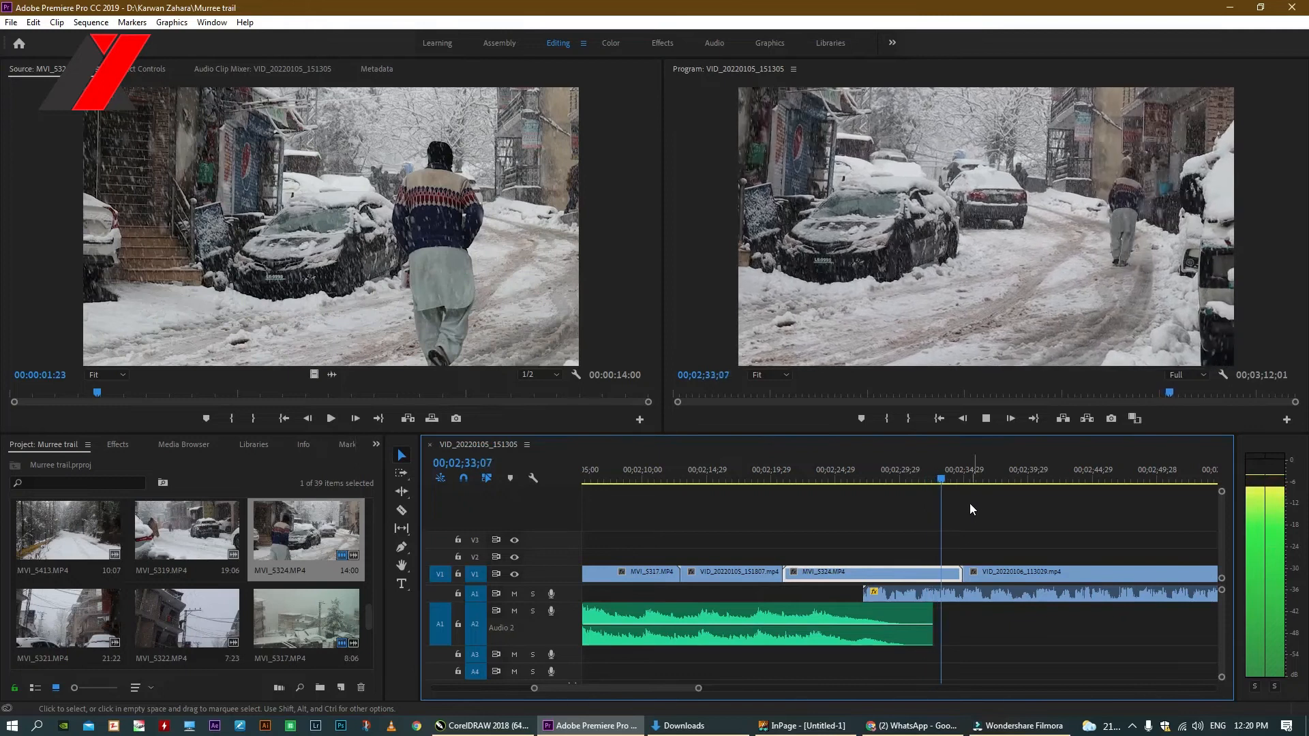
{"action": "left_click", "coordinate": [877, 476]}
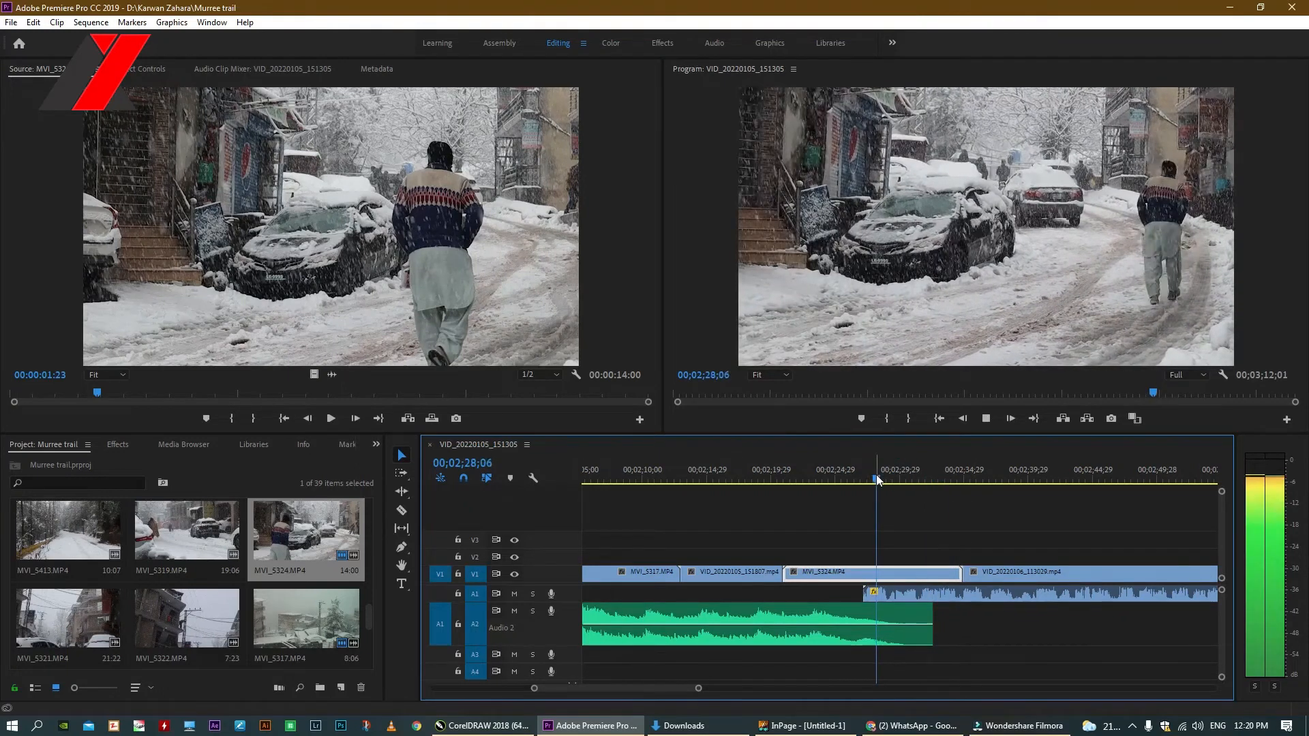
{"action": "left_click", "coordinate": [838, 478]}
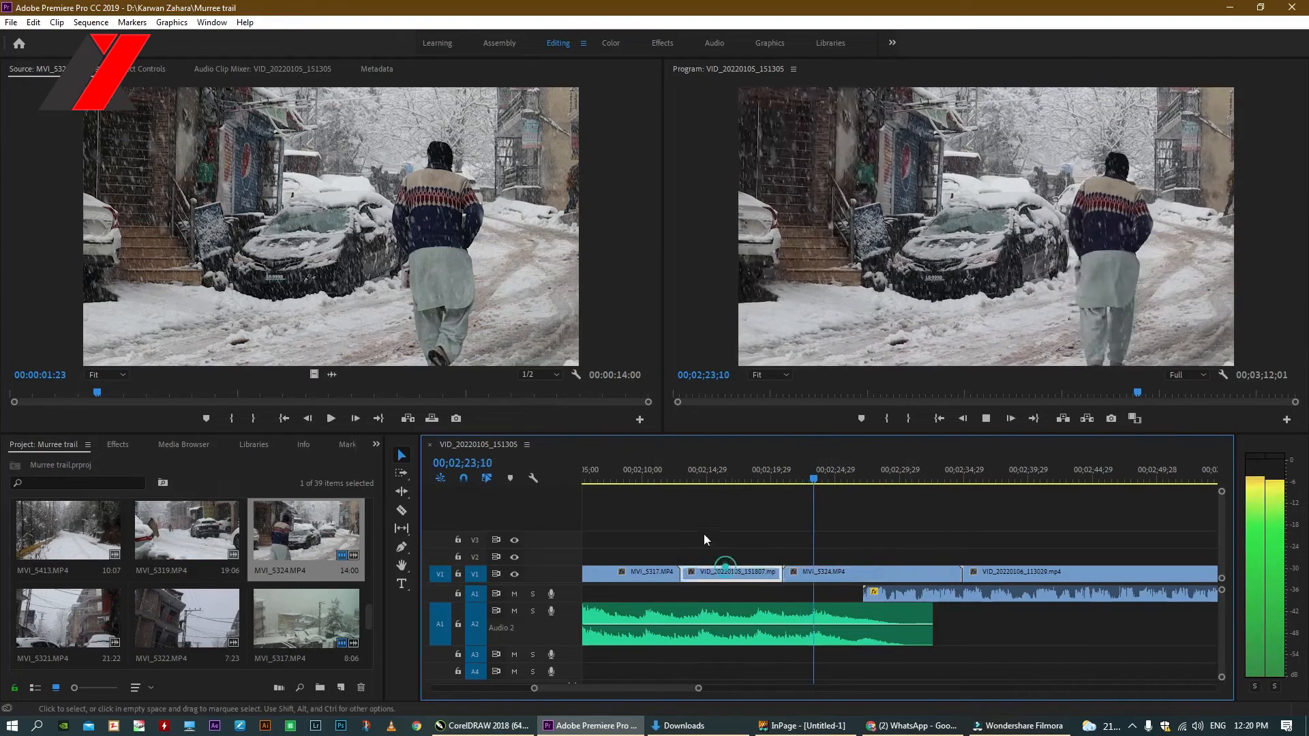
{"action": "left_click", "coordinate": [697, 472]}
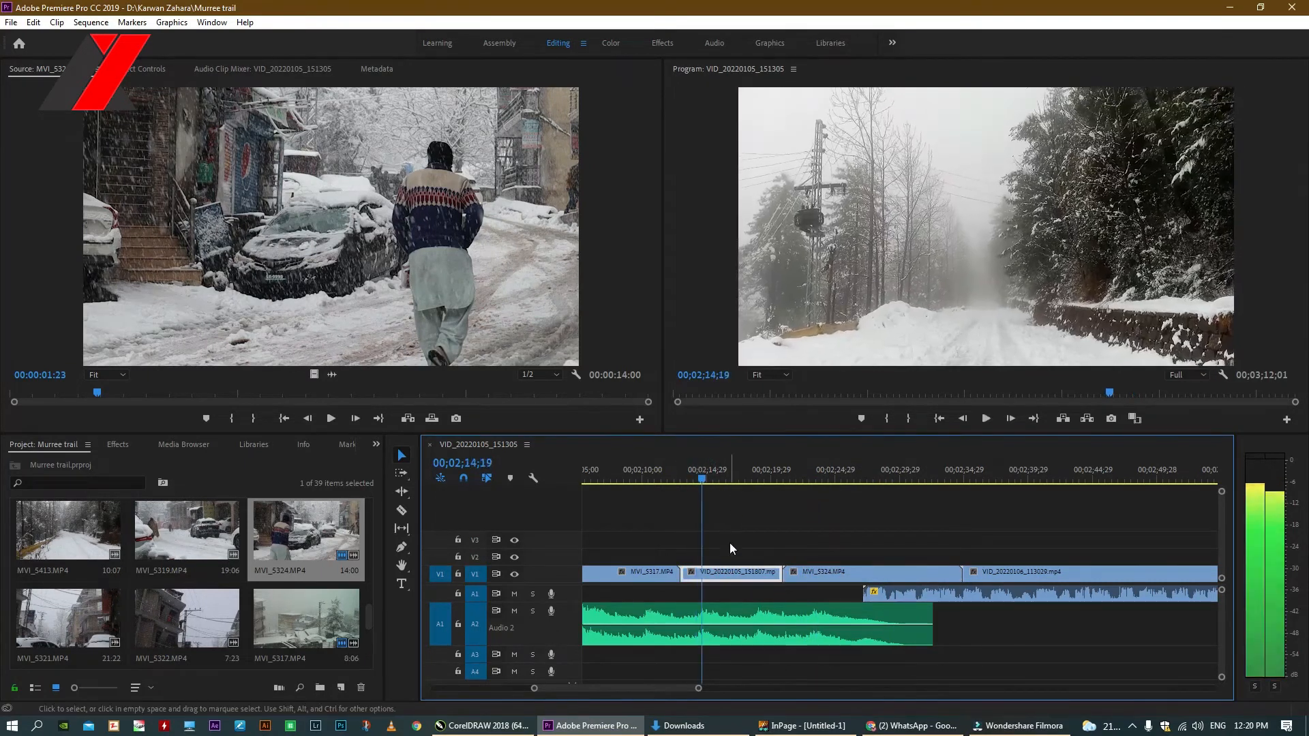
{"action": "mouse_move", "coordinate": [720, 574]}
{"action": "left_mouse_down"}
{"action": "mouse_move", "coordinate": [910, 554]}
{"action": "mouse_move", "coordinate": [805, 575]}
{"action": "mouse_move", "coordinate": [722, 572]}
{"action": "left_mouse_up"}
{"action": "left_click_drag", "start_coordinate": [922, 558], "coordinate": [916, 569]}
{"action": "key", "text": "space"}
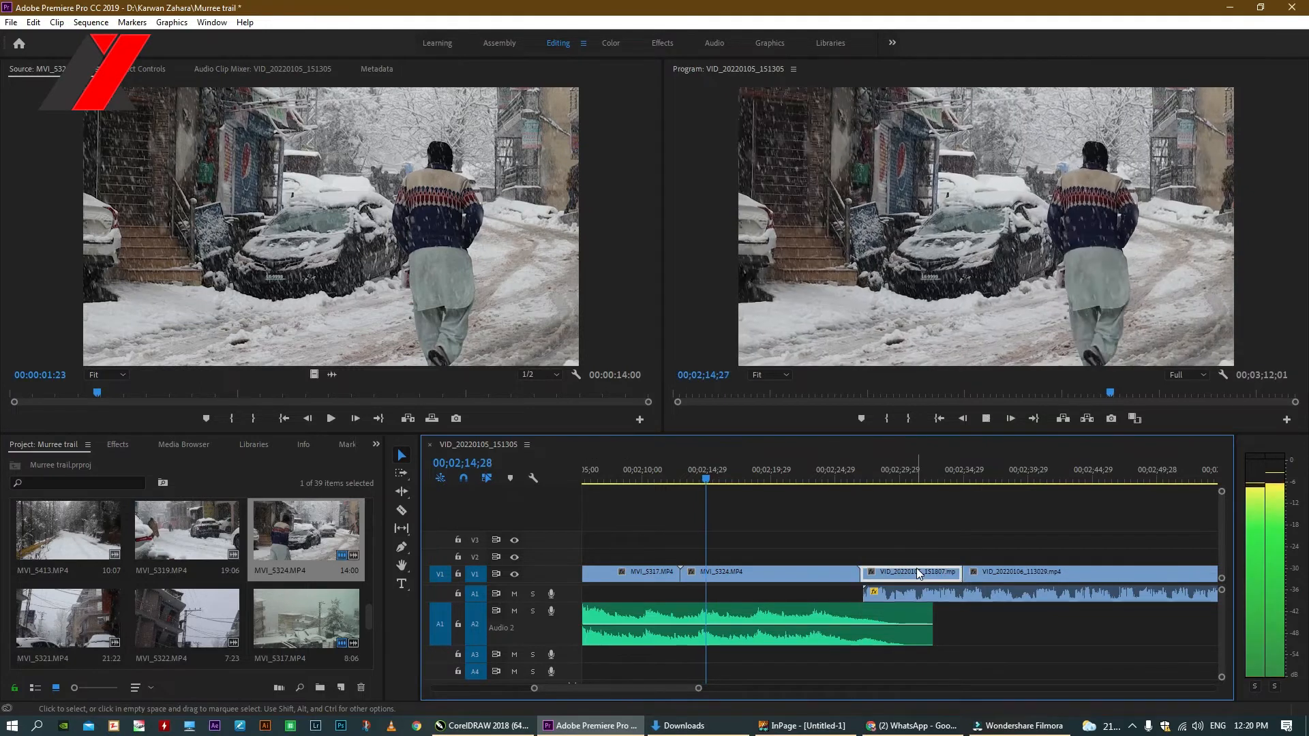
{"action": "left_click", "coordinate": [857, 468]}
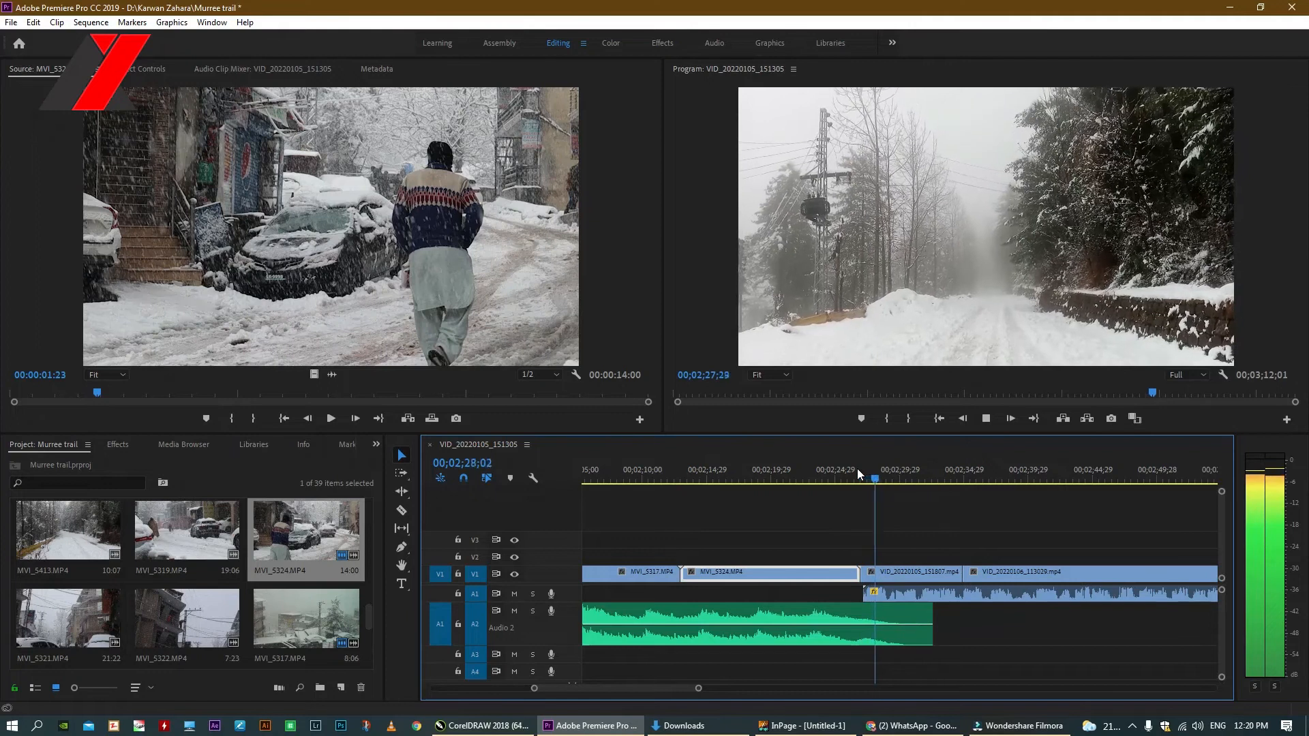
{"action": "key", "text": "minus"}
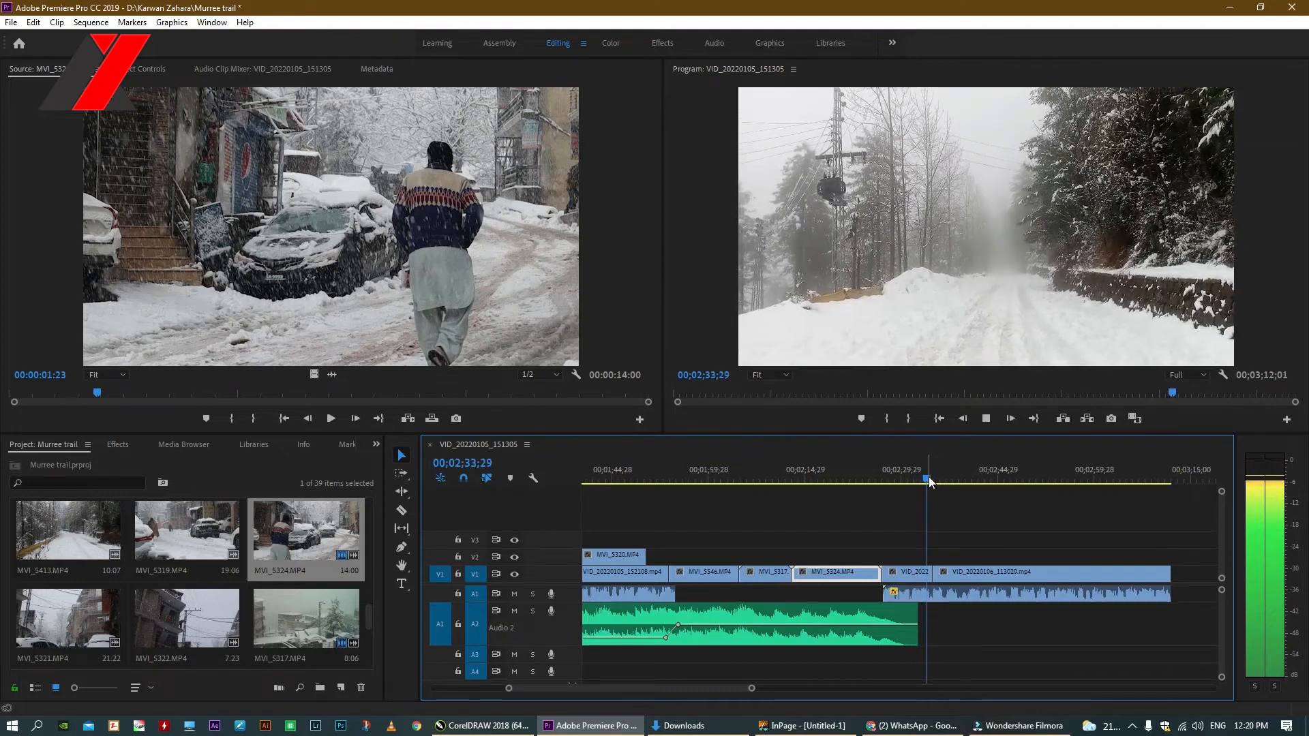
Open MVI_5413.MP4 as the source clip and place only its video on V2 above VID_20220105_151807.mp4
{"action": "key", "text": "space"}
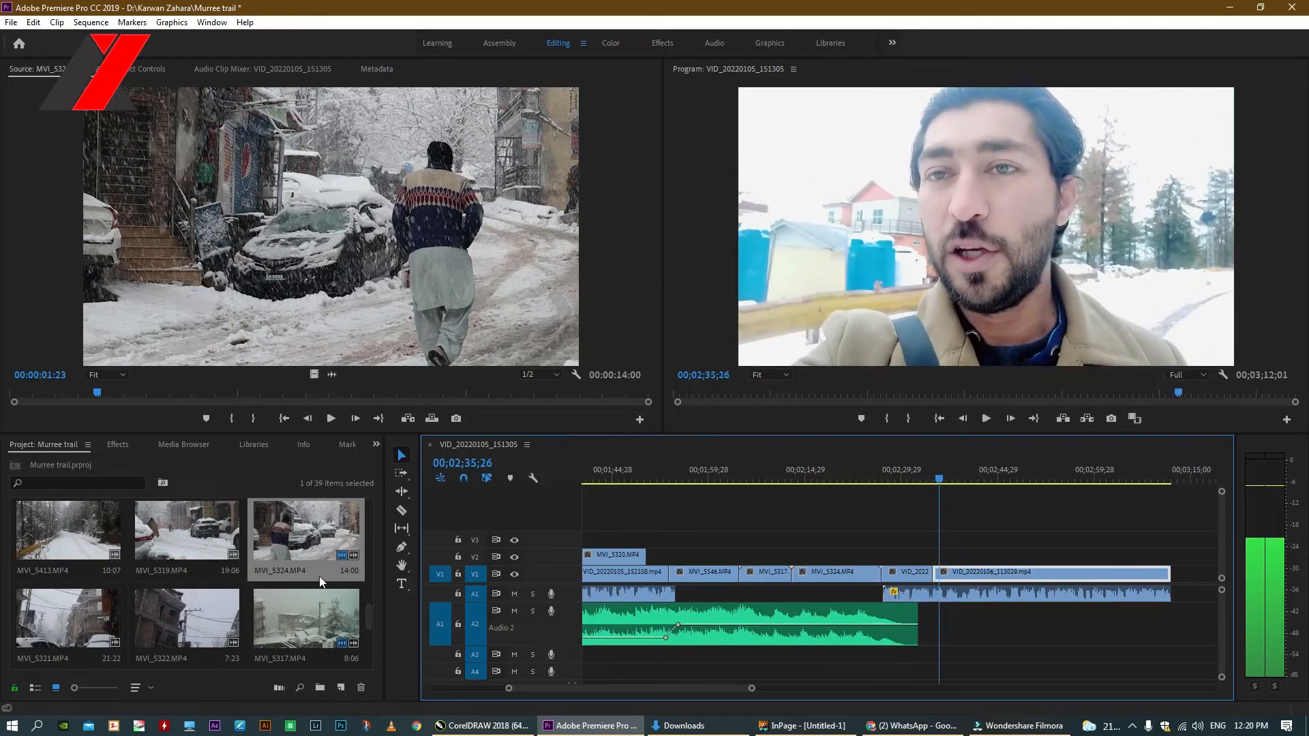
{"action": "scroll", "coordinate": [153, 551], "scroll_direction": "up", "scroll_amount": 1}
{"action": "double_click", "coordinate": [72, 623]}
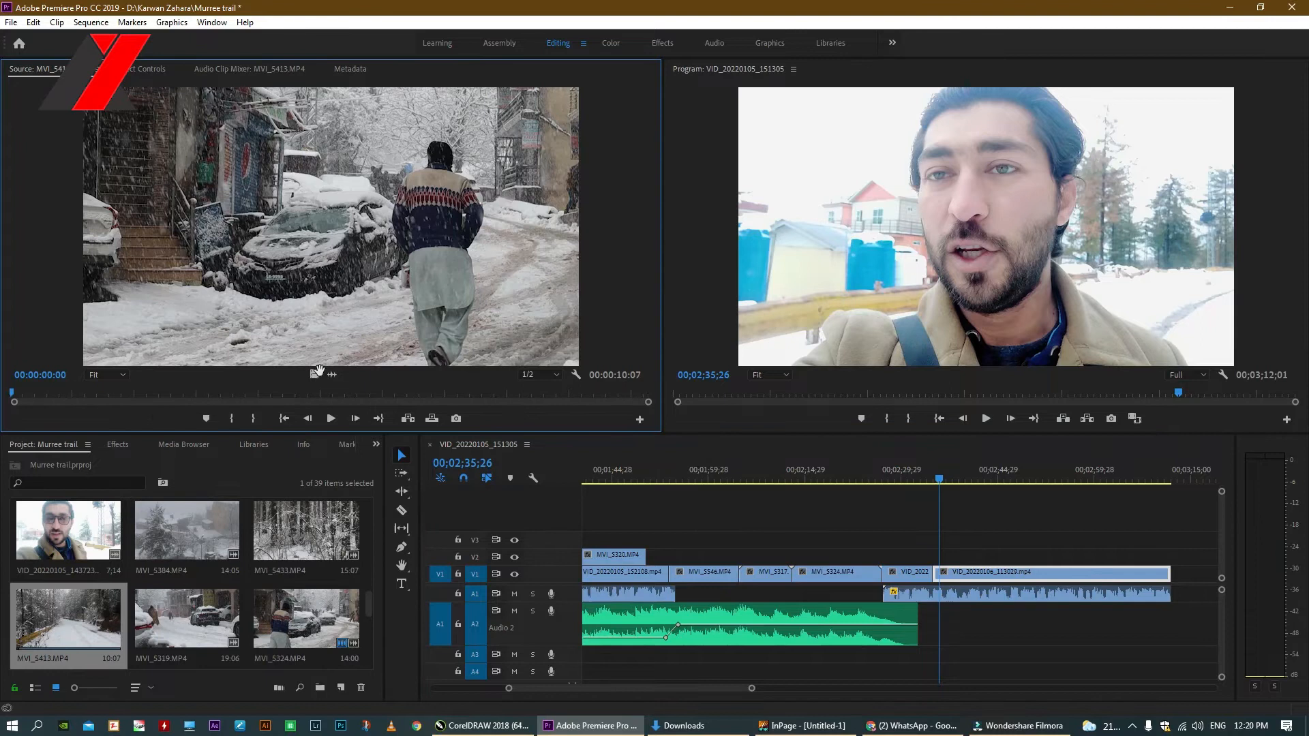
{"action": "left_click_drag", "start_coordinate": [315, 375], "coordinate": [891, 555]}
Delete VID_20220105_151807.mp4 from V1, align the start of MVI_5413.MP4 on V2 with the end of MVI_5324.MP4, and resume playback
{"action": "left_click", "coordinate": [891, 469]}
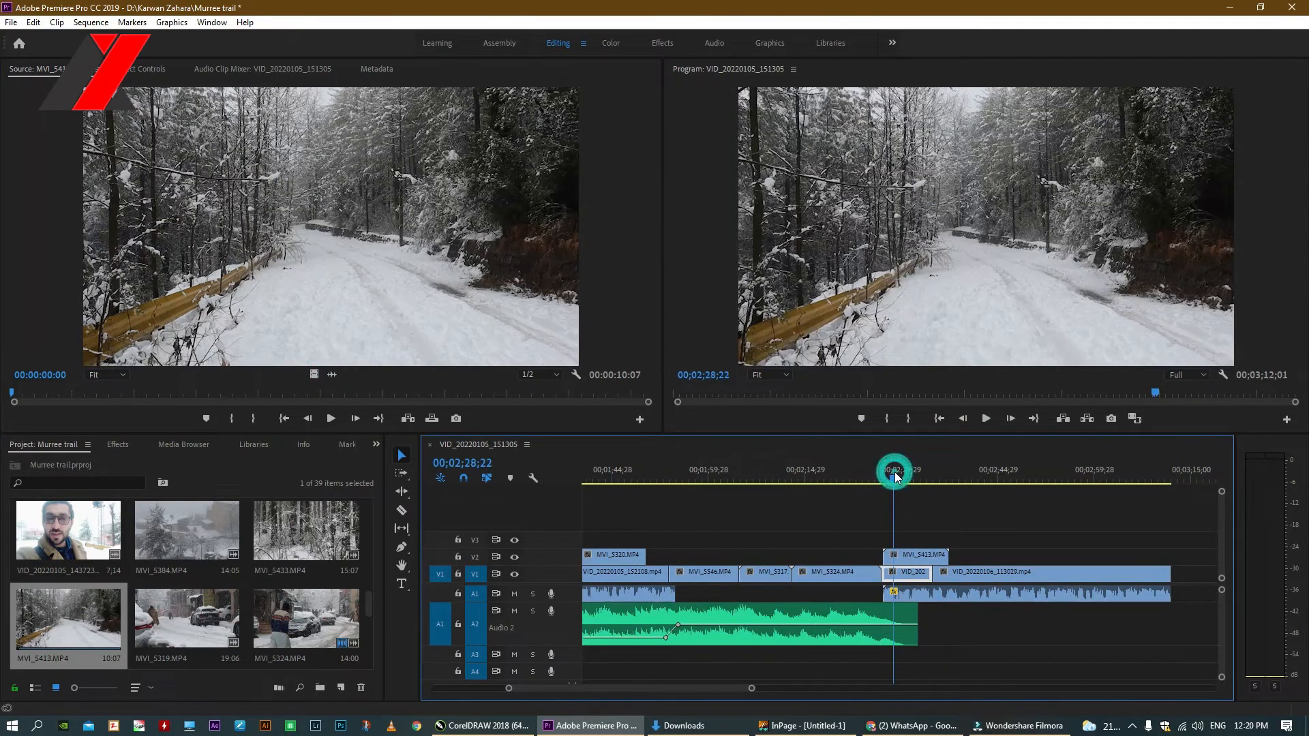
{"action": "key", "text": "space"}
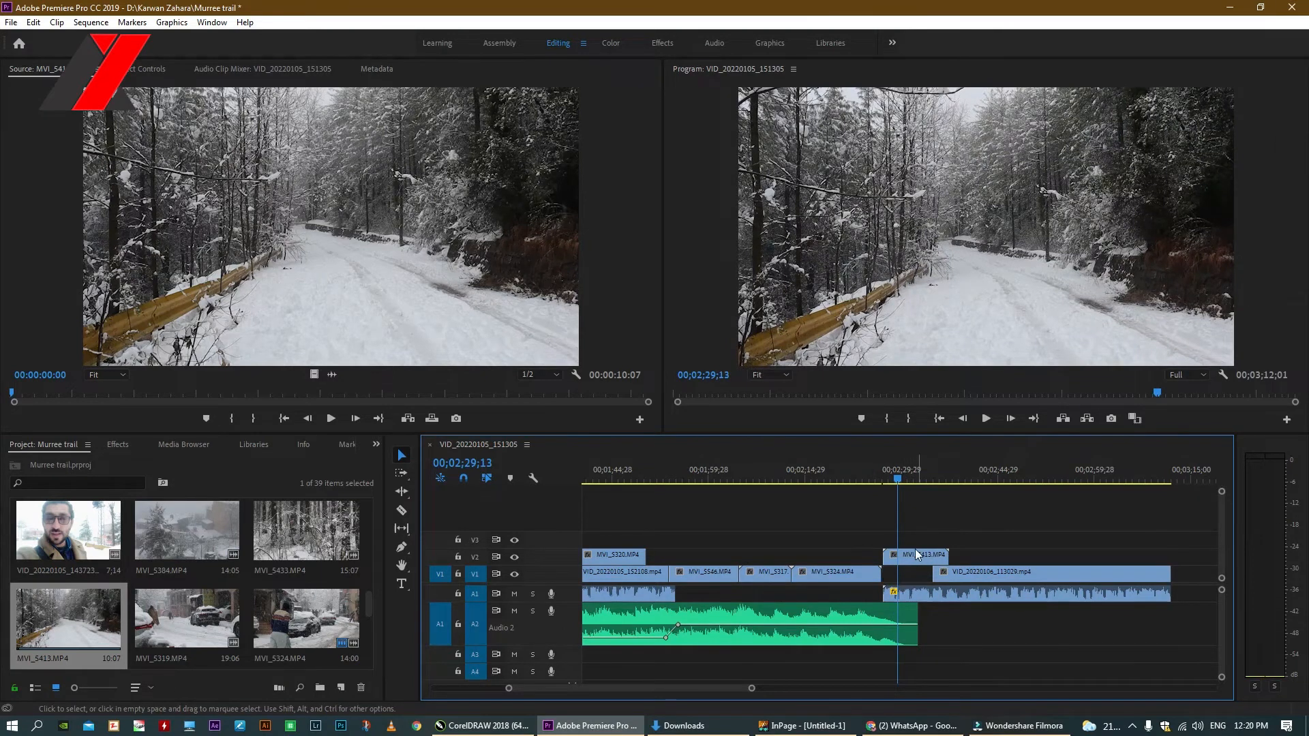
{"action": "left_click", "coordinate": [908, 557]}
{"action": "key", "text": "space"}
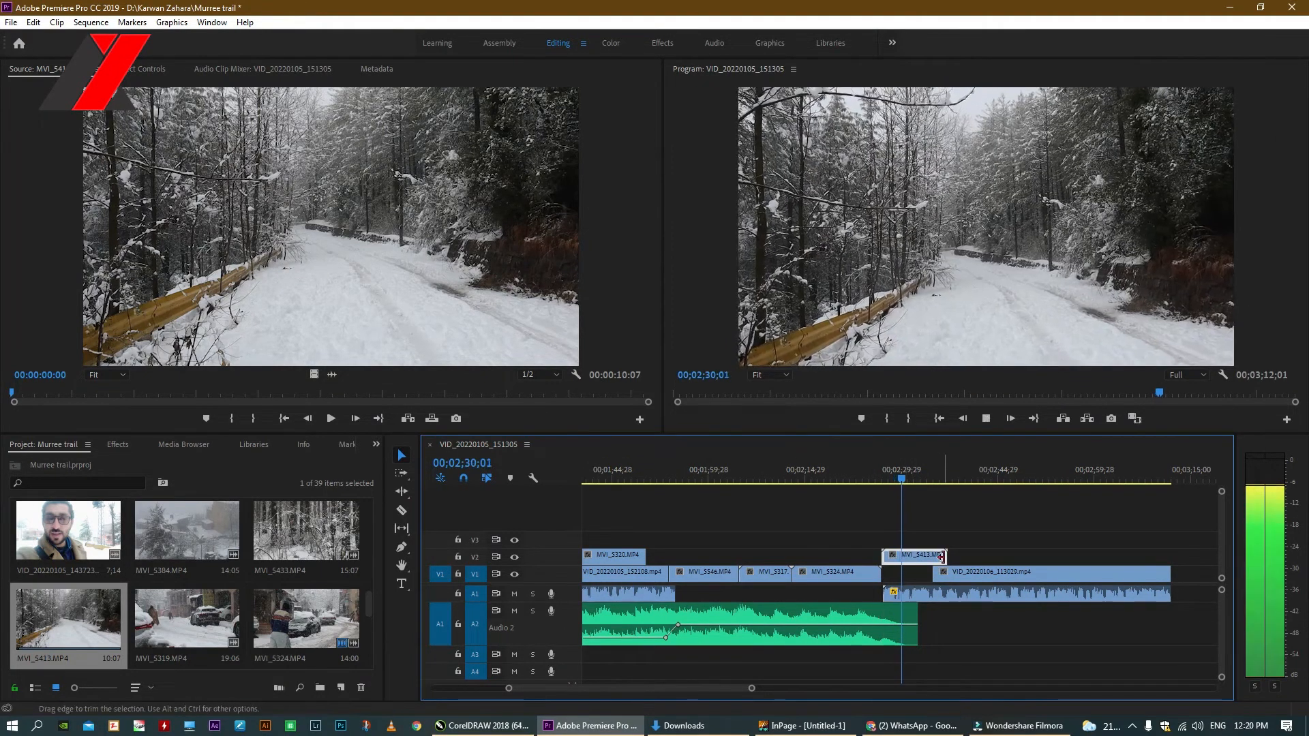
Trim the end of MVI_5413.MP4 to the start of VID_20220106_113029.mp4 and move it down into the gap on V1
{"action": "left_click_drag", "start_coordinate": [945, 555], "coordinate": [925, 571]}
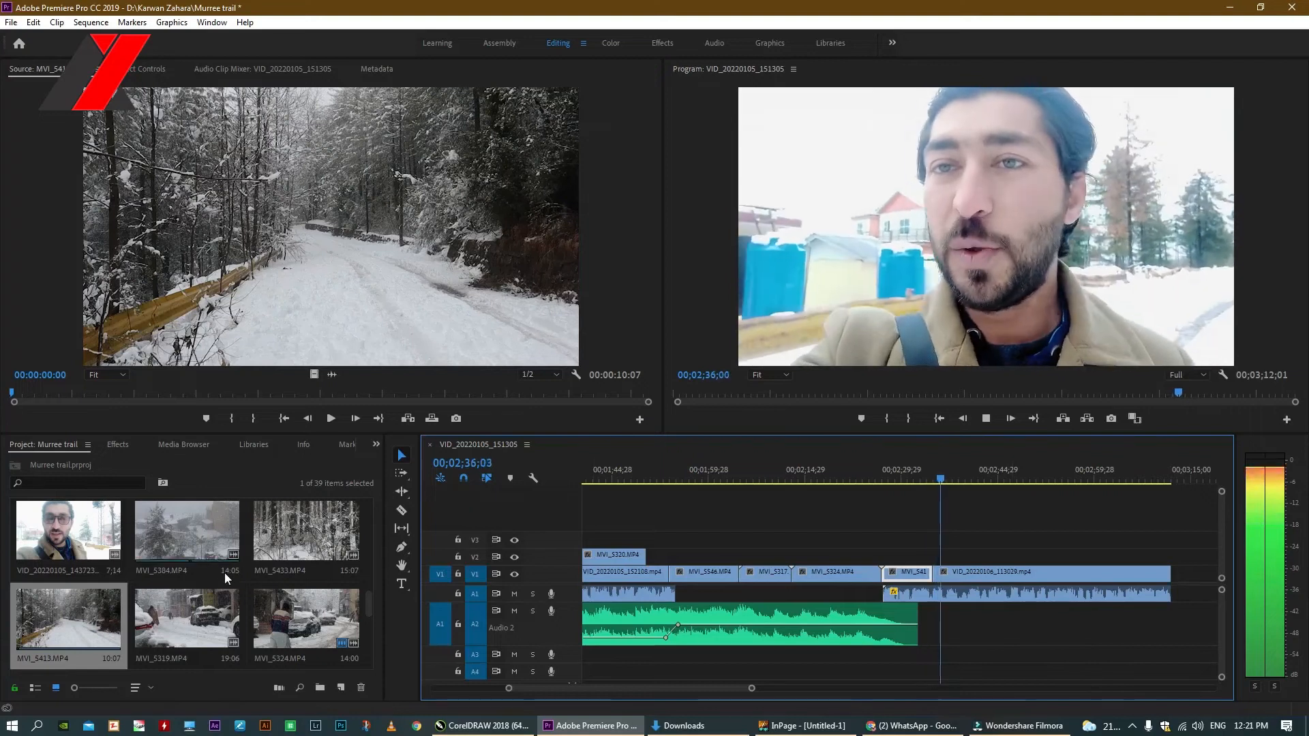
Open MVI_5433.MP4 as the source clip, place only its video on V2 above VID_20220106_113029.mp4 from about 00;02;41;10, and play it
{"action": "double_click", "coordinate": [290, 556]}
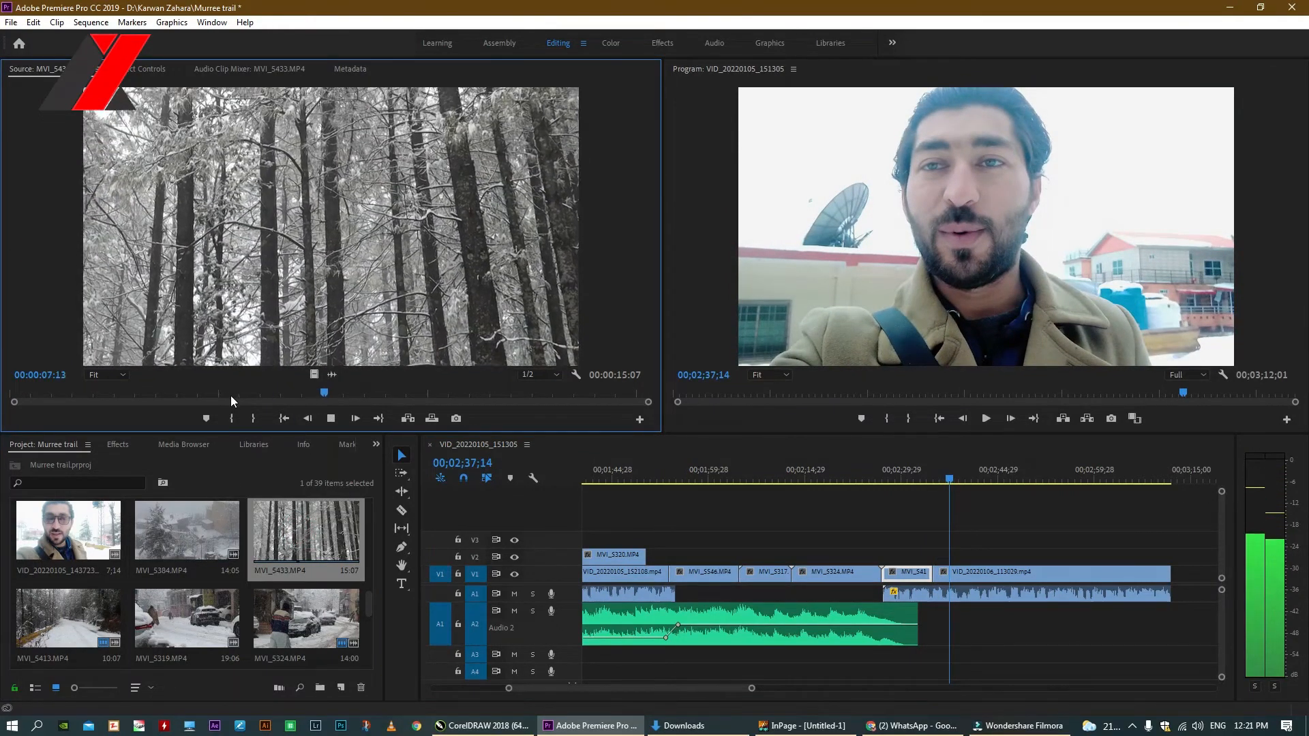
{"action": "left_click_drag", "start_coordinate": [152, 399], "coordinate": [11, 394]}
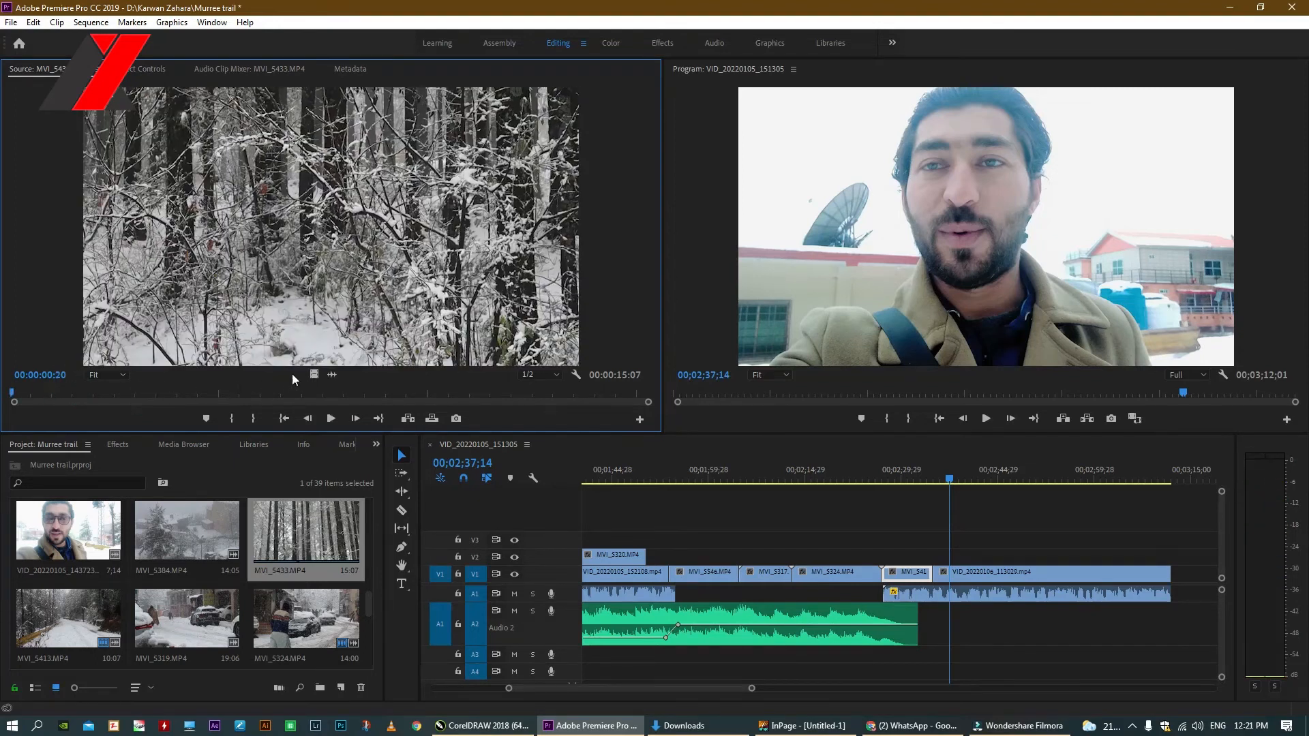
{"action": "left_click_drag", "start_coordinate": [312, 377], "coordinate": [998, 569]}
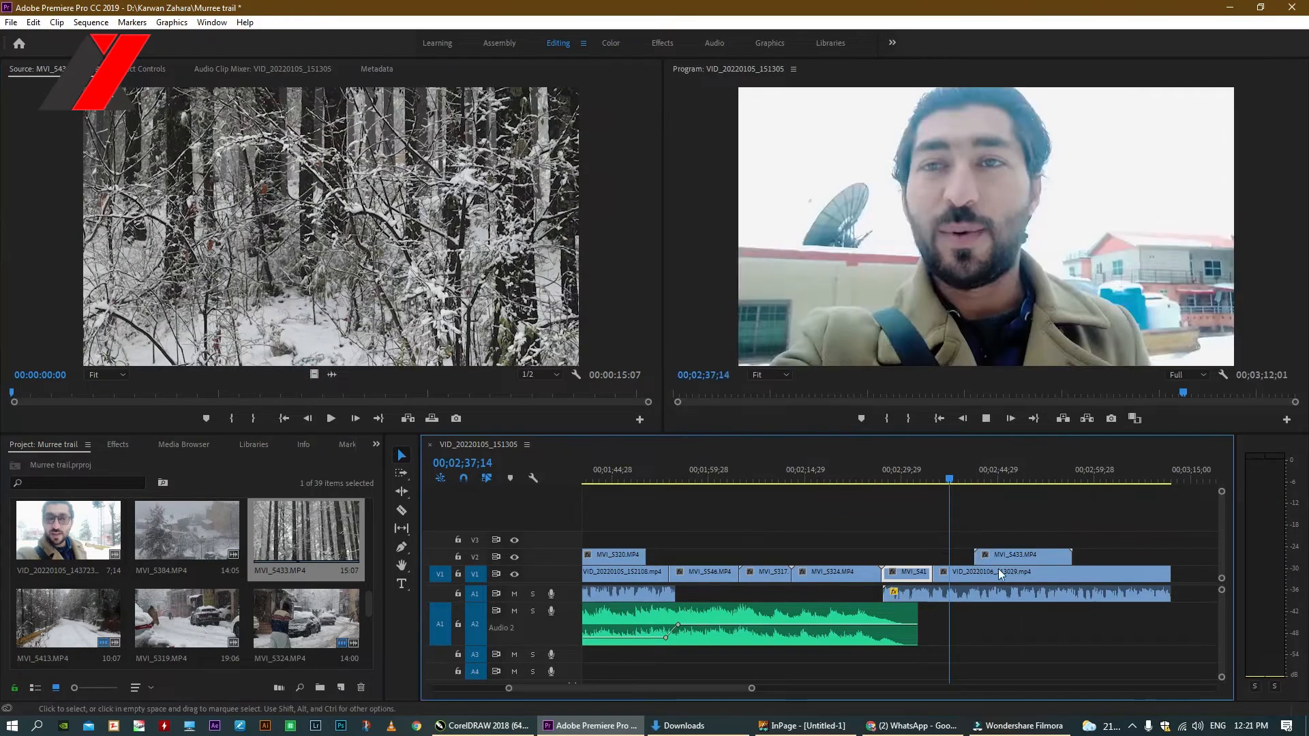
{"action": "key", "text": "space"}
{"action": "scroll", "coordinate": [1002, 575], "scroll_direction": "up", "scroll_amount": 2}
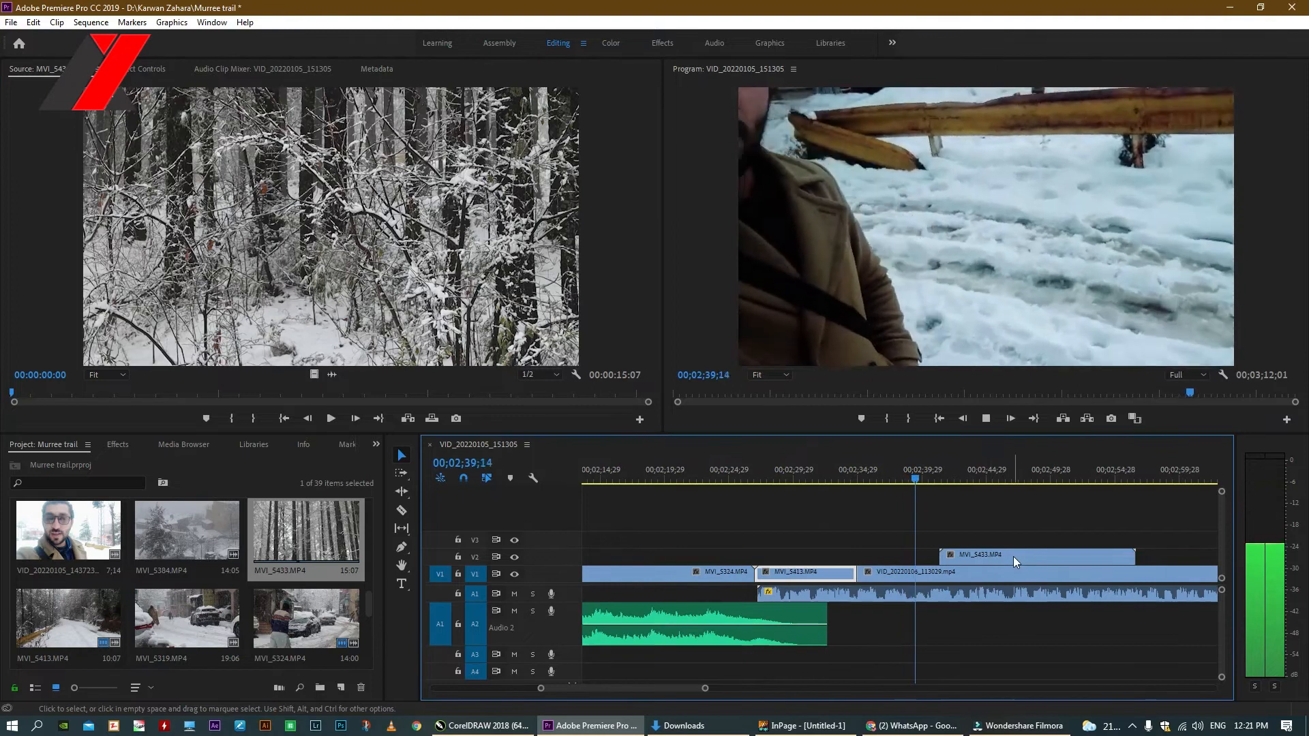
{"action": "left_click", "coordinate": [1014, 557]}
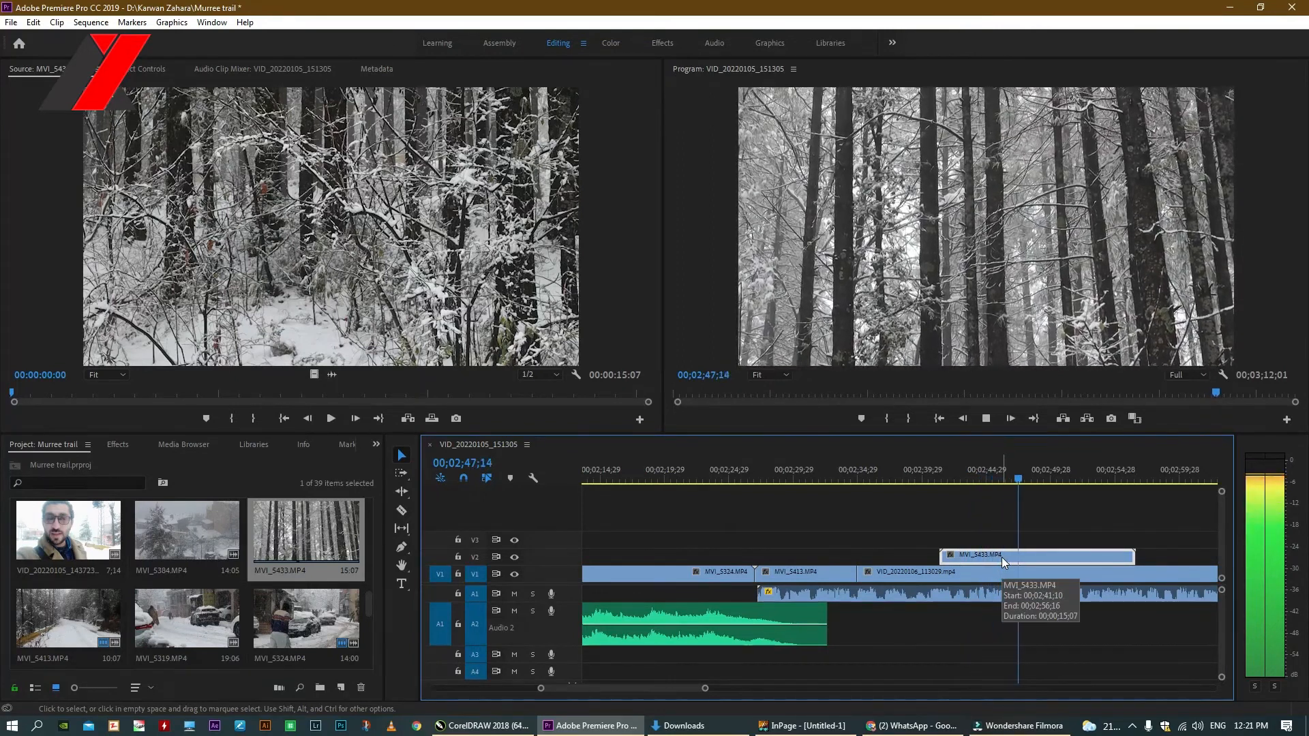
Ripple-delete a short section of VID_20220106_113029.mp4 ending at 00;02;44;27, beneath MVI_5433.MP4, and replay the join
{"action": "left_click", "coordinate": [984, 462]}
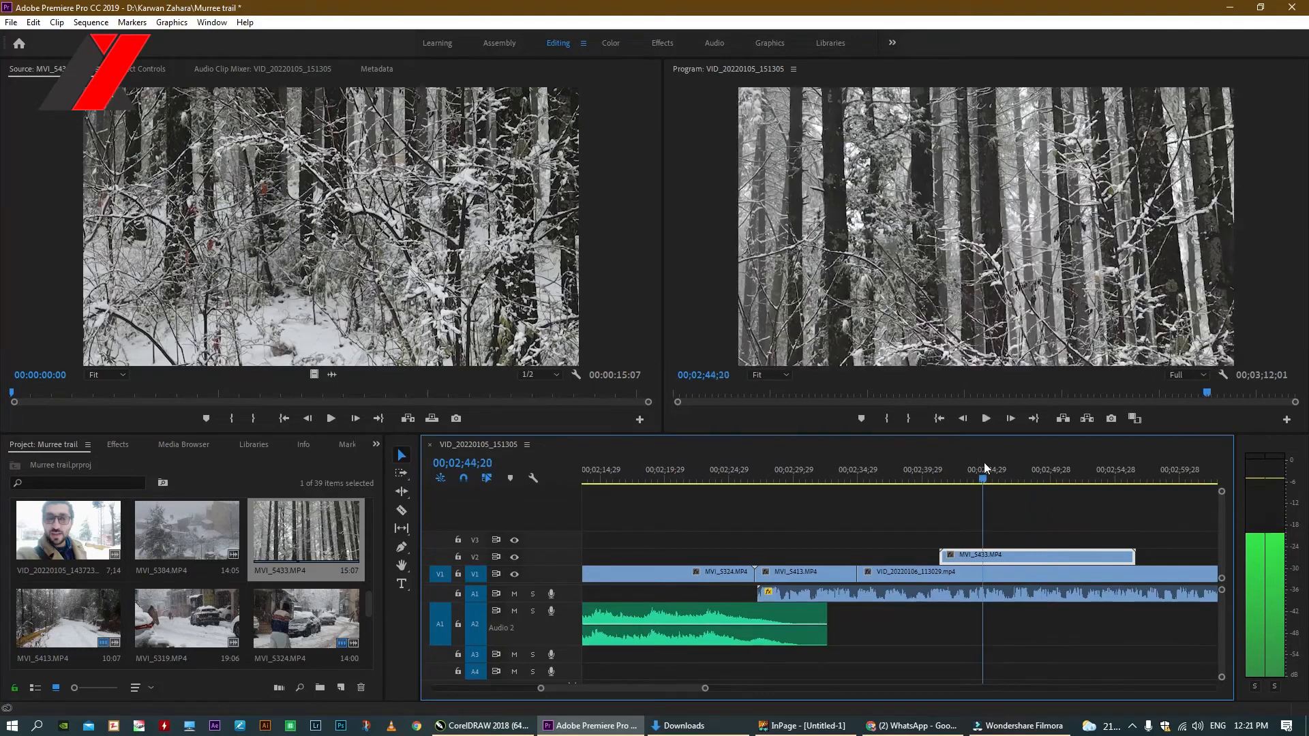
{"action": "key", "text": "="}
{"action": "key", "text": "="}
{"action": "key", "text": "="}
{"action": "left_click", "coordinate": [768, 472]}
{"action": "left_click_drag", "start_coordinate": [767, 472], "coordinate": [844, 480]}
{"action": "left_click", "coordinate": [844, 480]}
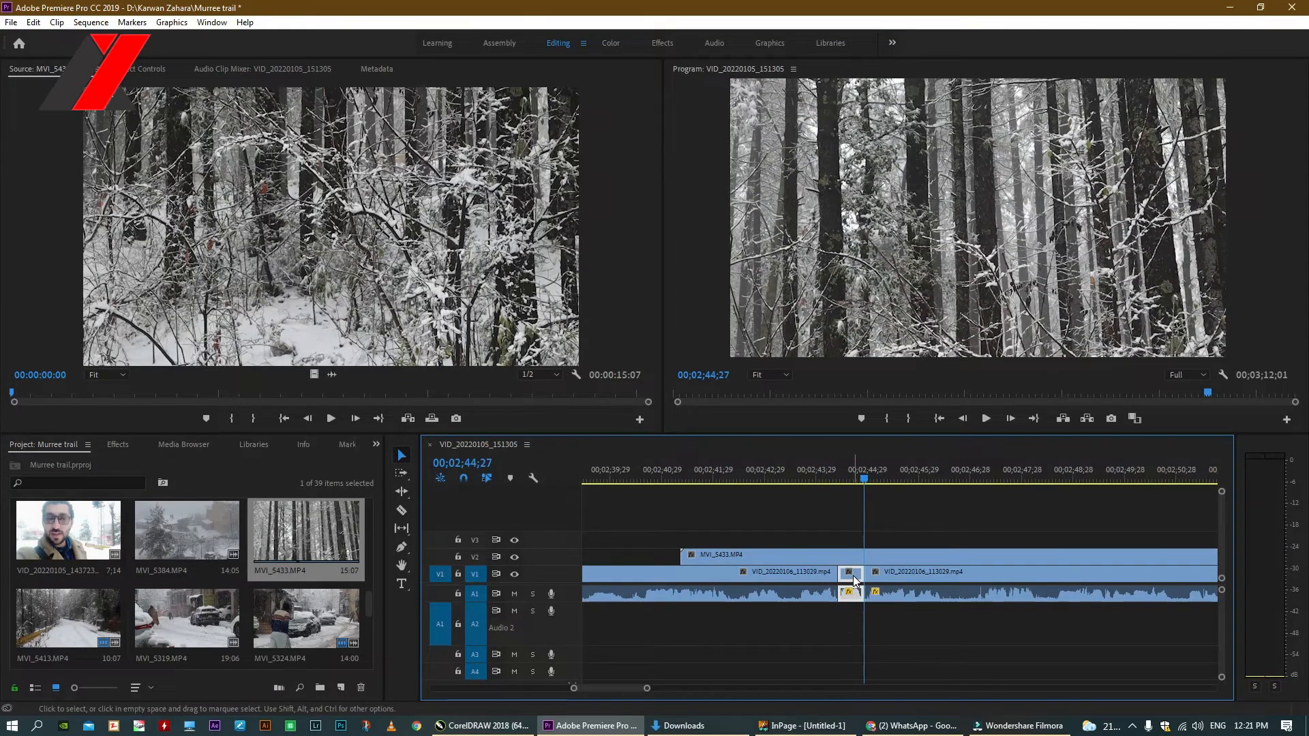
{"action": "key", "text": "shift+Delete"}
{"action": "left_click", "coordinate": [826, 477]}
{"action": "key", "text": "space"}
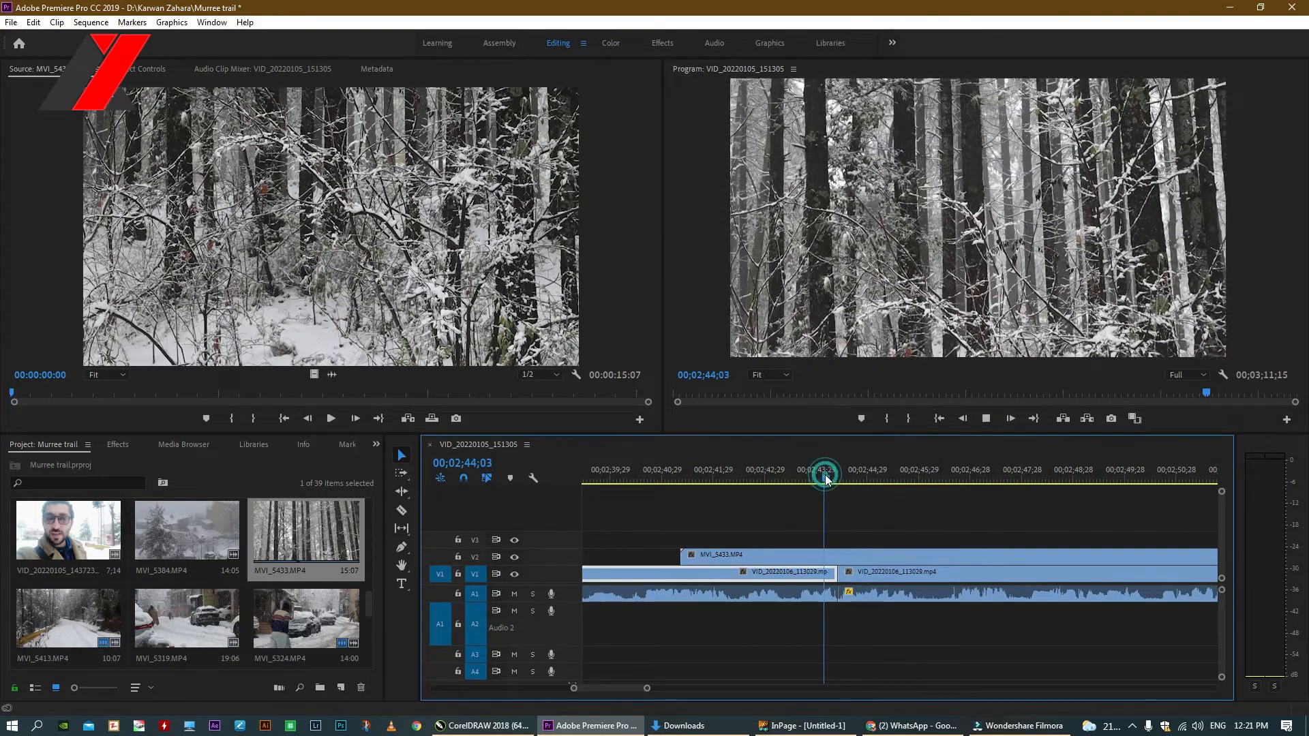
Review the MVI_5433.MP4 overlay on V2, trim its end to about 00;02;53;27, and resume playback
{"action": "key", "text": "minus"}
{"action": "key", "text": "minus"}
{"action": "key", "text": "minus"}
{"action": "key", "text": "minus"}
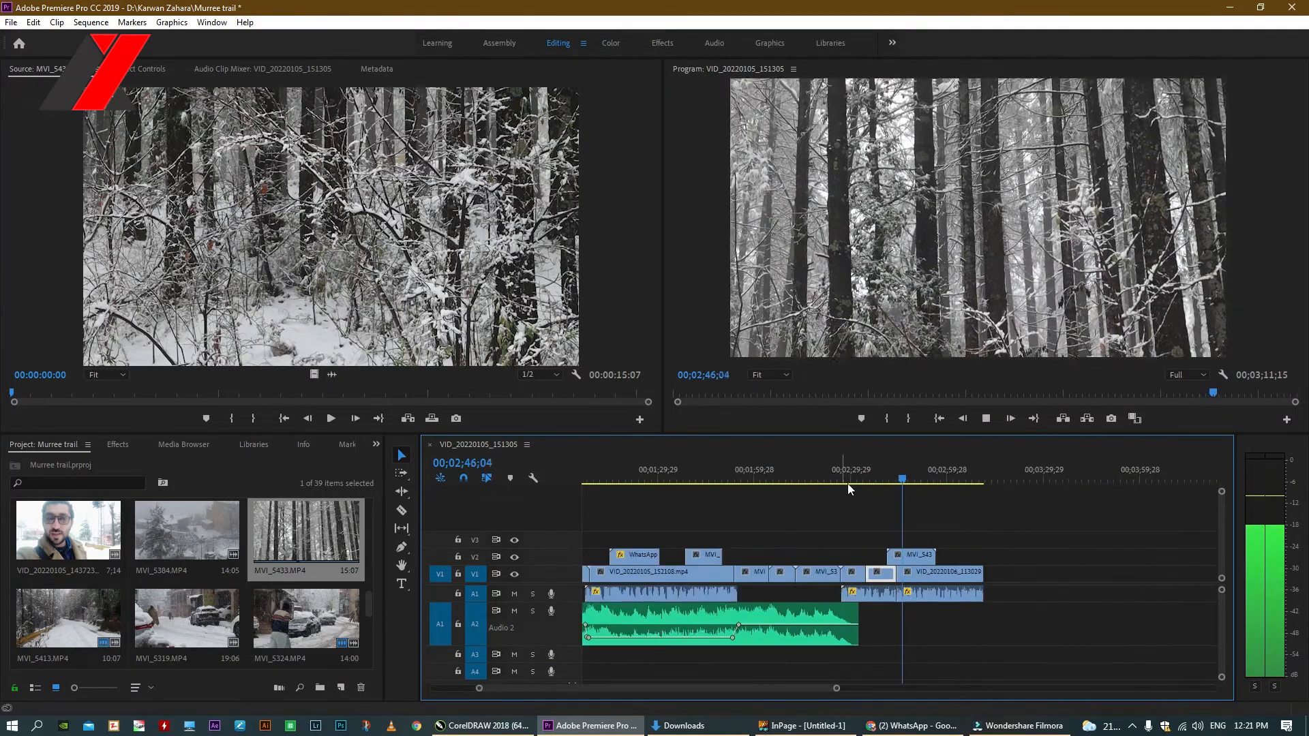
{"action": "key", "text": "equal"}
{"action": "left_click", "coordinate": [941, 561]}
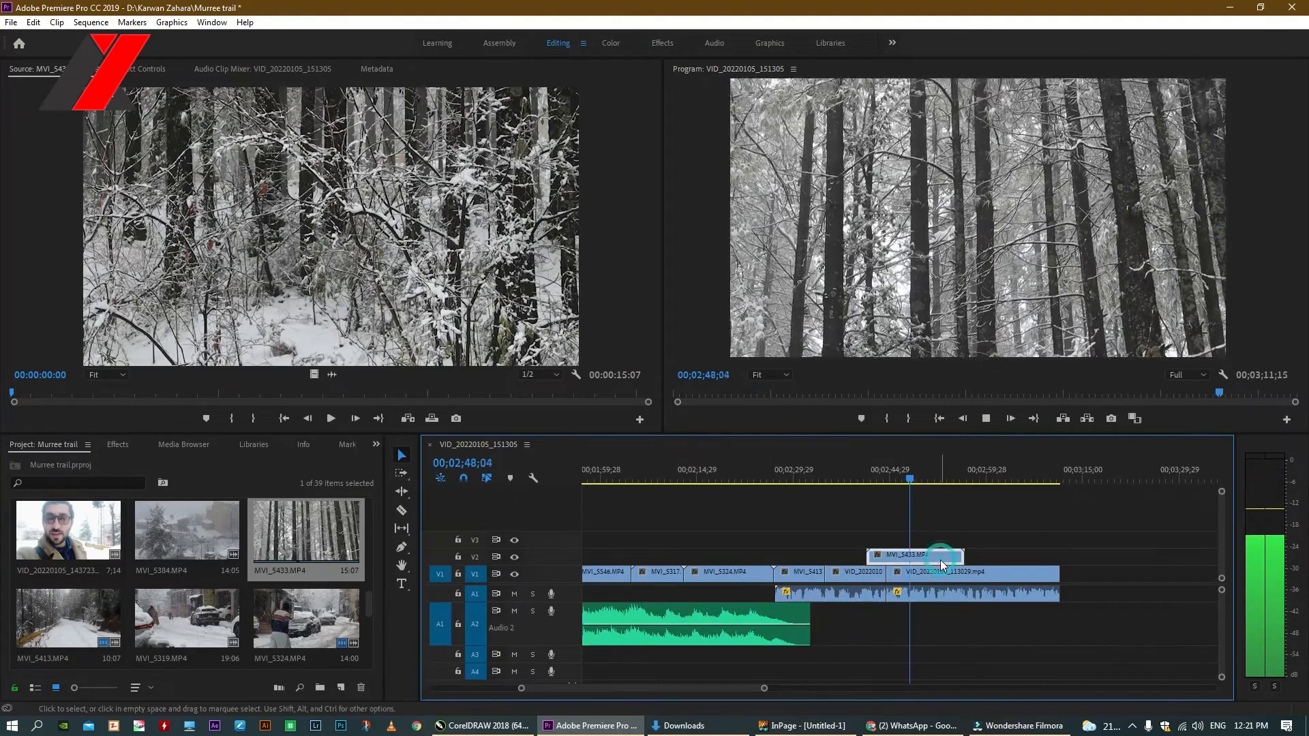
{"action": "key", "text": "equal"}
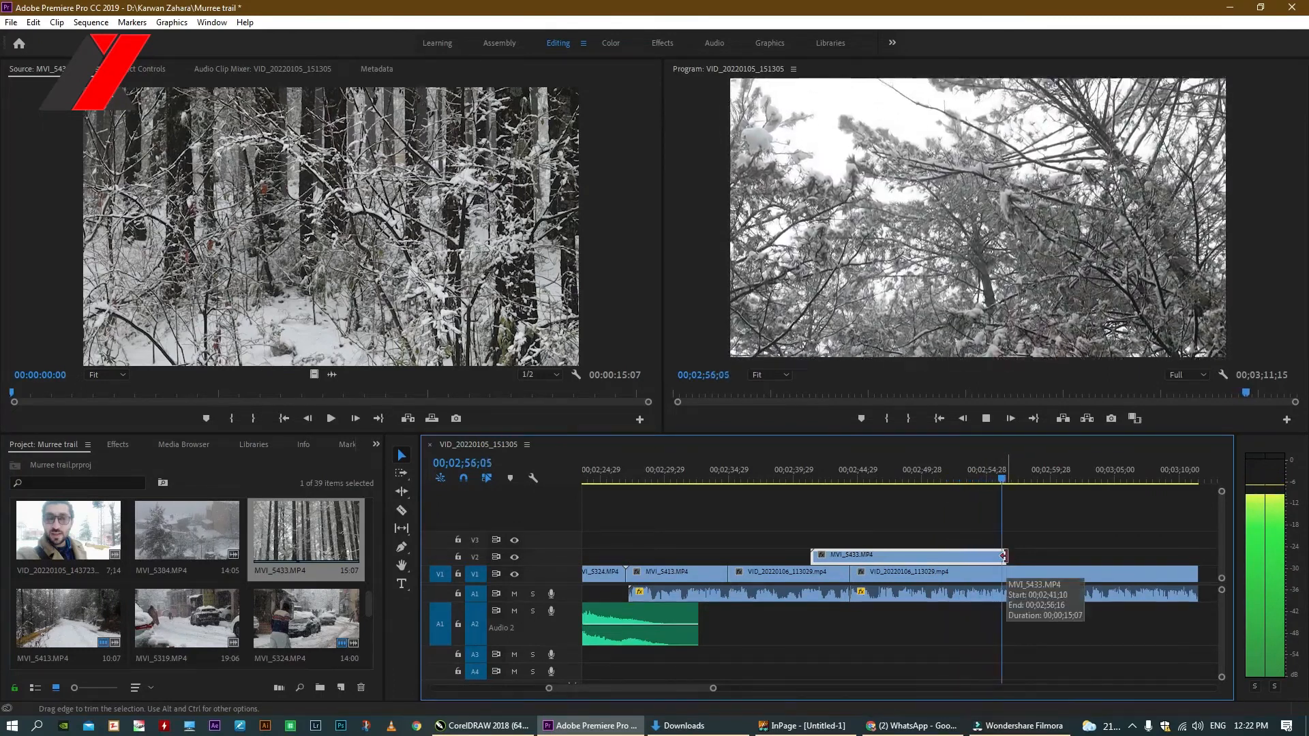
{"action": "left_click", "coordinate": [978, 480]}
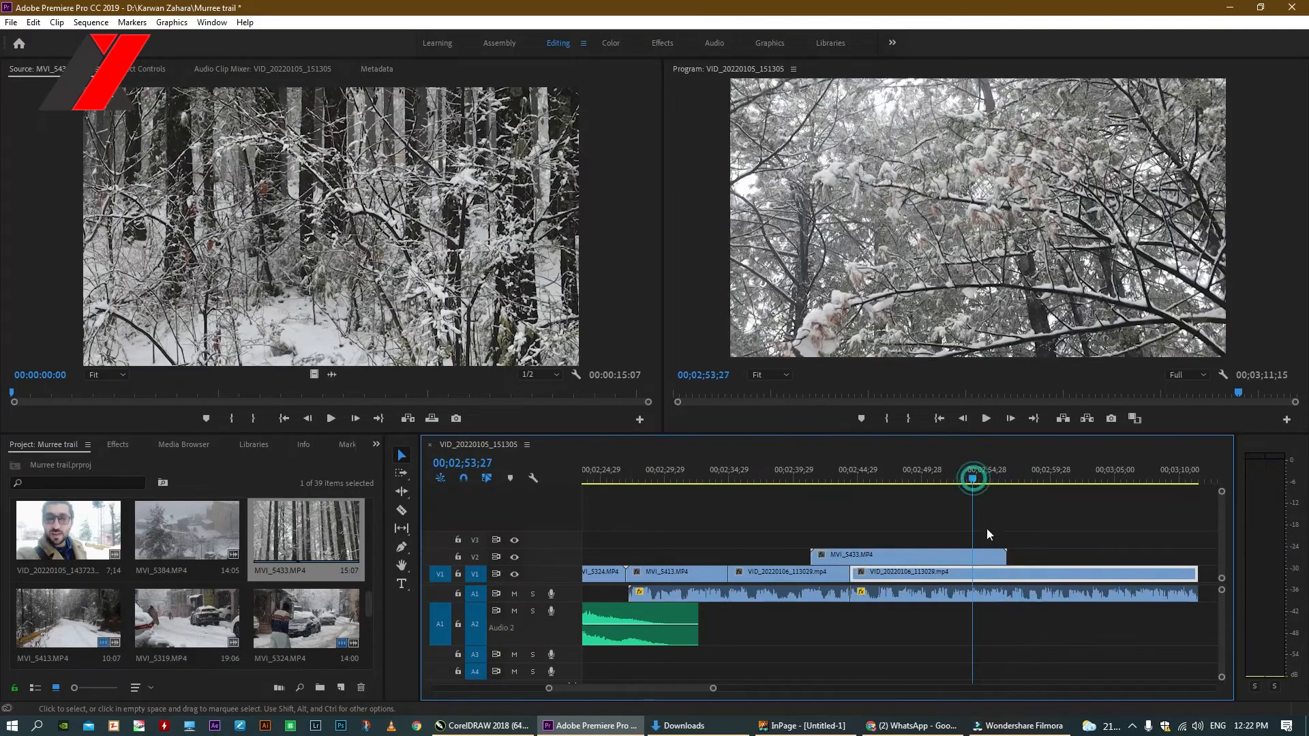
{"action": "left_click_drag", "start_coordinate": [1010, 557], "coordinate": [975, 556]}
{"action": "key", "text": "space"}
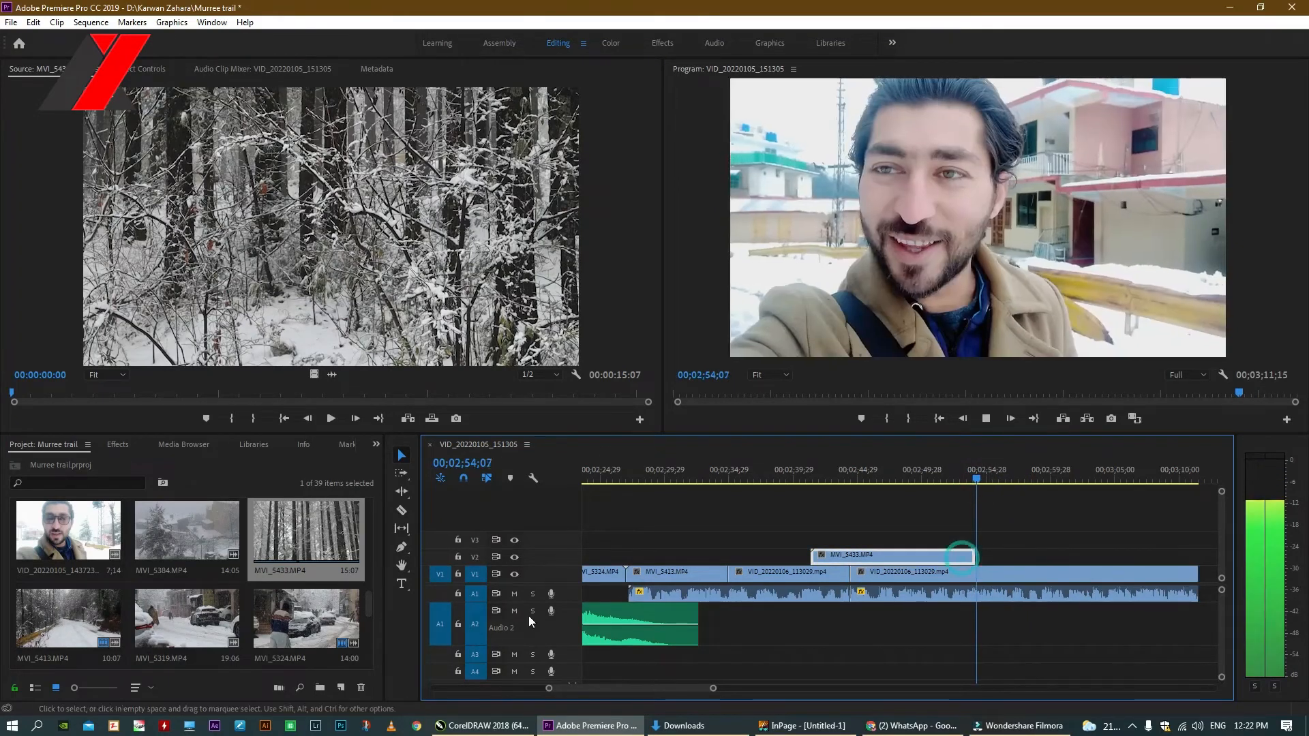
Open MVI_5464.MP4 as the source clip, preview it, and mark In at about 00:00:03:00 and Out at 00:00:07:12
{"action": "scroll", "coordinate": [221, 616], "scroll_direction": "down", "scroll_amount": 5}
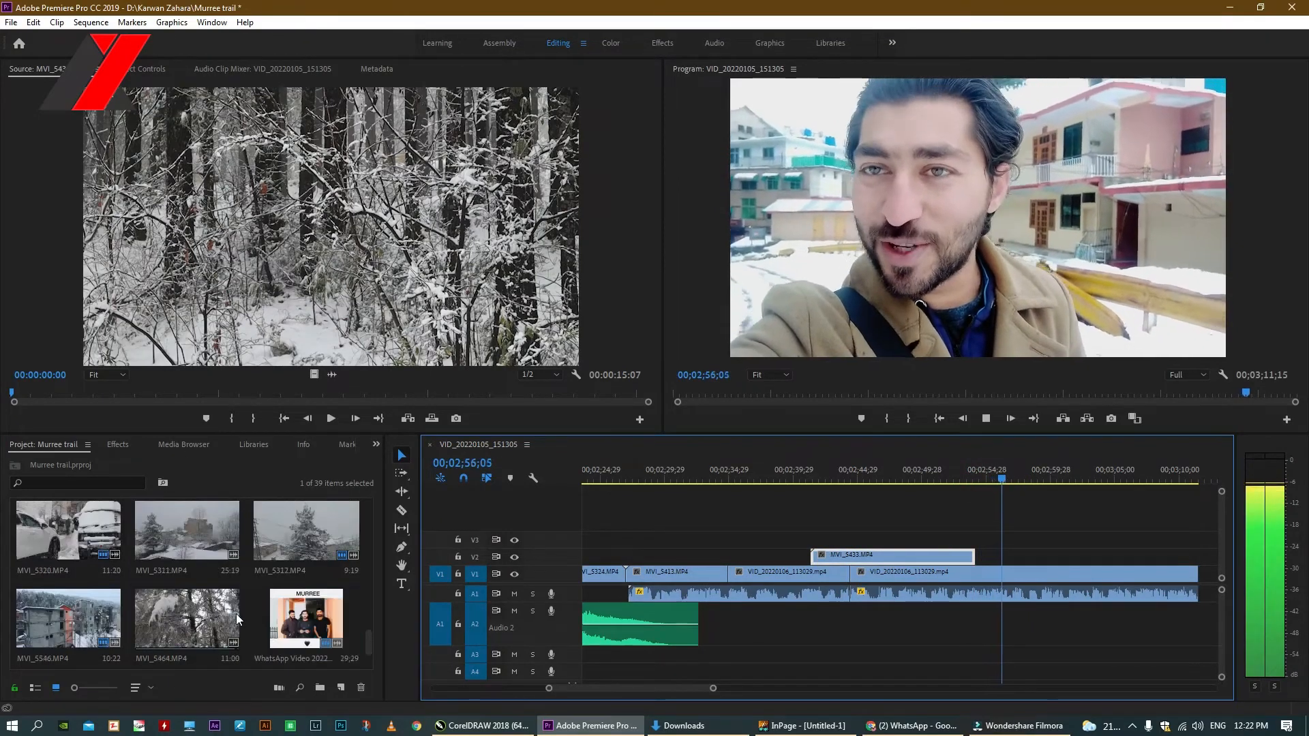
{"action": "double_click", "coordinate": [225, 622]}
{"action": "left_click", "coordinate": [332, 418]}
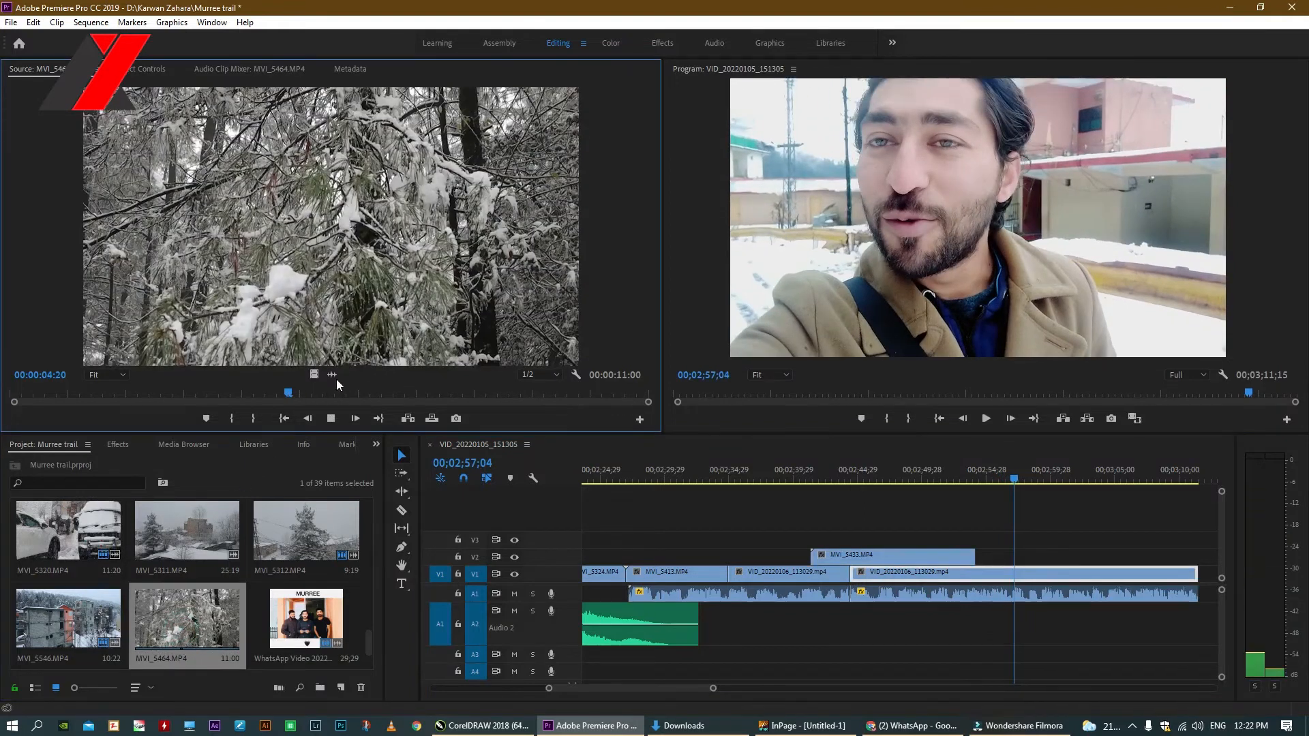
{"action": "left_click", "coordinate": [331, 418]}
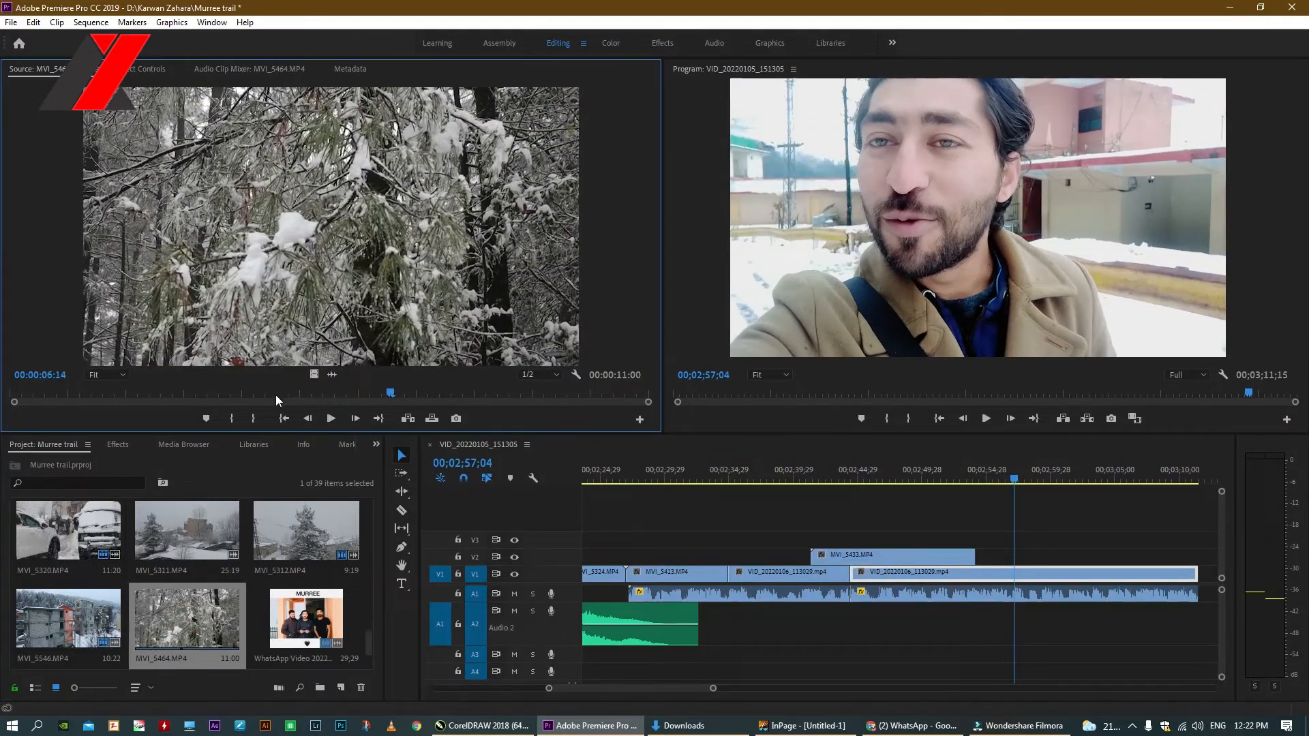
{"action": "key", "text": "space"}
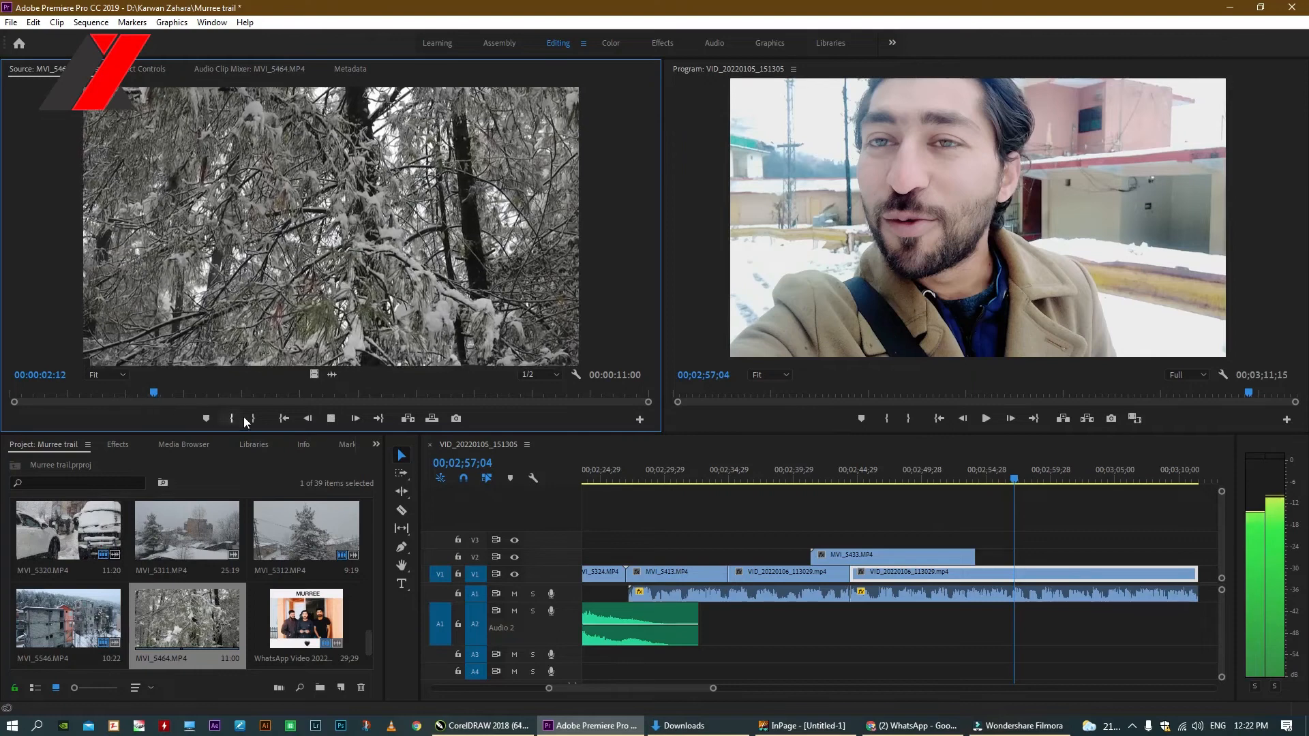
{"action": "key", "text": "i"}
{"action": "key", "text": "space"}
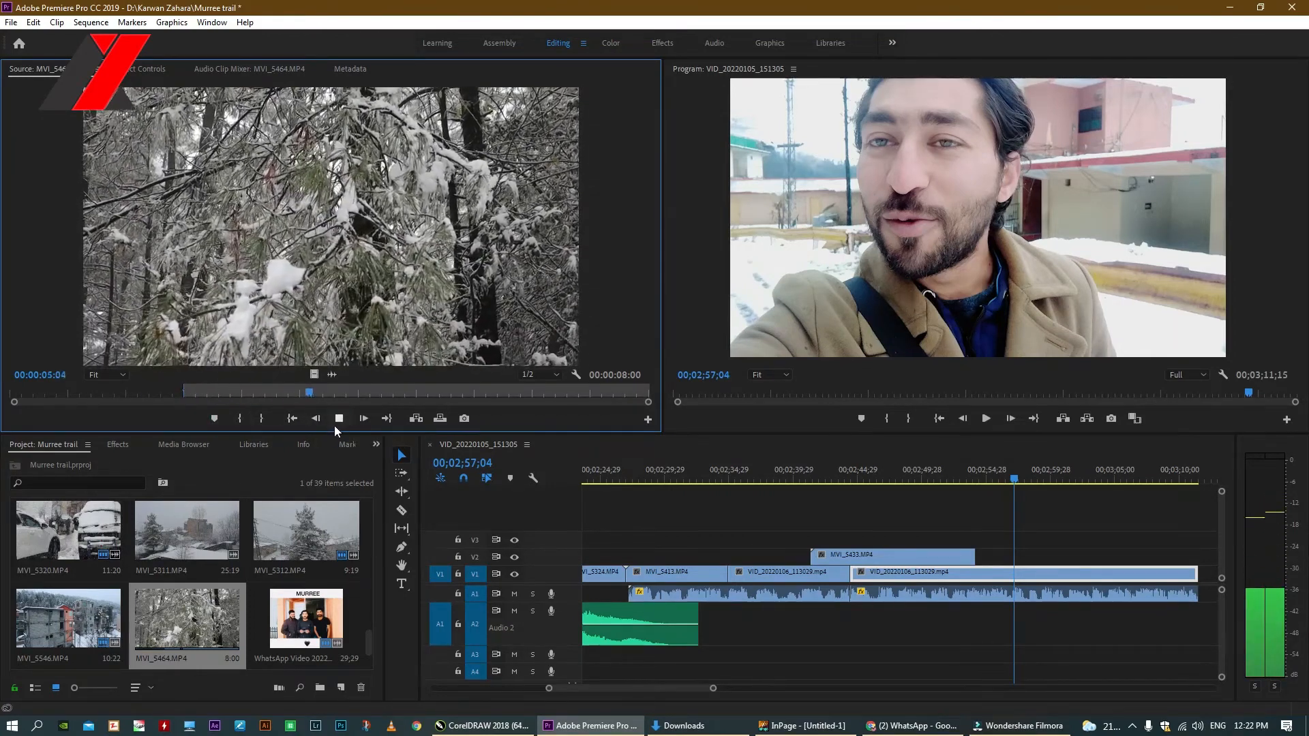
{"action": "left_click", "coordinate": [346, 423]}
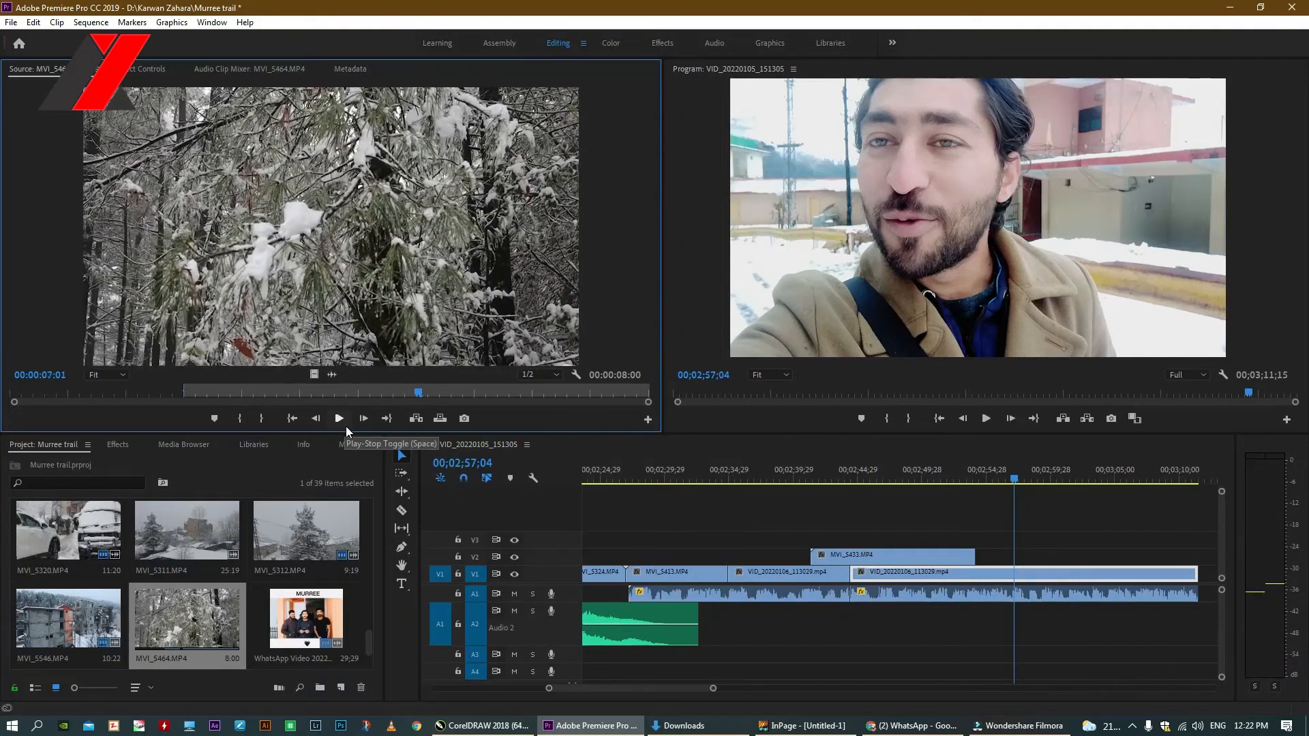
{"action": "left_click", "coordinate": [262, 418]}
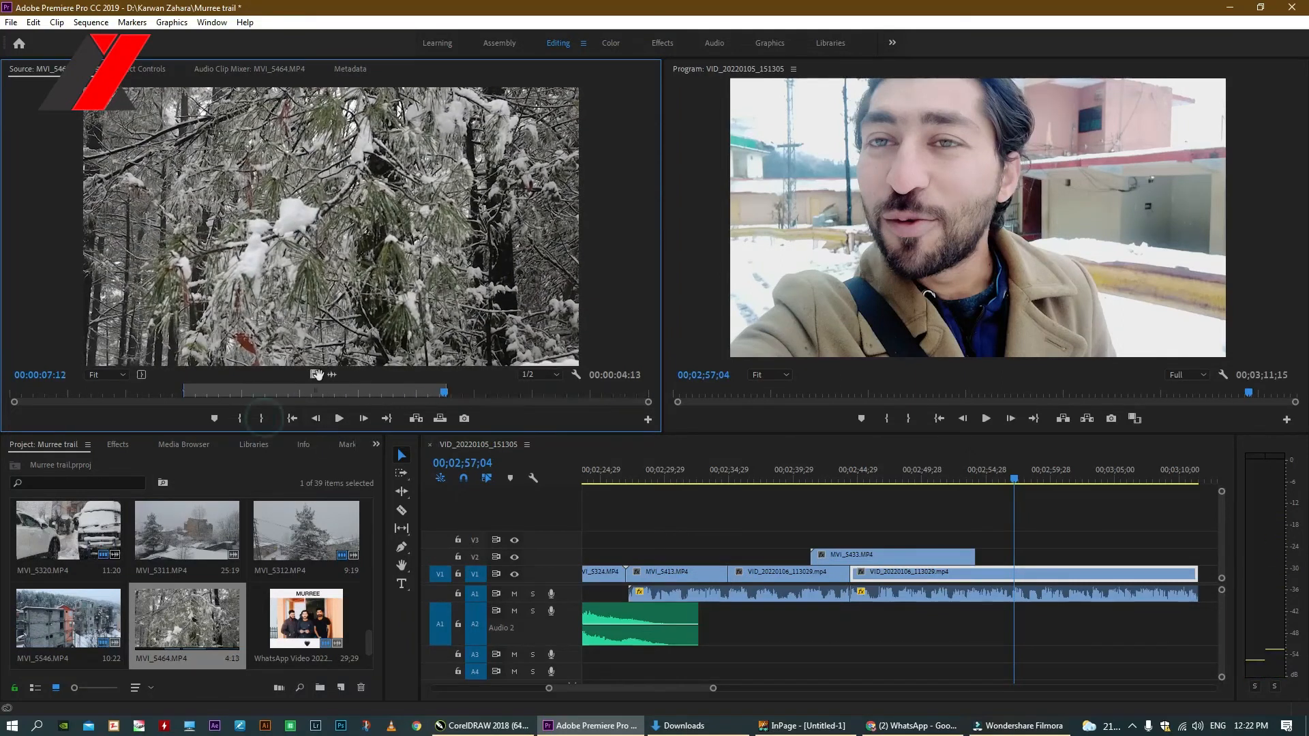
Place only the video of the marked MVI_5464.MP4 section on V2 at about 00;02;59 above VID_20220106_113029.mp4 and play through it
{"action": "mouse_move", "coordinate": [315, 375]}
{"action": "left_mouse_down"}
{"action": "mouse_move", "coordinate": [1085, 563]}
{"action": "mouse_move", "coordinate": [1052, 554]}
{"action": "left_mouse_up"}
{"action": "key", "text": "space"}
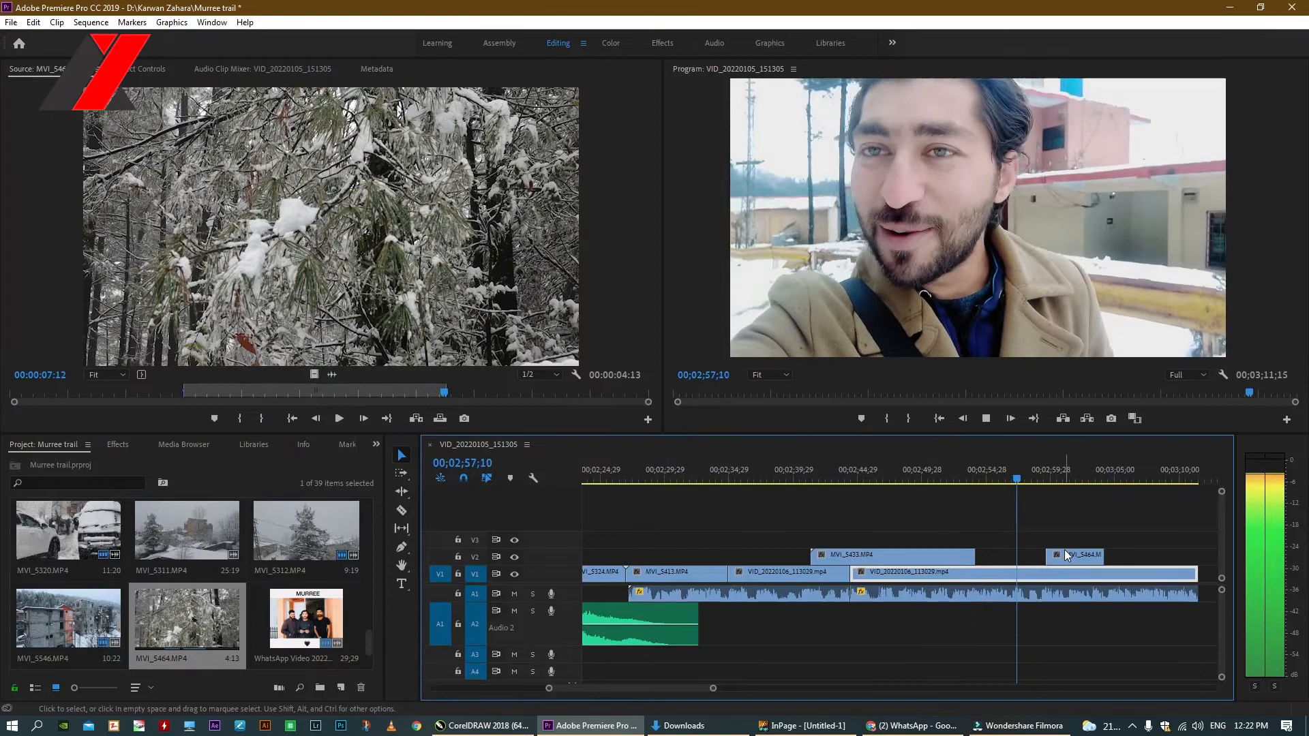
{"action": "key", "text": "minus"}
{"action": "key", "text": "equal"}
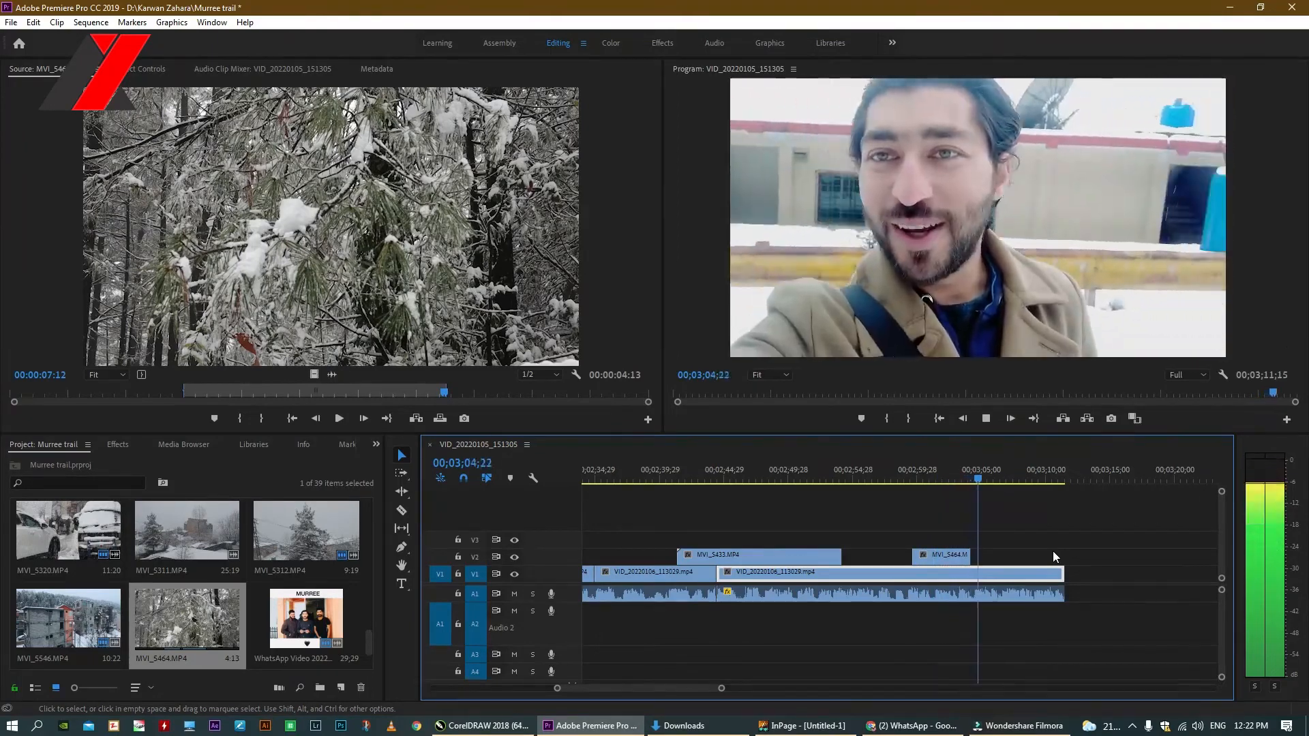
Play the rest of the sequence to its end, look over the whole timeline, and return the playhead to the beginning
{"action": "key", "text": "minus"}
{"action": "key", "text": "minus"}
{"action": "key", "text": "minus"}
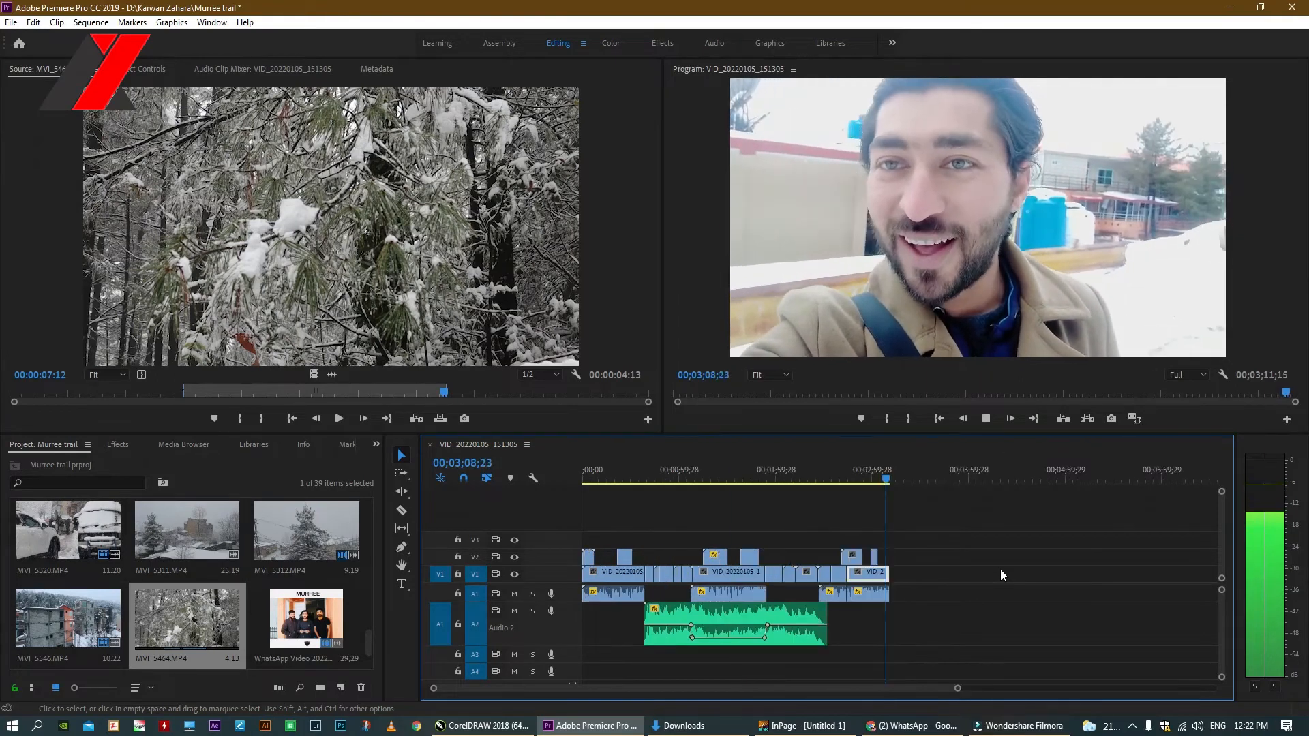
{"action": "key", "text": "equal"}
{"action": "key", "text": "equal"}
{"action": "key", "text": "equal"}
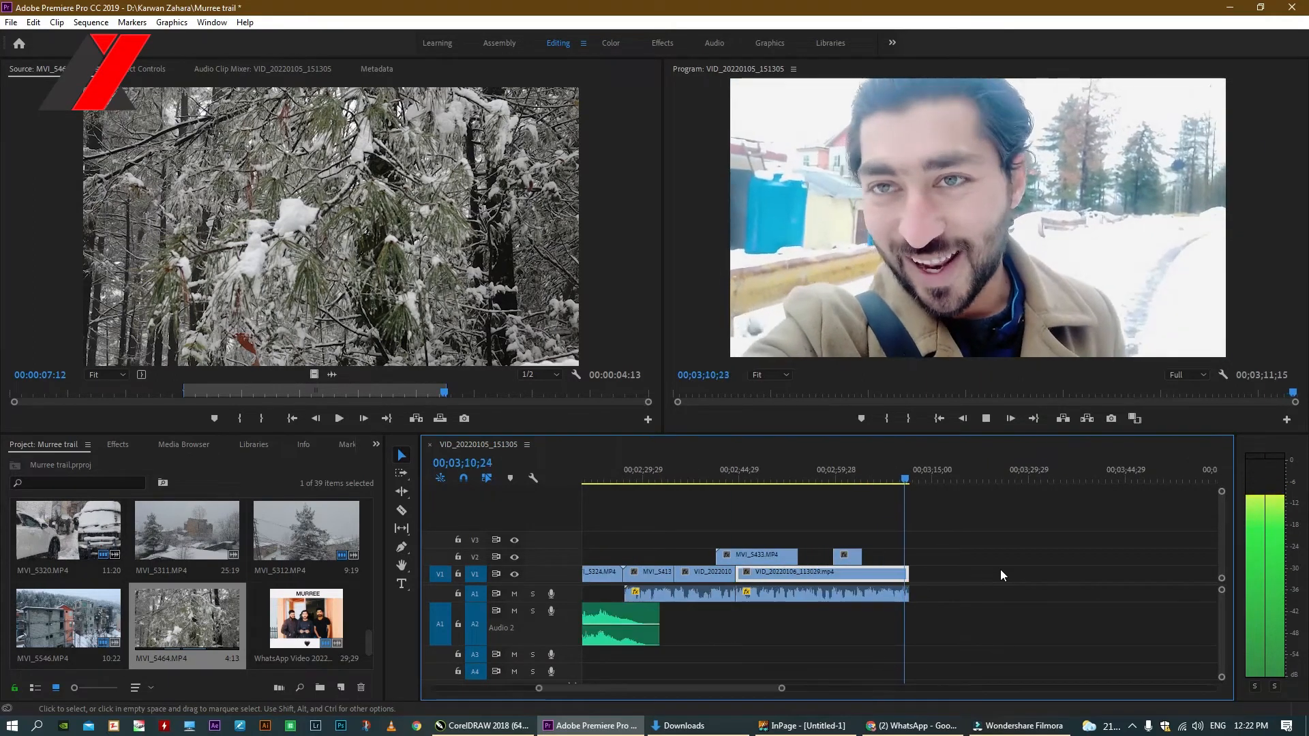
{"action": "key", "text": "minus"}
{"action": "key", "text": "minus"}
{"action": "key", "text": "minus"}
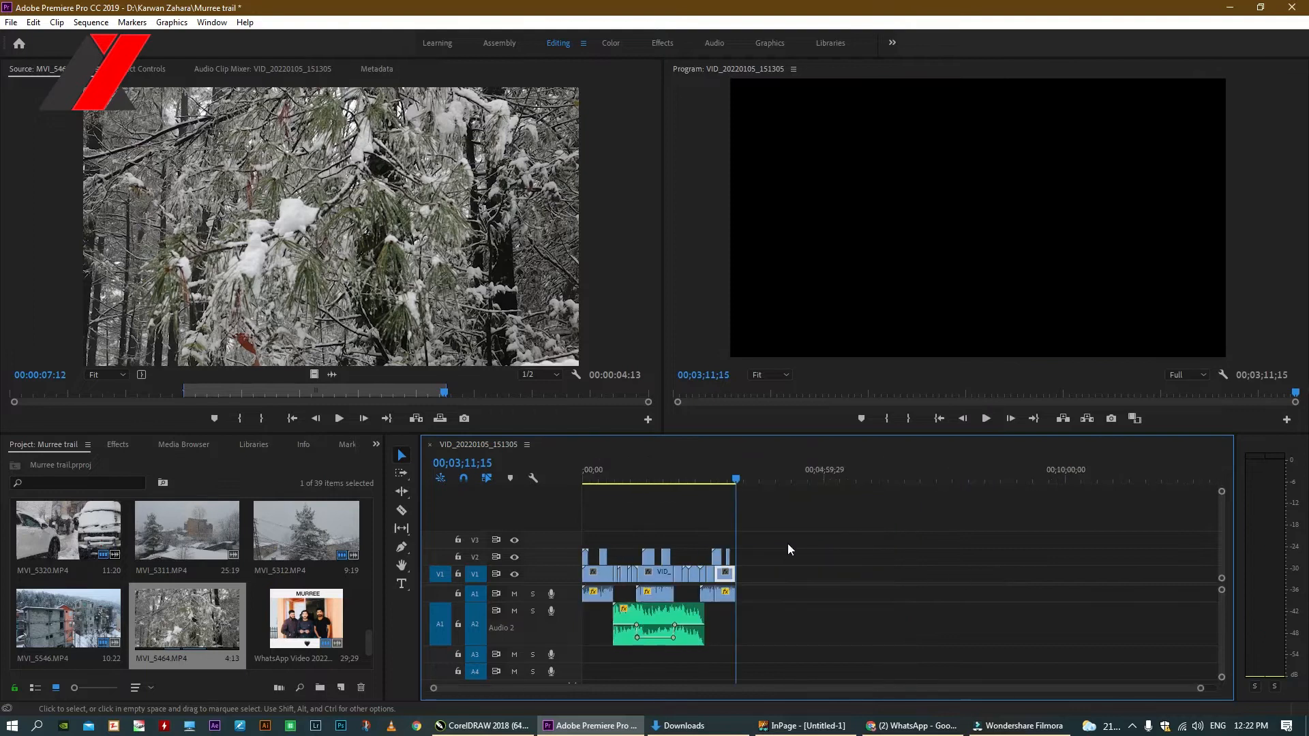
{"action": "key", "text": "equal"}
{"action": "key", "text": "equal"}
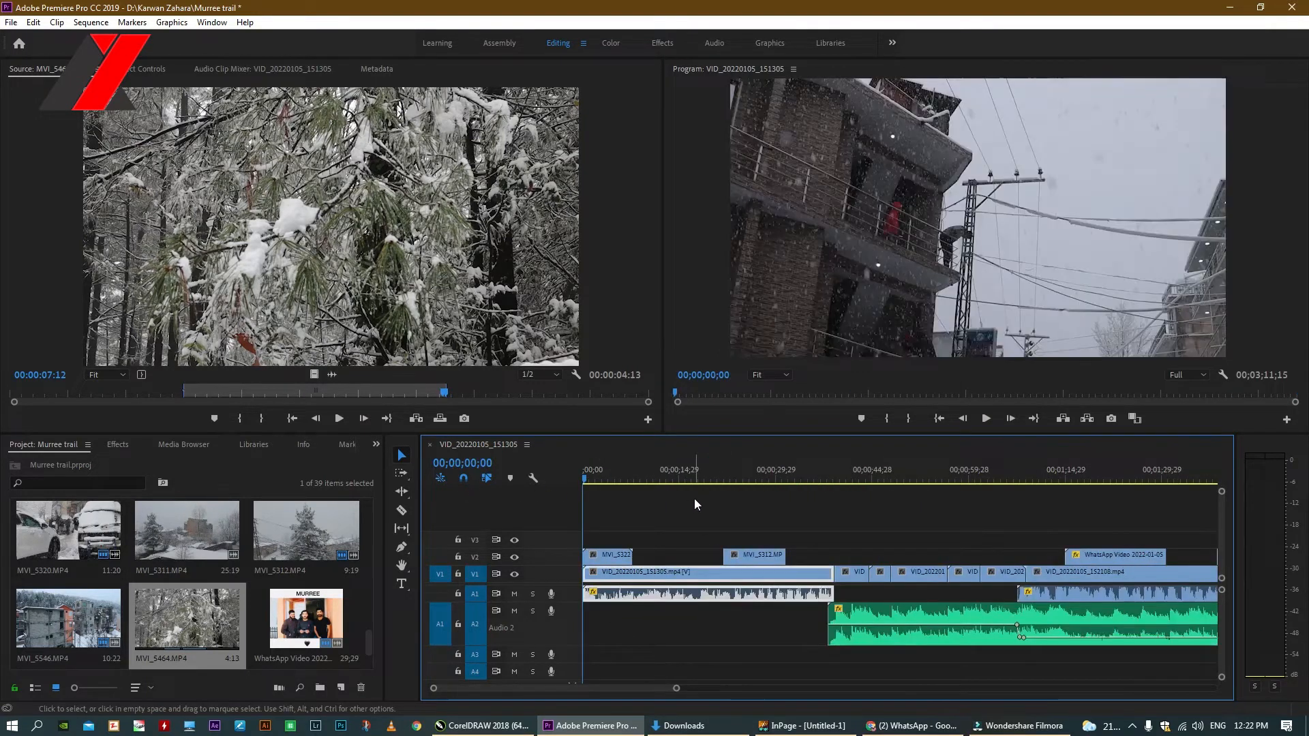